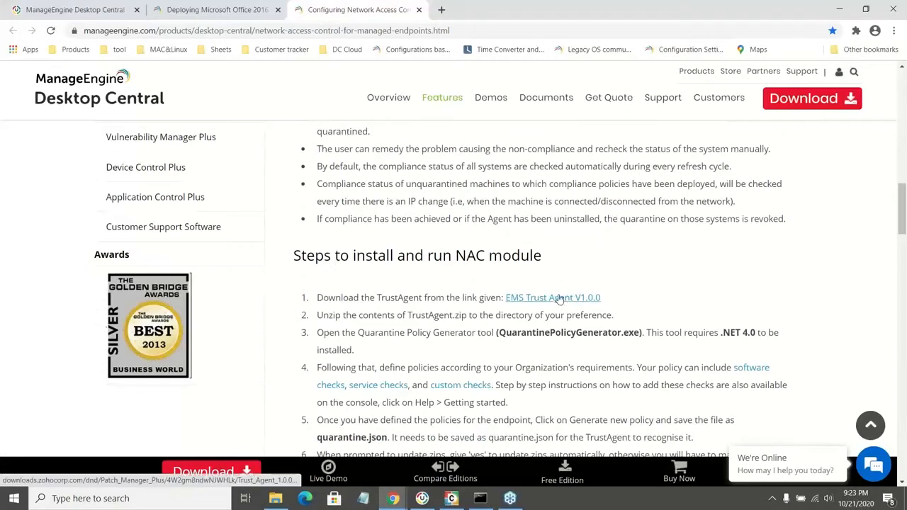
# Open the Trust_Agent_1.0.0 folder on drive D and highlight the documentation step about opening the Quarantine Policy Generator.
pyautogui.click(284, 498)
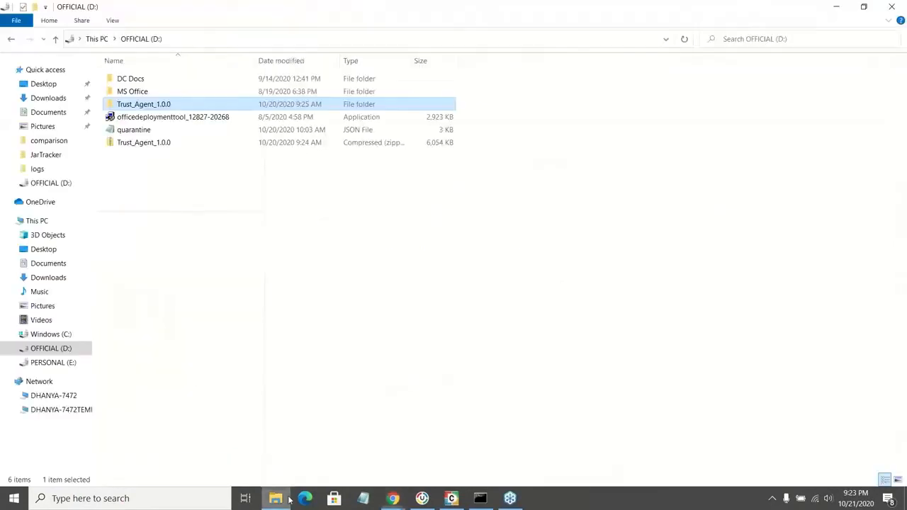
pyautogui.doubleClick(169, 109)
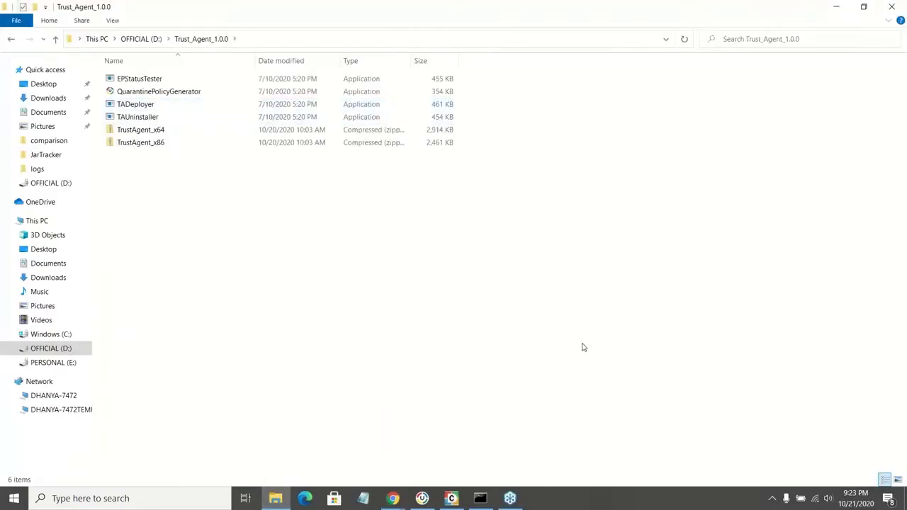
pyautogui.hotkey('alt', 'Tab')
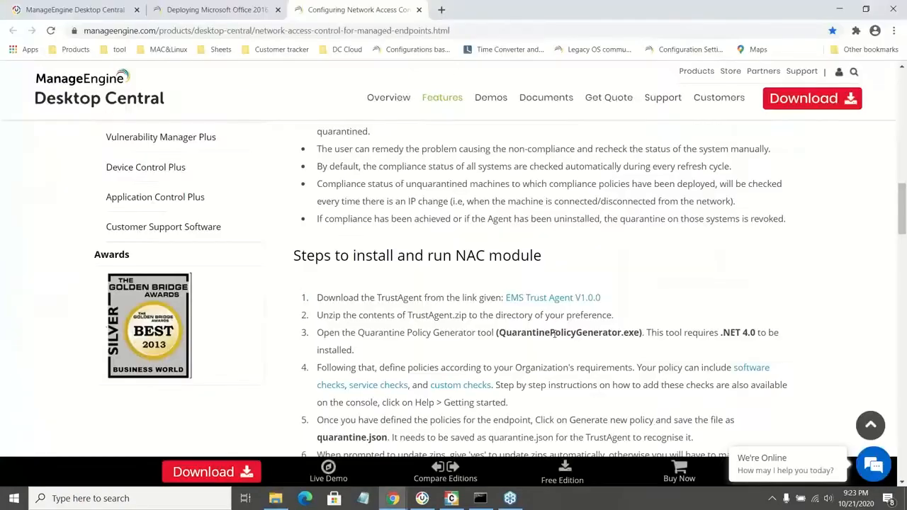
pyautogui.tripleClick(554, 333)
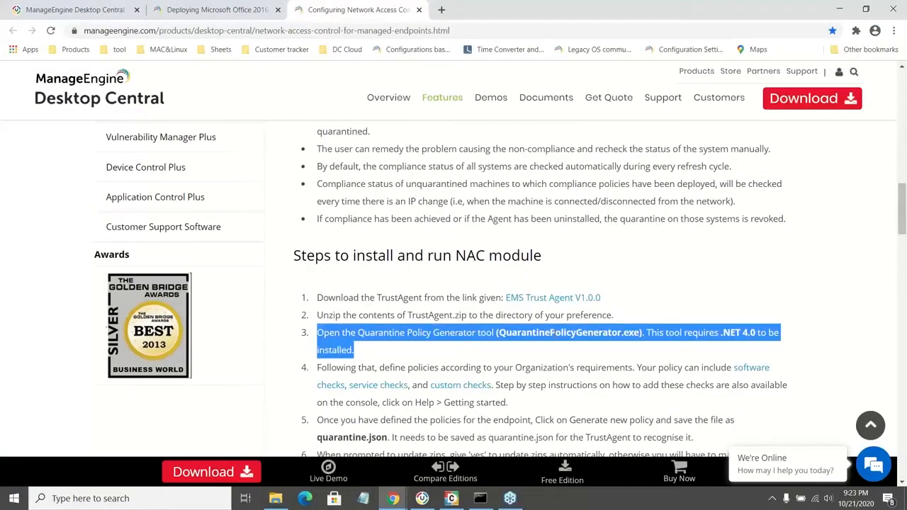
pyautogui.click(565, 362)
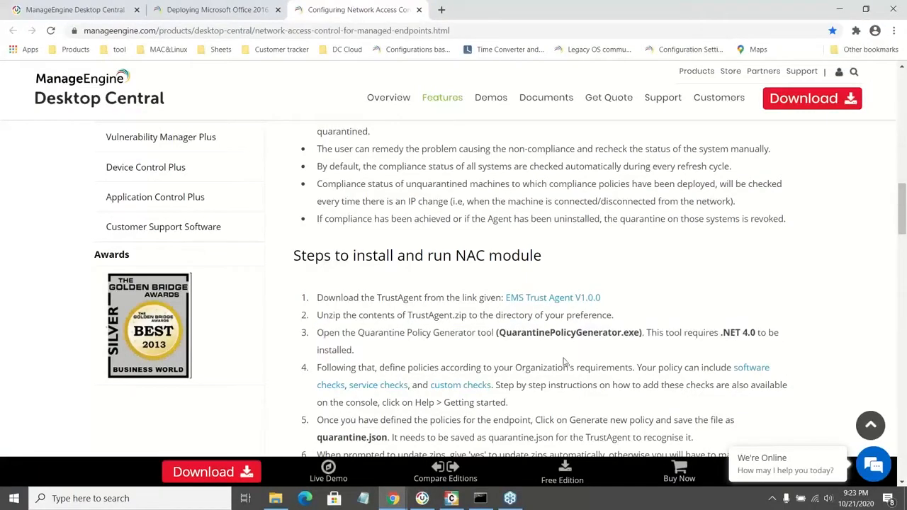
# Switch to Quarantine Policy Generator and review the Torrent and Kaspersky Endpoint Security Service conditions and the quarantine settings.
pyautogui.hotkey('alt', 'Tab')
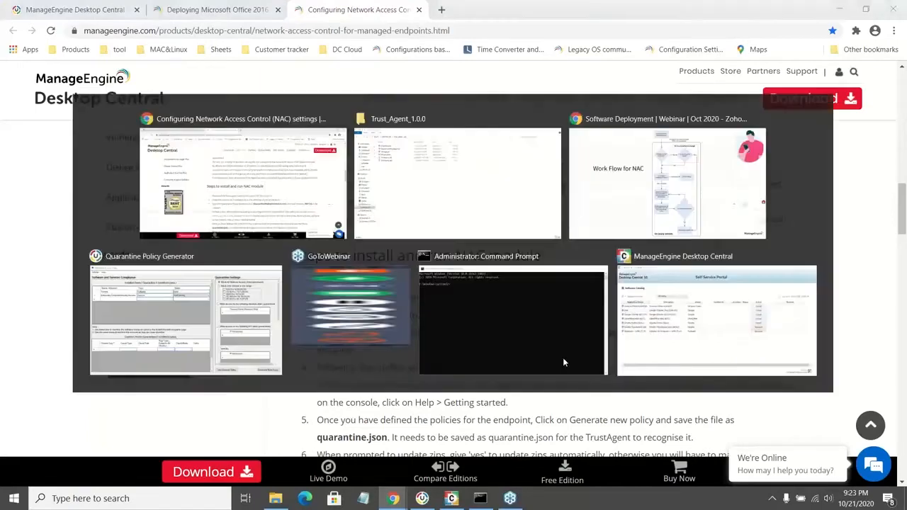
pyautogui.click(422, 498)
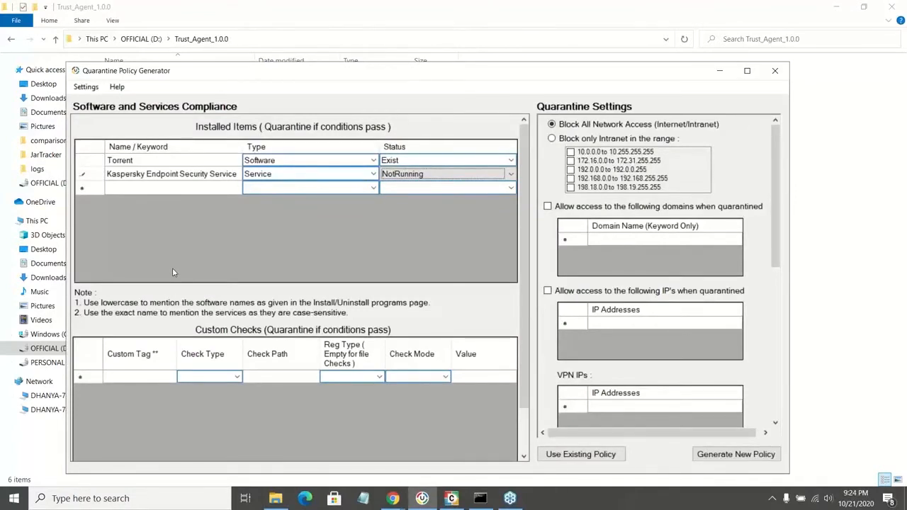
pyautogui.click(160, 161)
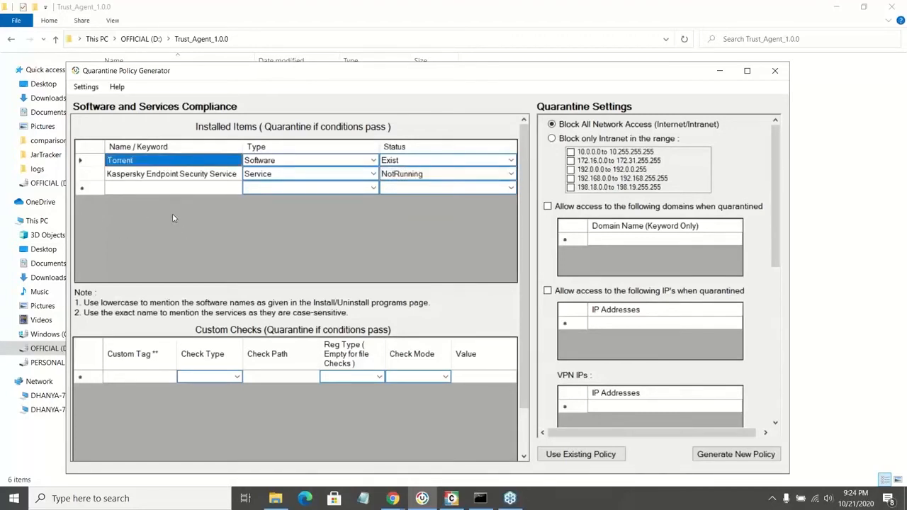
pyautogui.click(161, 178)
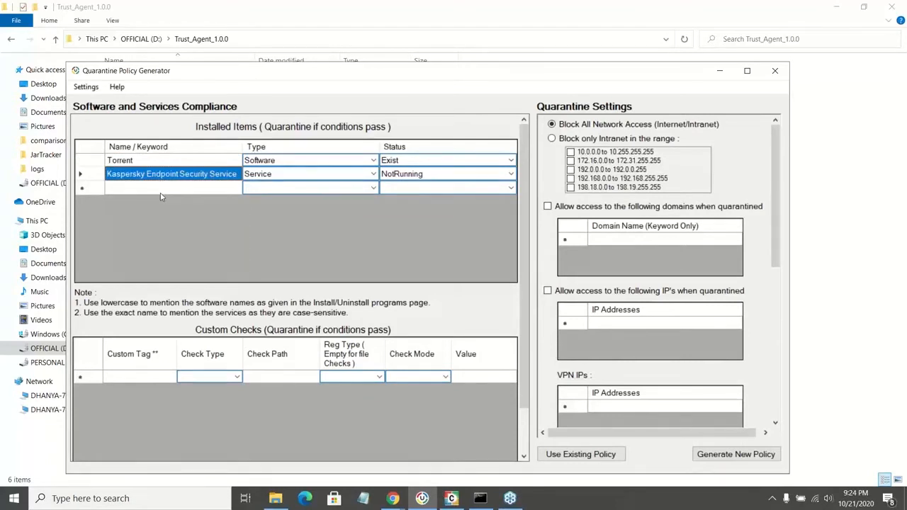
pyautogui.click(161, 190)
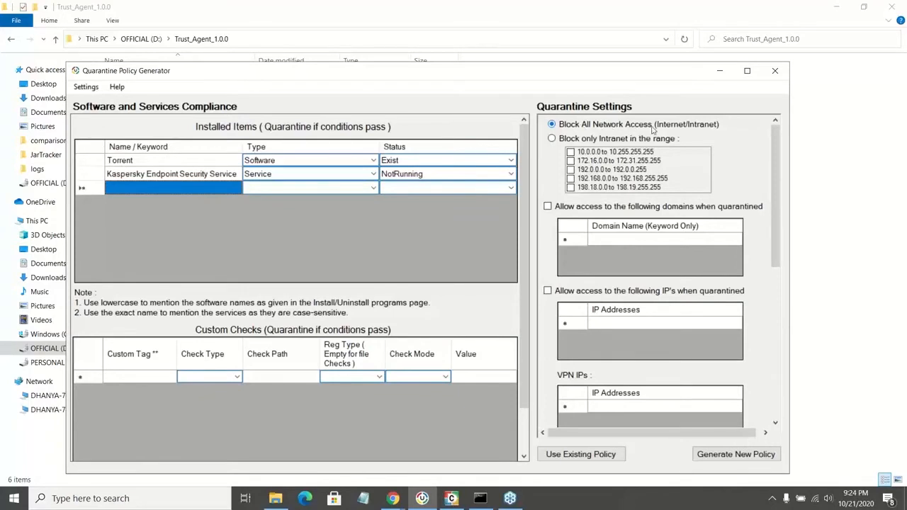
pyautogui.scroll(-5, 681, 213)
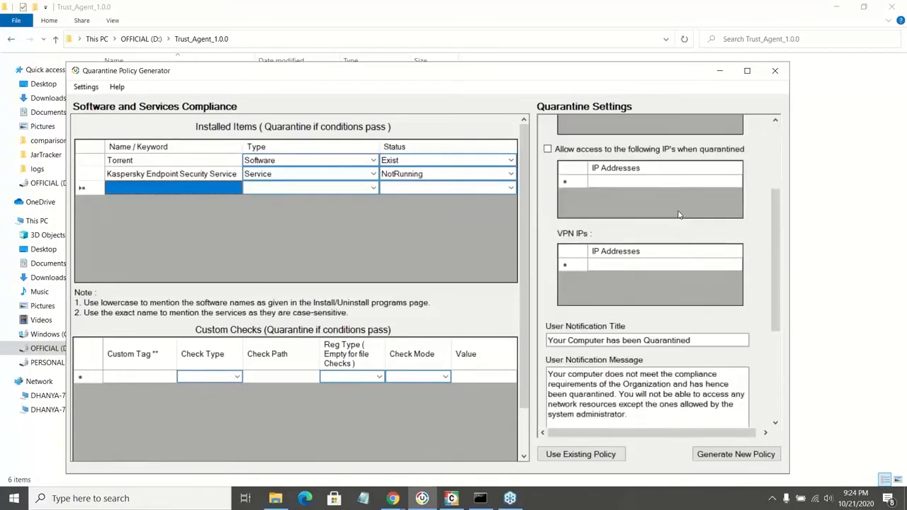
pyautogui.scroll(-2, 689, 247)
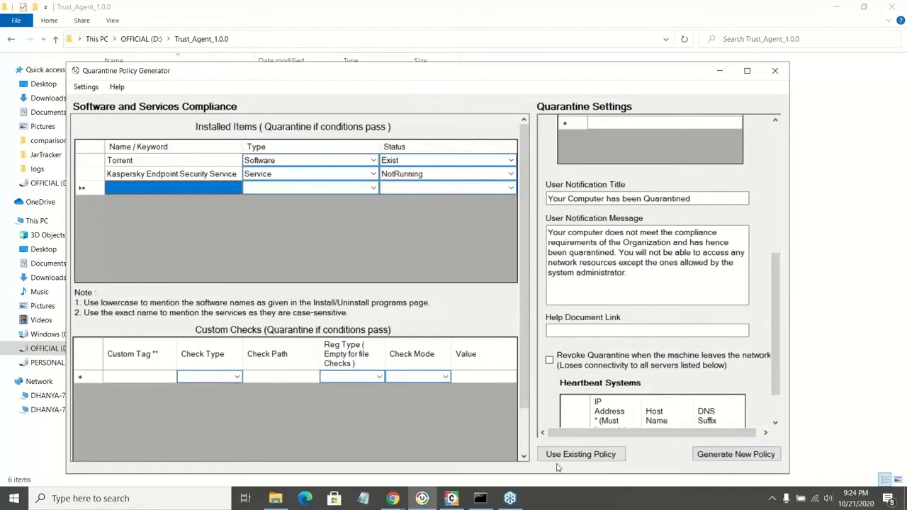
# Switch to the Software Deployment webinar slides and advance from the NAC workflow to the slide on non compliant machines.
pyautogui.moveTo(392, 499)
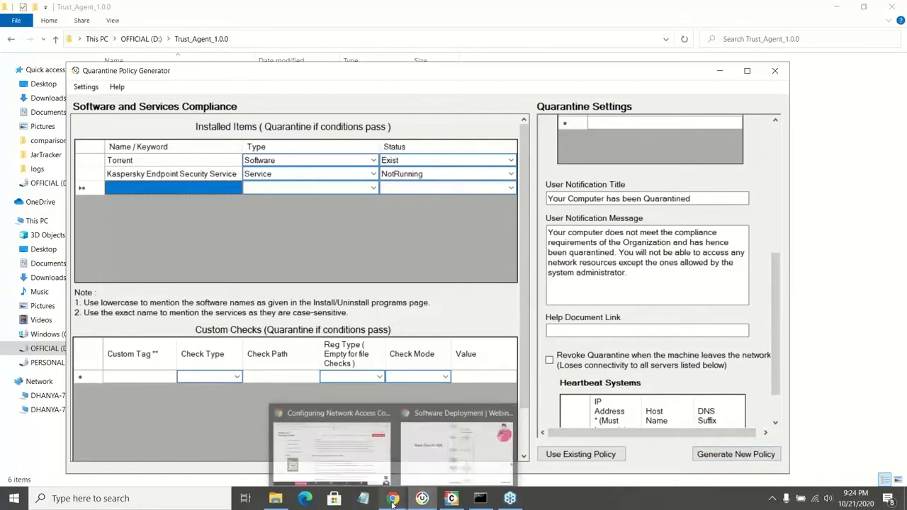
pyautogui.click(431, 465)
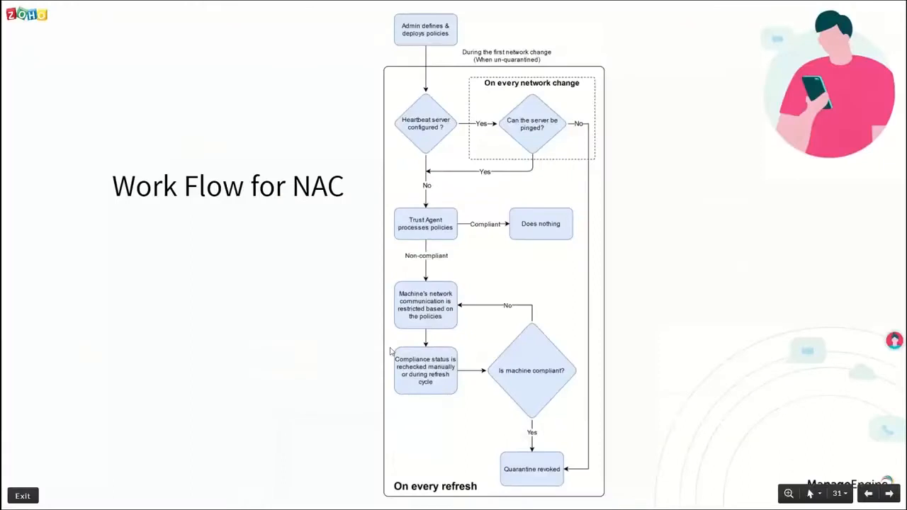
pyautogui.click(390, 351)
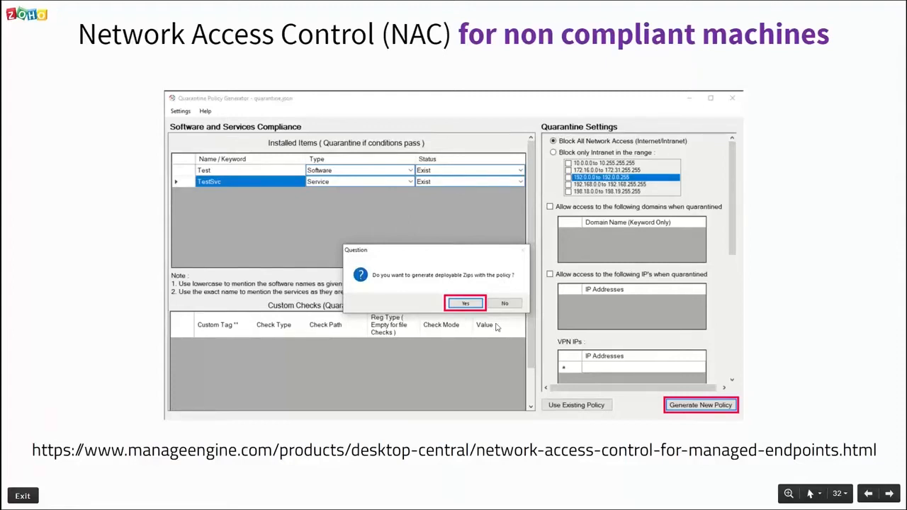
# In File Explorer, look inside the TrustAgent_x64 archive for the quarantine JSON file and return to the Trust_Agent_1.0.0 folder.
pyautogui.hotkey('alt', 'Tab')
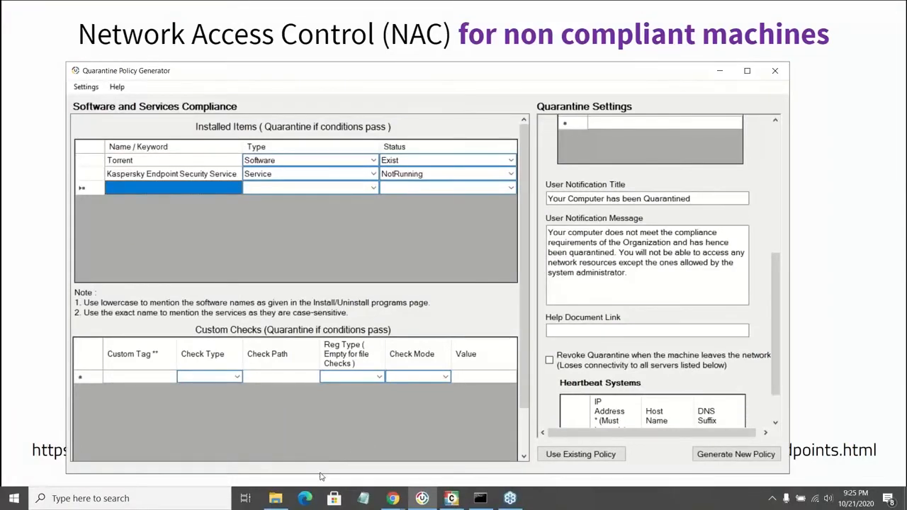
pyautogui.click(275, 498)
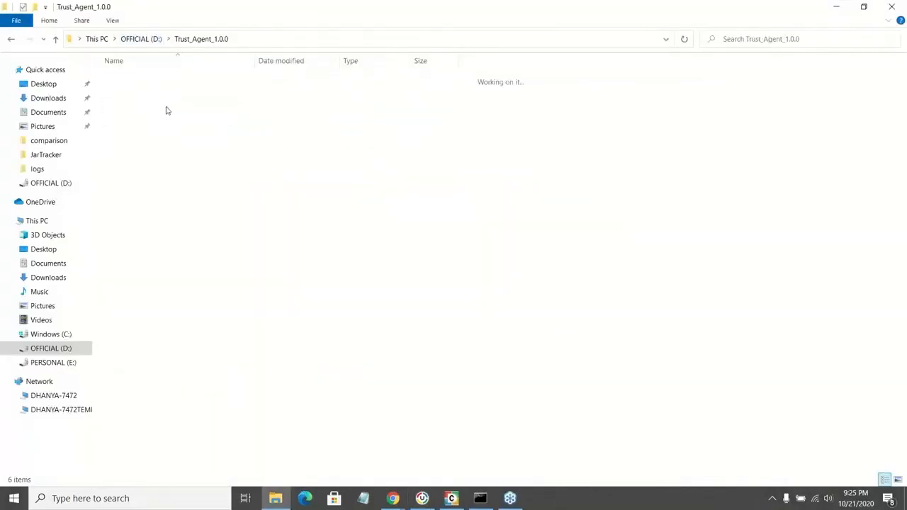
pyautogui.click(171, 135)
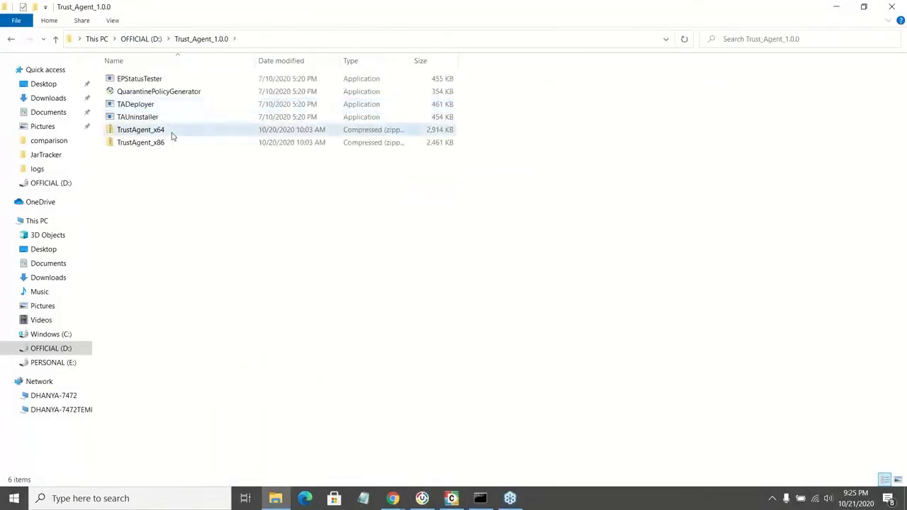
pyautogui.click(172, 133)
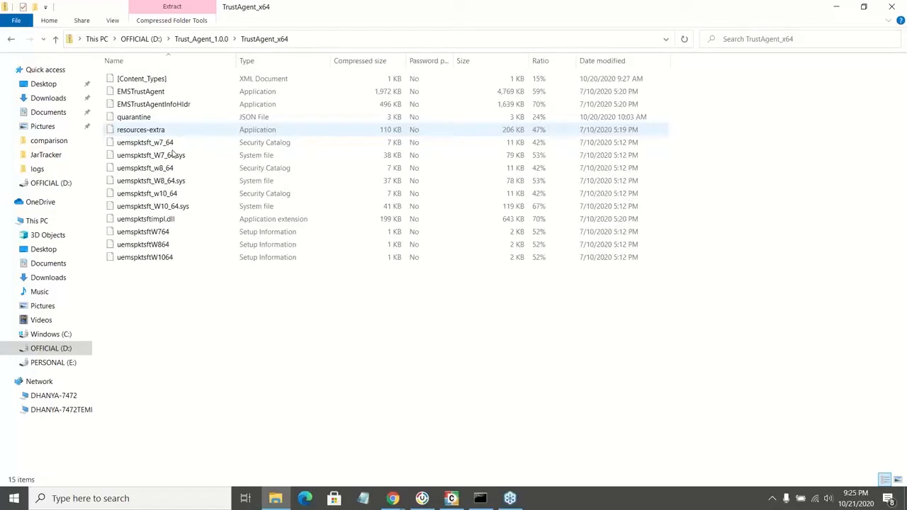
pyautogui.click(176, 117)
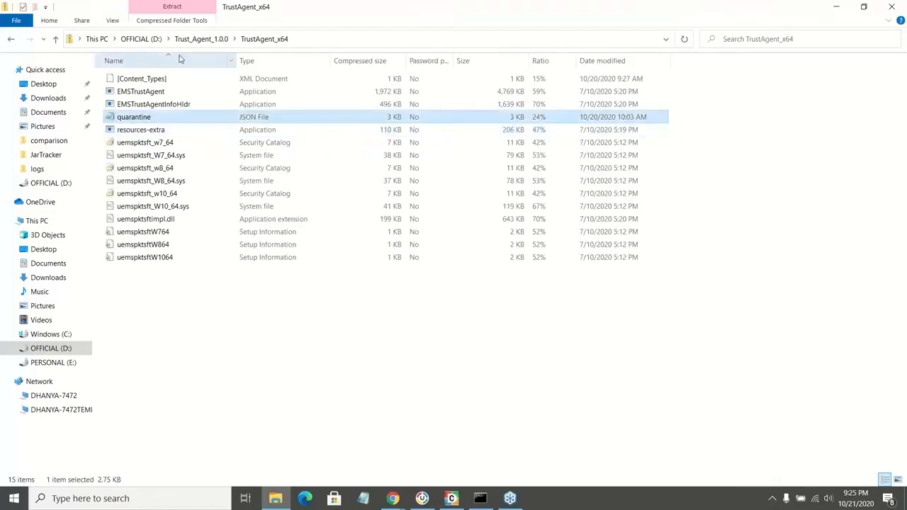
pyautogui.click(186, 40)
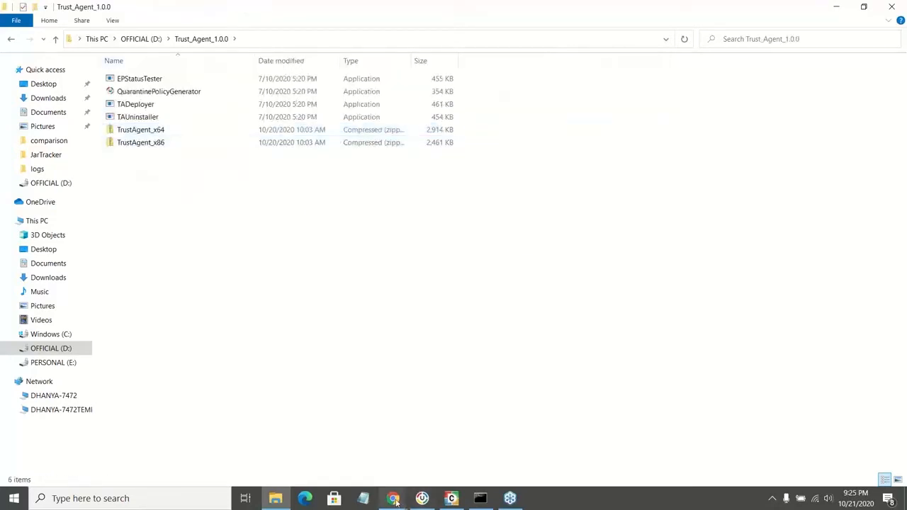
# Switch to the NAC documentation page in Chrome and read steps 7 and 8 on adding TADeployer.exe and its script configuration.
pyautogui.moveTo(396, 501)
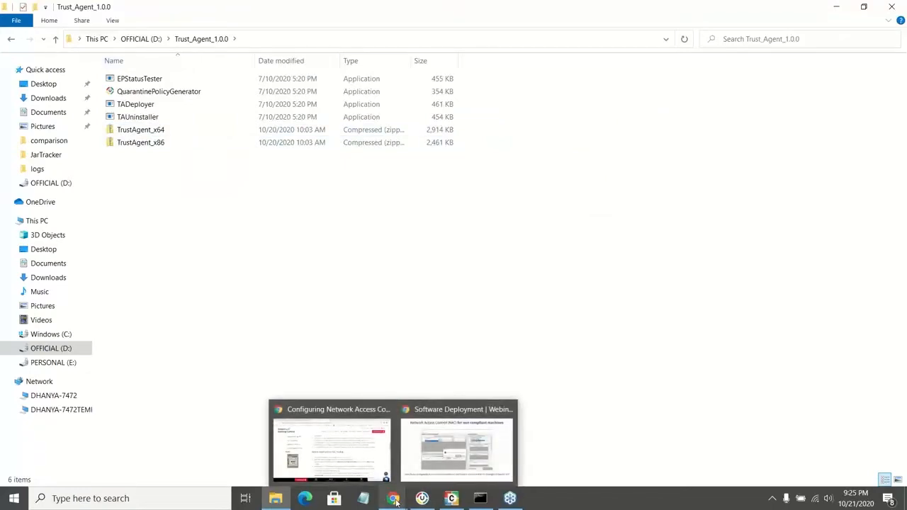
pyautogui.click(331, 440)
pyautogui.scroll(-5, 376, 330)
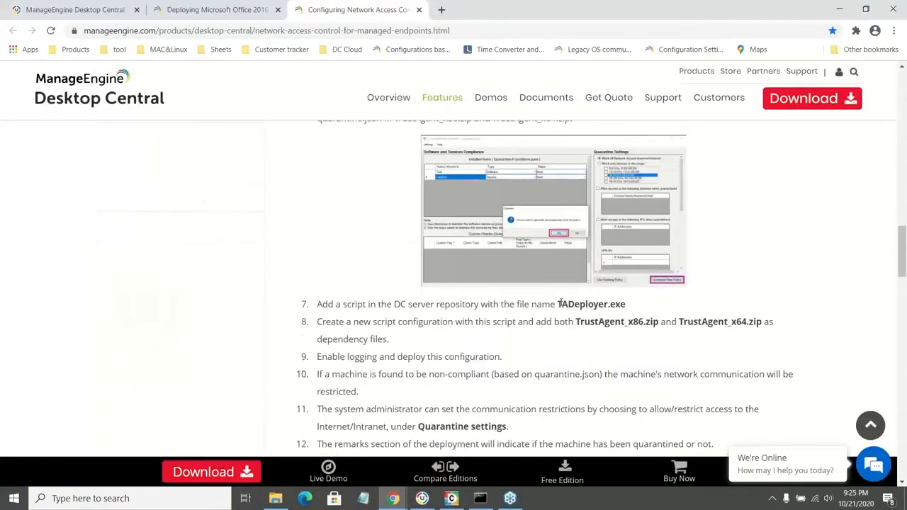
pyautogui.moveTo(558, 304); pyautogui.dragTo(629, 306)
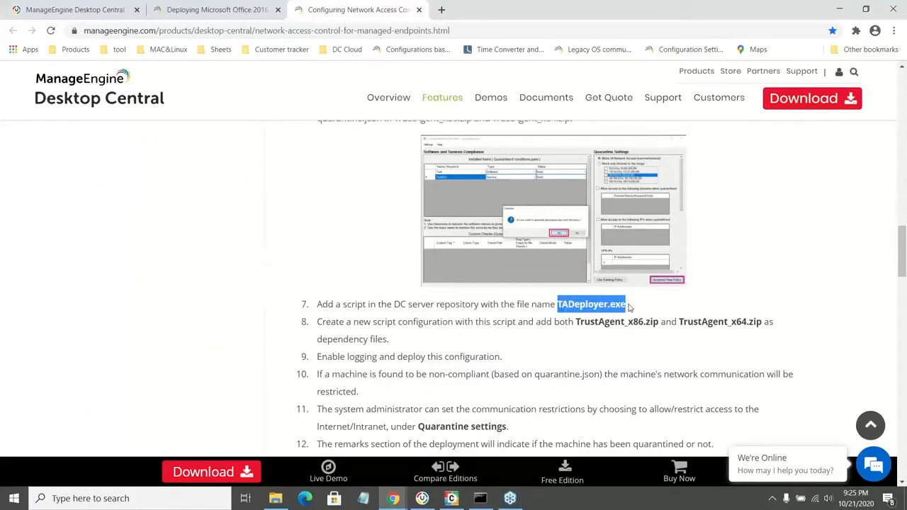
pyautogui.click(625, 333)
pyautogui.moveTo(576, 322); pyautogui.dragTo(662, 312)
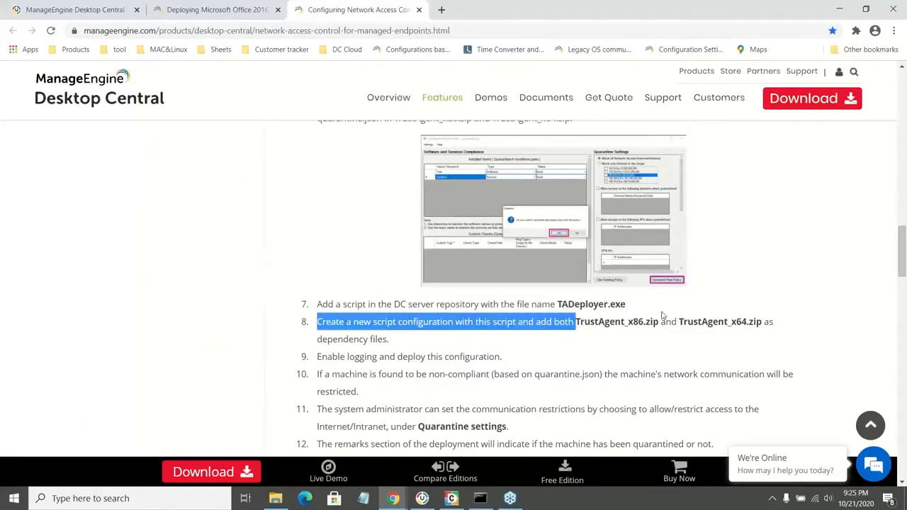
pyautogui.click(671, 334)
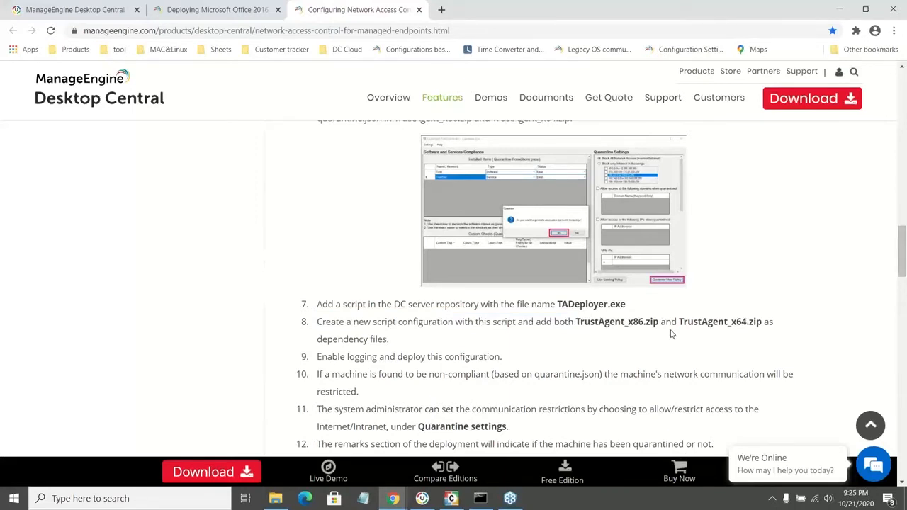
# Open the script repository in the Desktop Central console and bring up the form for adding a script.
pyautogui.click(94, 4)
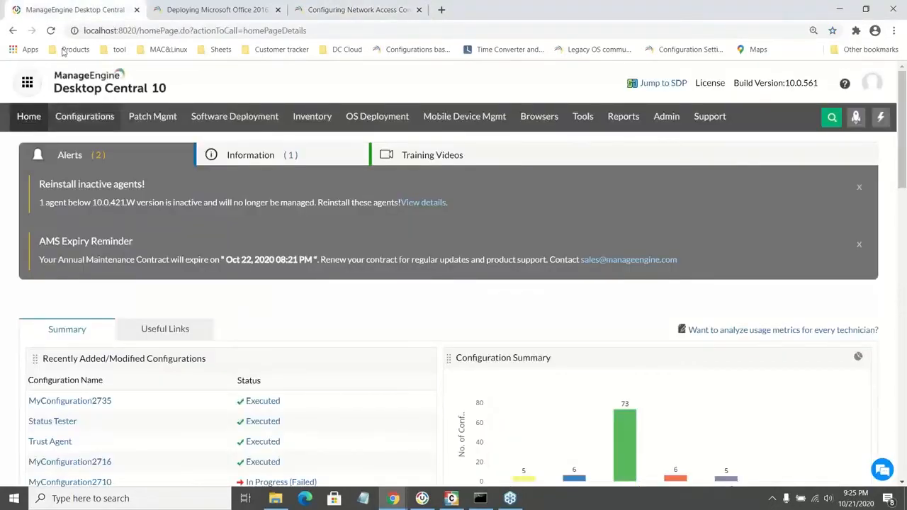
pyautogui.click(73, 129)
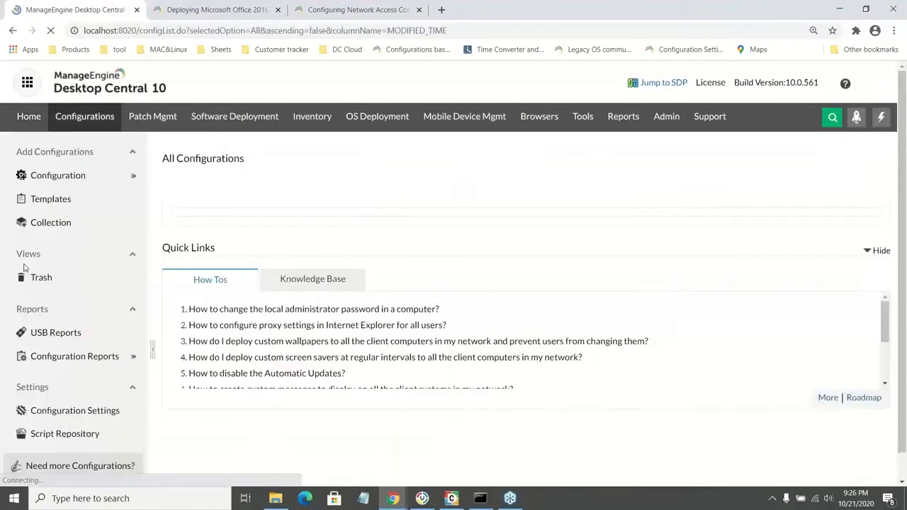
pyautogui.click(62, 434)
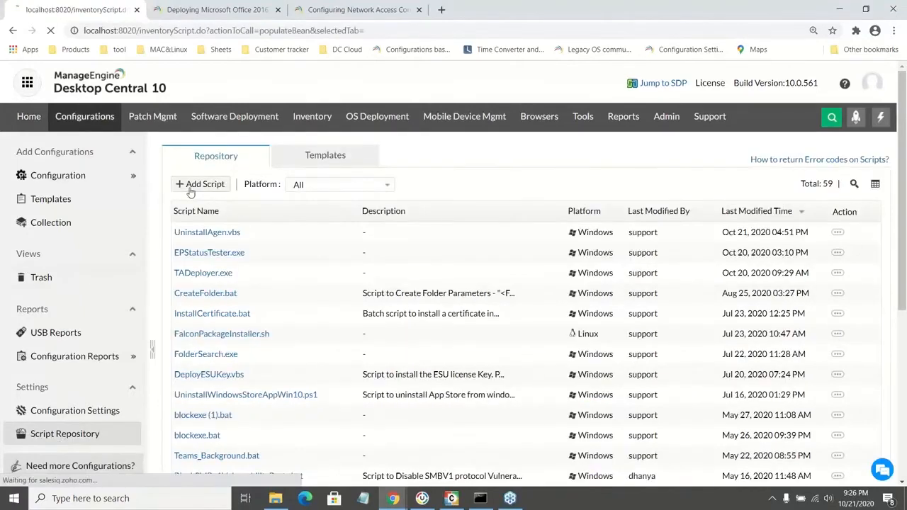
pyautogui.click(190, 184)
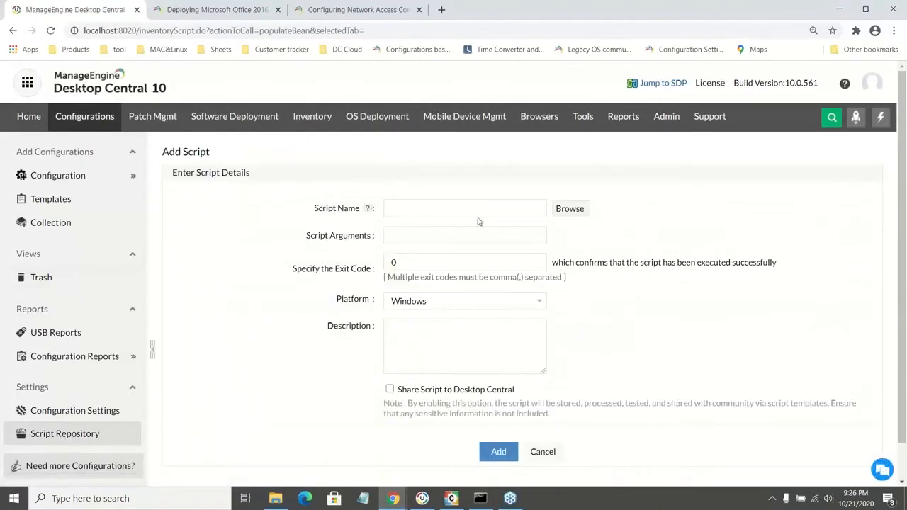
# Check the TADeployer.exe script file name in the NAC documentation and return to the Add Script form.
pyautogui.click(349, 5)
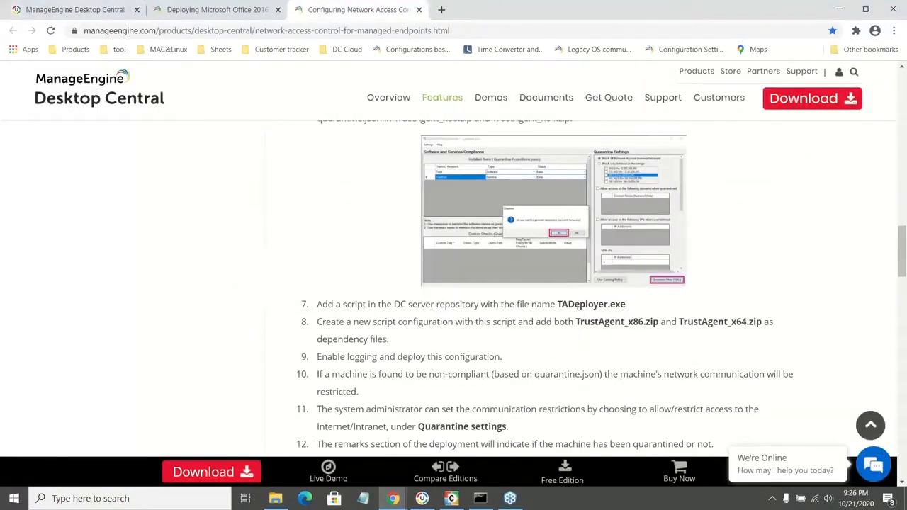
pyautogui.doubleClick(577, 305)
pyautogui.click(74, 9)
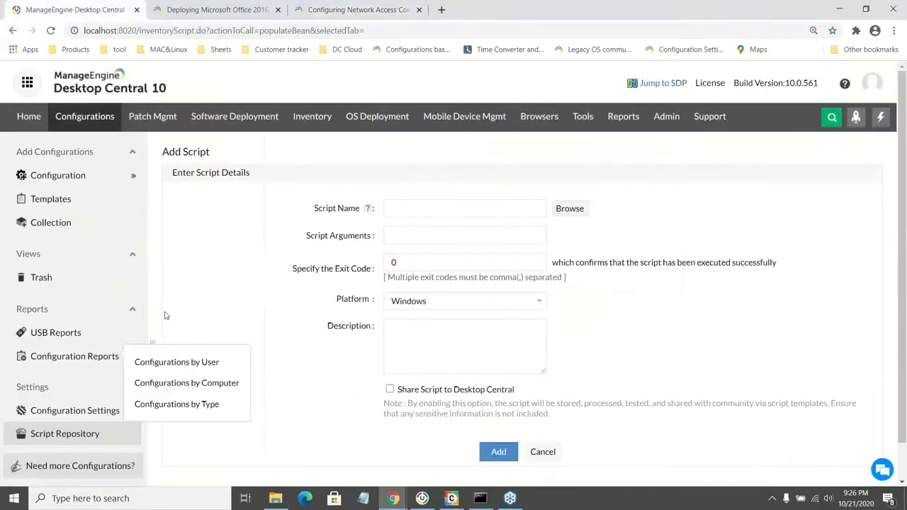
# View the available actions for TADeployer.exe in the script repository and open the list of all configurations.
pyautogui.click(21, 439)
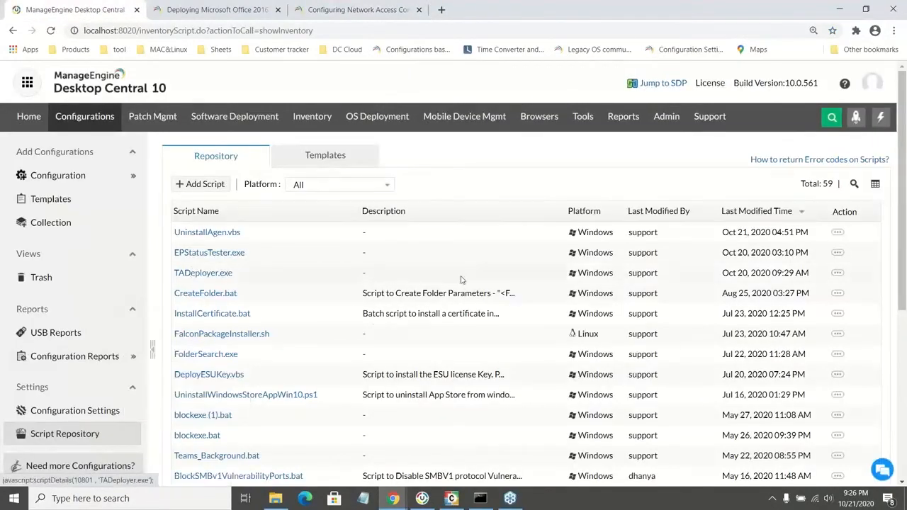
pyautogui.click(836, 273)
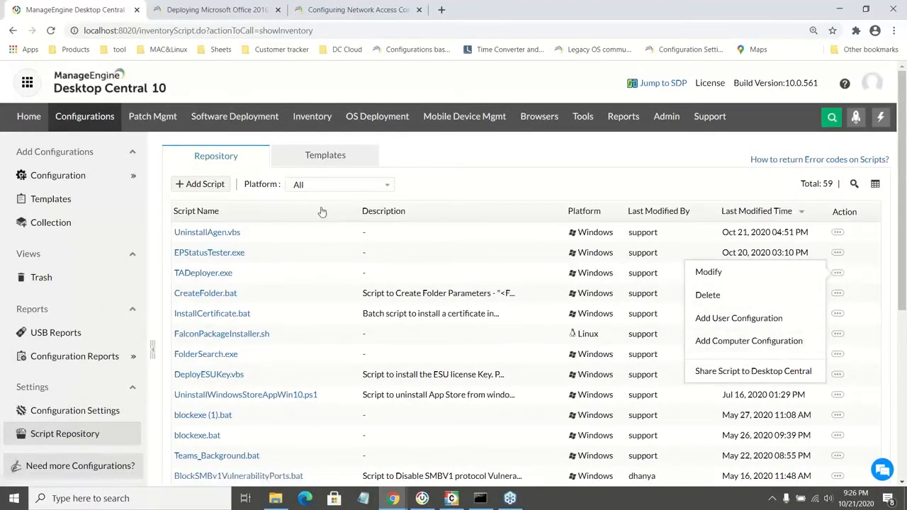
pyautogui.click(93, 117)
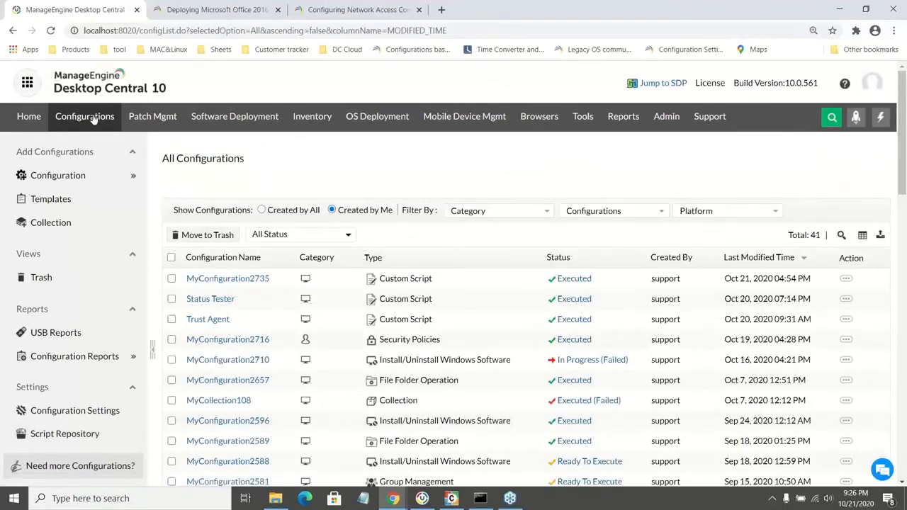
# Open the Trust Agent configuration for modification and review its TADeployer.exe script name, TrustAgent dependency files, exit code and frequency.
pyautogui.click(211, 322)
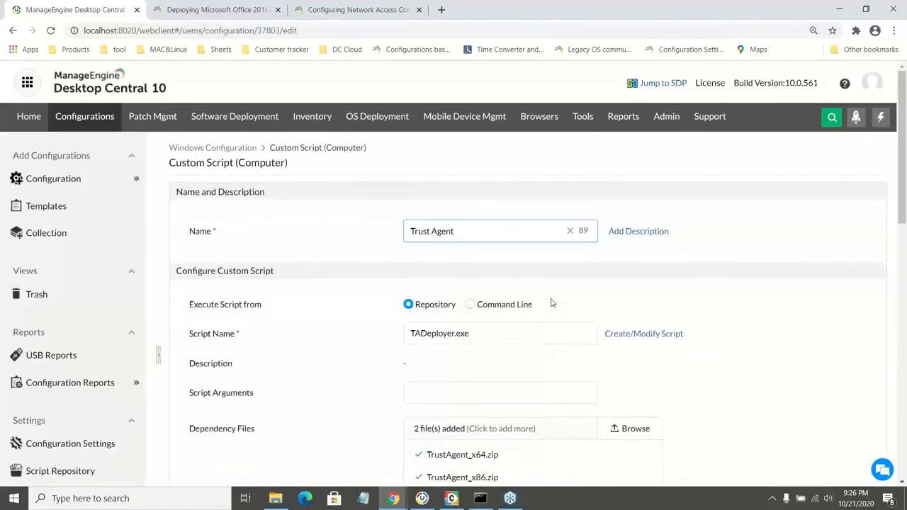
pyautogui.scroll(-1, 552, 304)
pyautogui.click(420, 278)
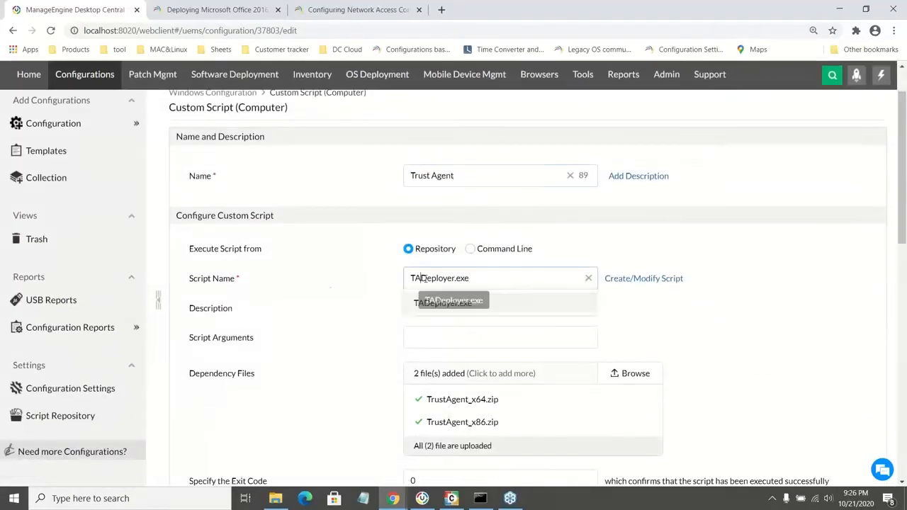
pyautogui.click(328, 283)
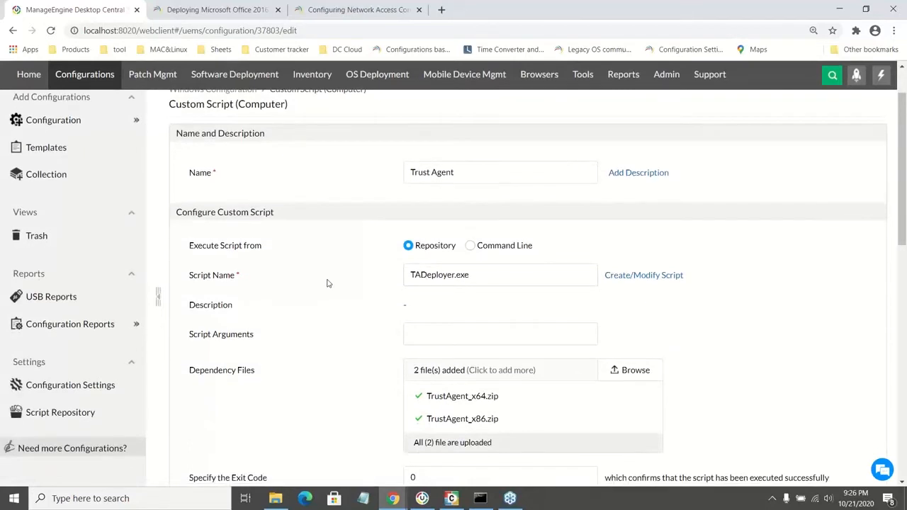
pyautogui.scroll(-3, 531, 246)
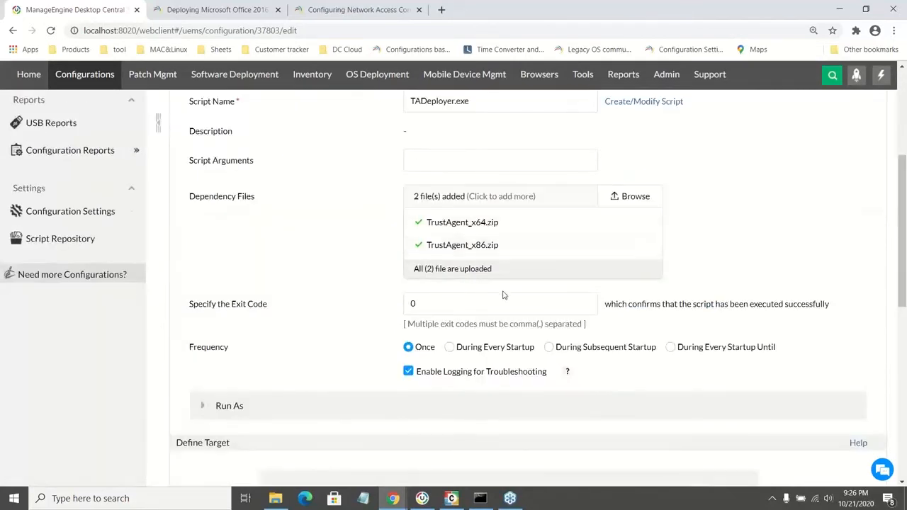
pyautogui.scroll(-1, 503, 299)
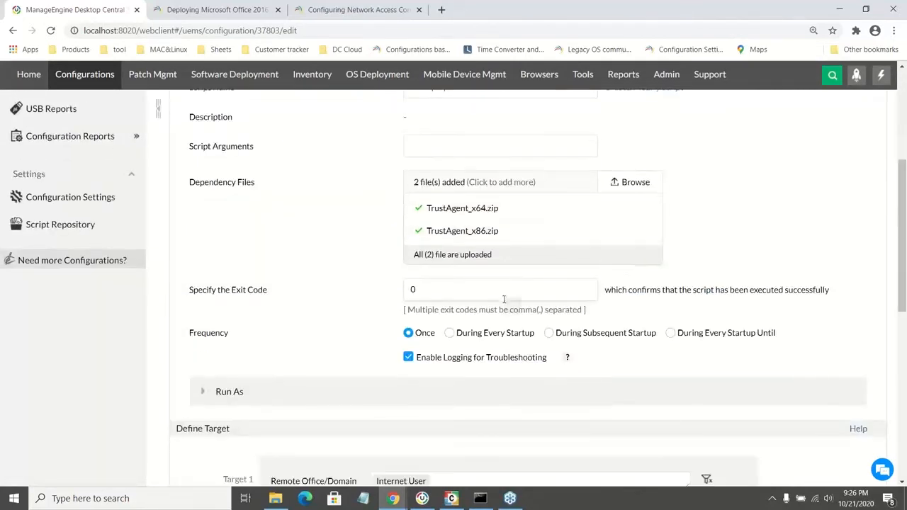
pyautogui.scroll(-6, 504, 300)
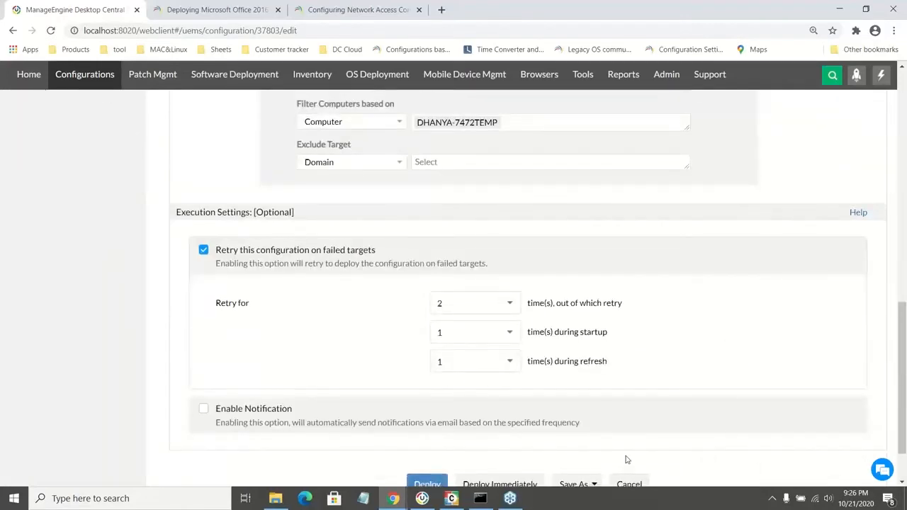
# Review the Trust Agent configuration's logging option, deployment target and retry settings, and cancel the form without deploying.
pyautogui.scroll(1, 627, 459)
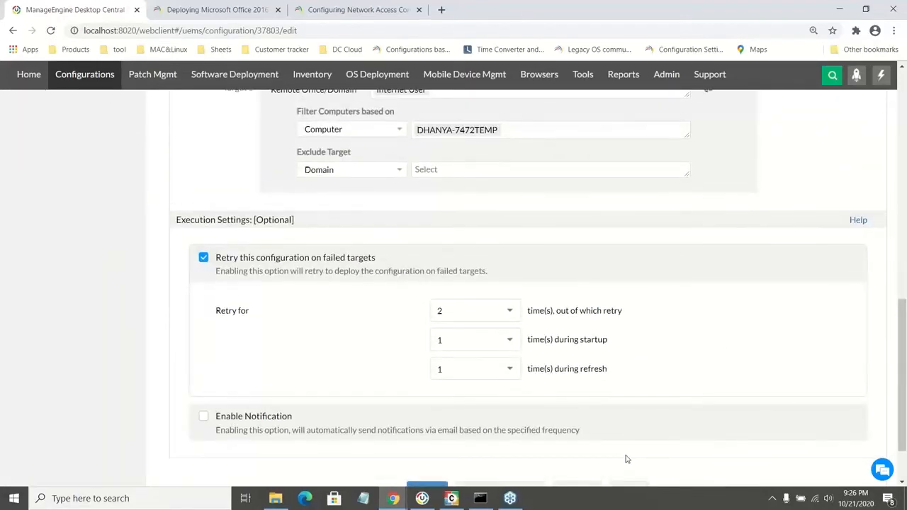
pyautogui.scroll(4, 626, 459)
pyautogui.click(408, 253)
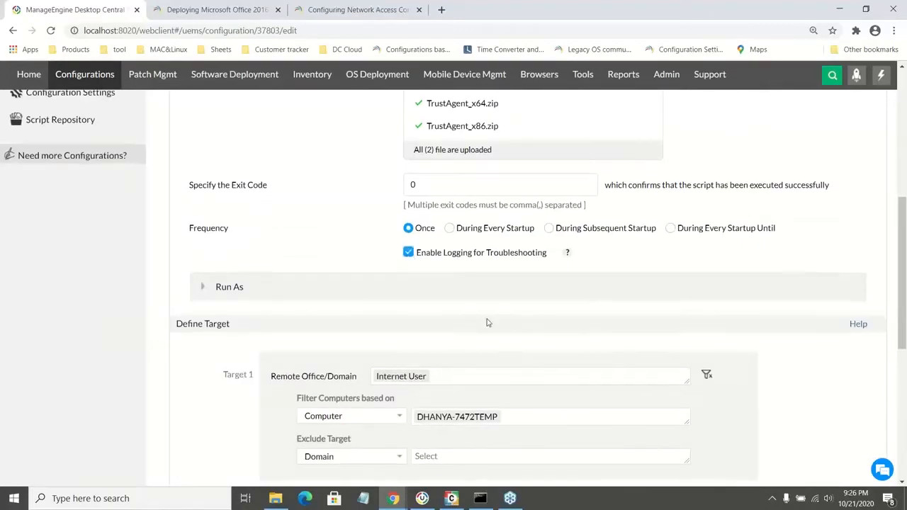
pyautogui.scroll(-1, 487, 323)
pyautogui.scroll(-3, 487, 322)
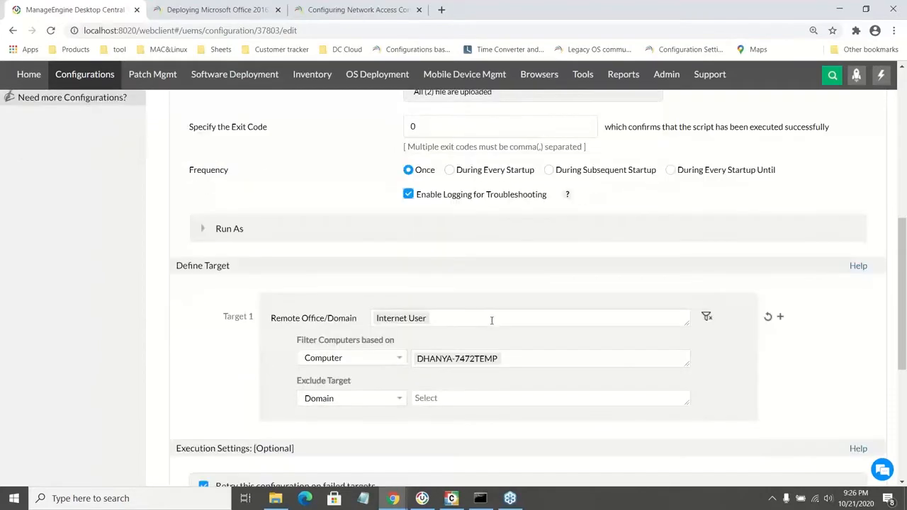
pyautogui.scroll(-2, 557, 362)
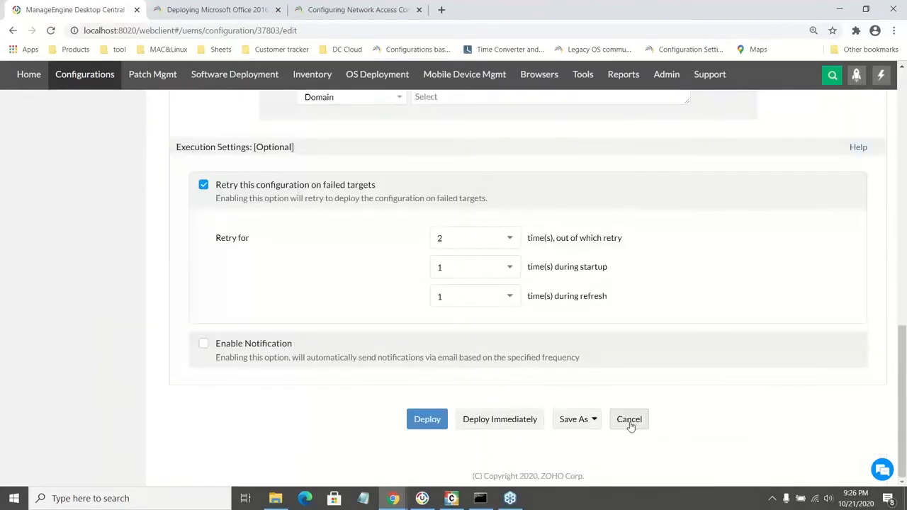
pyautogui.click(630, 419)
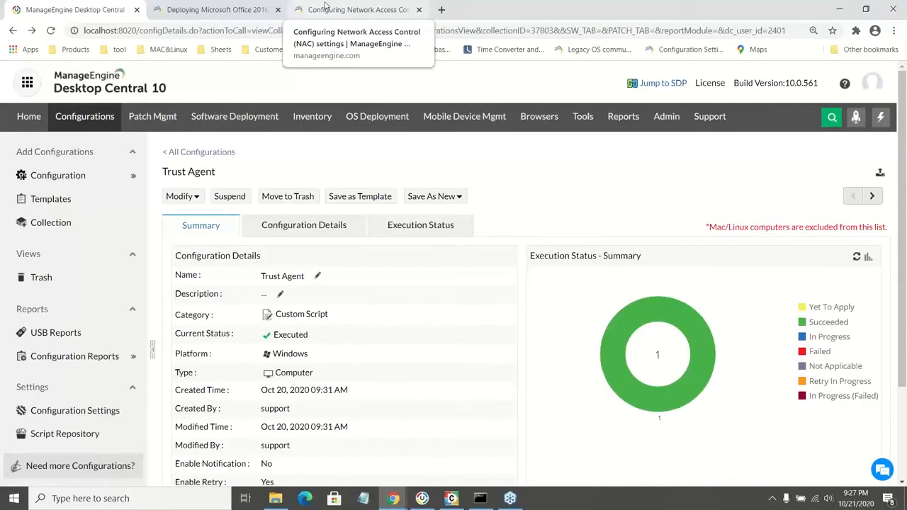
# Consult the NAC documentation page and locate the EPStatusTester.exe script in the script repository.
pyautogui.click(325, 9)
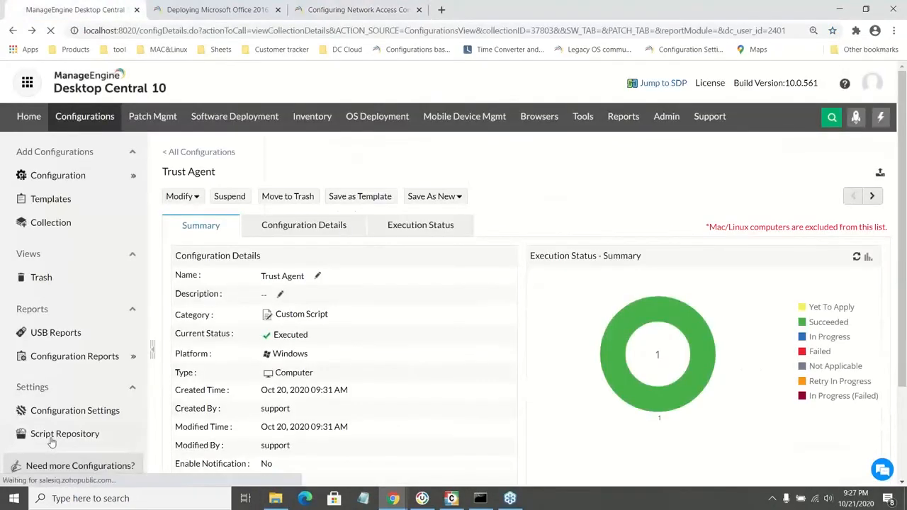
pyautogui.click(52, 439)
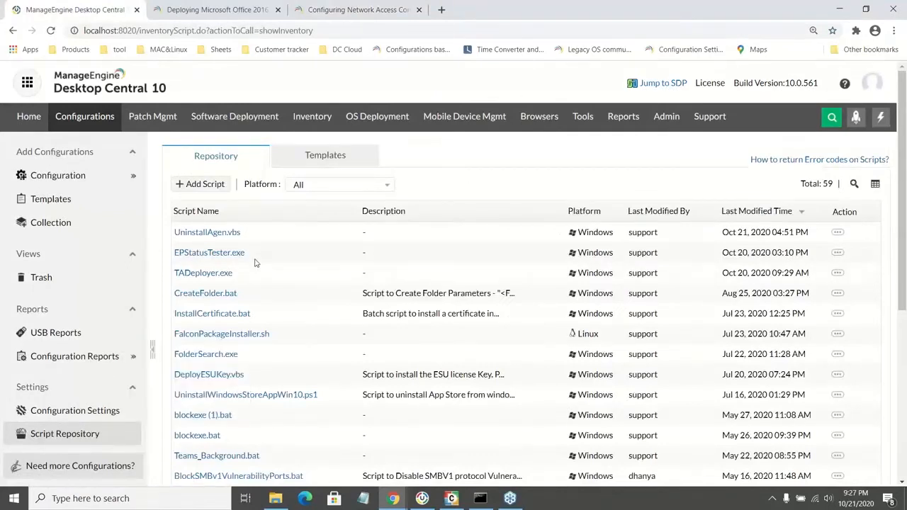
pyautogui.moveTo(246, 253); pyautogui.dragTo(221, 259)
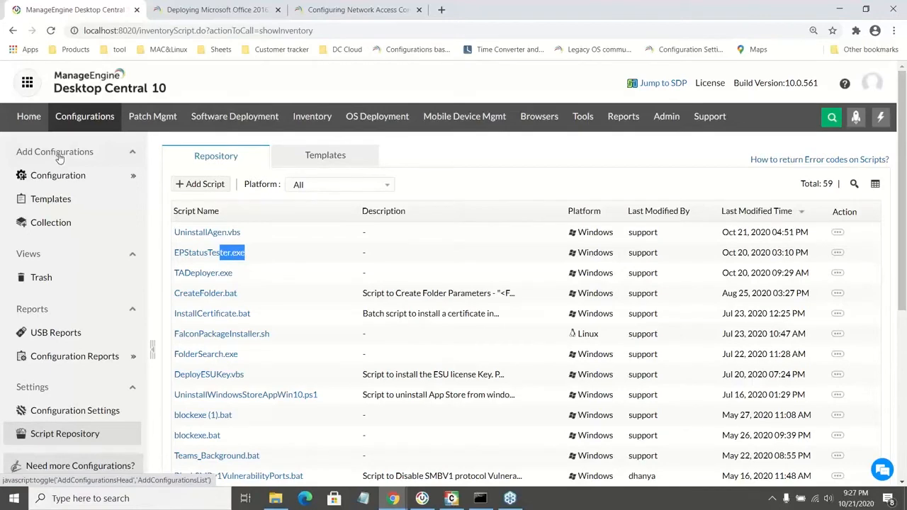
# Open the Status Tester configuration from the list of all configurations and examine its script details, including logging for troubleshooting.
pyautogui.click(84, 117)
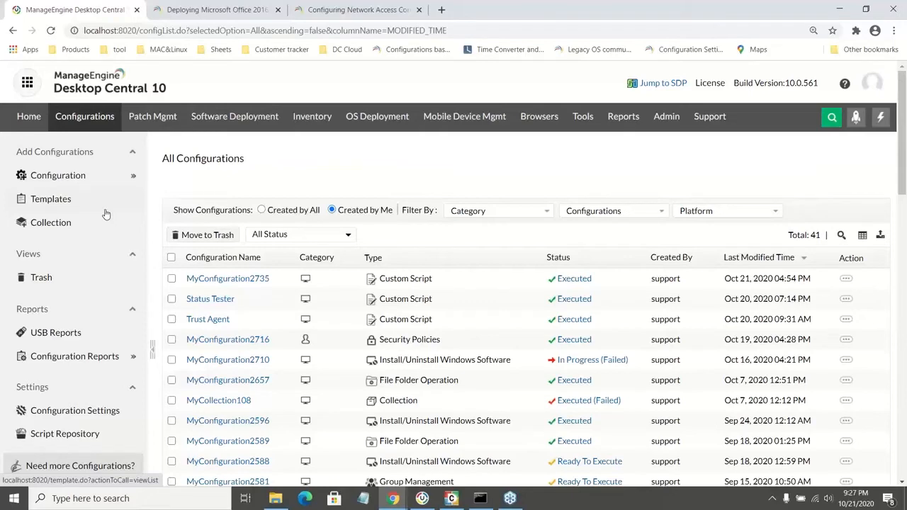
pyautogui.click(211, 299)
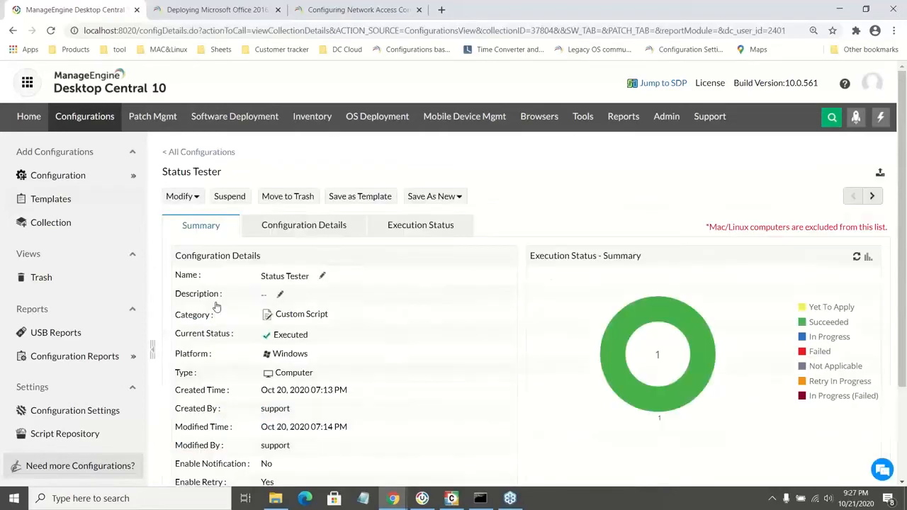
pyautogui.click(303, 224)
pyautogui.moveTo(319, 368); pyautogui.dragTo(178, 366)
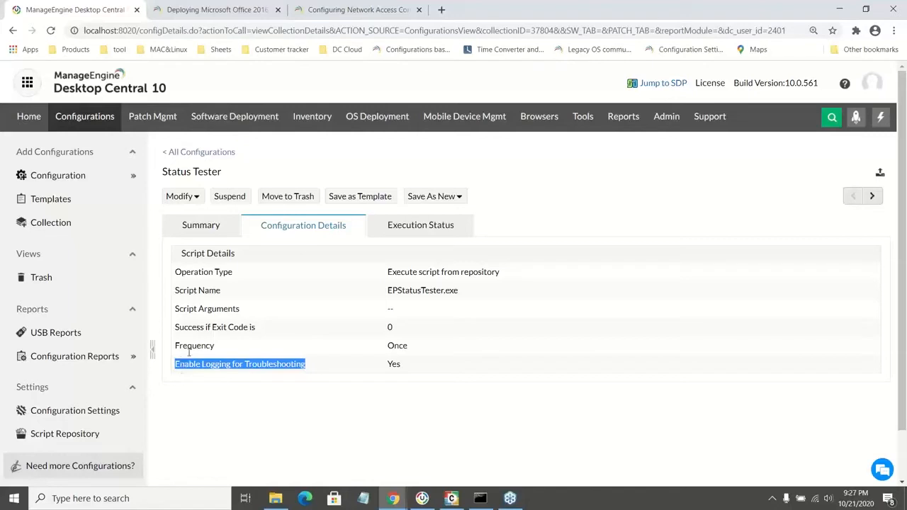
# Check the Status Tester configuration's execution status and remarks, and switch to the presentation slide on NAC for non compliant machines.
pyautogui.click(421, 230)
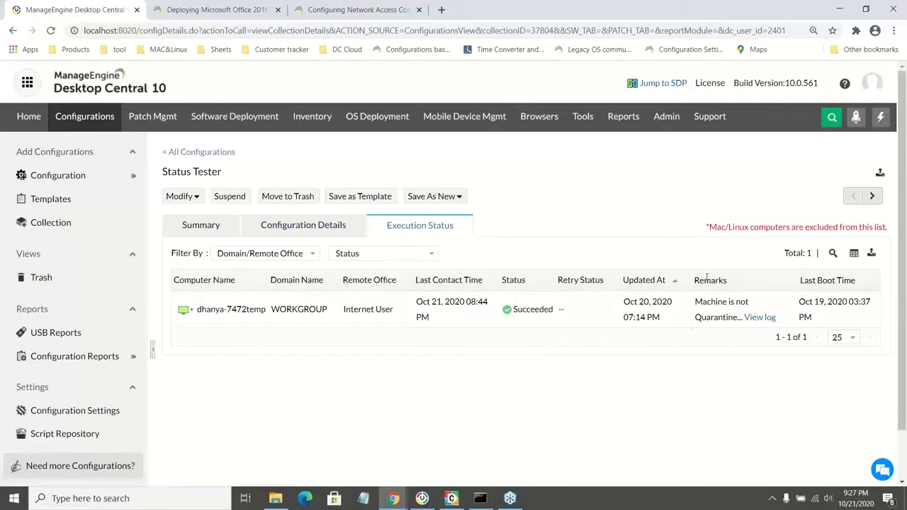
pyautogui.click(188, 227)
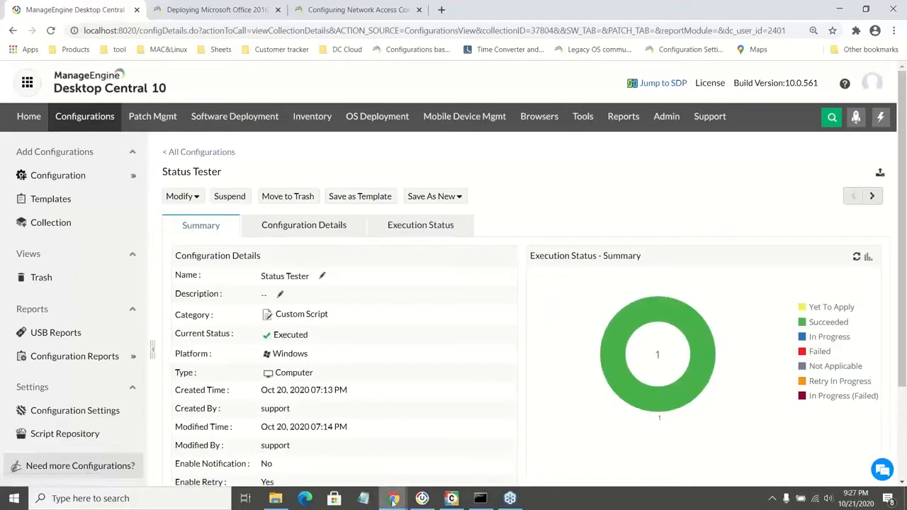
pyautogui.moveTo(394, 502)
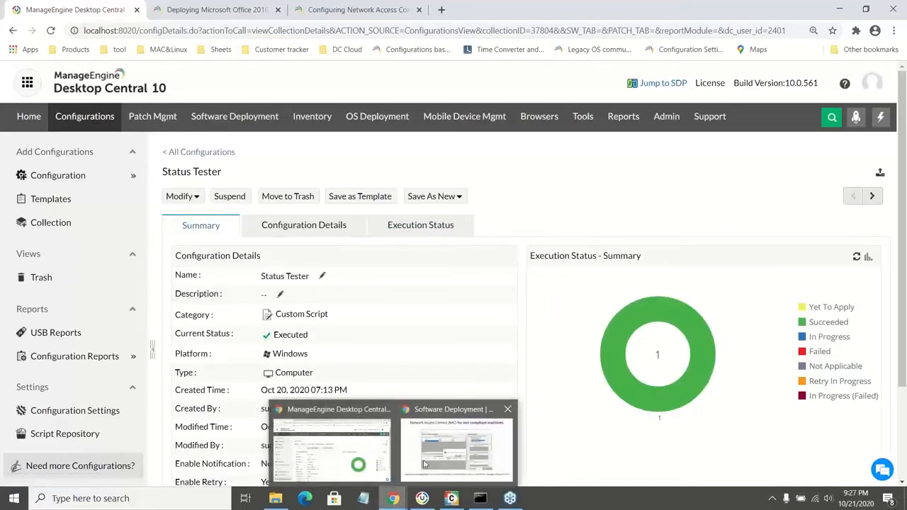
pyautogui.click(425, 464)
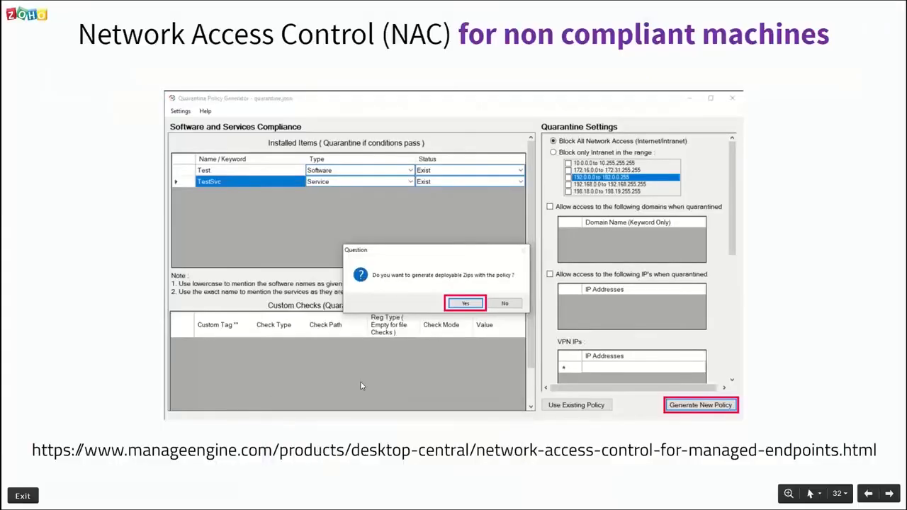
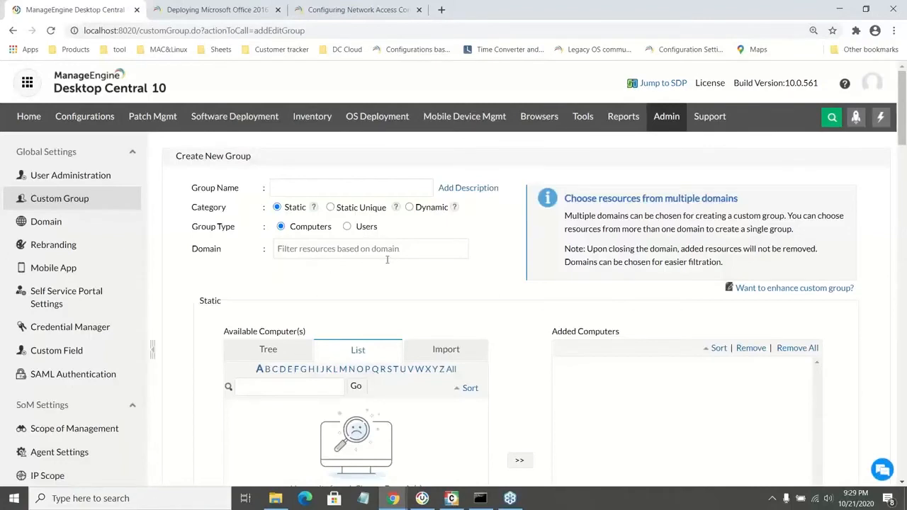
# Filter the new custom group's resources by the workgroup, linuxosgroup and zohocorp domains and list all available computers.
pyautogui.click(390, 251)
pyautogui.click(286, 268)
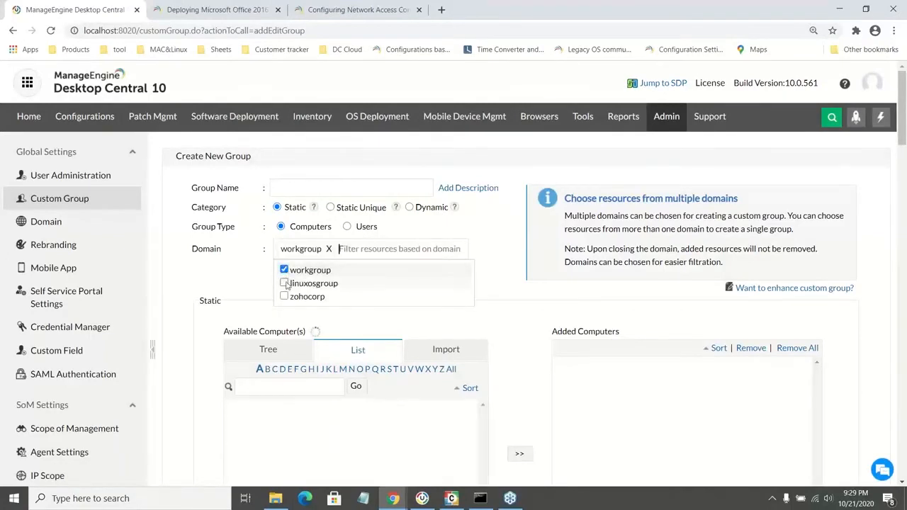
pyautogui.click(286, 282)
pyautogui.click(284, 311)
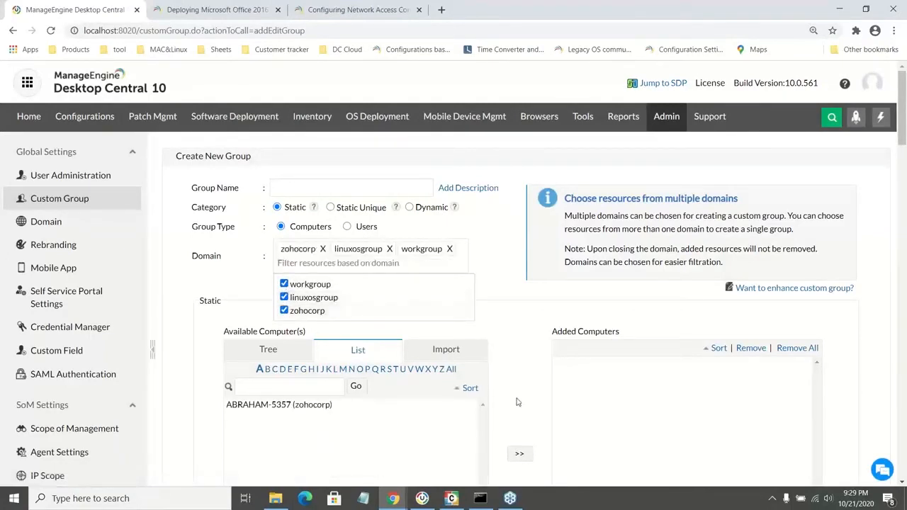
pyautogui.click(451, 369)
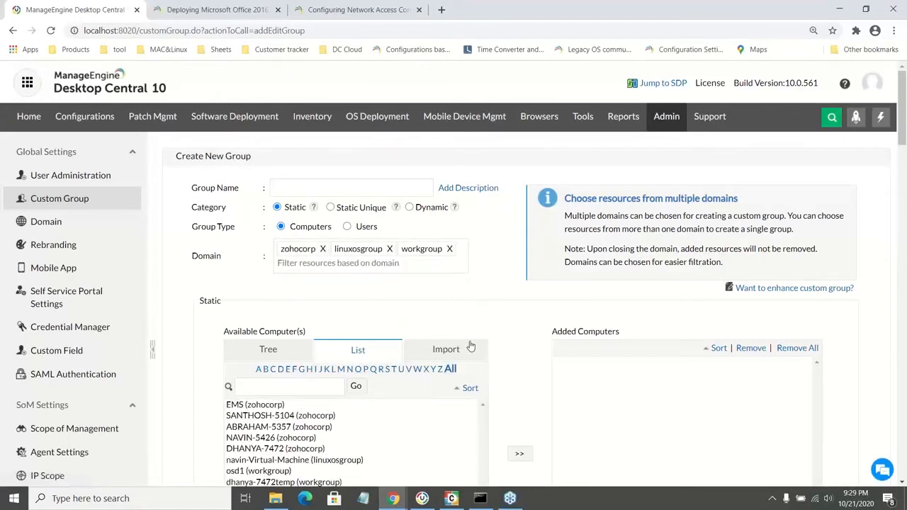
# Point out the available computers from different domains and examine the Static, Static Unique and Dynamic group categories.
pyautogui.scroll(-2, 472, 346)
pyautogui.click(270, 243)
pyautogui.click(292, 288)
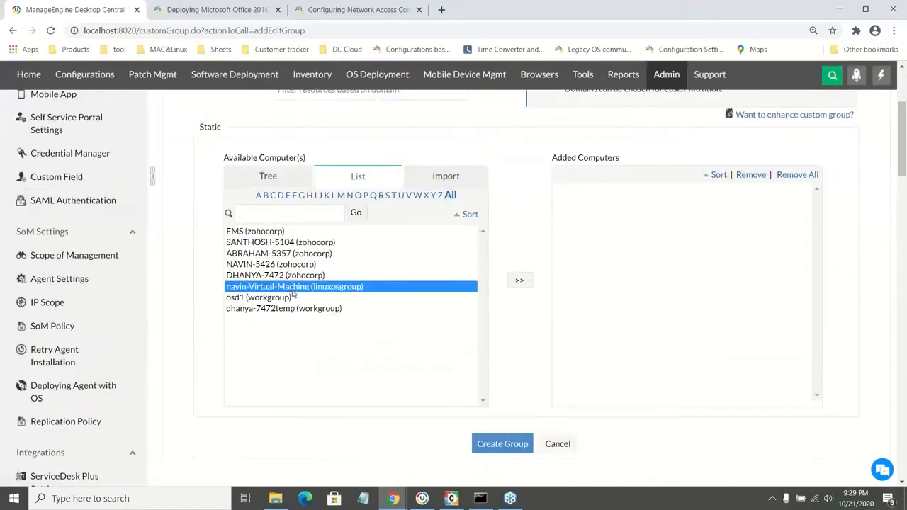
pyautogui.scroll(2, 291, 294)
pyautogui.doubleClick(209, 152)
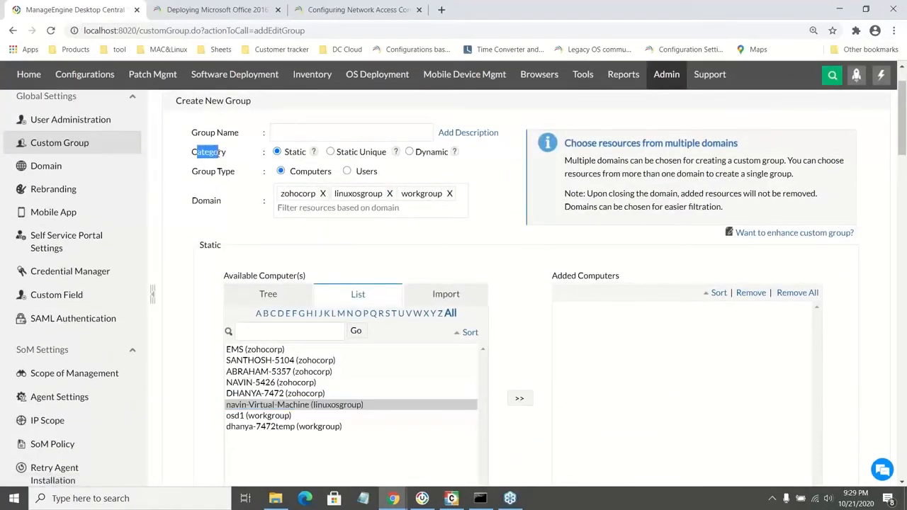
pyautogui.scroll(1, 218, 200)
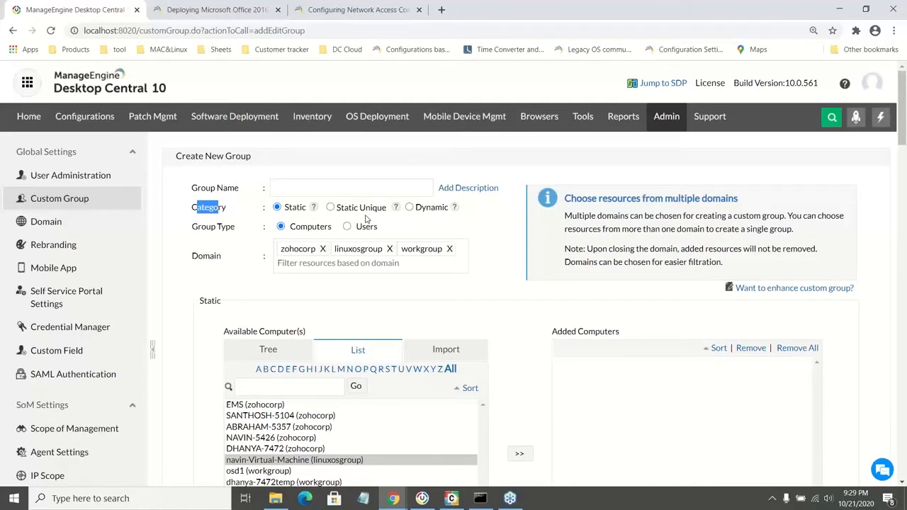
# Bring up the form for adding a user in User Administration and examine the Static Unique Group option for computers to be managed.
pyautogui.click(99, 179)
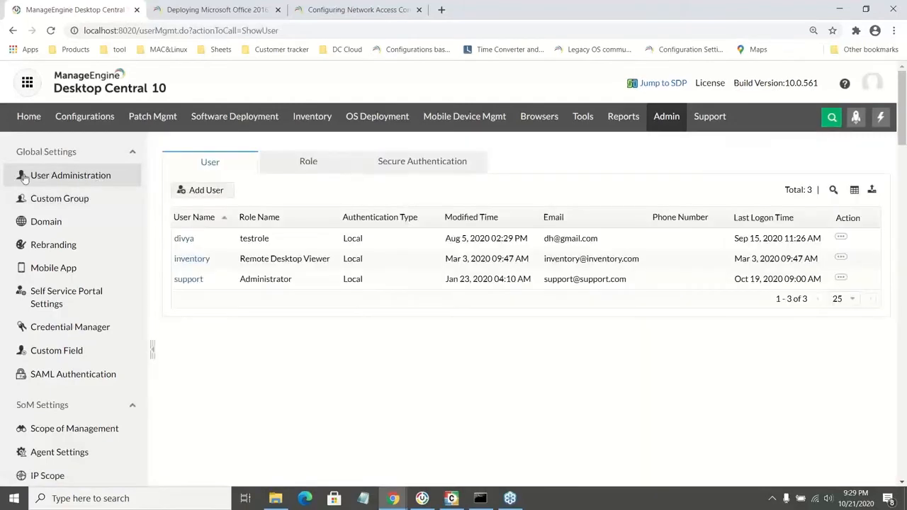
pyautogui.click(186, 192)
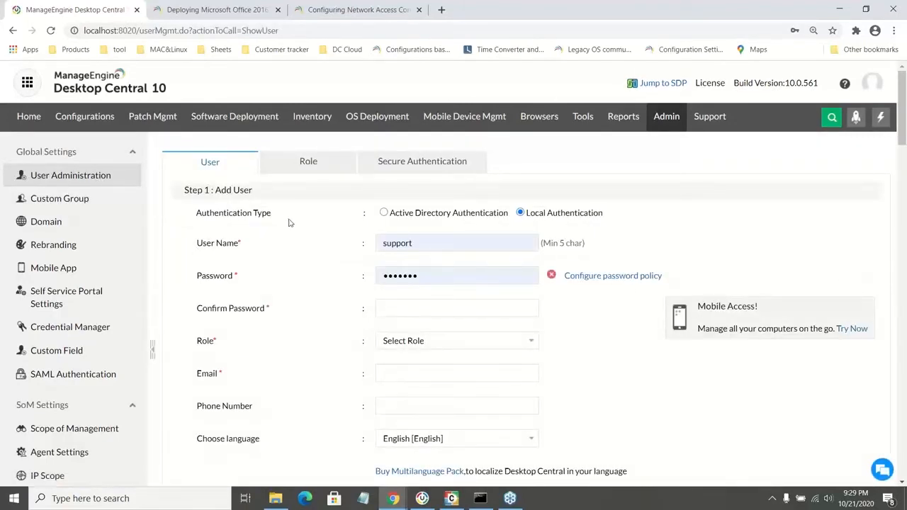
pyautogui.scroll(-3, 303, 245)
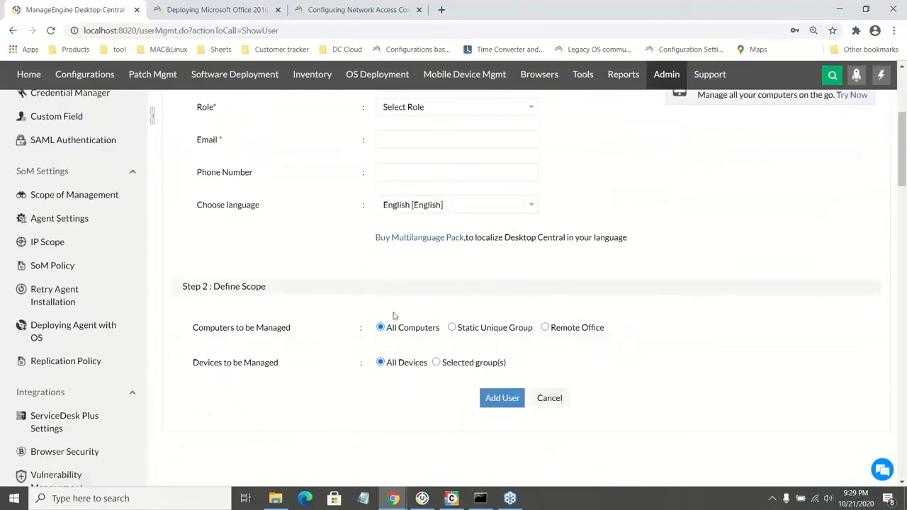
pyautogui.moveTo(461, 328); pyautogui.dragTo(533, 327)
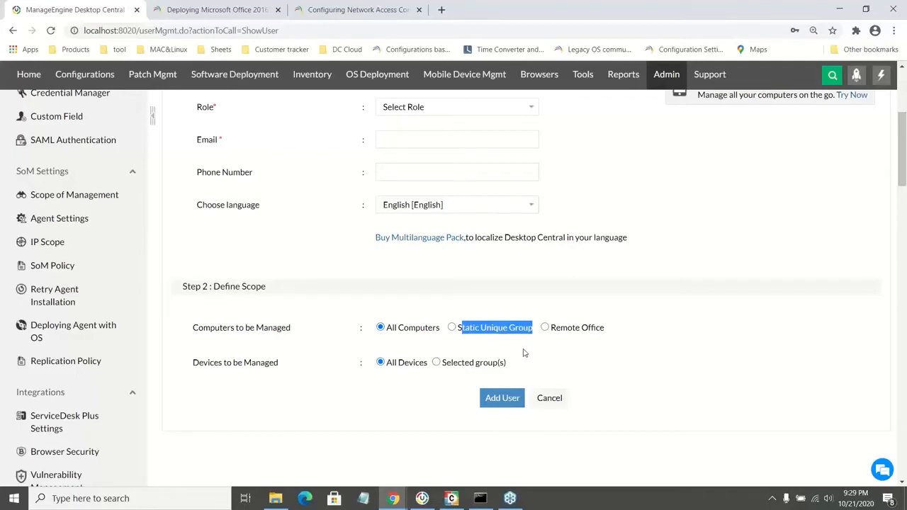
# Return to the custom groups and bring up a blank form for creating a new group.
pyautogui.scroll(2, 524, 352)
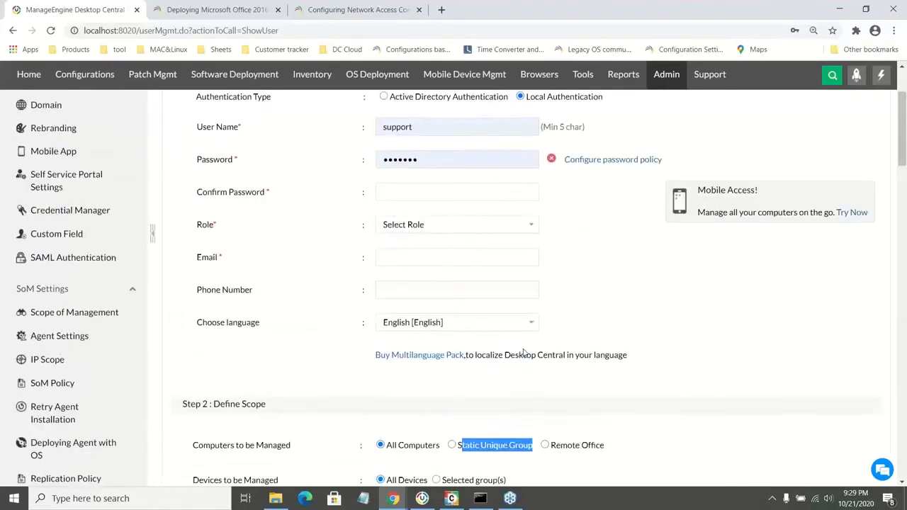
pyautogui.scroll(1, 61, 160)
pyautogui.click(65, 145)
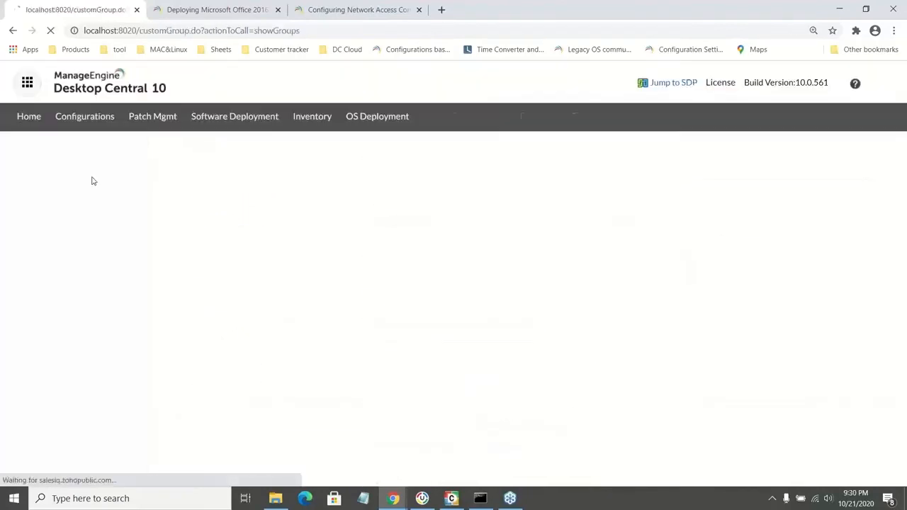
pyautogui.click(214, 169)
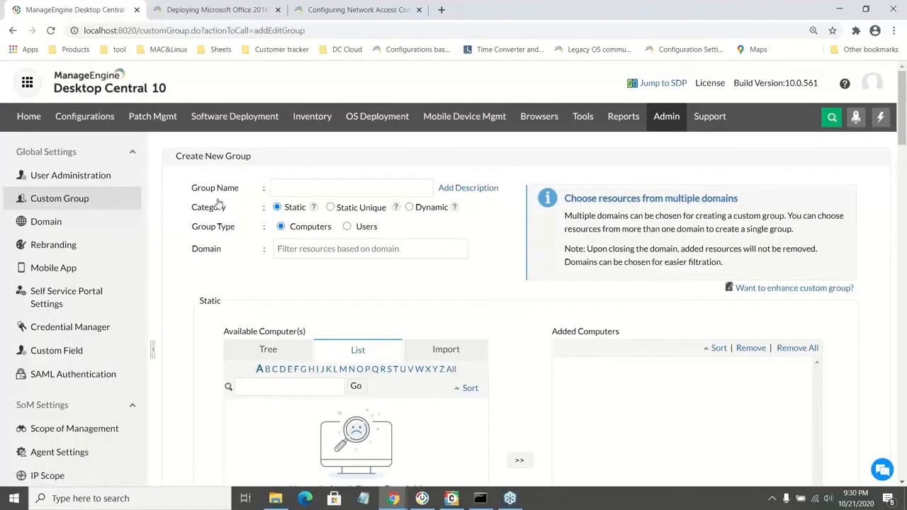
# Set the new group's category to Dynamic with the criterion Software Name not equal to Teams Machine-Wide Installer.
pyautogui.click(409, 208)
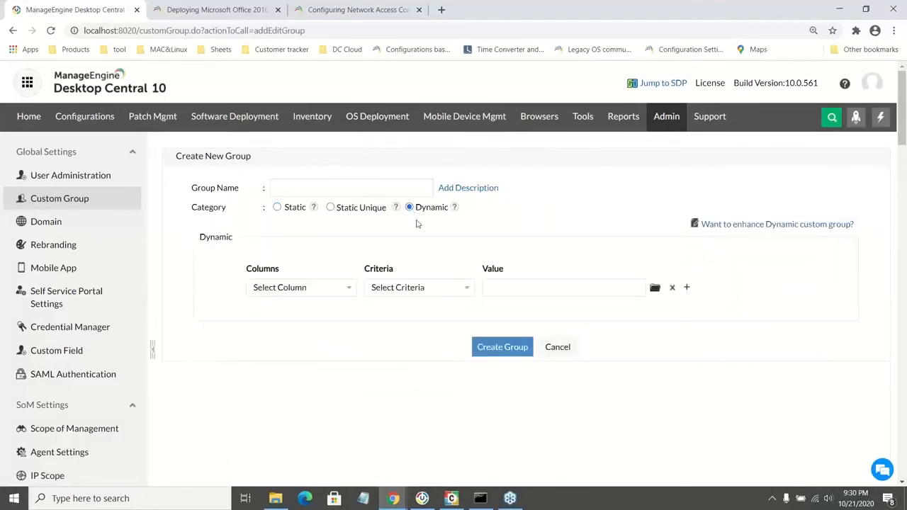
pyautogui.click(342, 290)
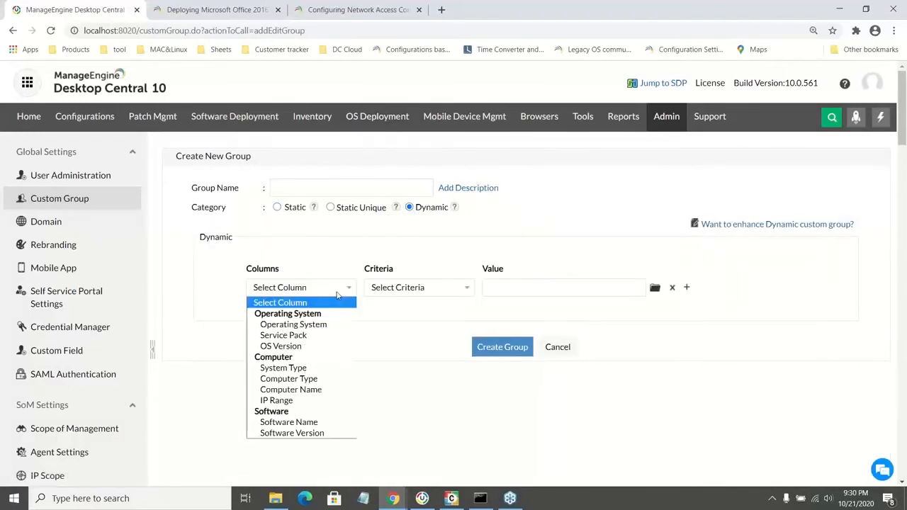
pyautogui.click(332, 422)
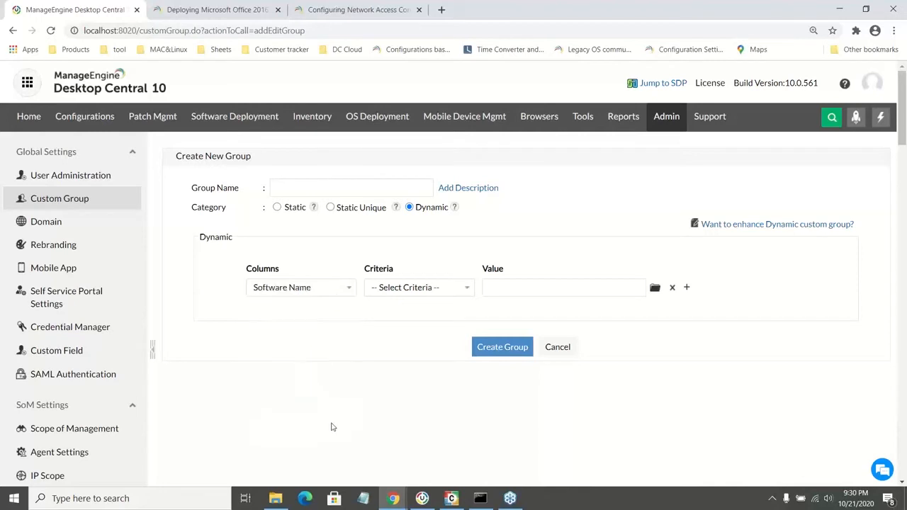
pyautogui.click(438, 290)
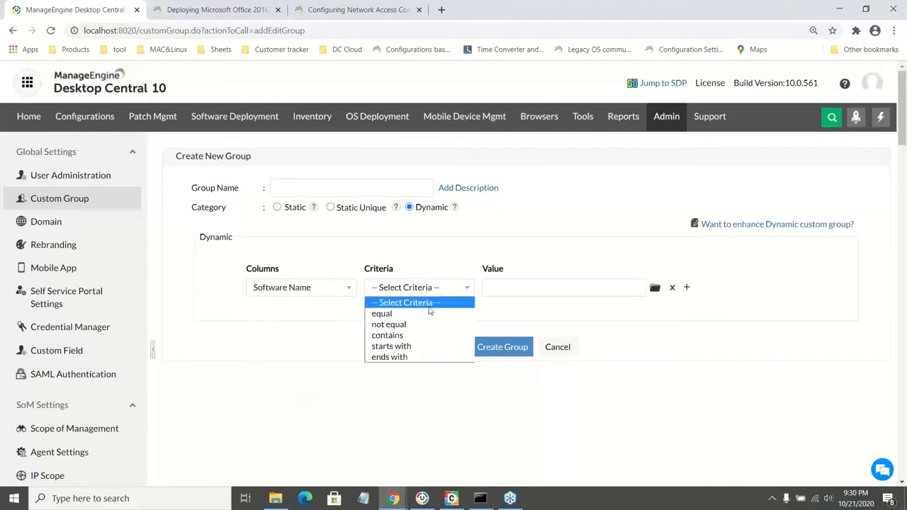
pyautogui.click(389, 324)
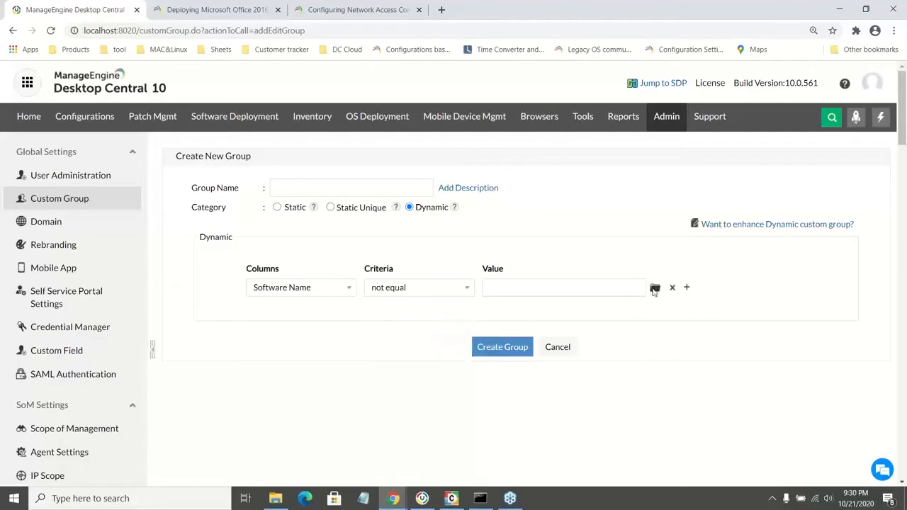
pyautogui.click(654, 289)
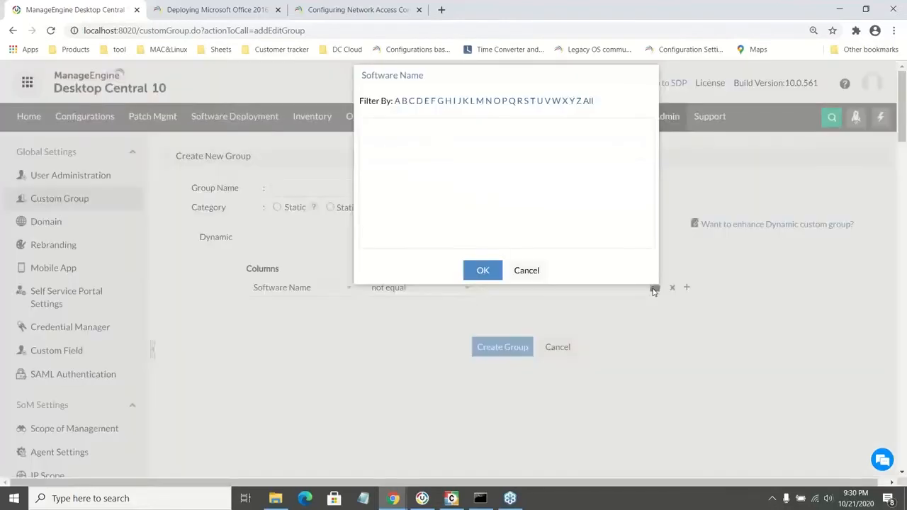
pyautogui.click(533, 100)
pyautogui.click(369, 172)
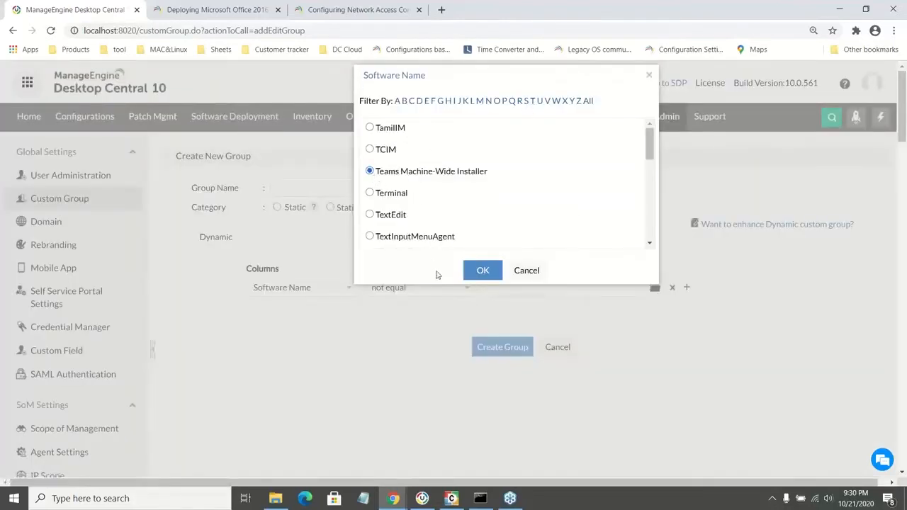
pyautogui.click(481, 270)
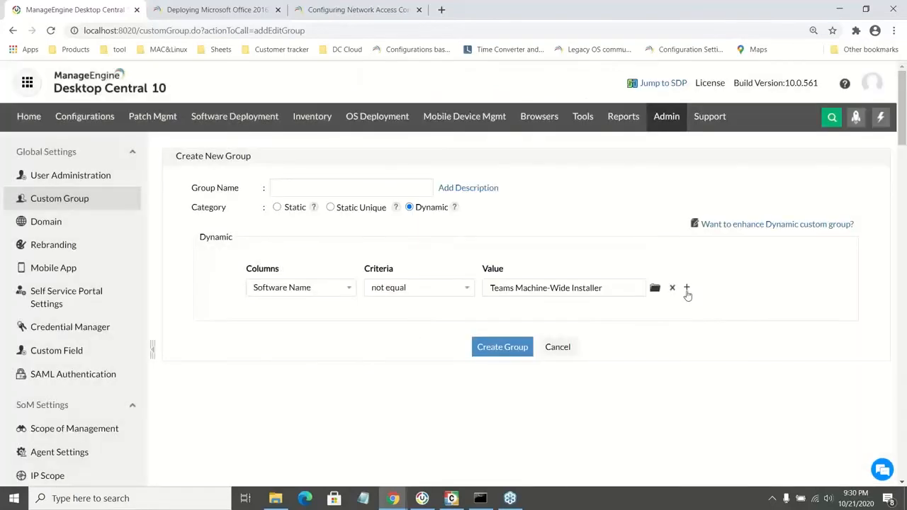
# Add a second criterion joined by OR: Software Version not equal to 1.3.0.8663.
pyautogui.click(686, 288)
pyautogui.click(281, 311)
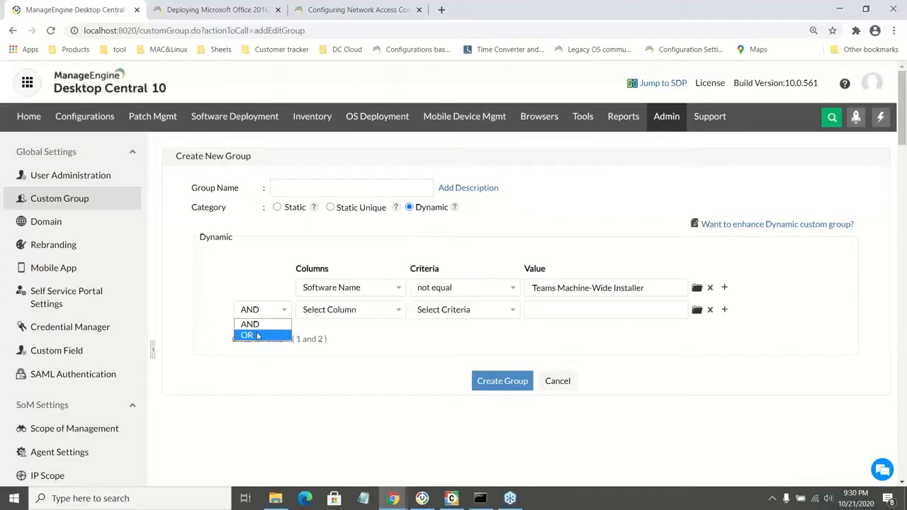
pyautogui.click(262, 335)
pyautogui.click(335, 314)
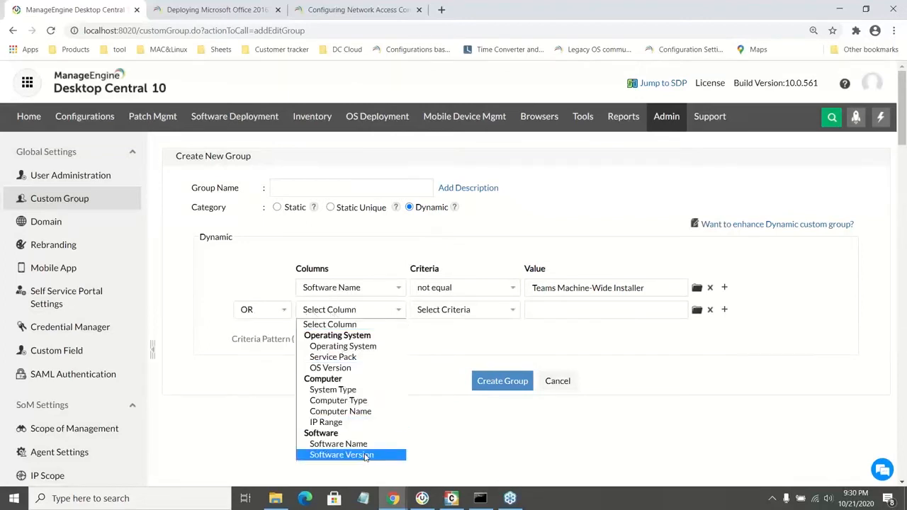
pyautogui.click(341, 454)
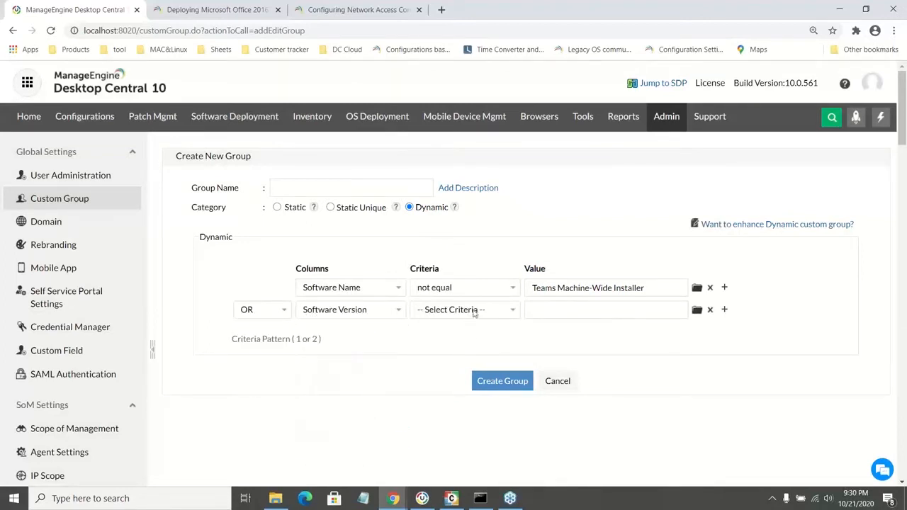
pyautogui.click(474, 314)
pyautogui.click(477, 347)
pyautogui.click(696, 311)
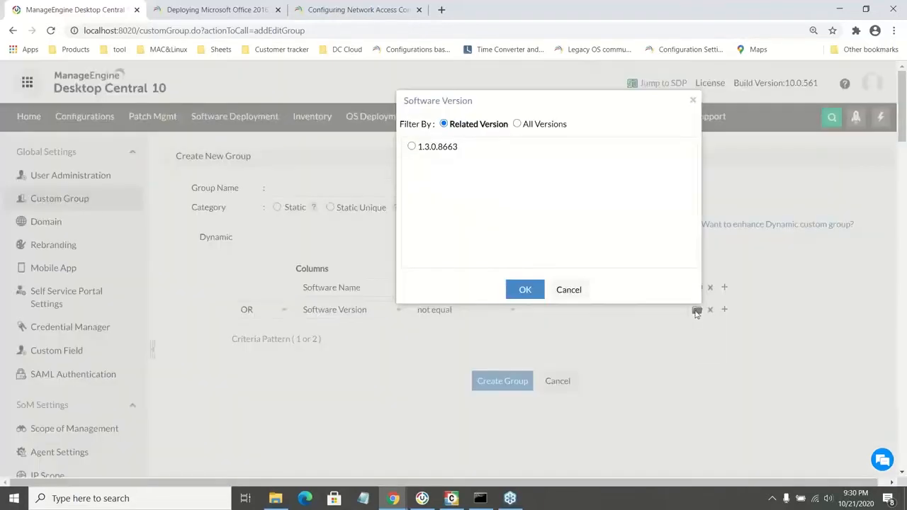
pyautogui.click(525, 291)
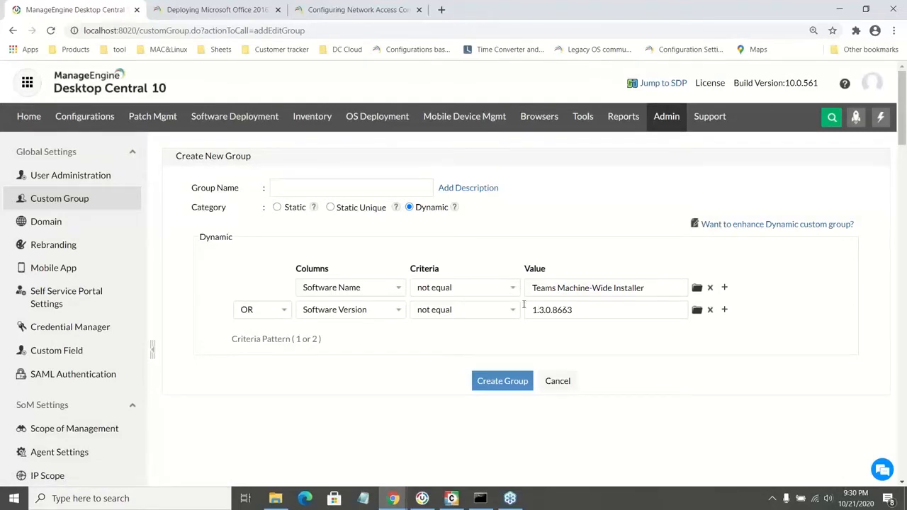
# Return to the custom groups list and examine the match criteria and computers of the Old version MS Teams group.
pyautogui.click(48, 199)
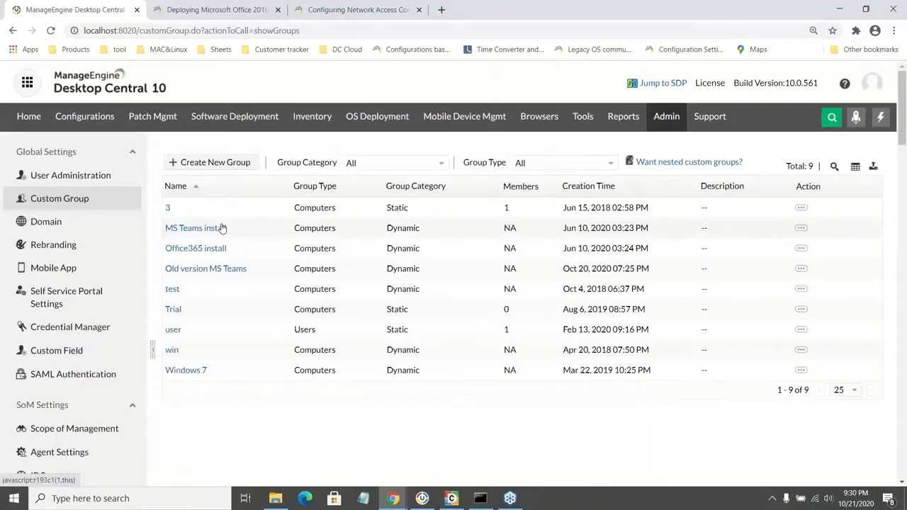
pyautogui.click(210, 271)
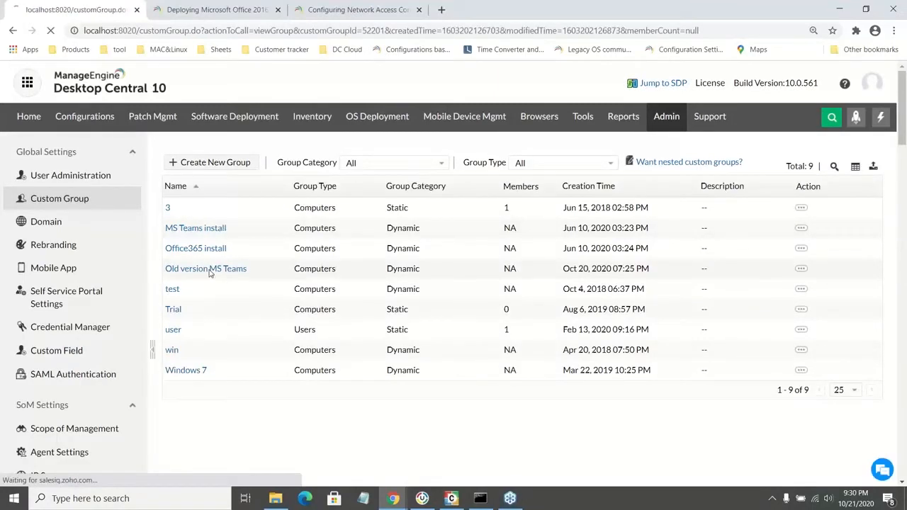
pyautogui.scroll(-3, 537, 306)
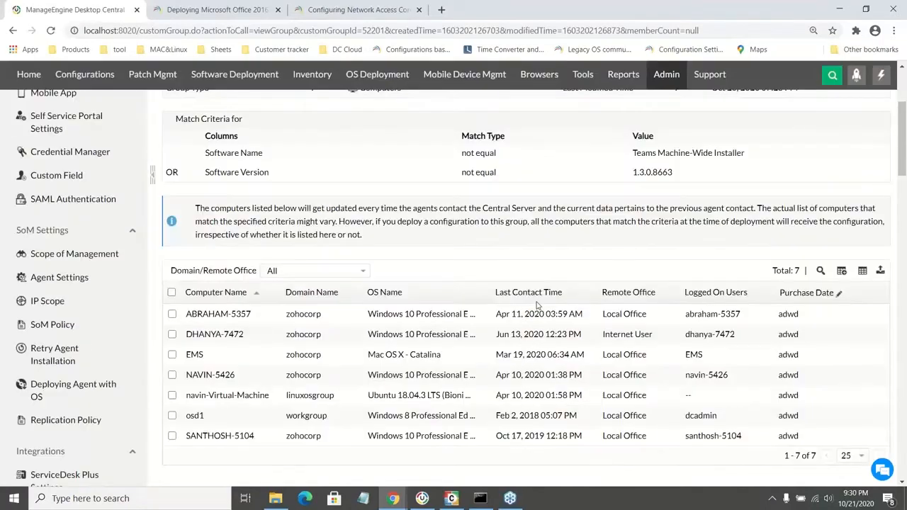
pyautogui.scroll(1, 537, 306)
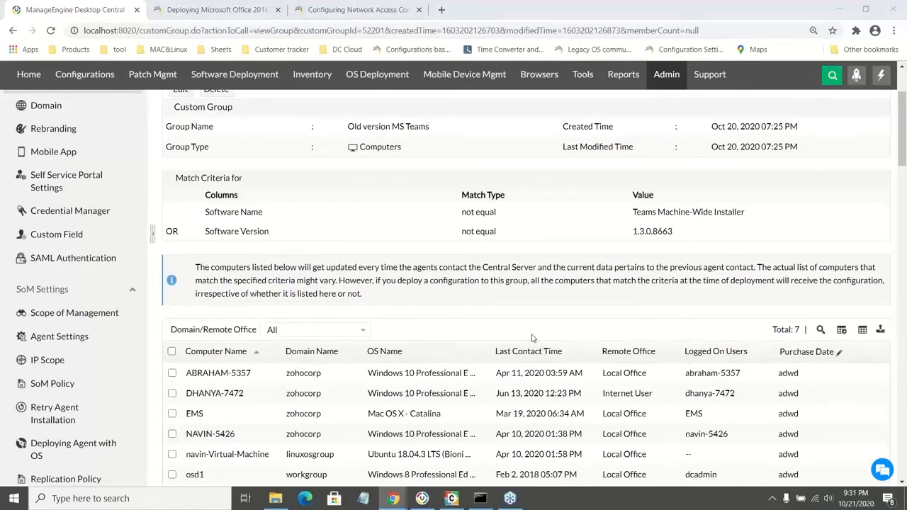
# Switch to the slideshow and advance to the slide on deploying Microsoft Teams using templates.
pyautogui.hotkey('alt', 'Tab')
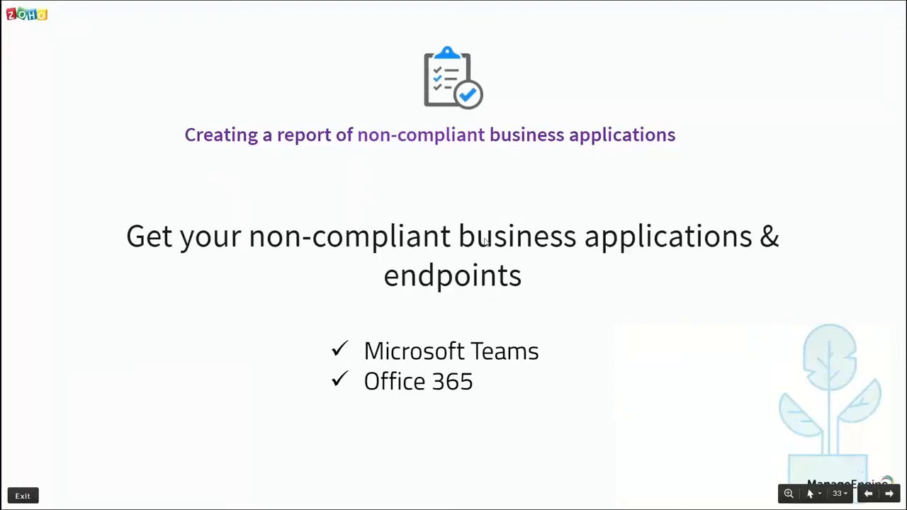
pyautogui.press('Right')
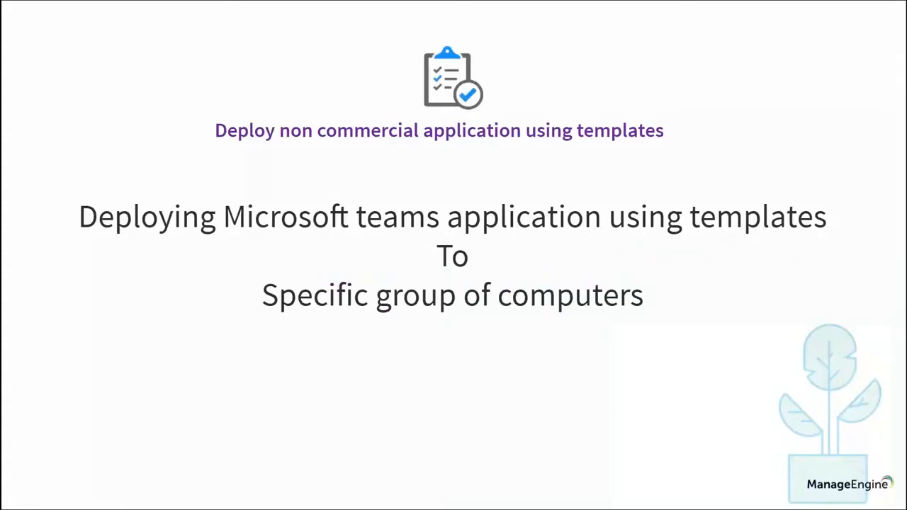
# Switch back to Desktop Central, bring up the Software Deployment templates and view the operating system filter options.
pyautogui.hotkey('alt', 'Tab')
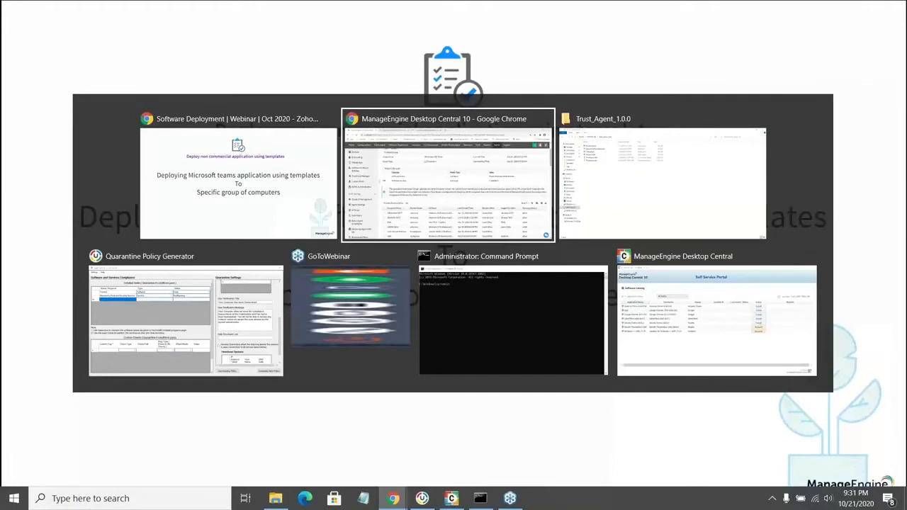
pyautogui.hotkey('alt', 'Tab')
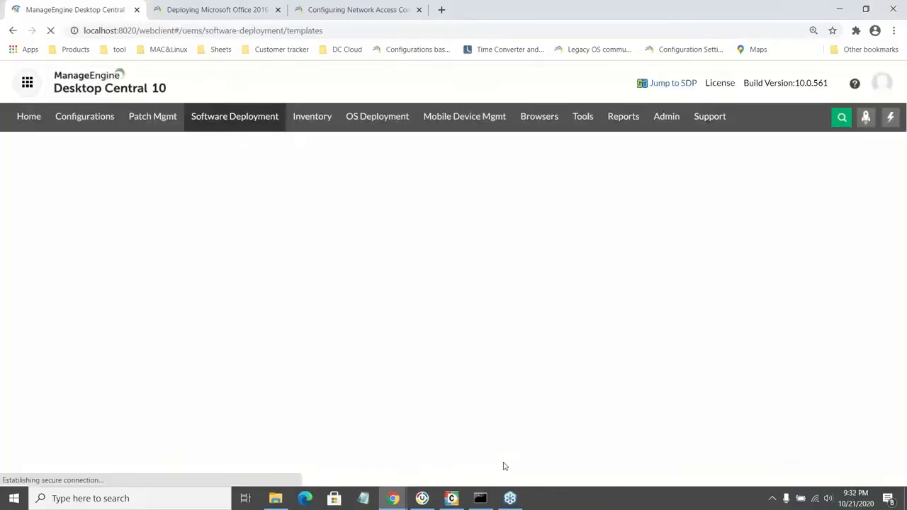
pyautogui.click(623, 242)
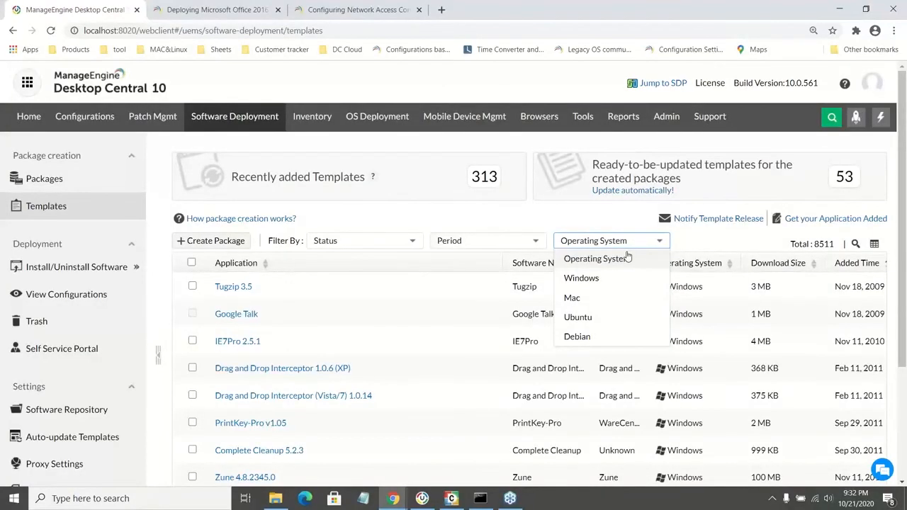
pyautogui.click(275, 319)
# Examine the Google Talk template's name, type, platform, install switches and uninstall switches, then close the details.
pyautogui.click(239, 317)
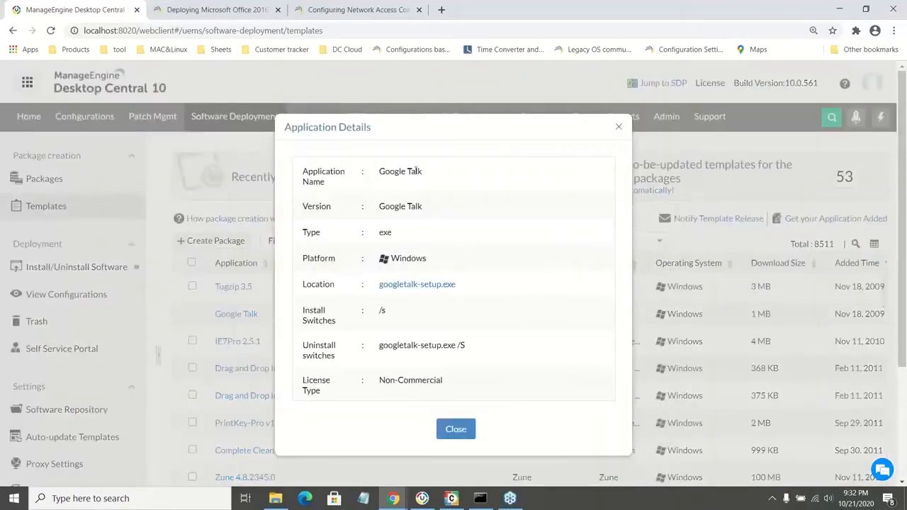
pyautogui.doubleClick(414, 172)
pyautogui.doubleClick(385, 232)
pyautogui.doubleClick(418, 256)
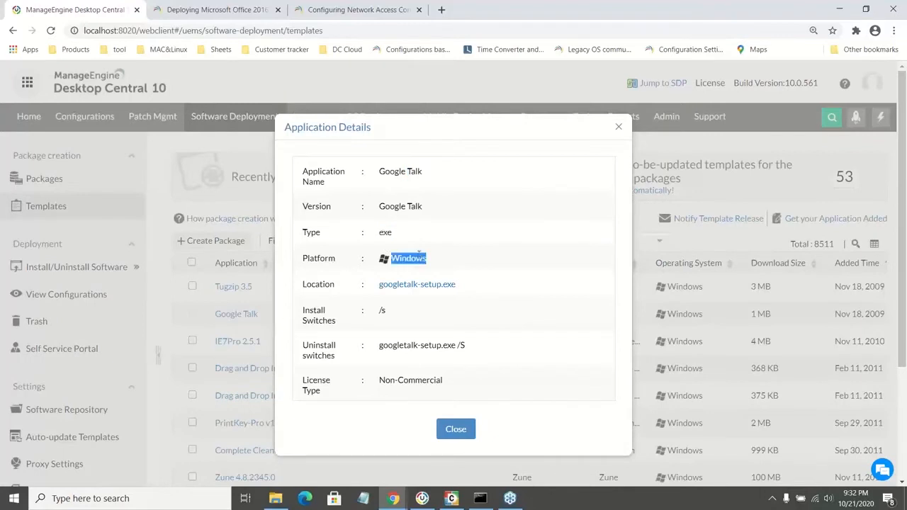
pyautogui.click(385, 311)
pyautogui.doubleClick(424, 345)
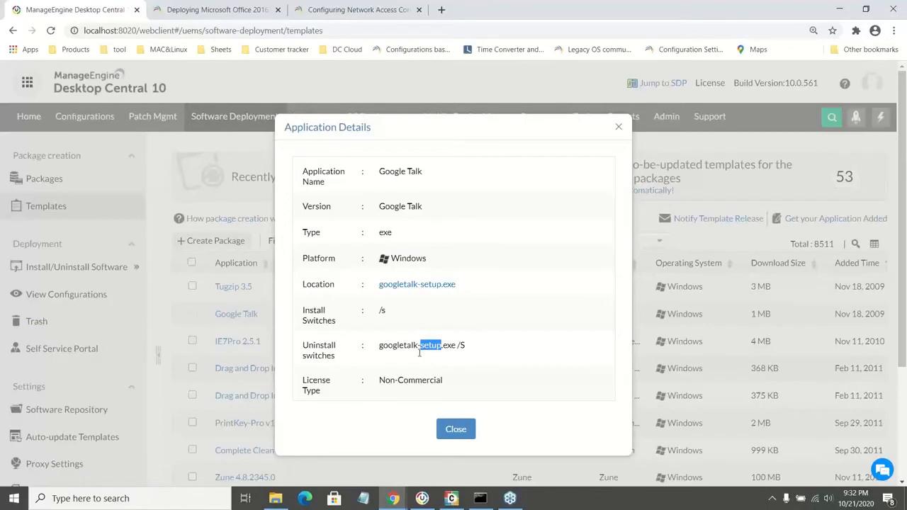
pyautogui.click(455, 430)
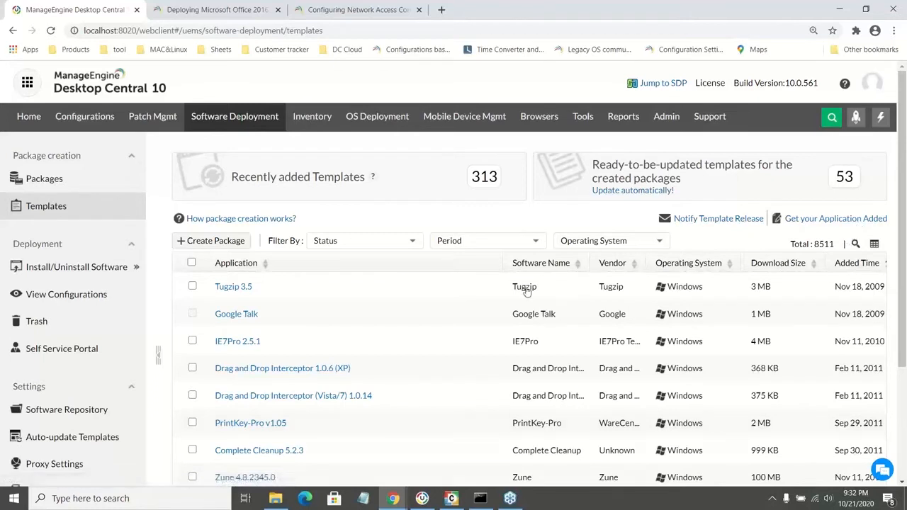
# Filter the templates by the software name "teams" and select Teams Machine-Wide Installer (1.3.00.8663).
pyautogui.click(855, 244)
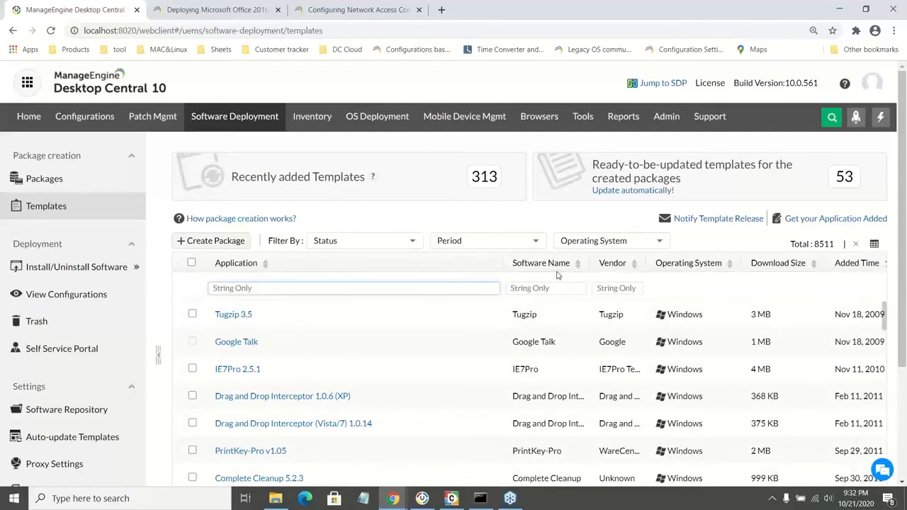
pyautogui.click(553, 289)
pyautogui.write('teams')
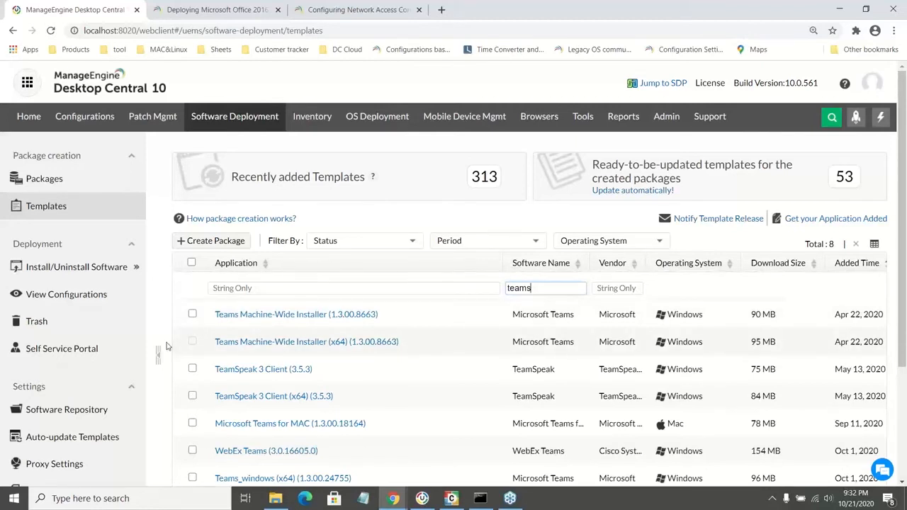
pyautogui.click(192, 316)
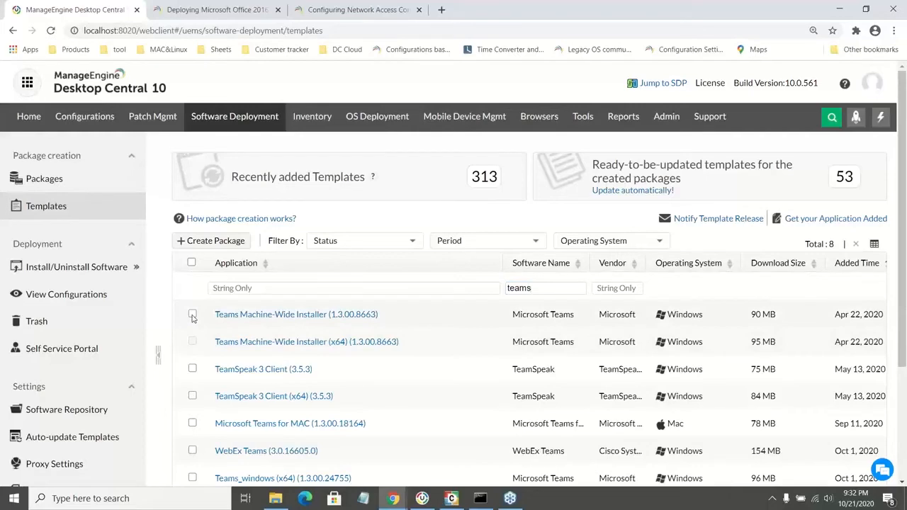
pyautogui.click(192, 315)
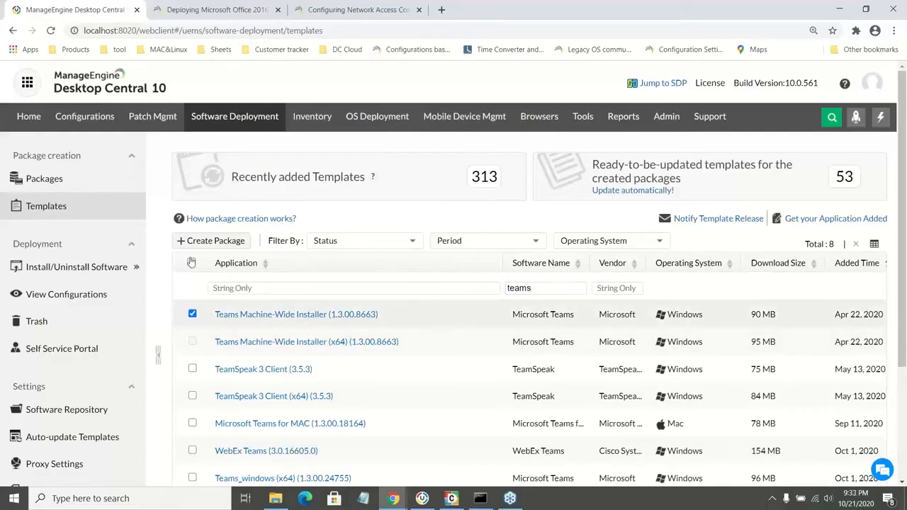
# From the packages list, start a Windows computer configuration for the Teams Machine-Wide Installer package and name it MS Teams.
pyautogui.click(39, 178)
pyautogui.click(172, 333)
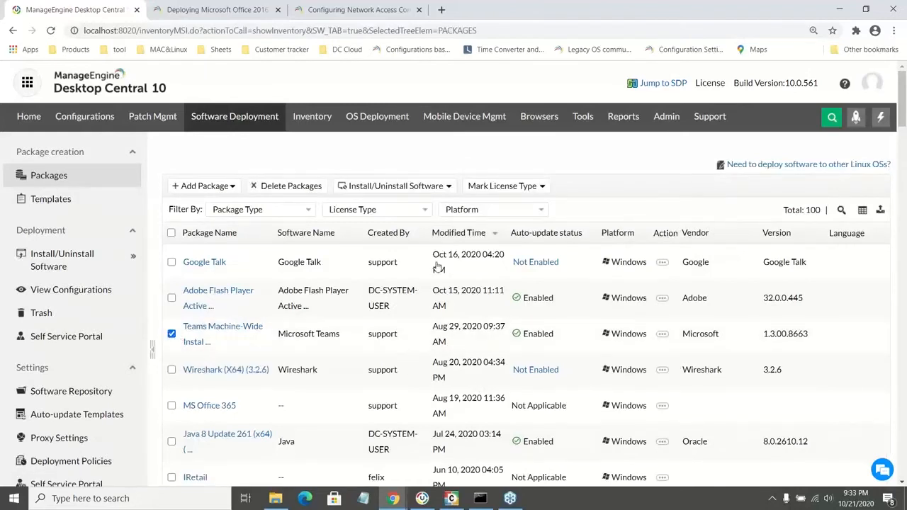
pyautogui.click(445, 188)
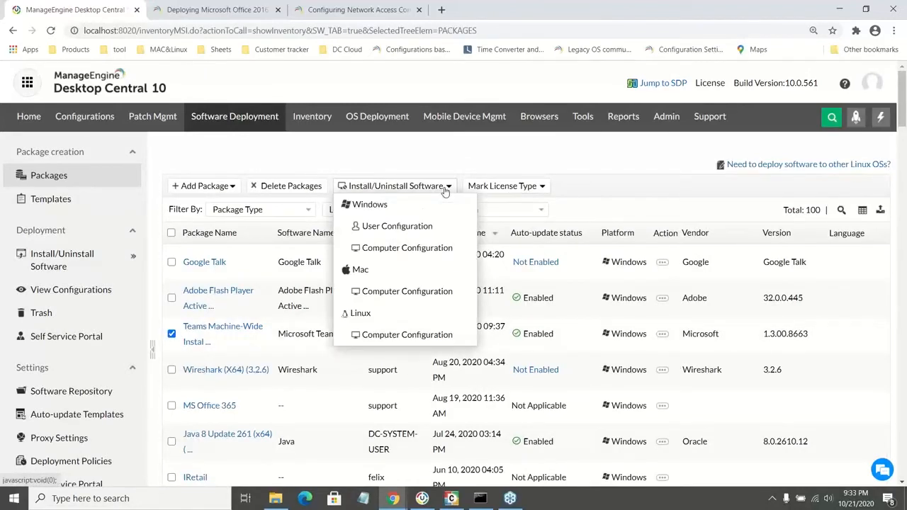
pyautogui.click(395, 248)
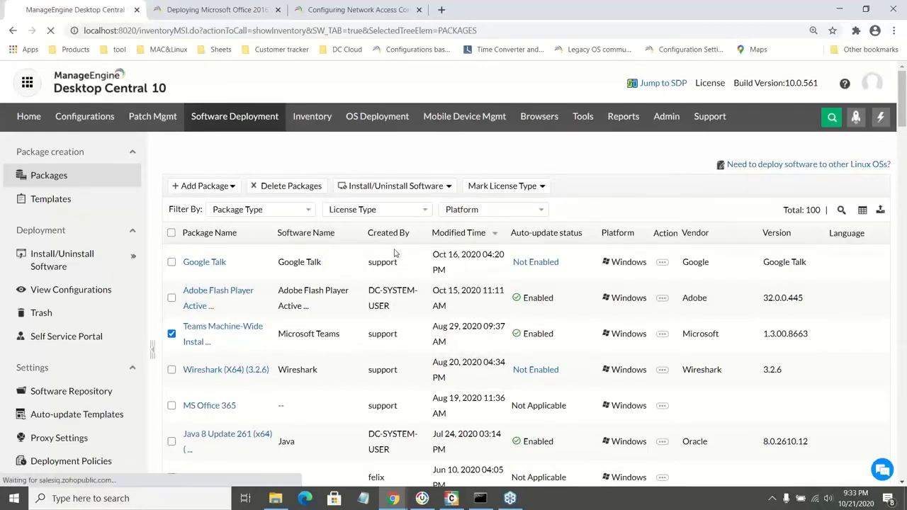
pyautogui.write('MS Teams')
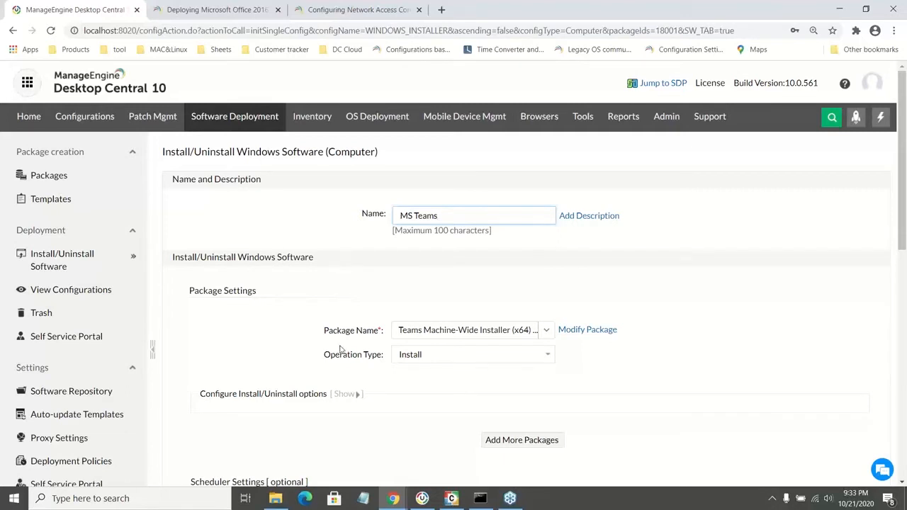
pyautogui.scroll(-1, 340, 349)
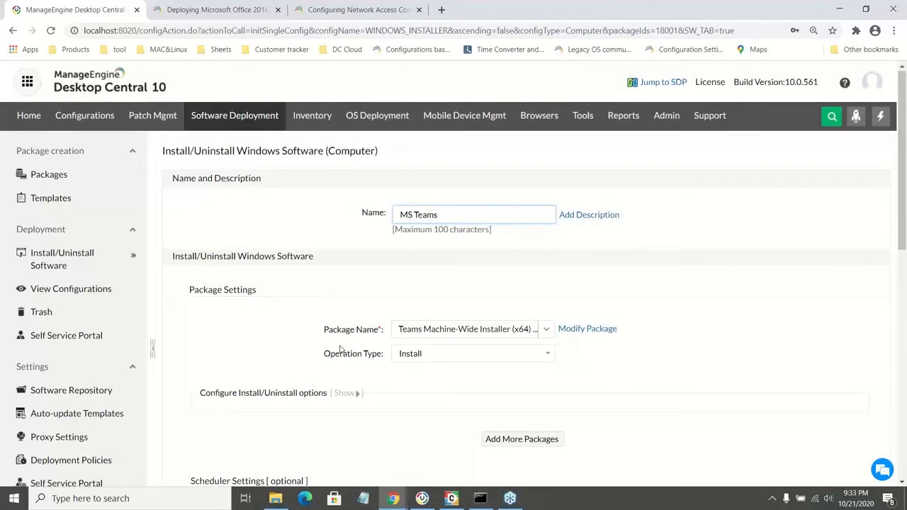
# Set the Teams package to install as Run As User with the testwg1 / admin credential, then collapse the install options.
pyautogui.scroll(-1, 340, 349)
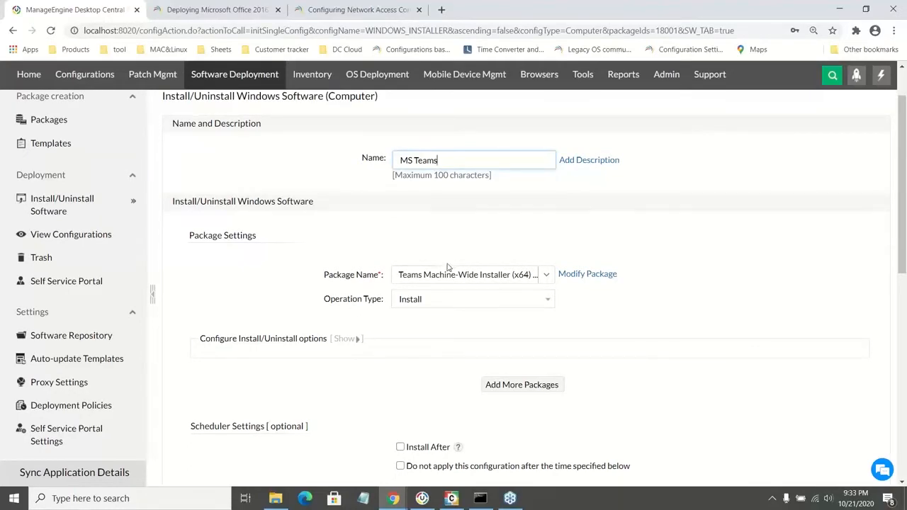
pyautogui.click(349, 345)
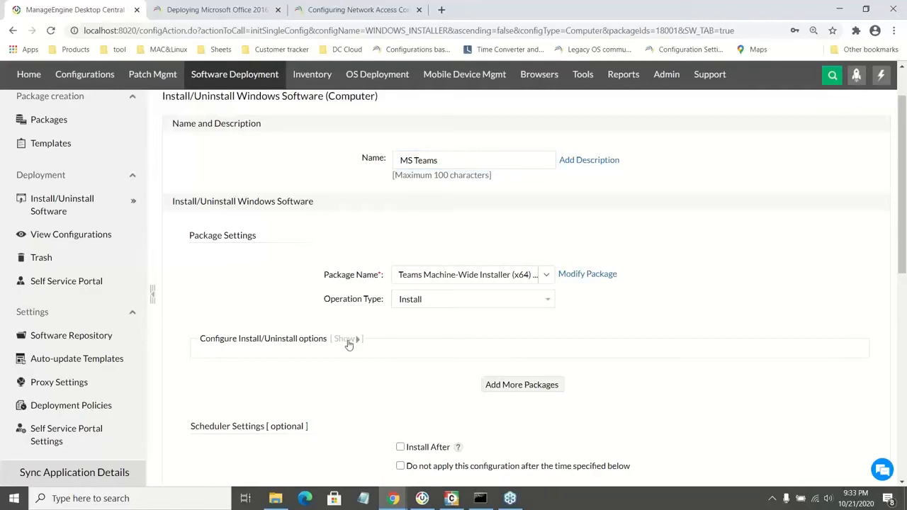
pyautogui.click(347, 341)
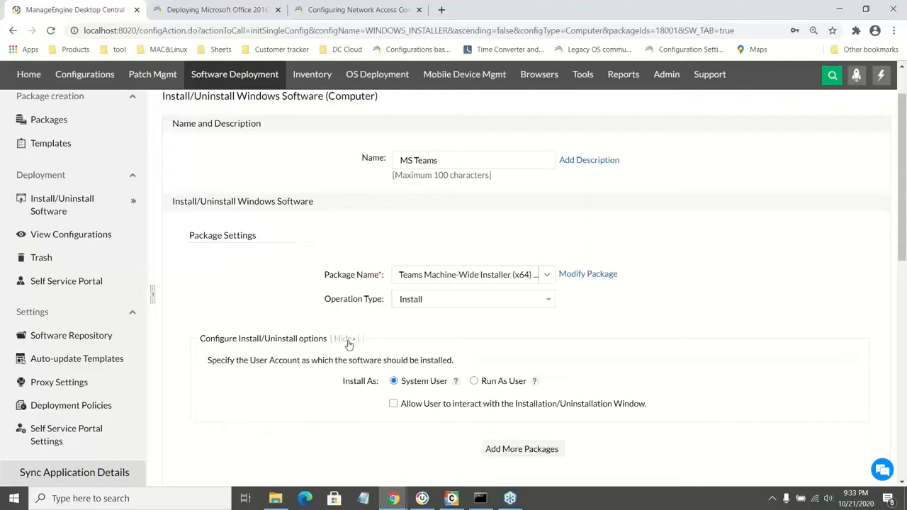
pyautogui.moveTo(402, 381); pyautogui.dragTo(428, 381)
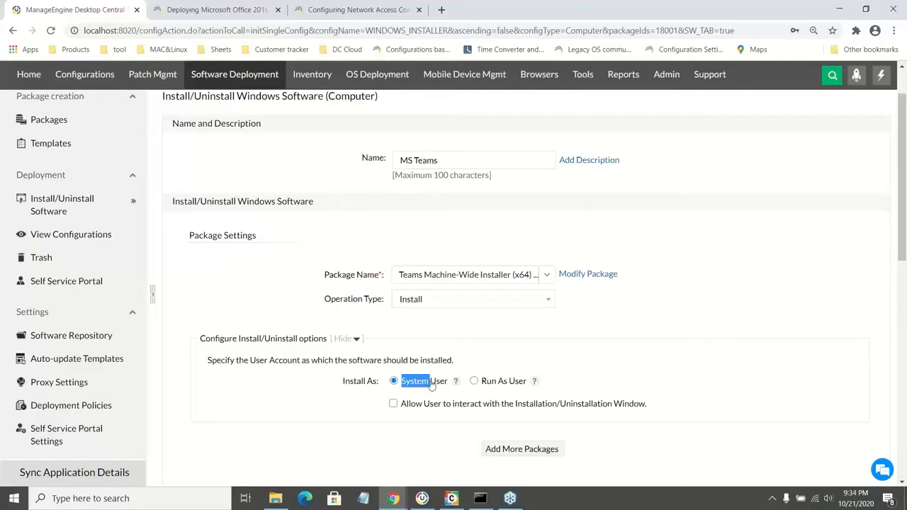
pyautogui.click(474, 381)
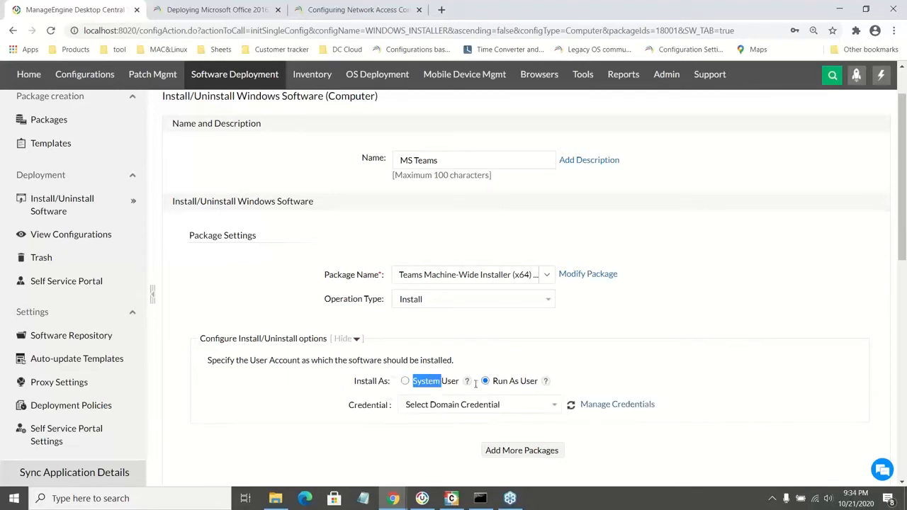
pyautogui.click(494, 404)
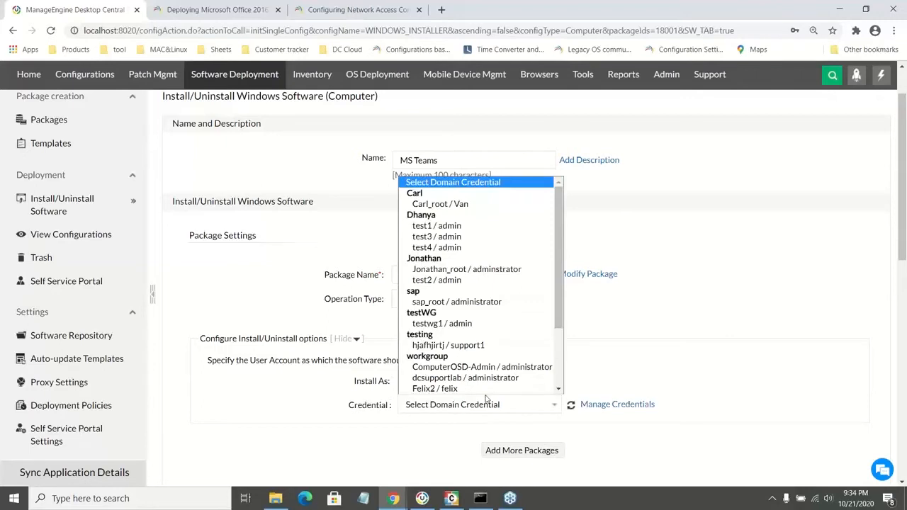
pyautogui.click(441, 323)
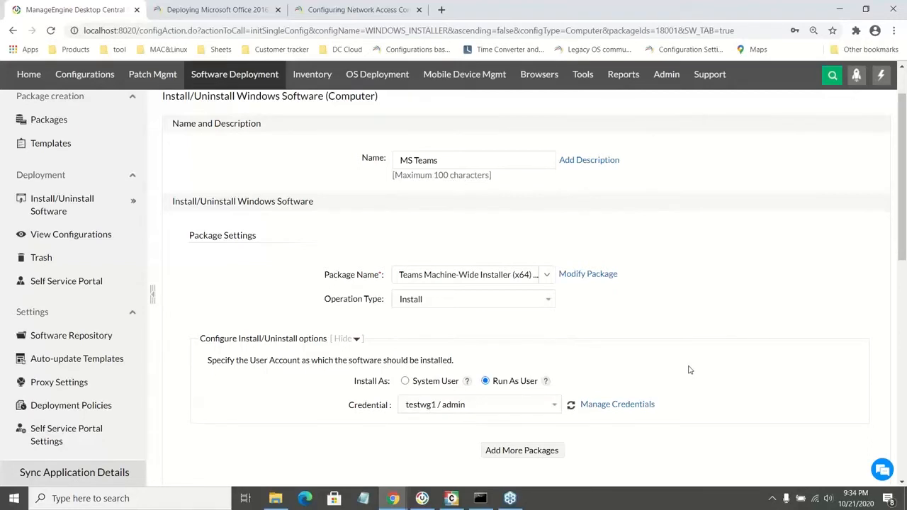
pyautogui.click(346, 338)
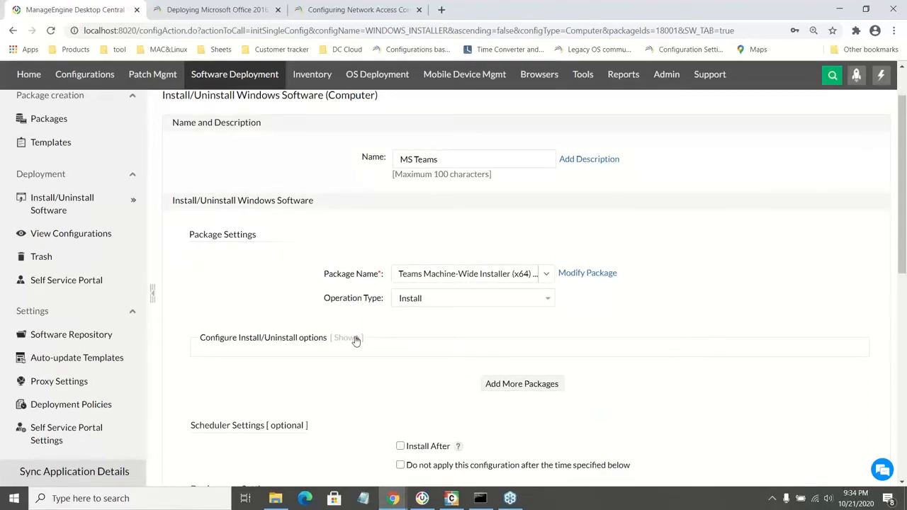
# Schedule the MS Teams configuration to install after 2020-11-04 at 10:00.
pyautogui.scroll(-1, 356, 341)
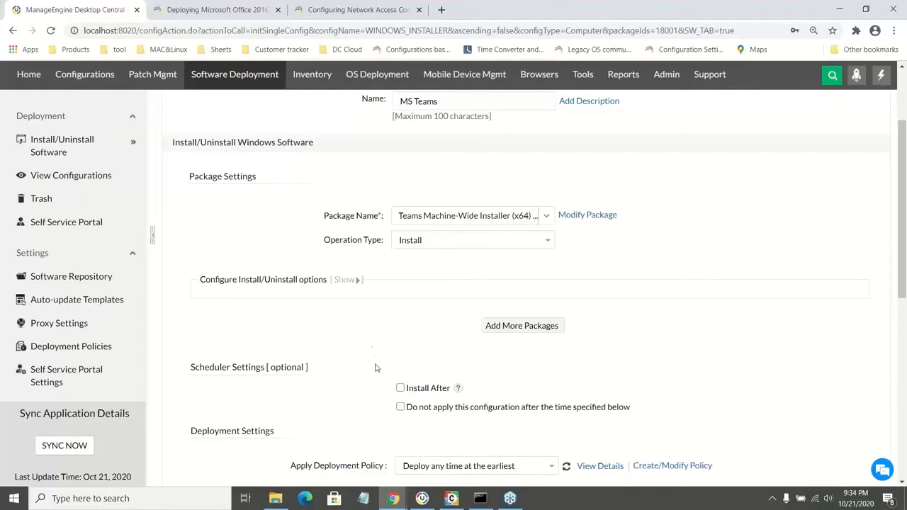
pyautogui.scroll(-1, 375, 367)
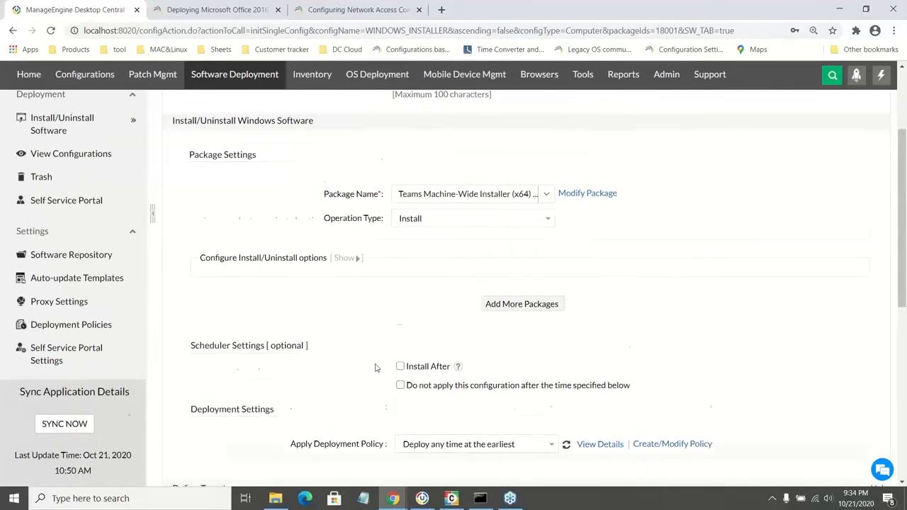
pyautogui.click(400, 329)
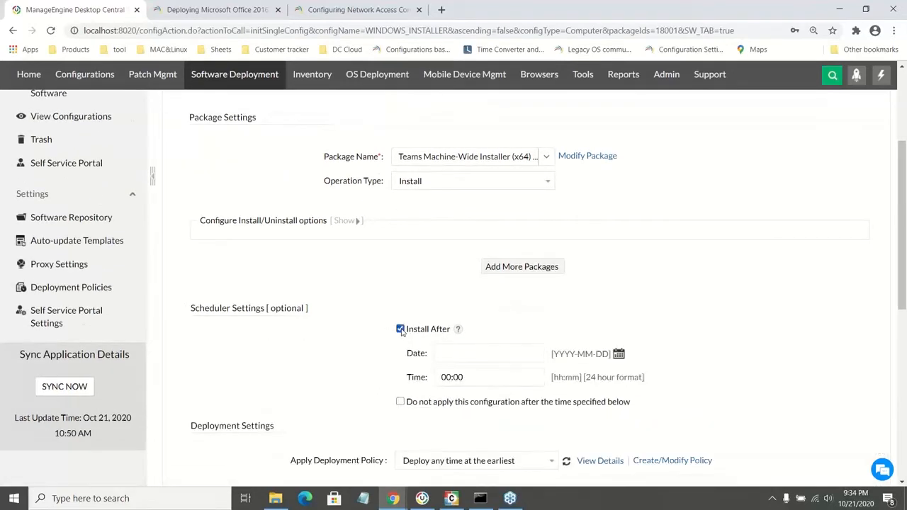
pyautogui.click(618, 354)
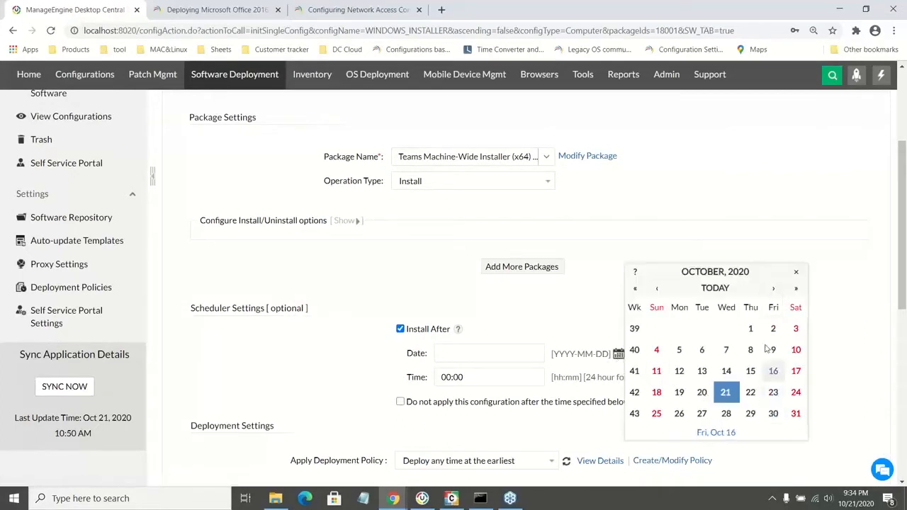
pyautogui.click(775, 290)
pyautogui.click(726, 328)
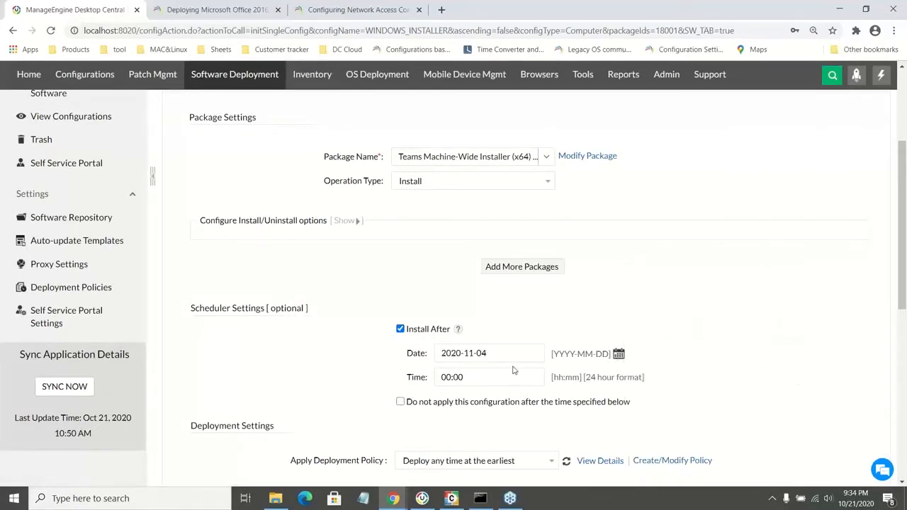
pyautogui.click(443, 381)
pyautogui.press('Delete')
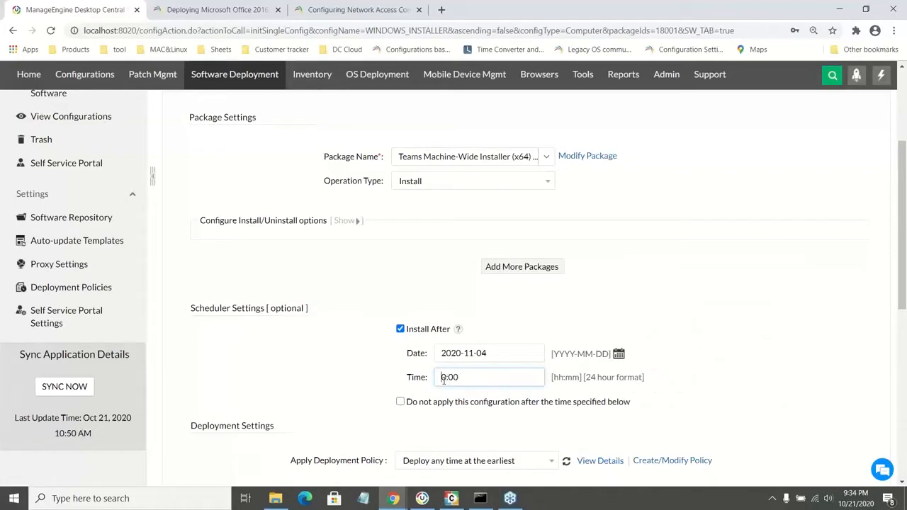
pyautogui.write('1')
pyautogui.click(307, 371)
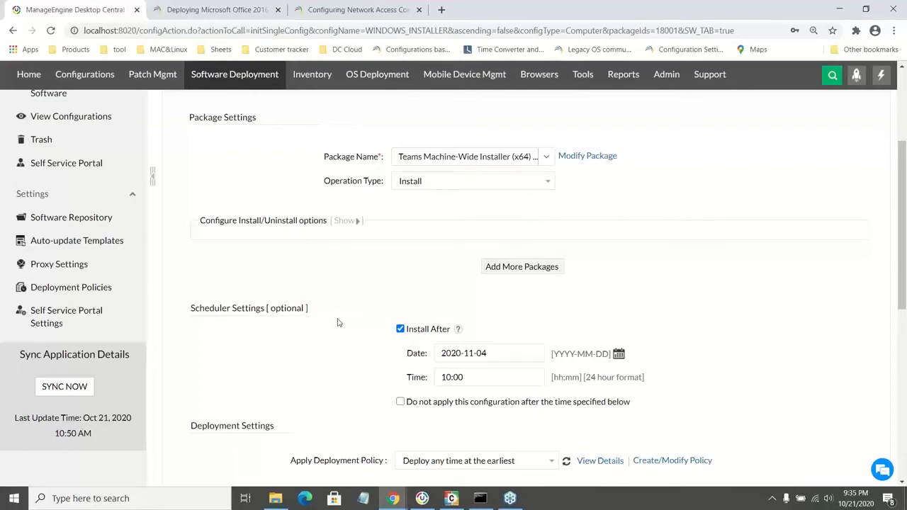
# Examine the available deployment policies in the deployment settings and leave the selection as it is.
pyautogui.scroll(-1, 338, 322)
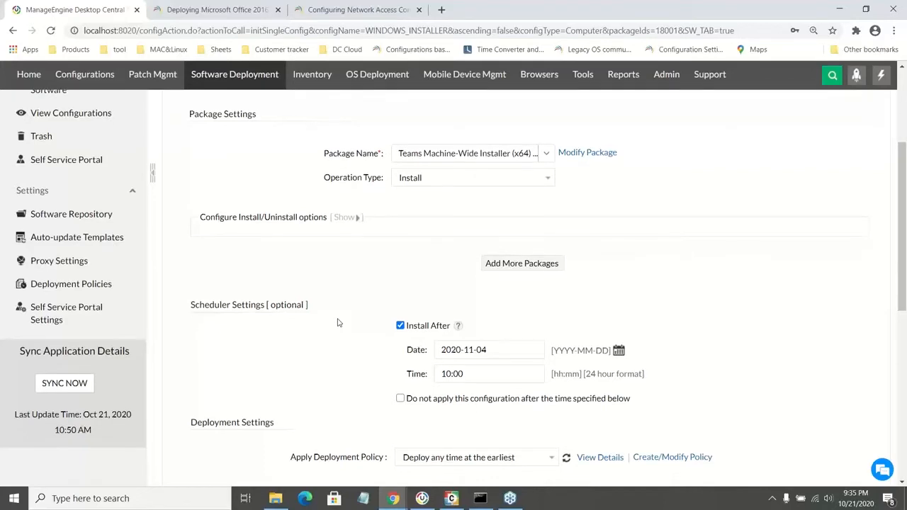
pyautogui.scroll(-1, 338, 322)
pyautogui.scroll(-1, 338, 322)
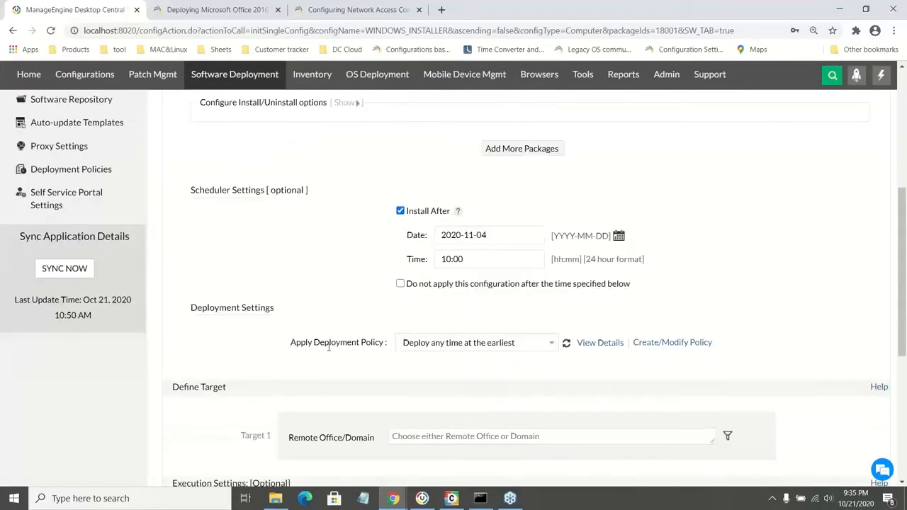
pyautogui.moveTo(290, 347); pyautogui.dragTo(378, 358)
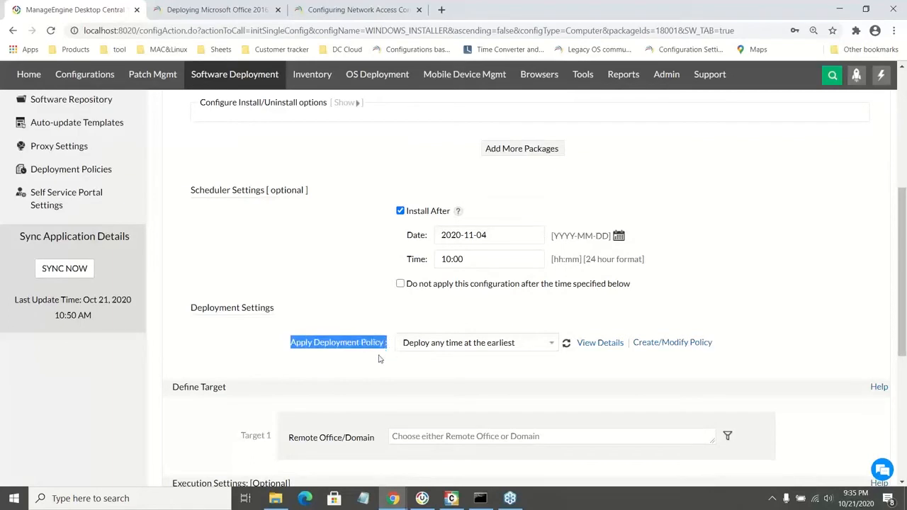
pyautogui.click(423, 343)
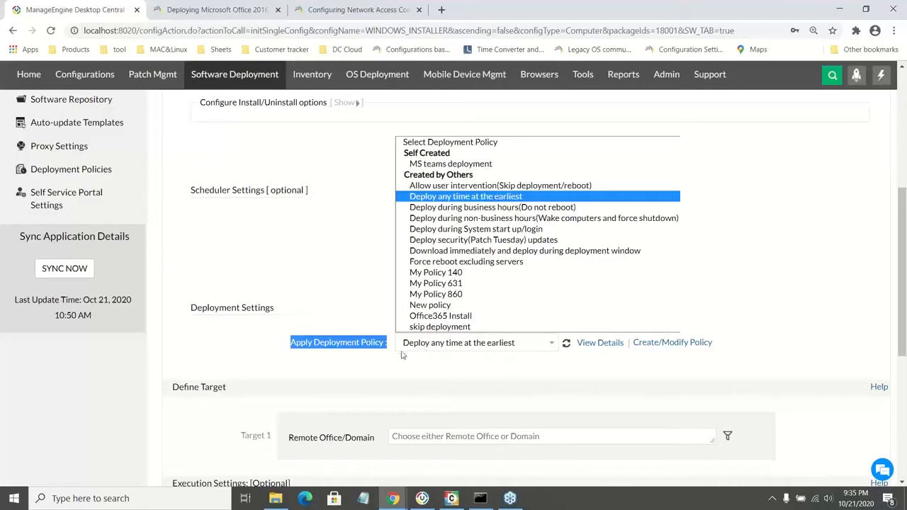
pyautogui.click(394, 359)
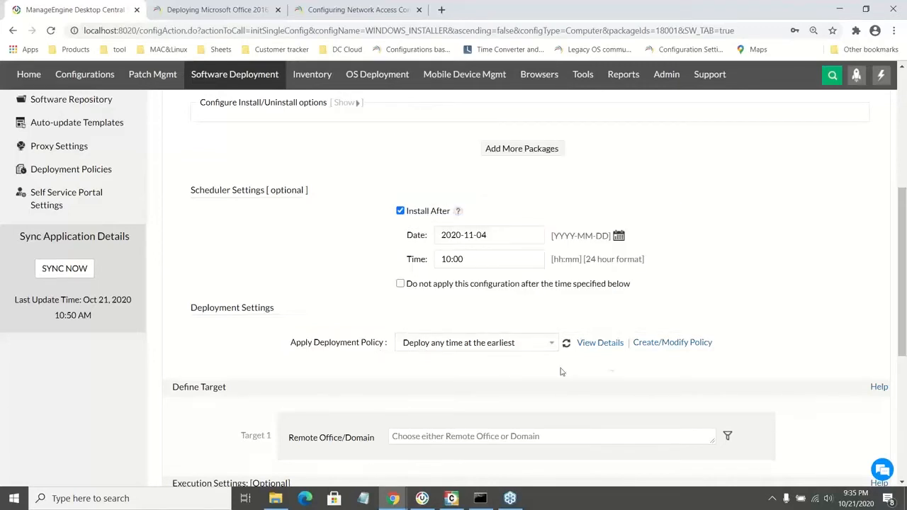
# Start creating a new deployment policy and dismiss its name and description prompt without edits.
pyautogui.click(664, 346)
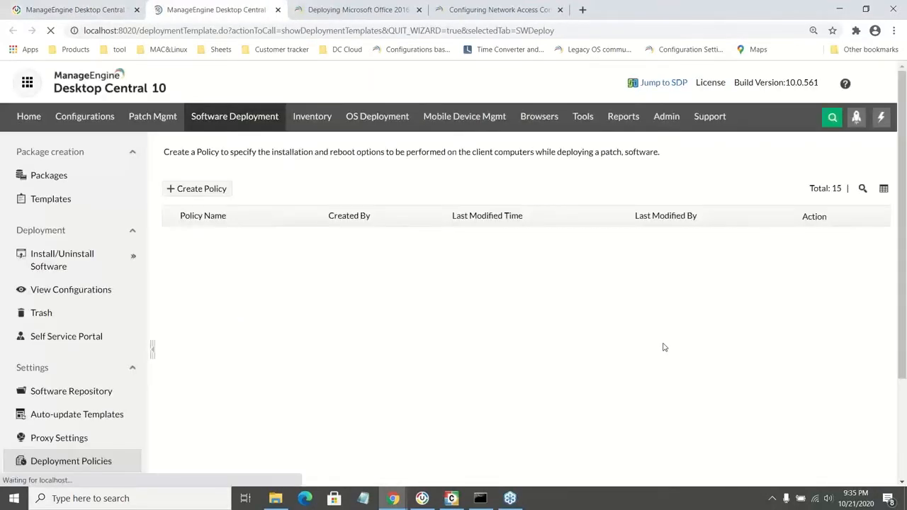
pyautogui.click(190, 192)
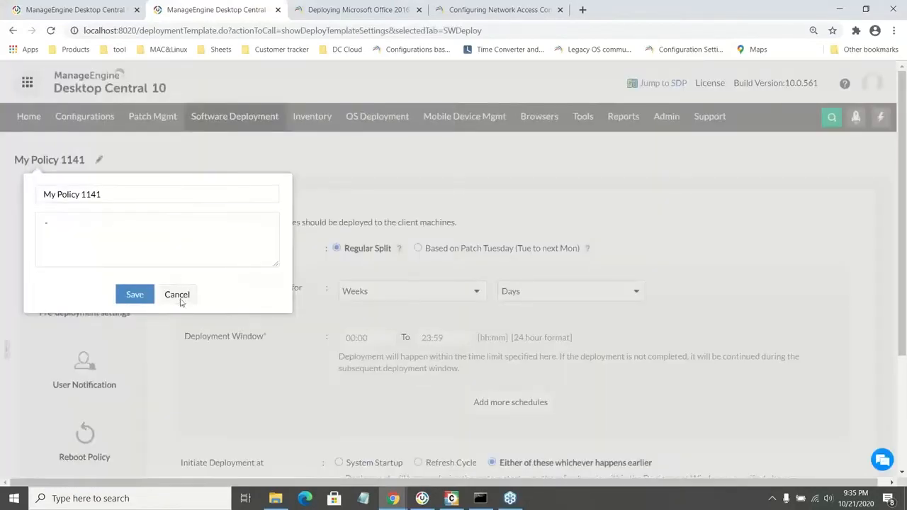
pyautogui.click(179, 298)
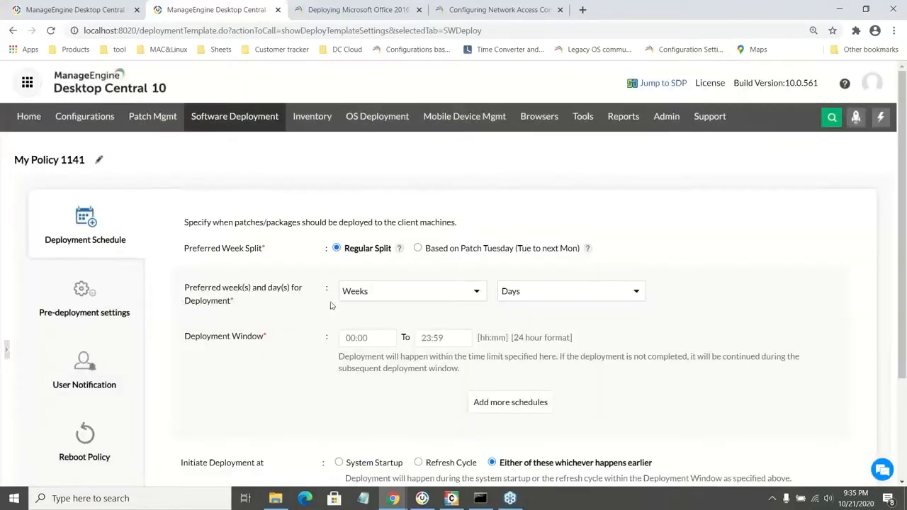
# Set the policy's preferred deployment schedule to all weeks on Sunday, Monday and Saturday.
pyautogui.click(349, 298)
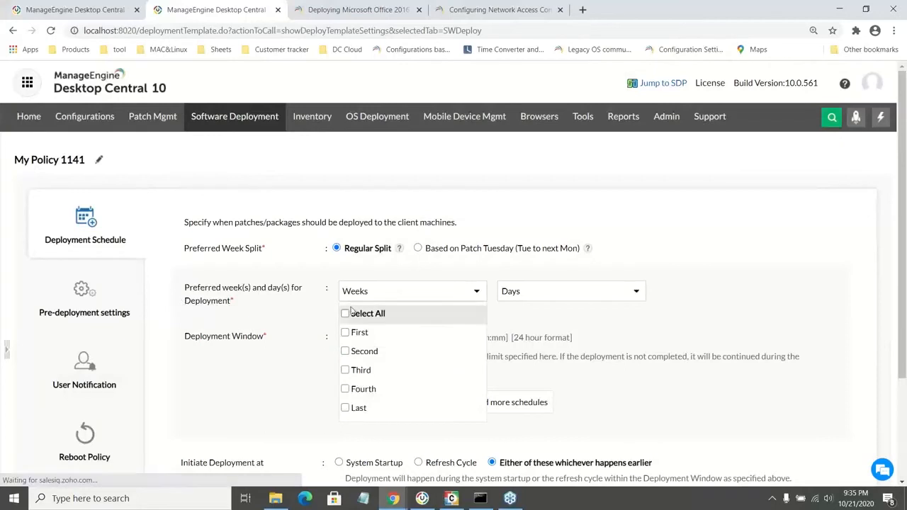
pyautogui.click(343, 316)
pyautogui.click(296, 328)
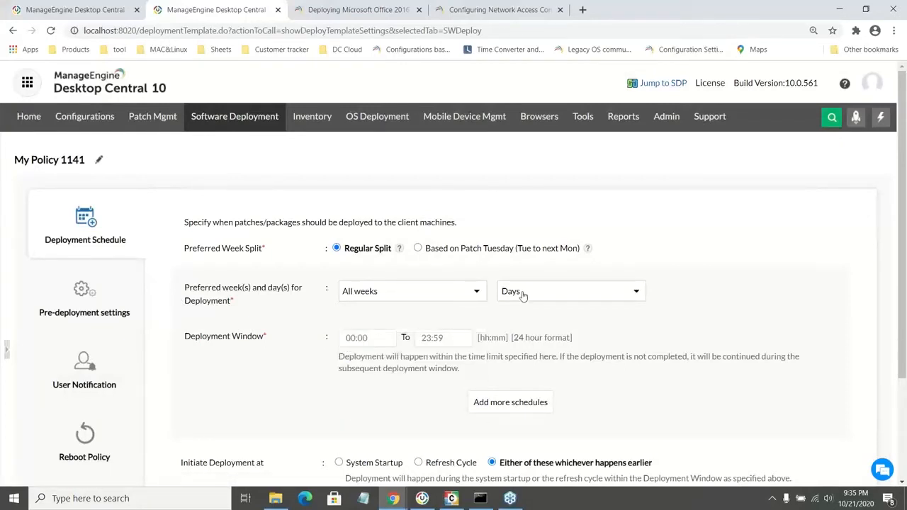
pyautogui.click(577, 292)
pyautogui.click(504, 333)
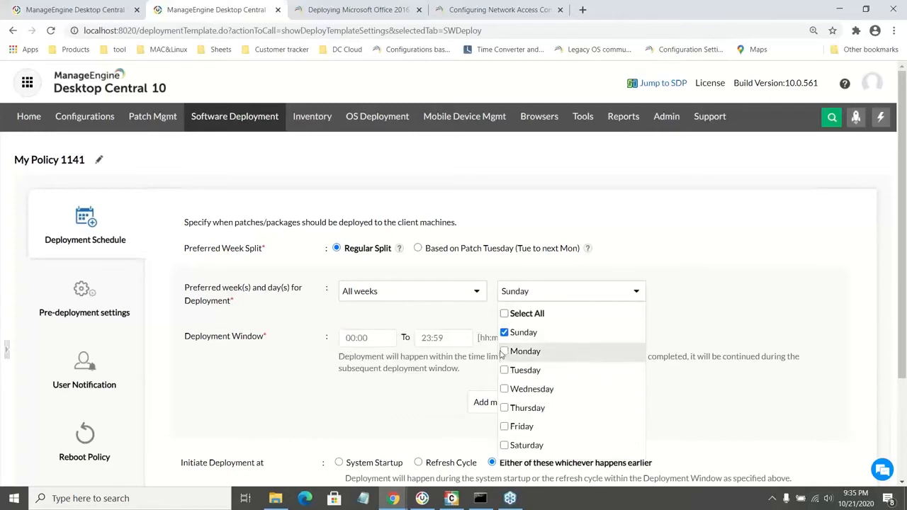
pyautogui.click(503, 351)
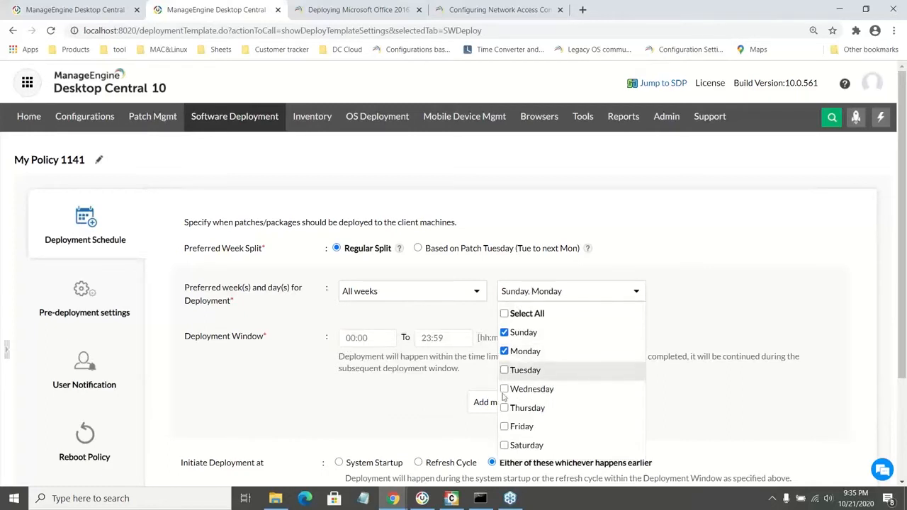
pyautogui.click(506, 444)
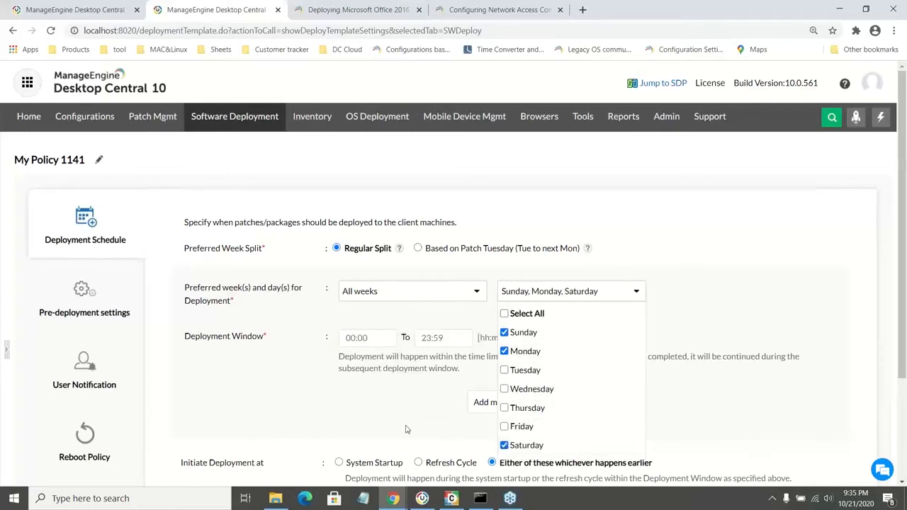
pyautogui.click(379, 406)
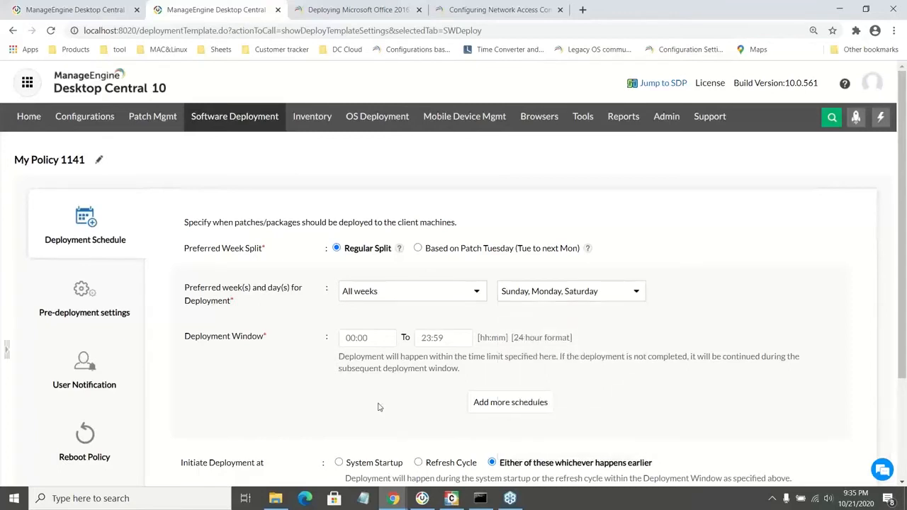
# Set the policy's deployment window from 17:00 to 23:00.
pyautogui.click(354, 338)
pyautogui.write('17')
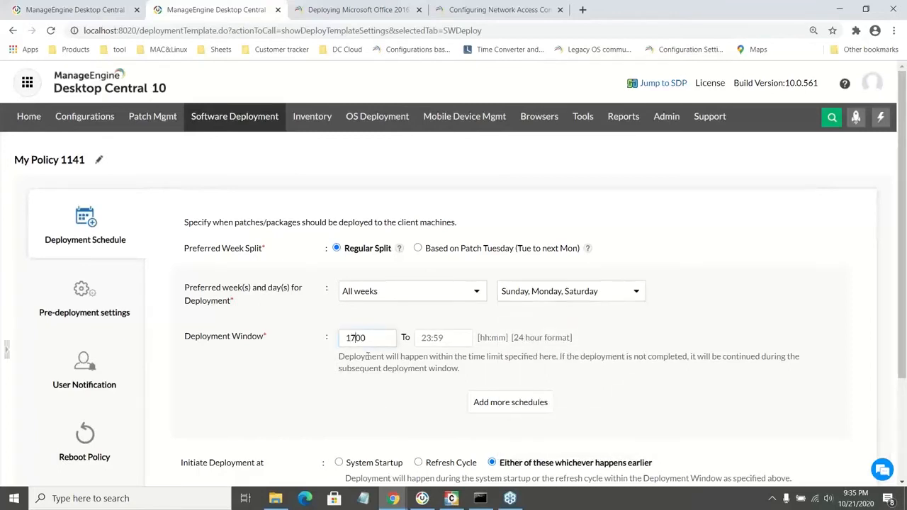
pyautogui.write(':')
pyautogui.click(448, 338)
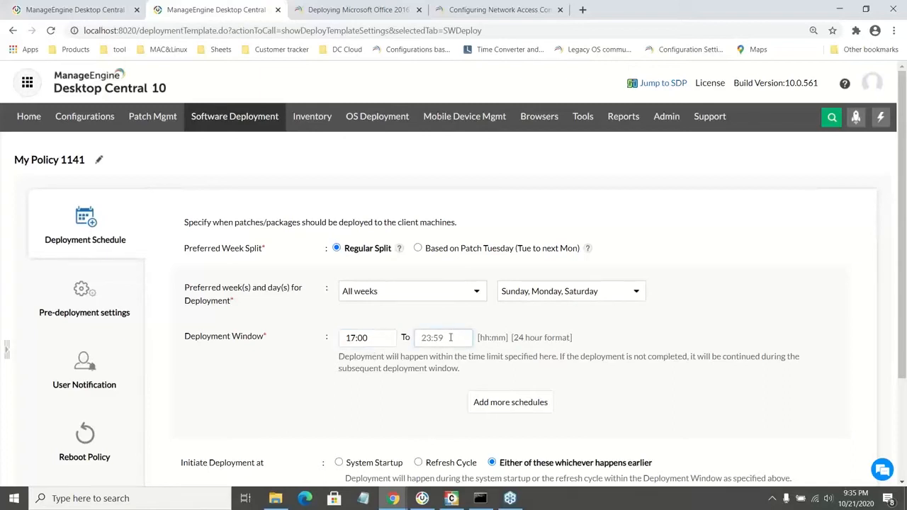
pyautogui.write('23:0')
pyautogui.press('BackSpace')
pyautogui.write('00')
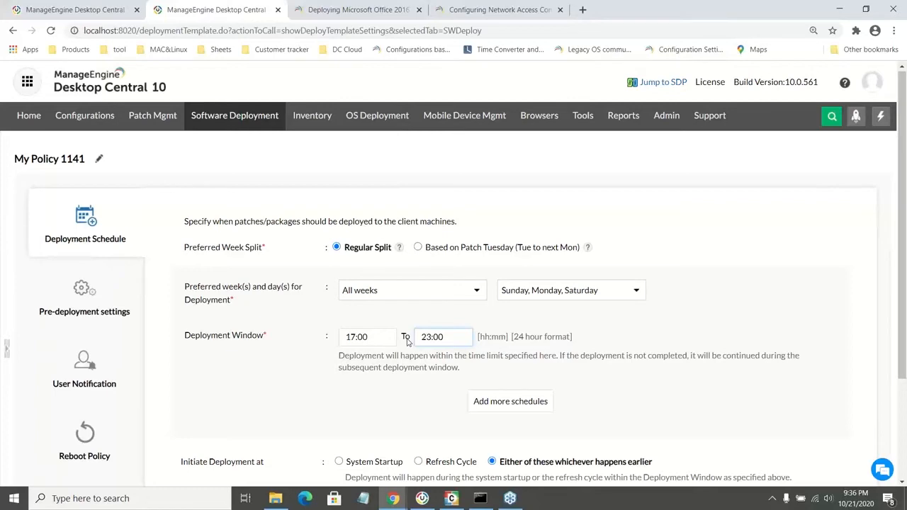
# Review when deployment is initiated, then examine the pre-deployment options for waking computers and downloading software during the subsequent refresh cycle.
pyautogui.scroll(-2, 372, 363)
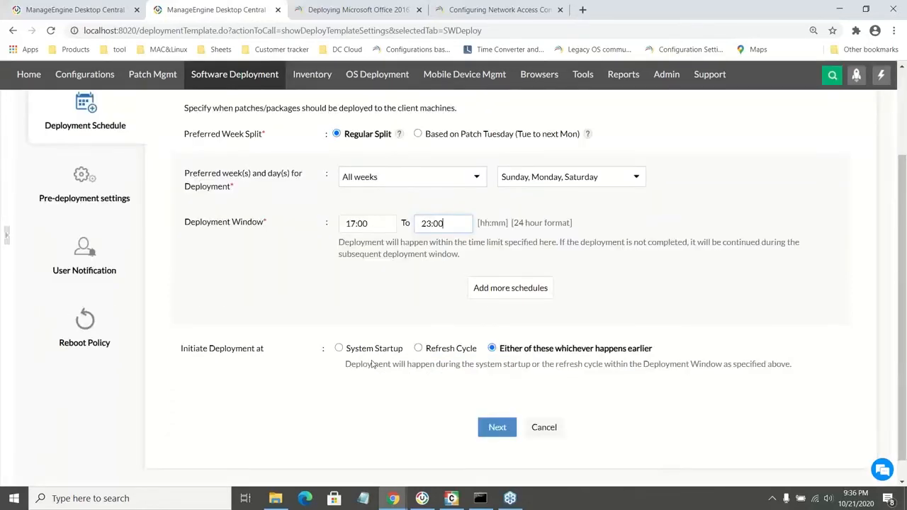
pyautogui.scroll(2, 372, 364)
pyautogui.moveTo(207, 171); pyautogui.dragTo(309, 176)
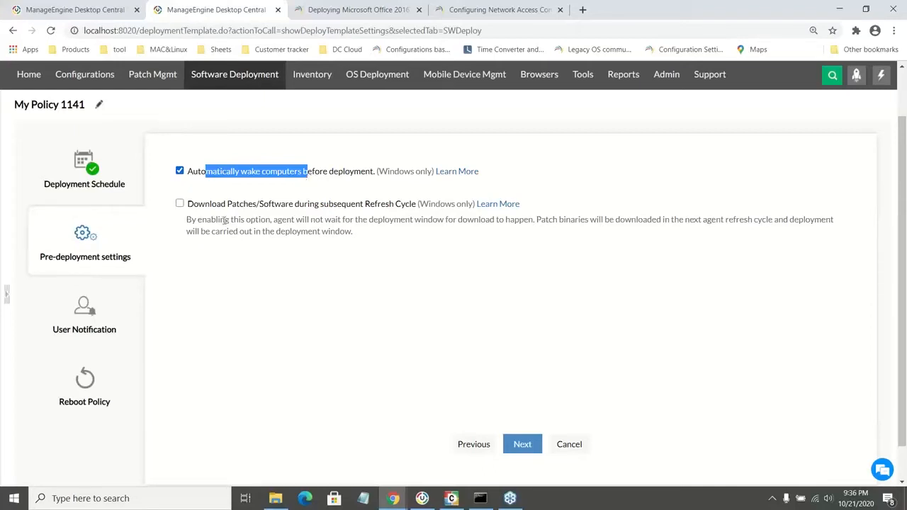
pyautogui.click(180, 204)
pyautogui.click(207, 205)
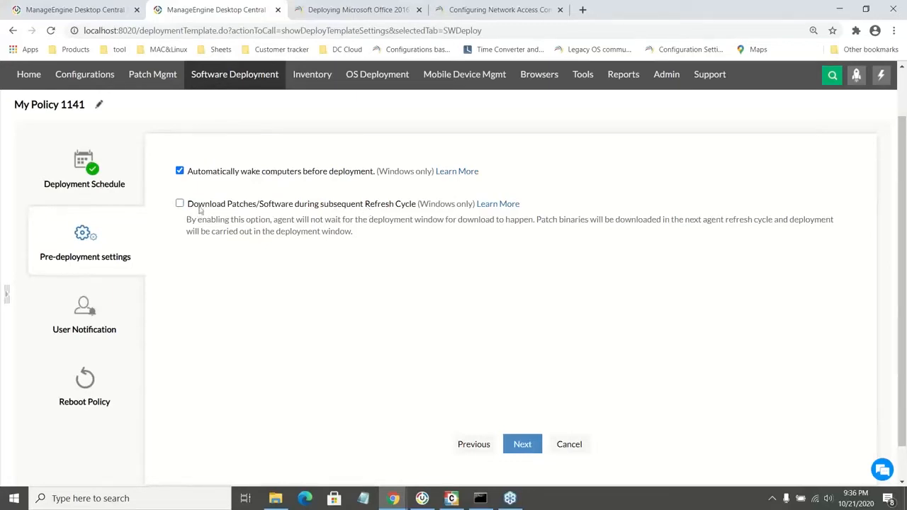
# Recheck the policy's deployment schedule and enable downloading patches/software during the subsequent refresh cycle in the pre-deployment settings.
pyautogui.click(82, 183)
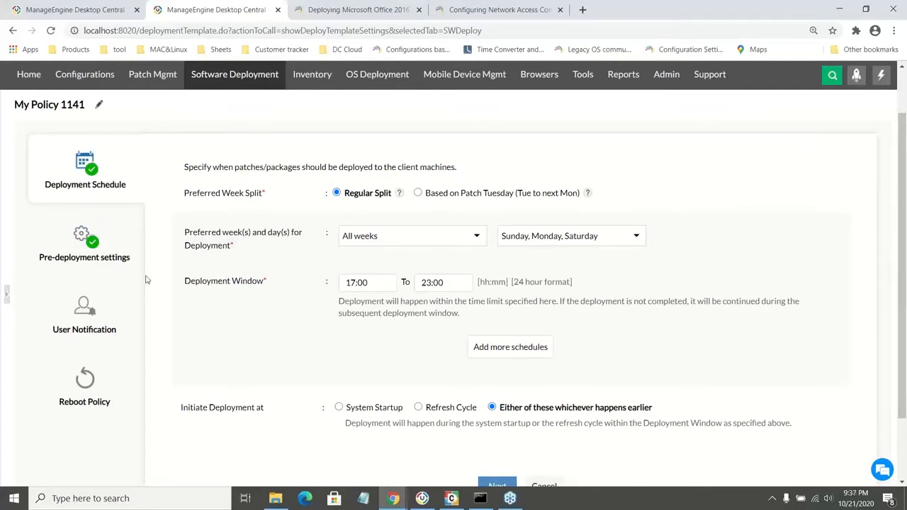
pyautogui.click(99, 247)
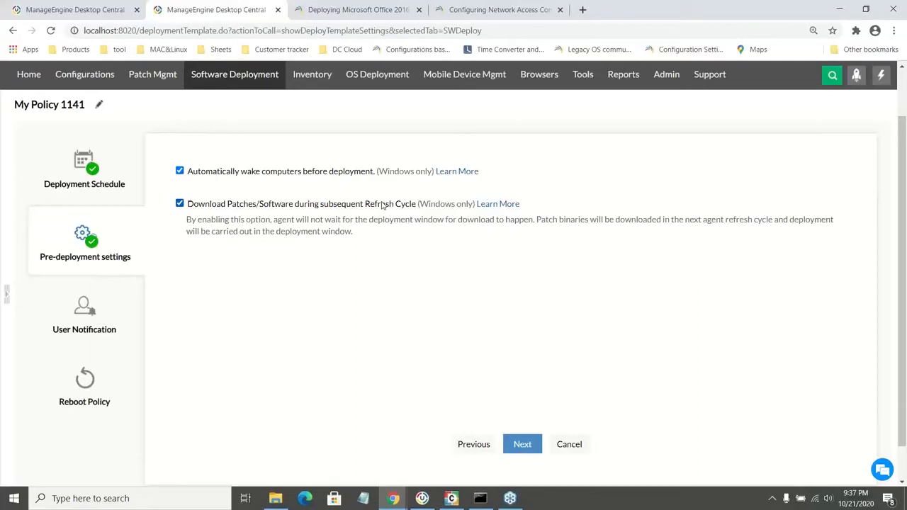
# Try the policy options for notifying users about deployment and allowing them to skip it, and turn both off again.
pyautogui.click(90, 325)
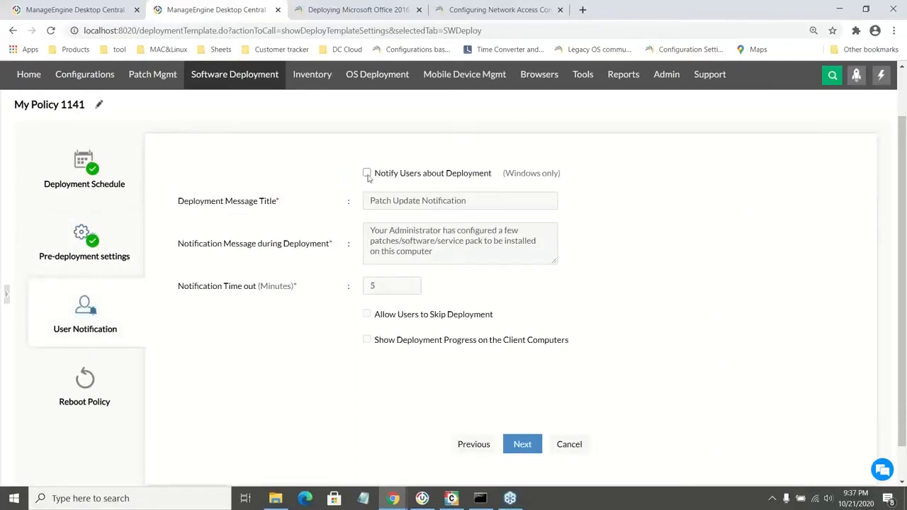
pyautogui.click(367, 173)
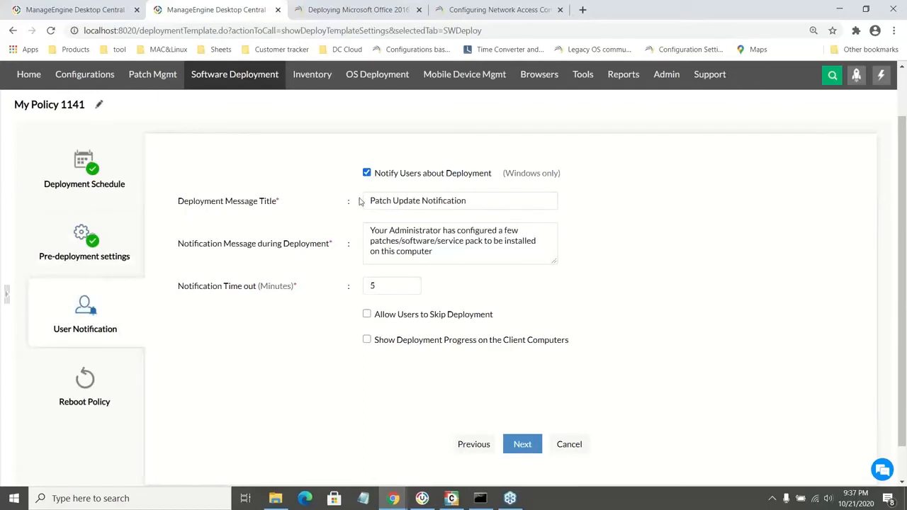
pyautogui.click(367, 315)
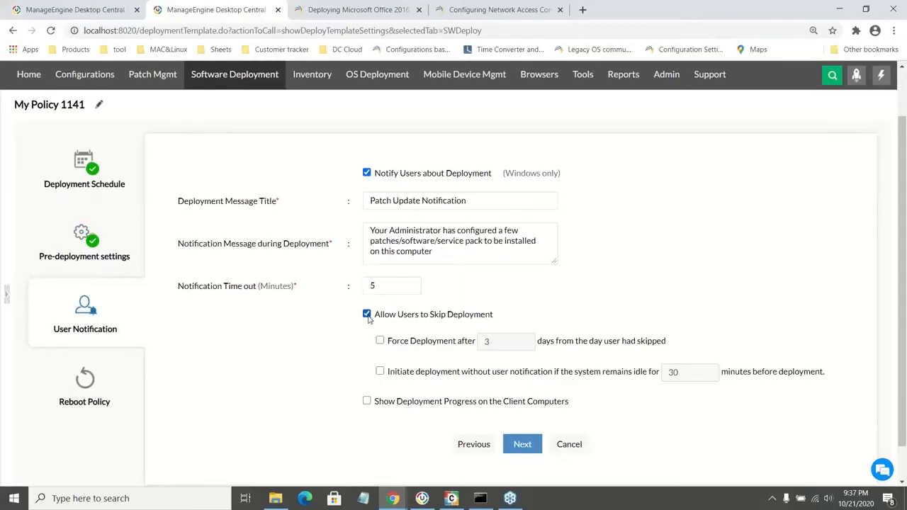
pyautogui.click(367, 315)
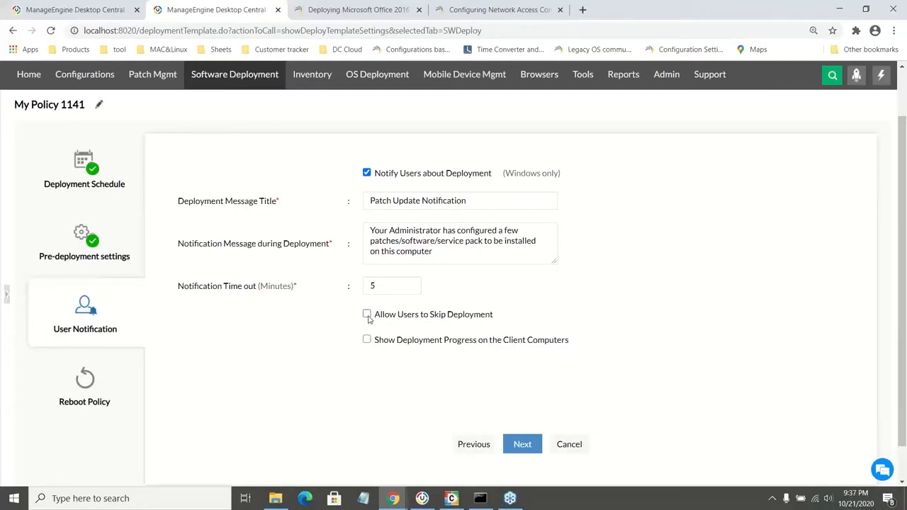
pyautogui.click(367, 174)
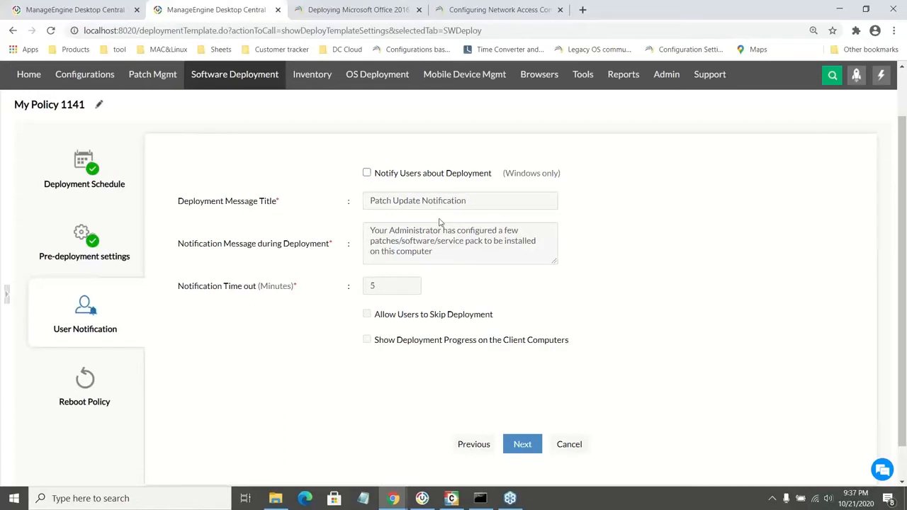
# Try force reboot with a specified time, and postpone reboot with intervals of 15 minutes, 1, 2 and 4 hours.
pyautogui.click(75, 380)
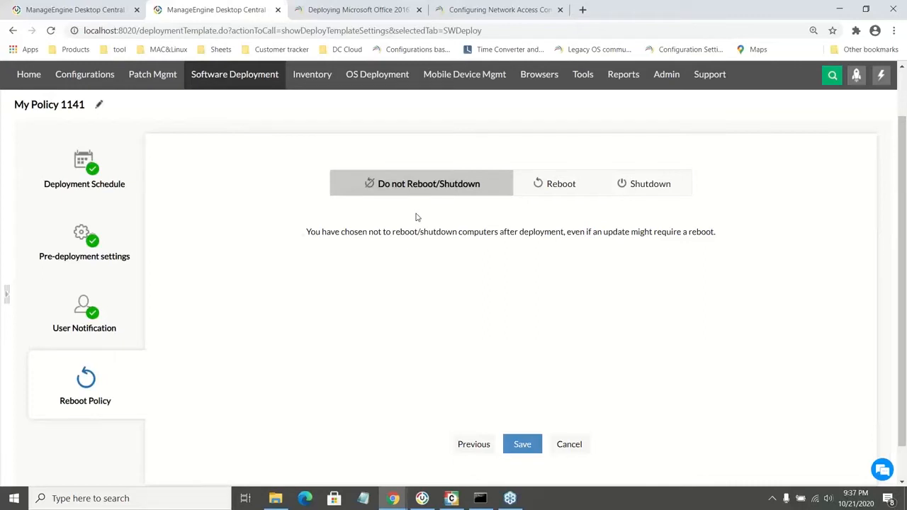
pyautogui.click(539, 197)
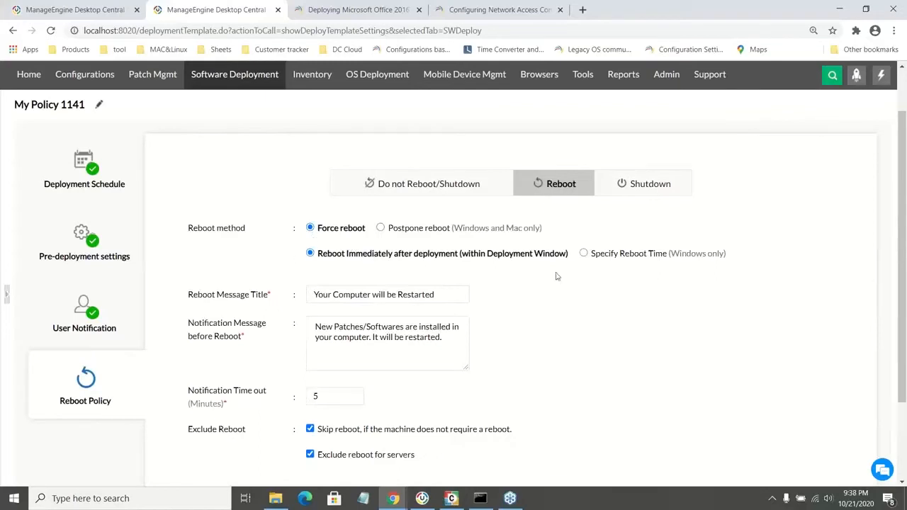
pyautogui.click(584, 254)
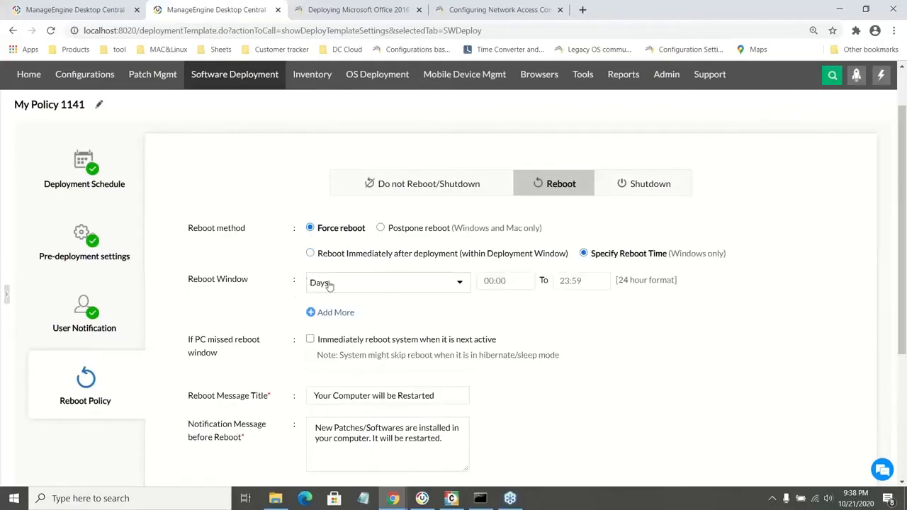
pyautogui.click(380, 228)
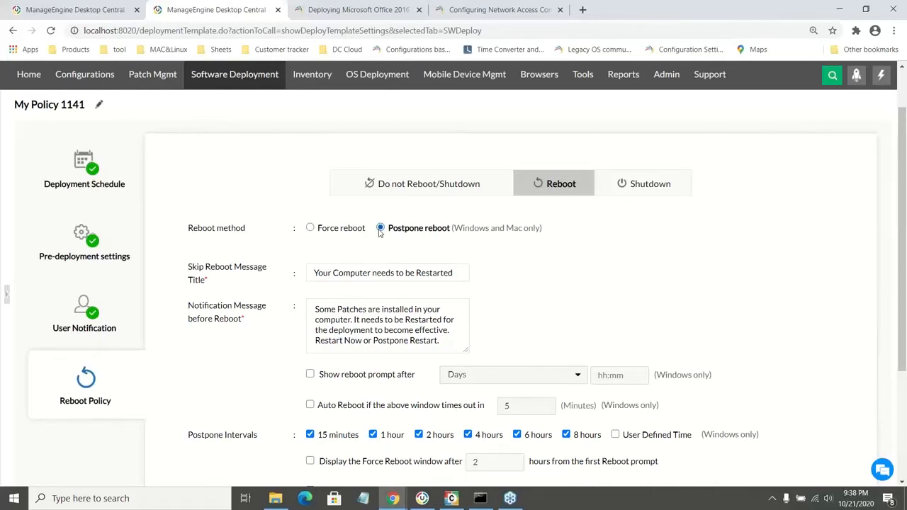
pyautogui.moveTo(191, 375); pyautogui.dragTo(259, 382)
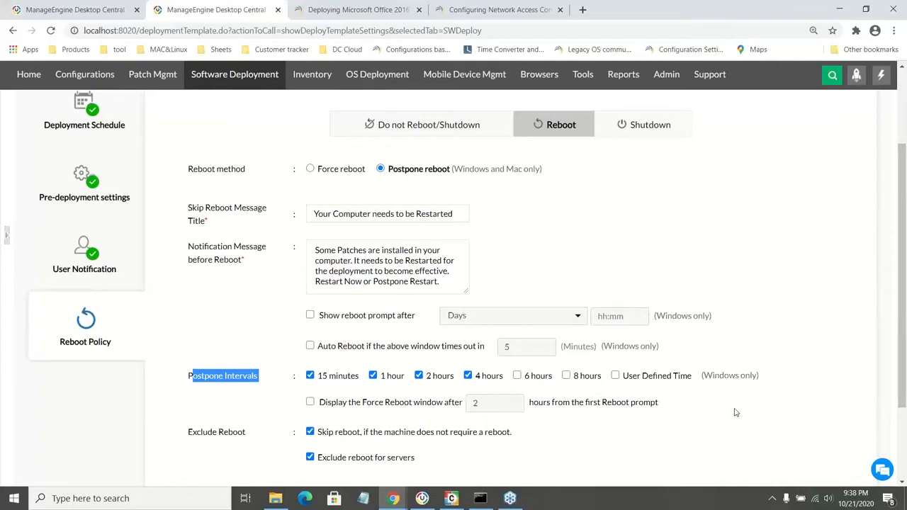
# Examine the reboot policy's shutdown settings, including the force shutdown method with a specified shutdown window.
pyautogui.click(634, 134)
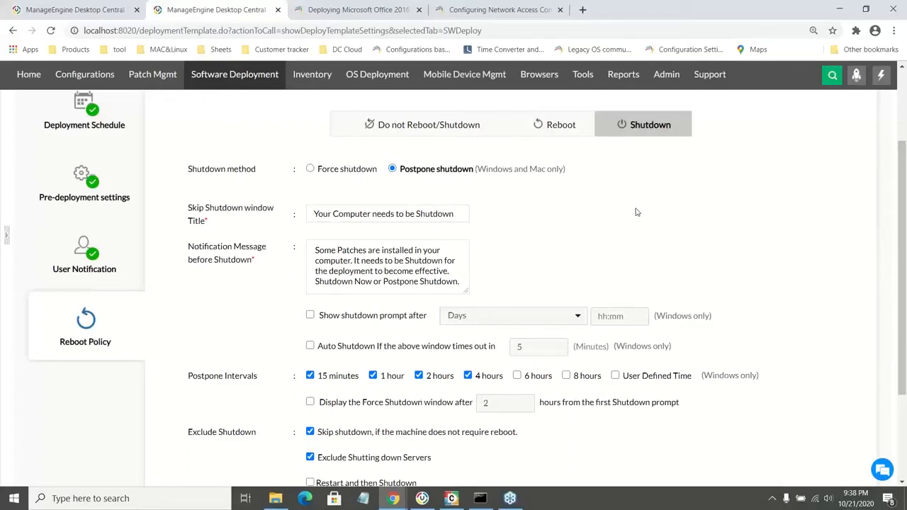
pyautogui.click(312, 170)
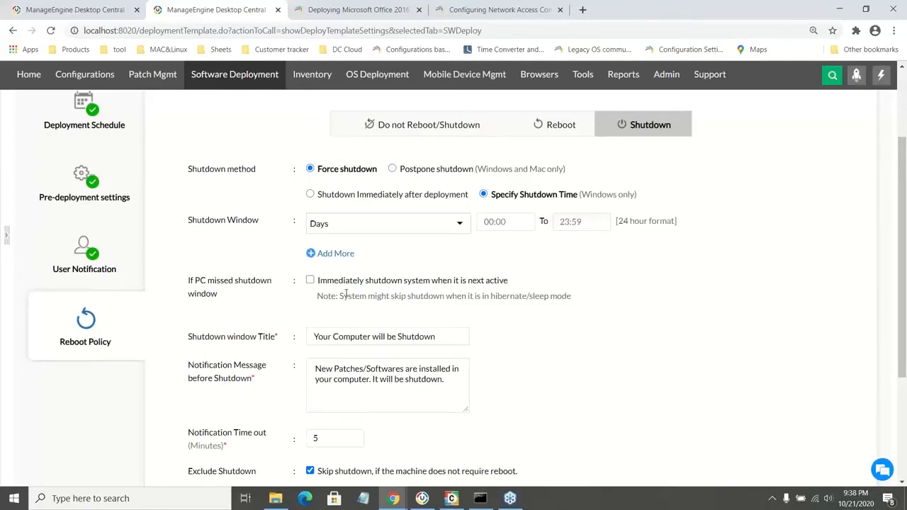
pyautogui.scroll(-1, 346, 293)
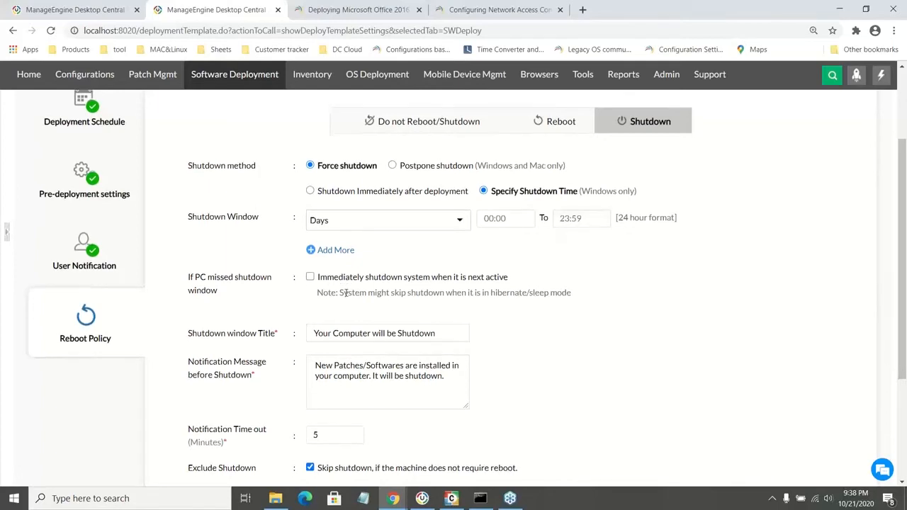
pyautogui.scroll(2, 345, 292)
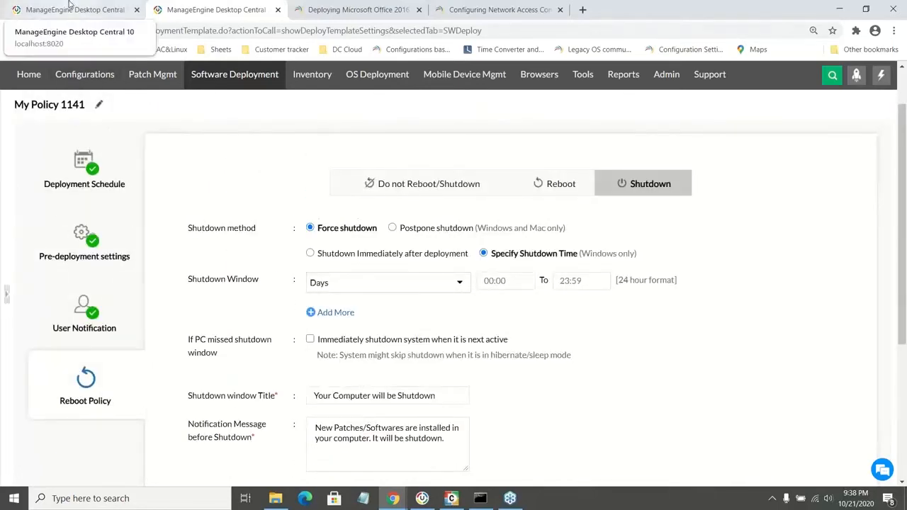
# Return to the software installation configuration and apply the MS teams deployment policy to it.
pyautogui.click(70, 5)
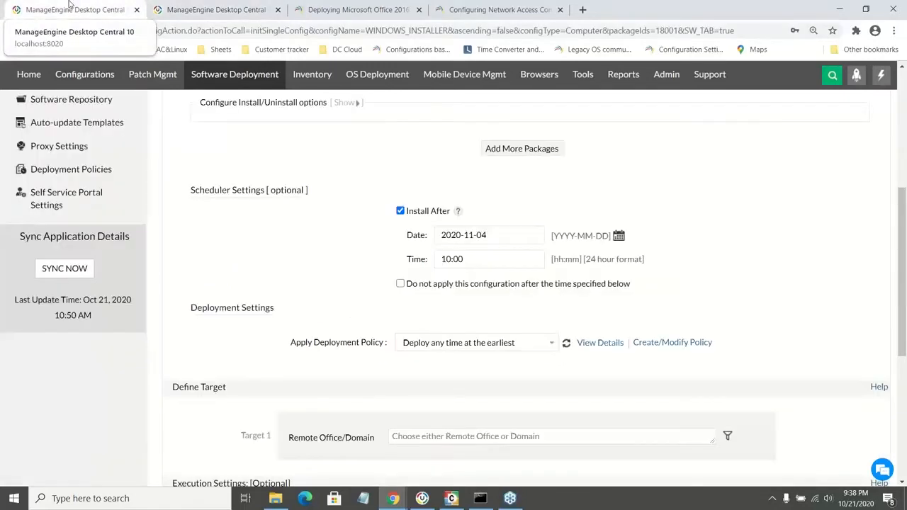
pyautogui.click(431, 342)
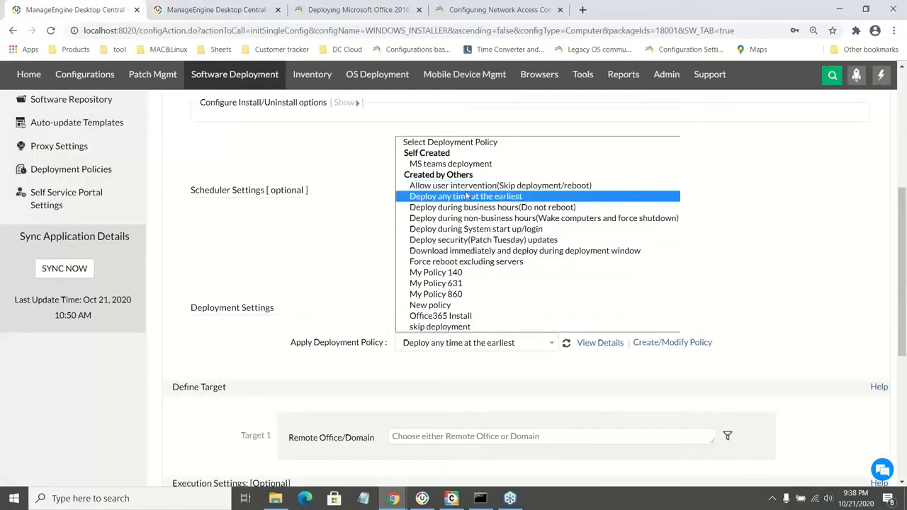
pyautogui.click(522, 164)
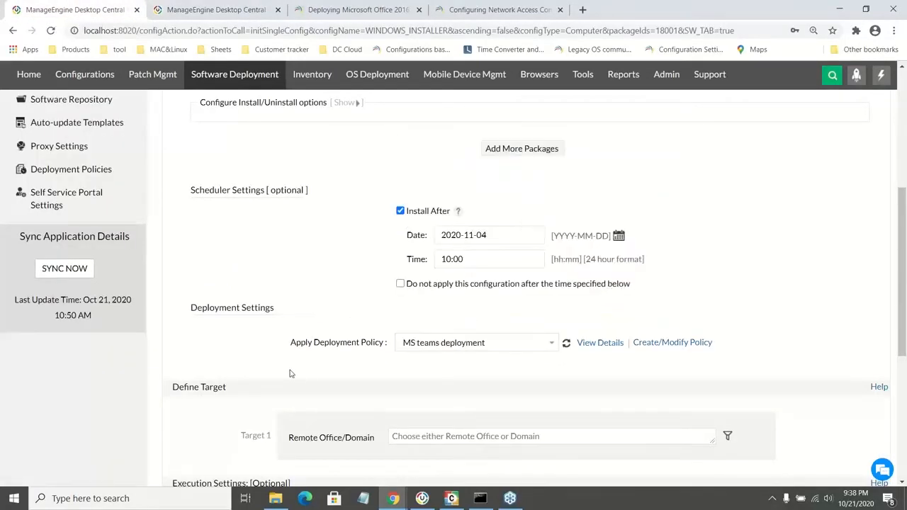
# Target all remote offices for the deployment: Local Office, Austin, Texas, DAG - Computers and Internet User.
pyautogui.scroll(-1, 290, 374)
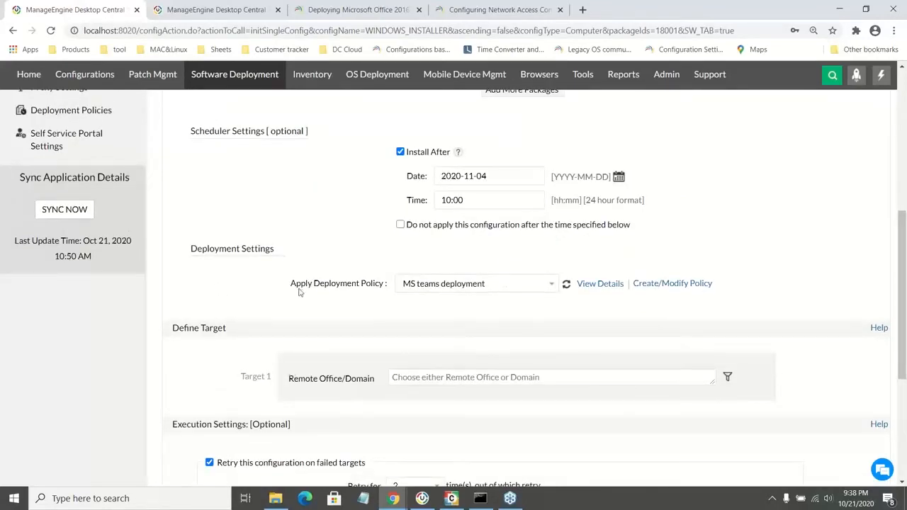
pyautogui.scroll(-1, 299, 290)
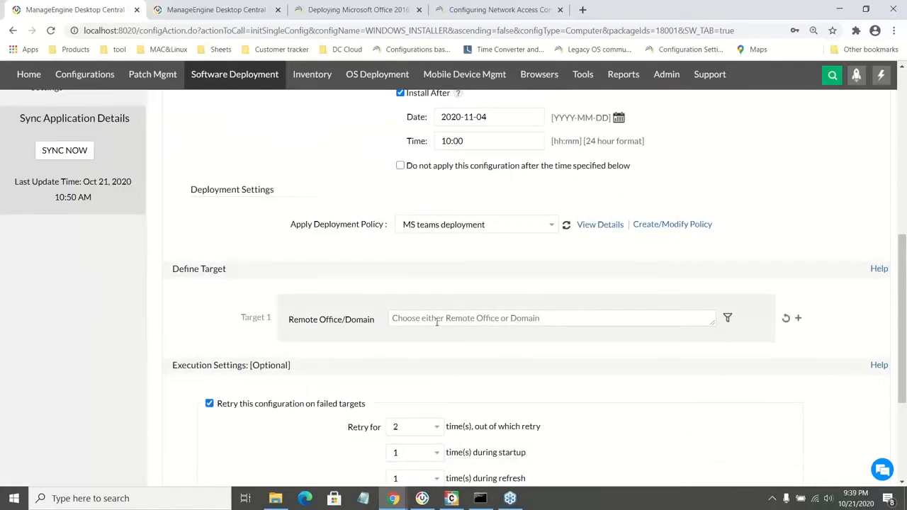
pyautogui.click(437, 322)
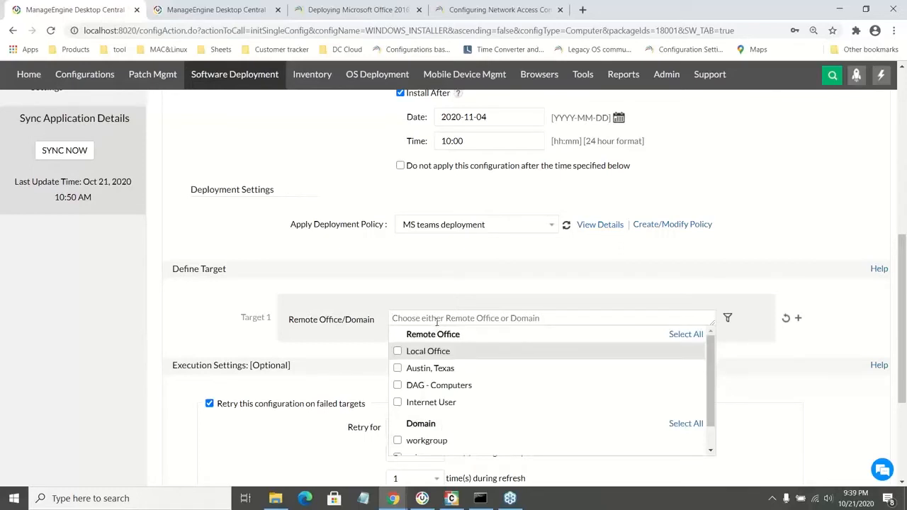
pyautogui.click(686, 333)
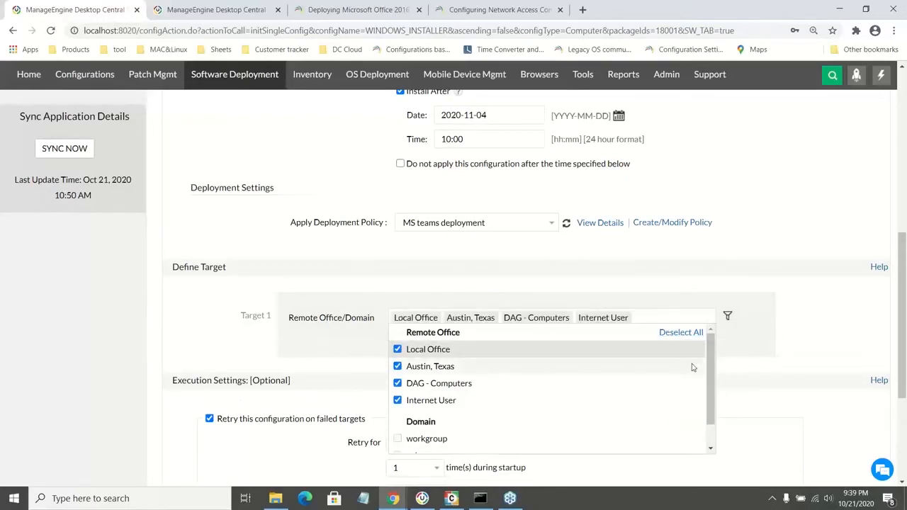
pyautogui.click(730, 347)
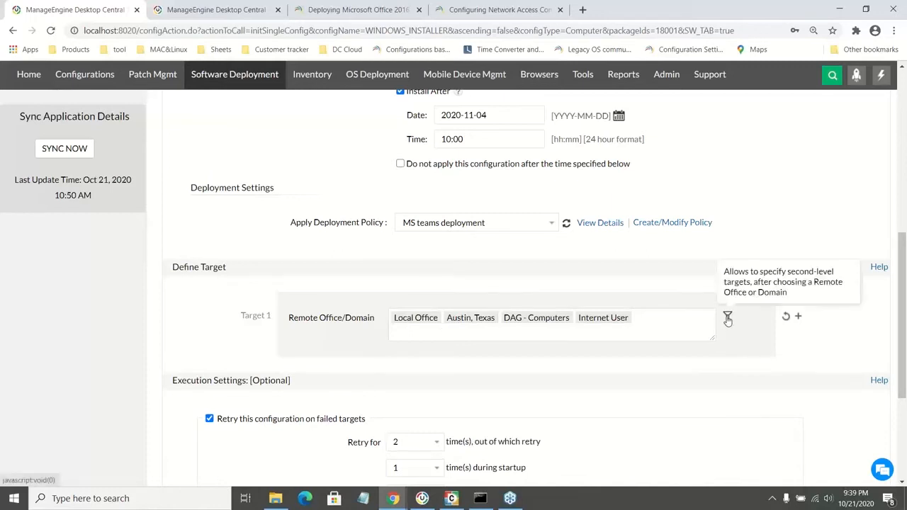
# Filter the target computers by the dynamic custom group Old version MS Teams.
pyautogui.click(726, 318)
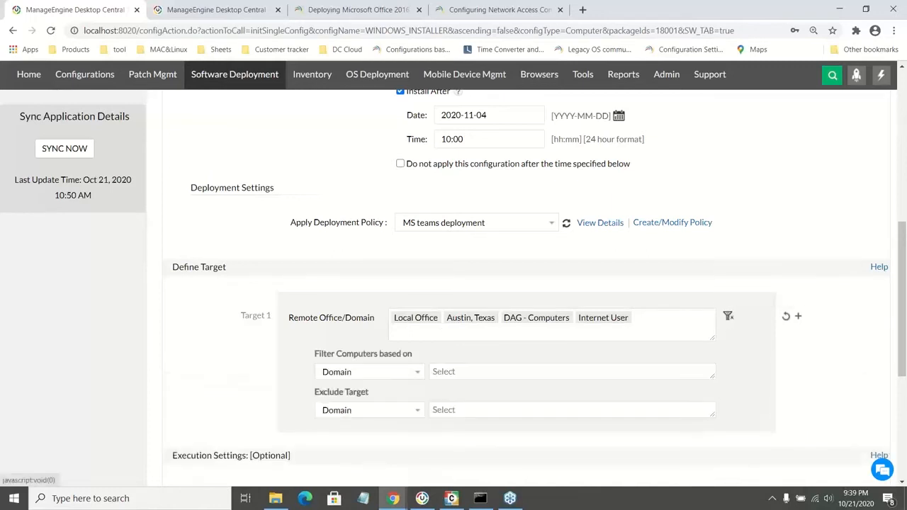
pyautogui.click(415, 372)
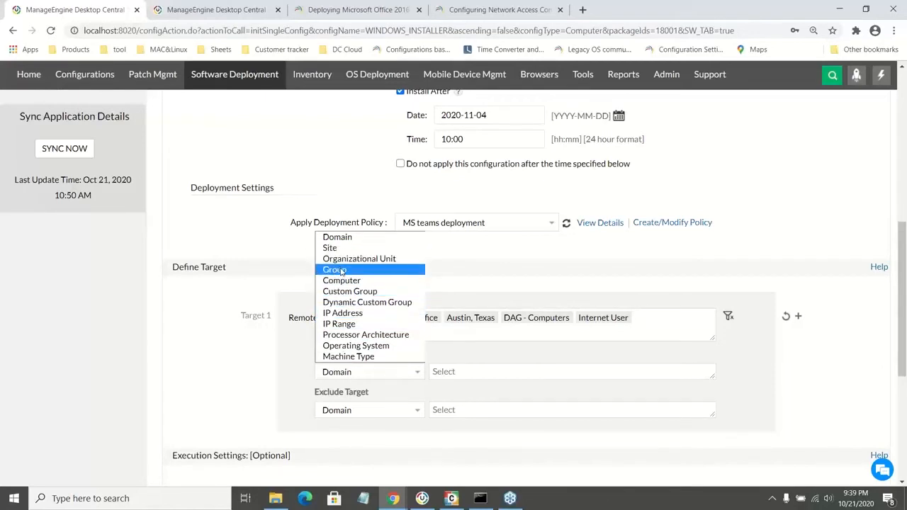
pyautogui.click(358, 306)
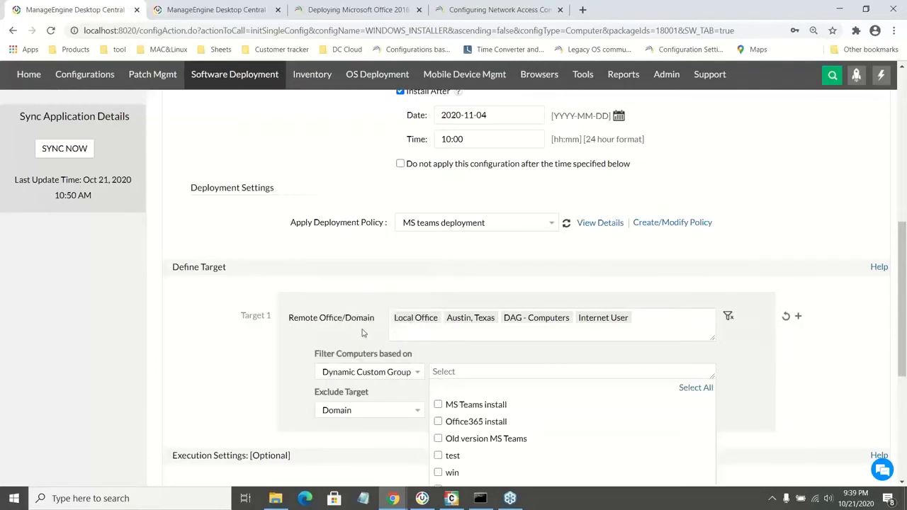
pyautogui.click(438, 439)
pyautogui.click(369, 447)
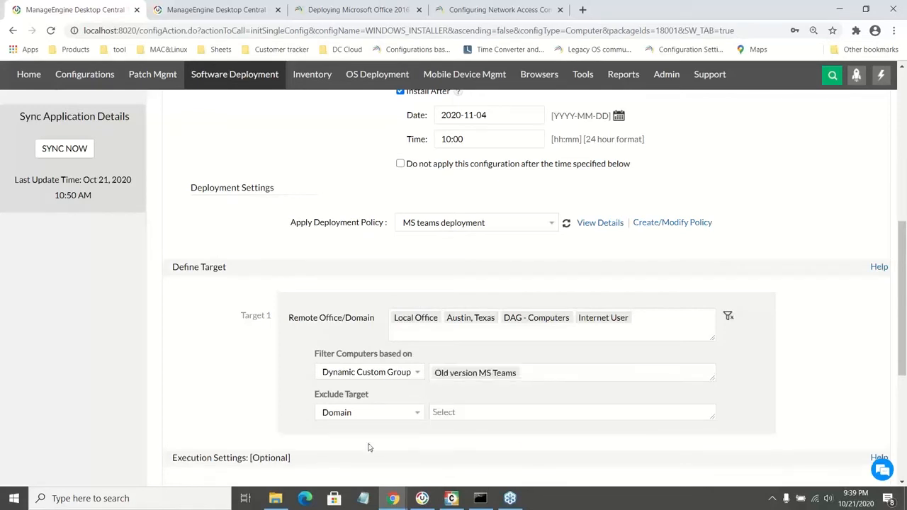
# Set the retry on failed targets to 5 times, with 3 of those retries during startup.
pyautogui.scroll(-1, 368, 447)
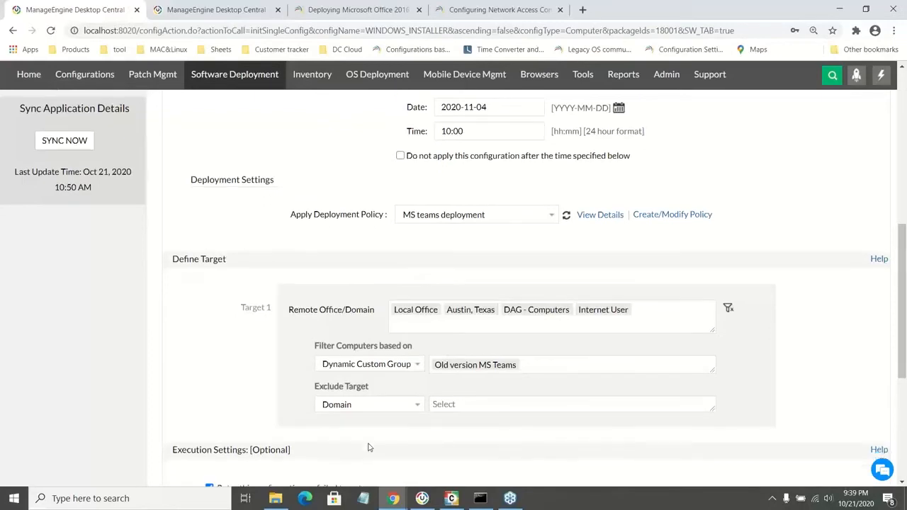
pyautogui.scroll(-1, 368, 447)
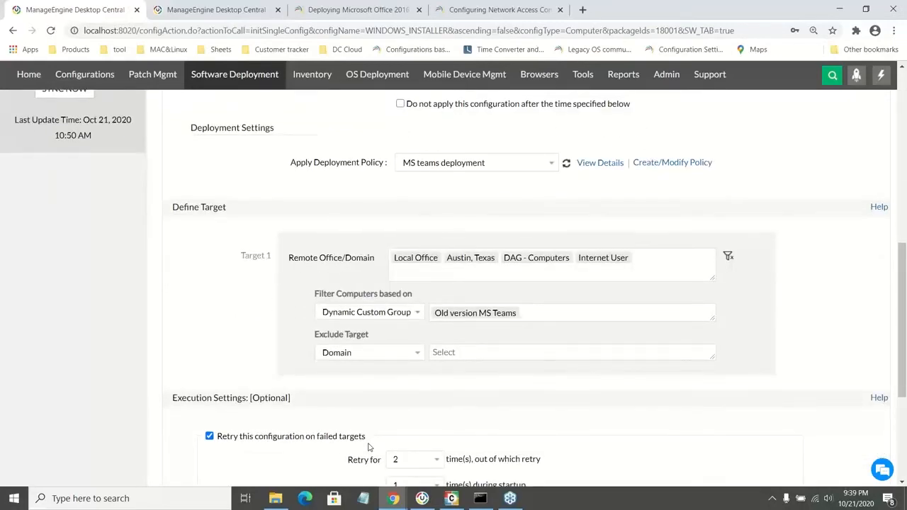
pyautogui.scroll(-1, 368, 447)
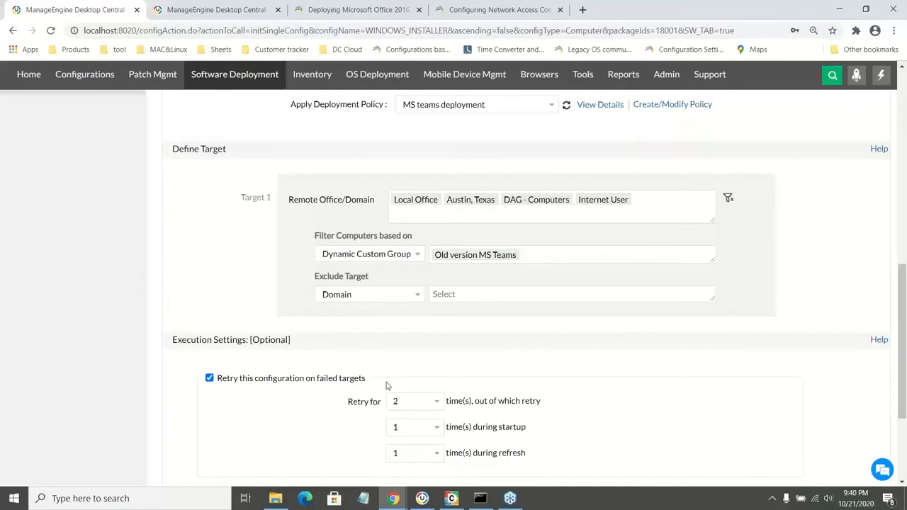
pyautogui.click(422, 404)
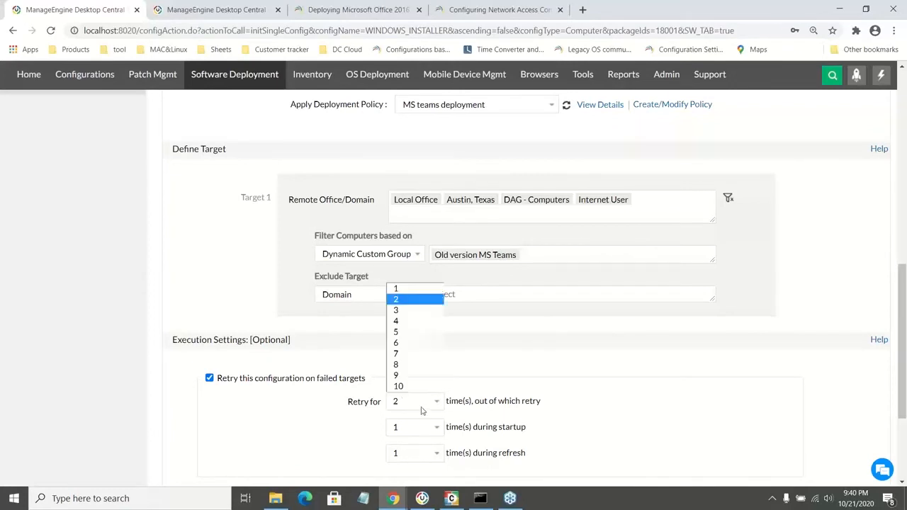
pyautogui.click(416, 333)
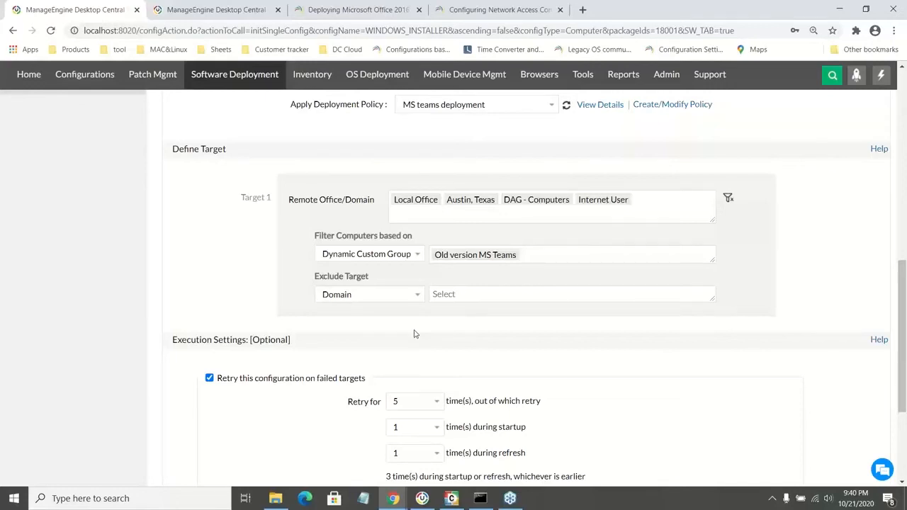
pyautogui.click(423, 428)
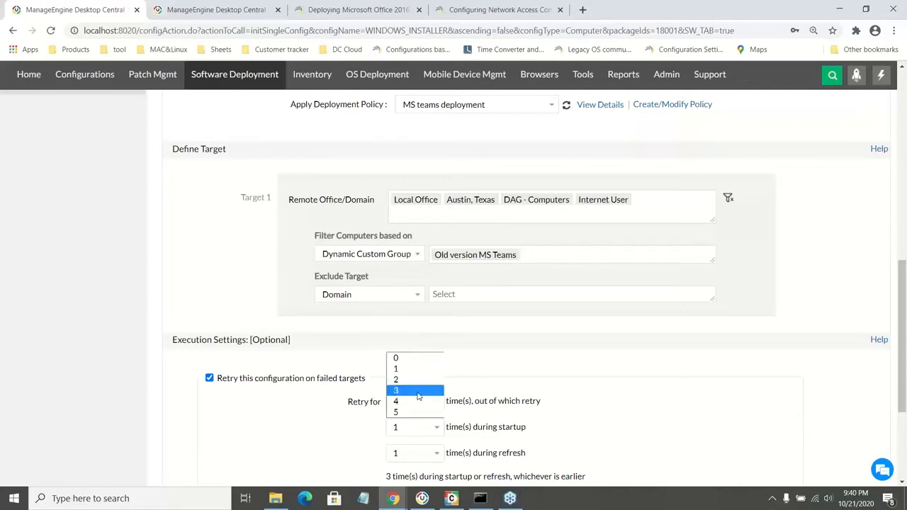
pyautogui.click(418, 395)
pyautogui.scroll(-1, 417, 396)
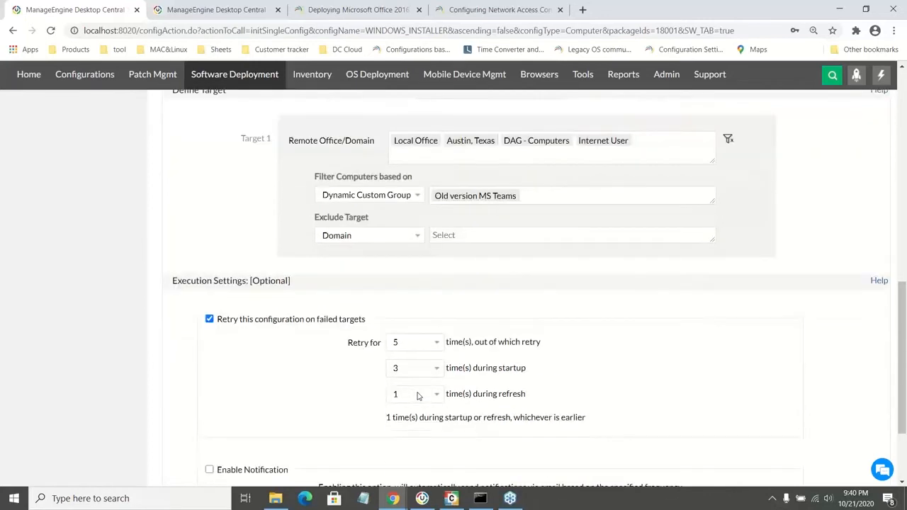
# Set the retries during refresh to 2 for the failed targets.
pyautogui.click(418, 394)
pyautogui.click(417, 433)
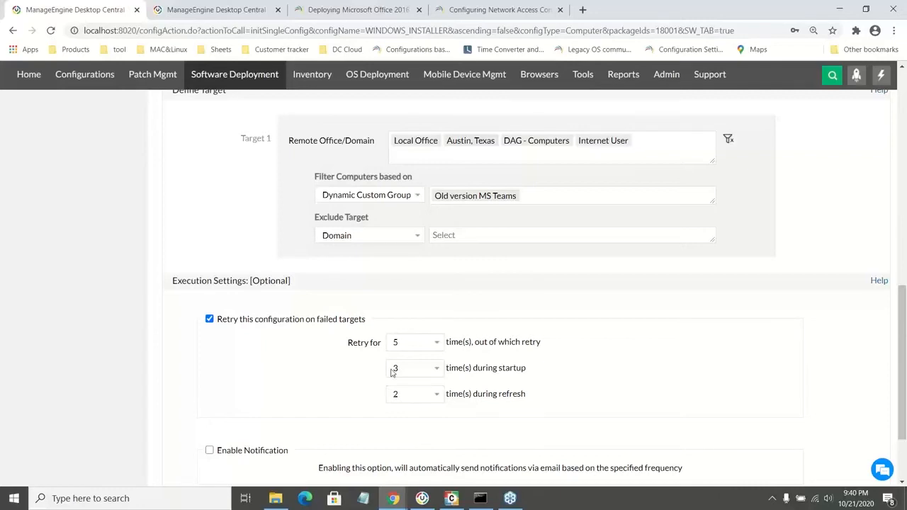
# Stop the configuration from being applied after a set time in the scheduler settings, with expiry date 2020-12-10.
pyautogui.scroll(1, 392, 373)
pyautogui.scroll(1, 393, 373)
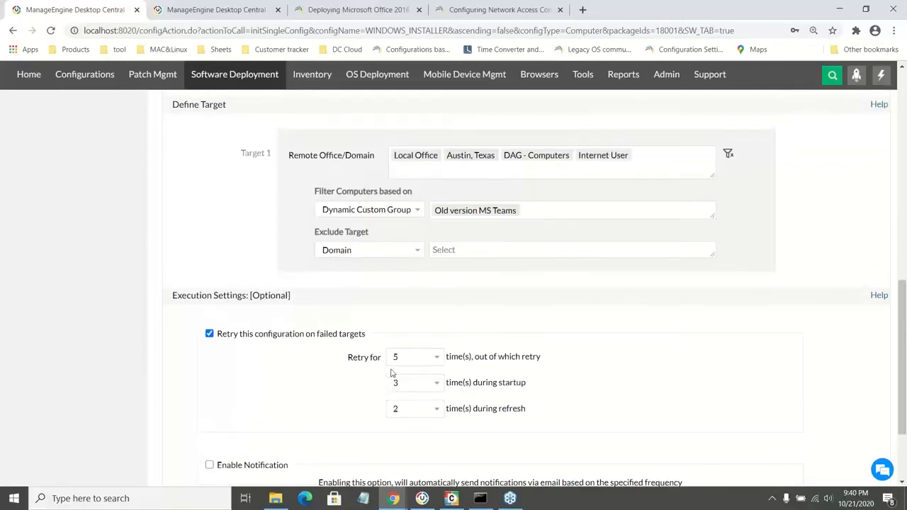
pyautogui.scroll(8, 328, 310)
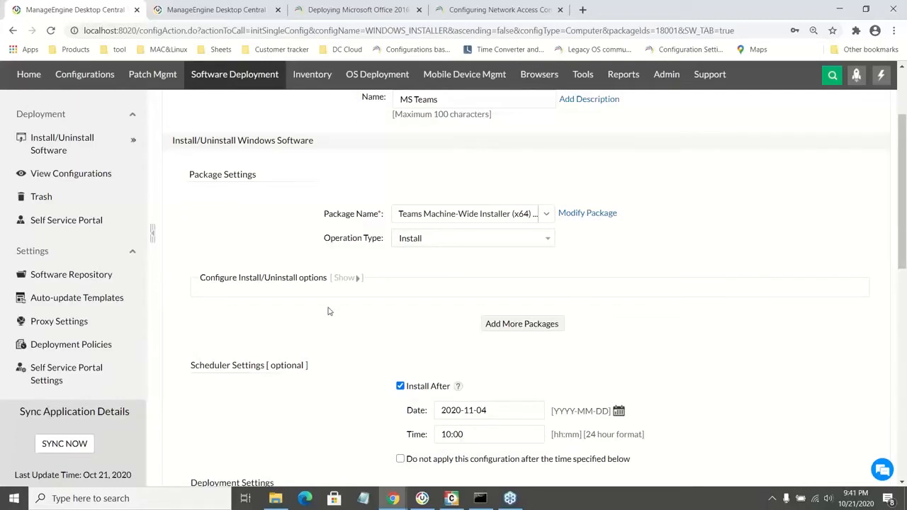
pyautogui.scroll(-1, 401, 403)
pyautogui.click(400, 400)
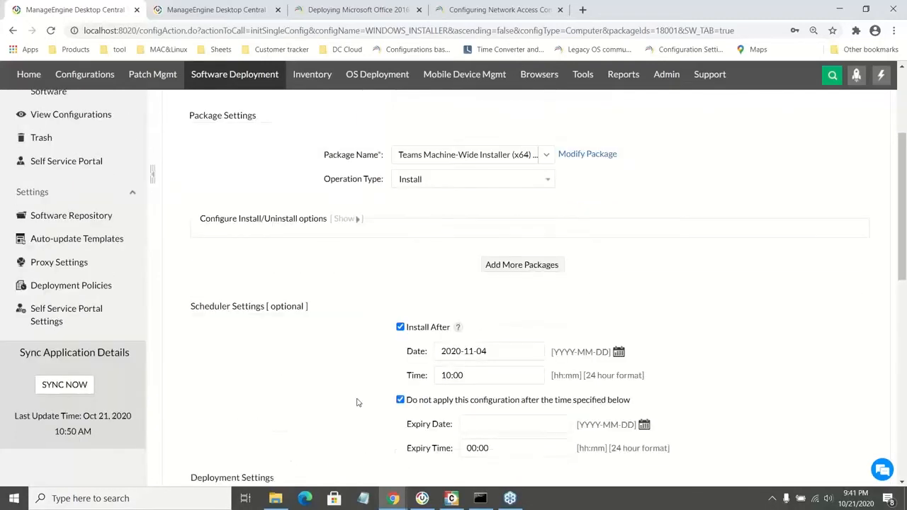
pyautogui.scroll(-1, 358, 402)
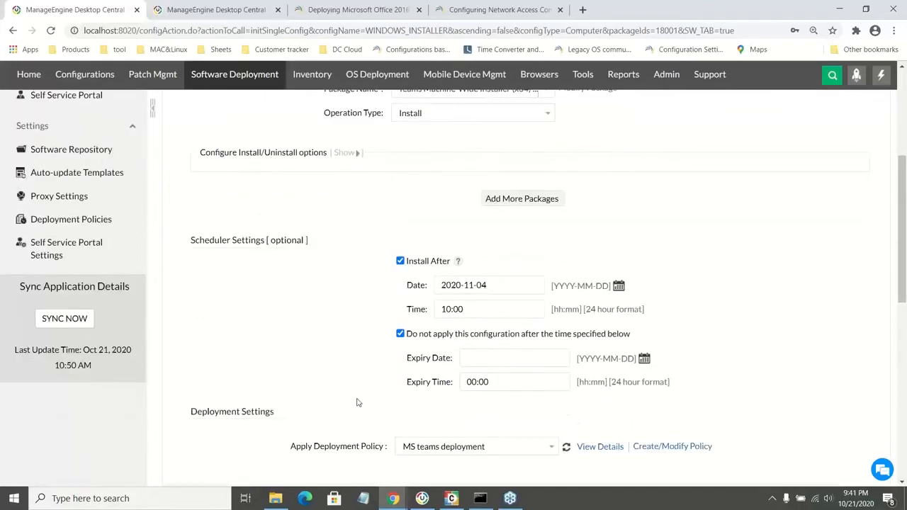
pyautogui.scroll(-1, 357, 402)
pyautogui.click(643, 307)
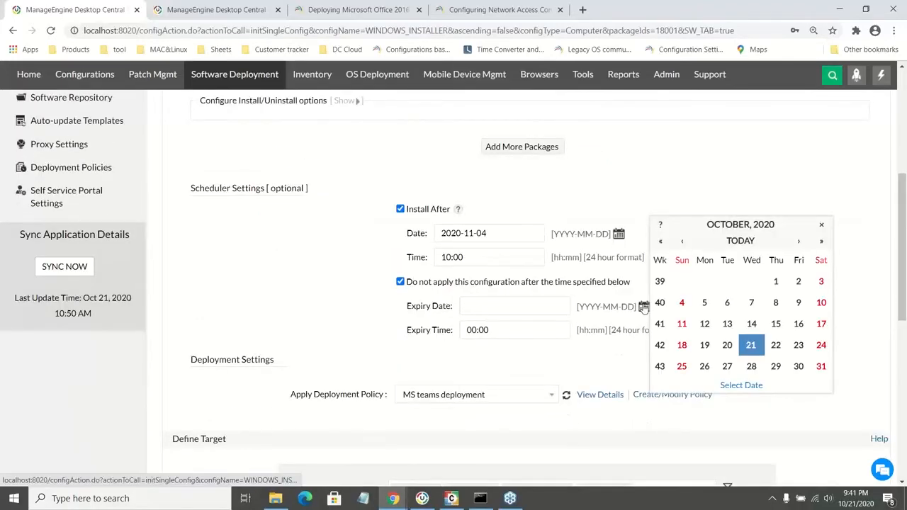
pyautogui.click(799, 241)
pyautogui.click(799, 240)
pyautogui.click(774, 305)
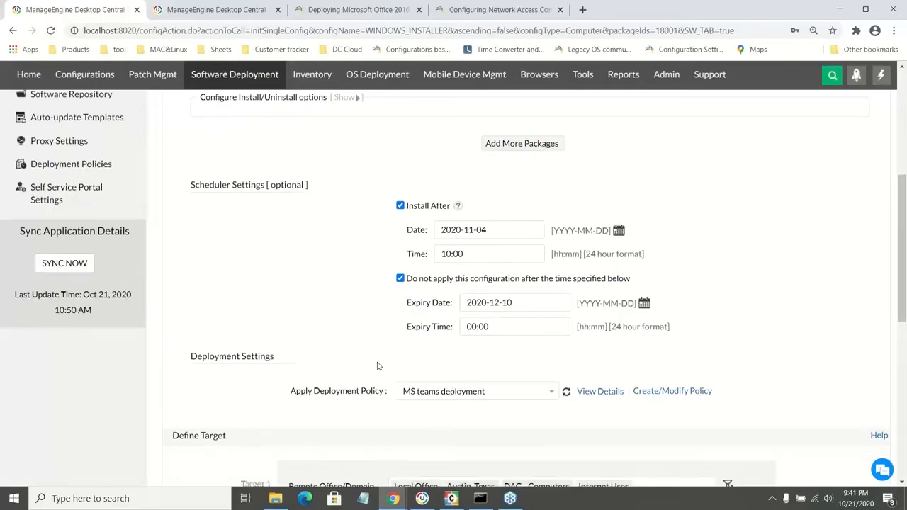
# Enable e-mail notification in the deployment's execution settings and review the notification options.
pyautogui.scroll(-4, 377, 366)
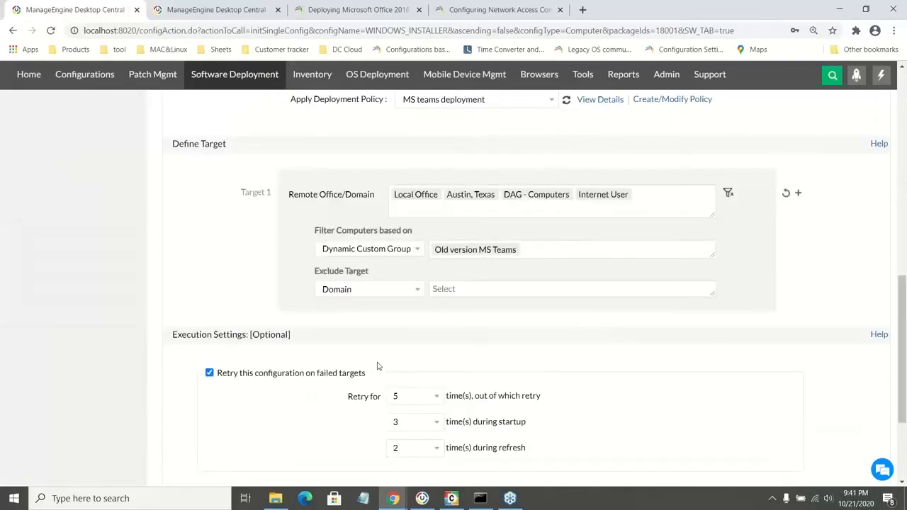
pyautogui.scroll(-2, 377, 366)
pyautogui.click(210, 346)
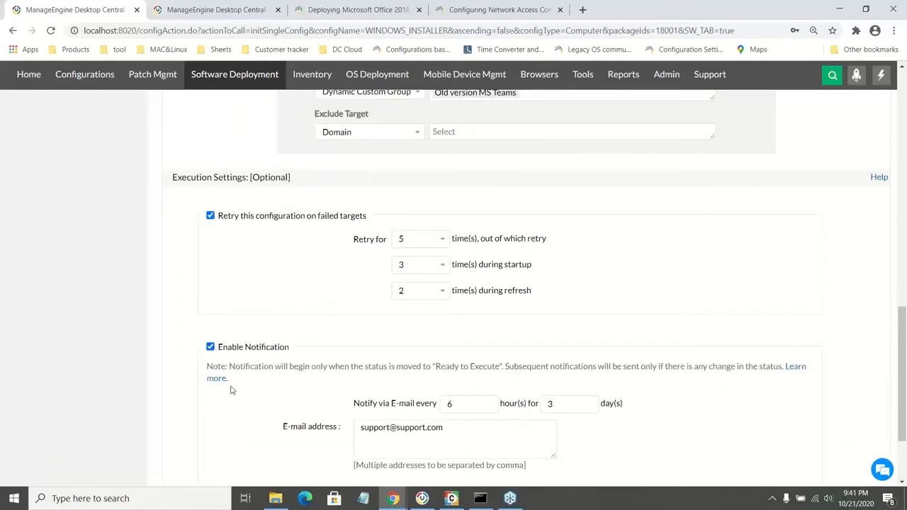
pyautogui.scroll(-1, 230, 389)
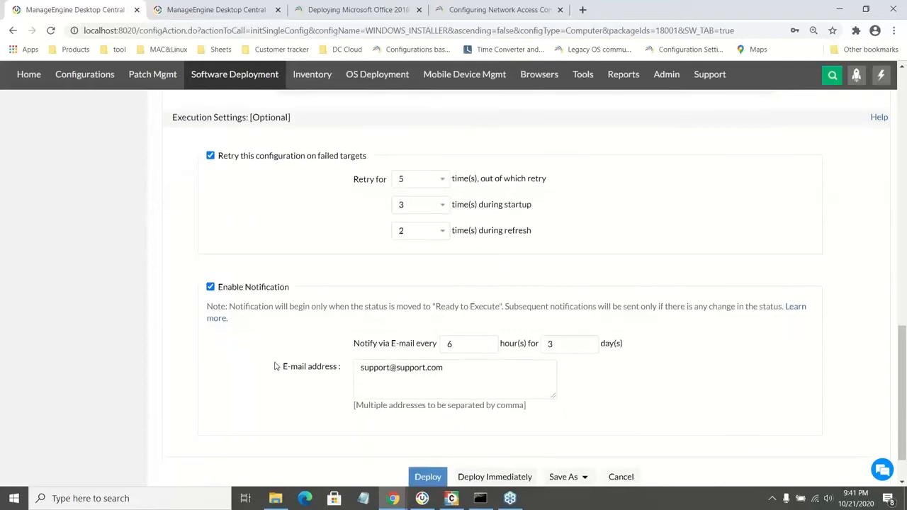
pyautogui.scroll(-1, 277, 367)
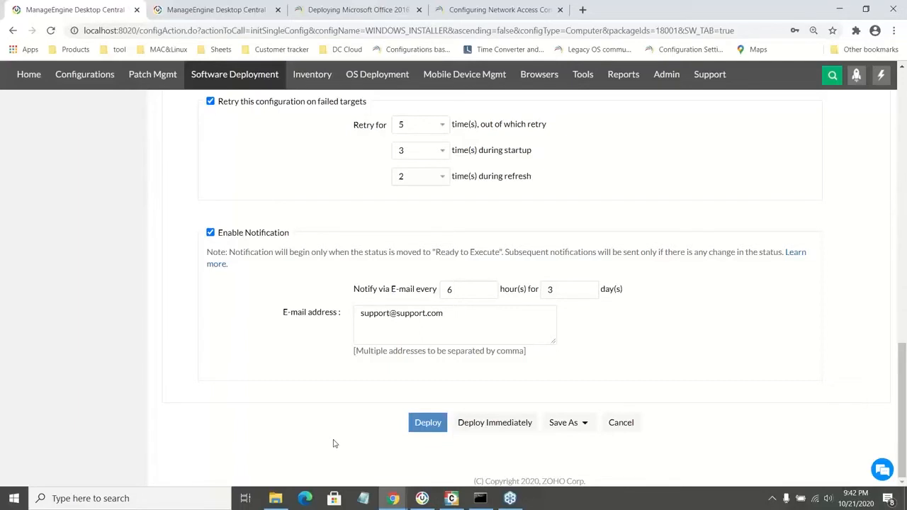
pyautogui.scroll(3, 335, 443)
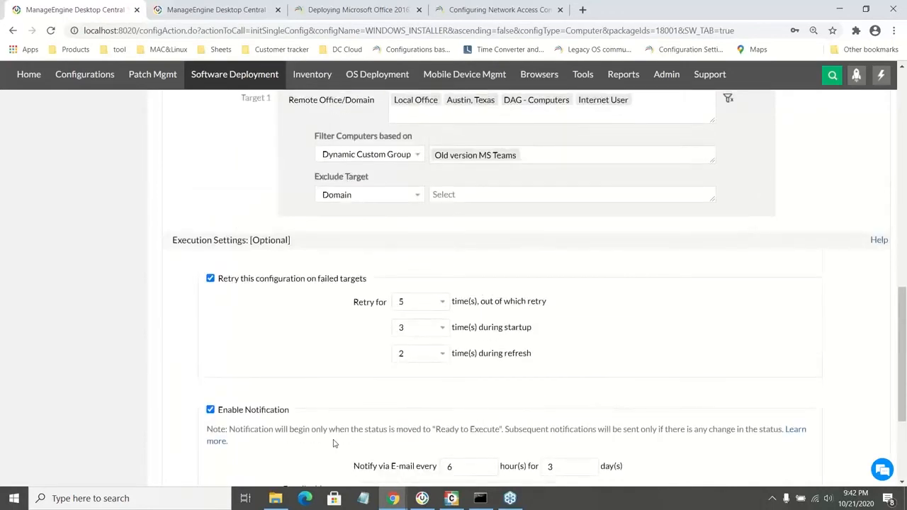
# Switch to the slide presentation, advance to the slide on deploying Office 365, and return to Desktop Central.
pyautogui.hotkey('alt', 'Tab')
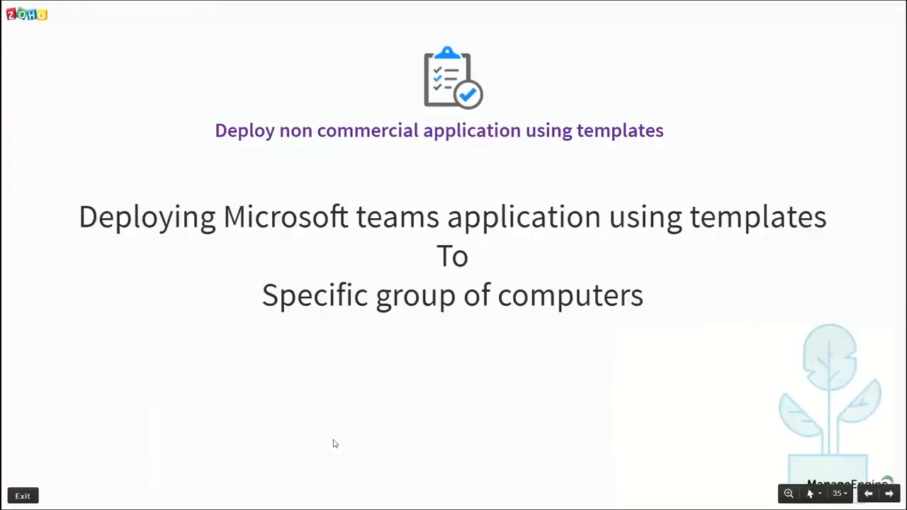
pyautogui.press('Right')
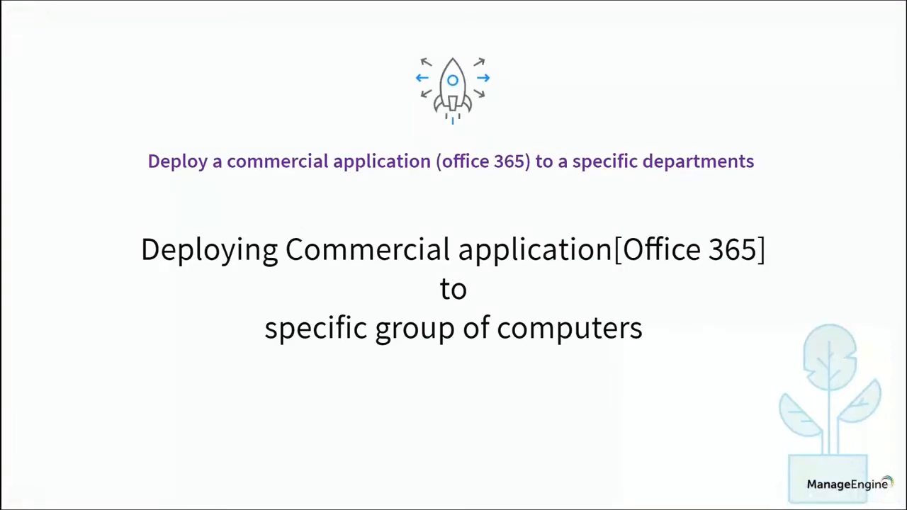
pyautogui.hotkey('alt', 'Tab')
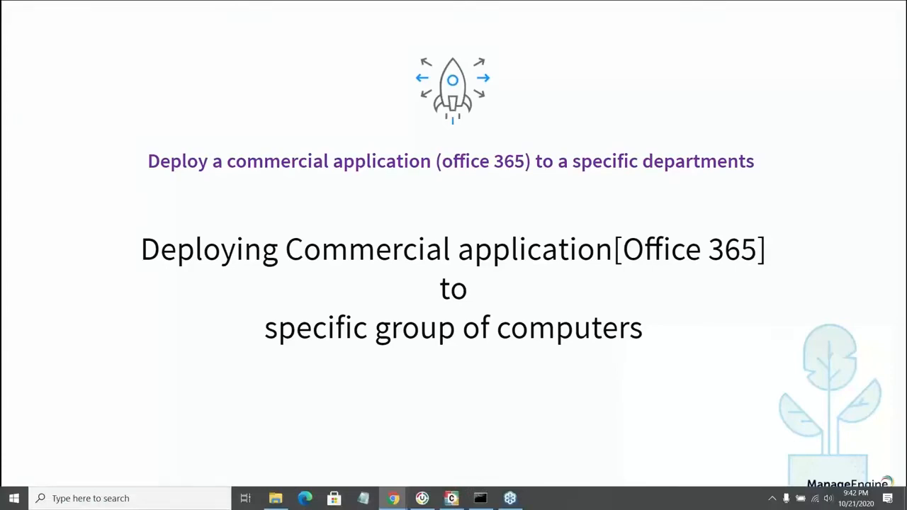
# Search the software deployment templates for the application "office 365" and view the Office 365 template's details.
pyautogui.scroll(3, 198, 141)
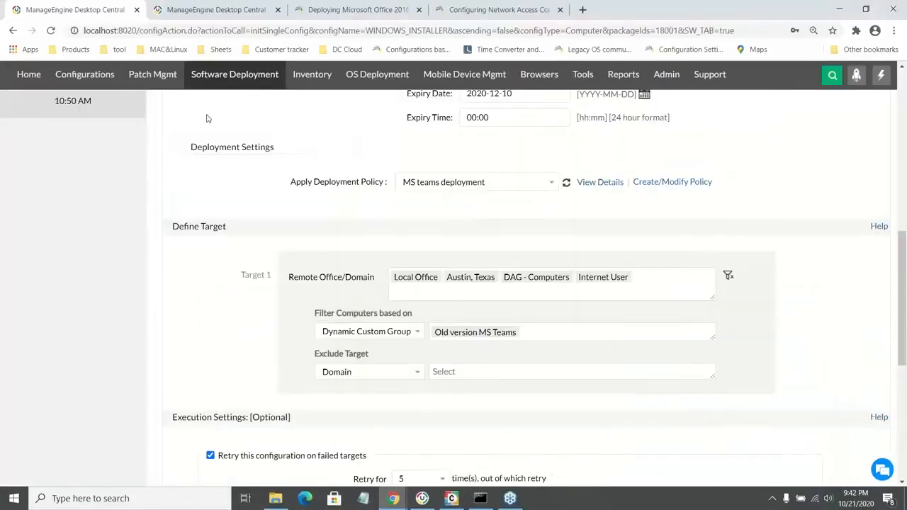
pyautogui.click(211, 75)
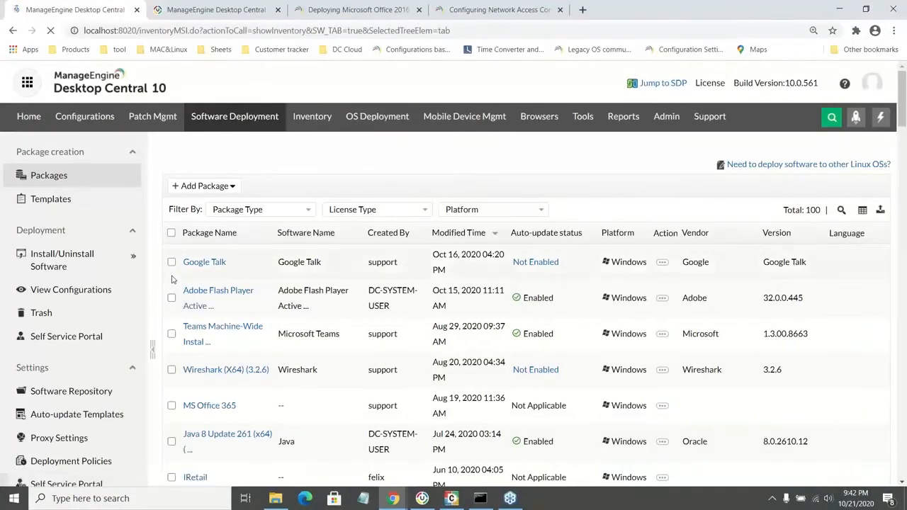
pyautogui.click(58, 199)
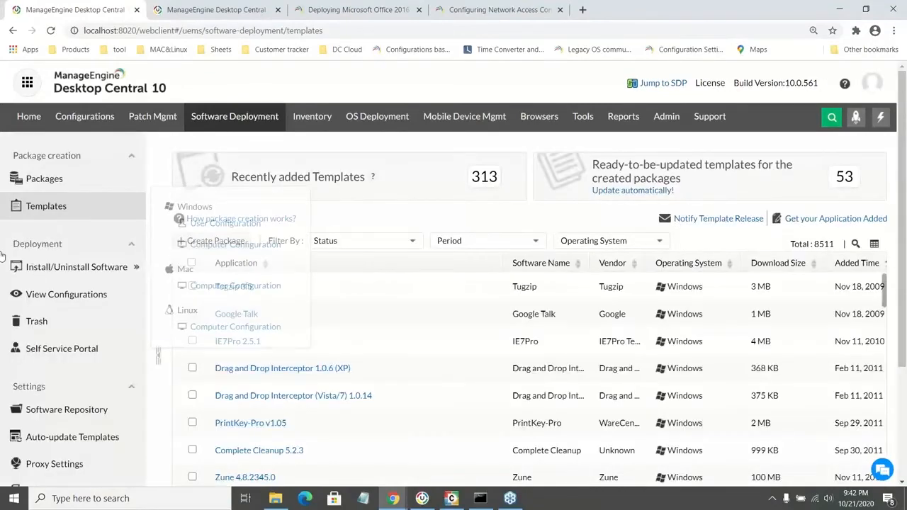
pyautogui.click(855, 243)
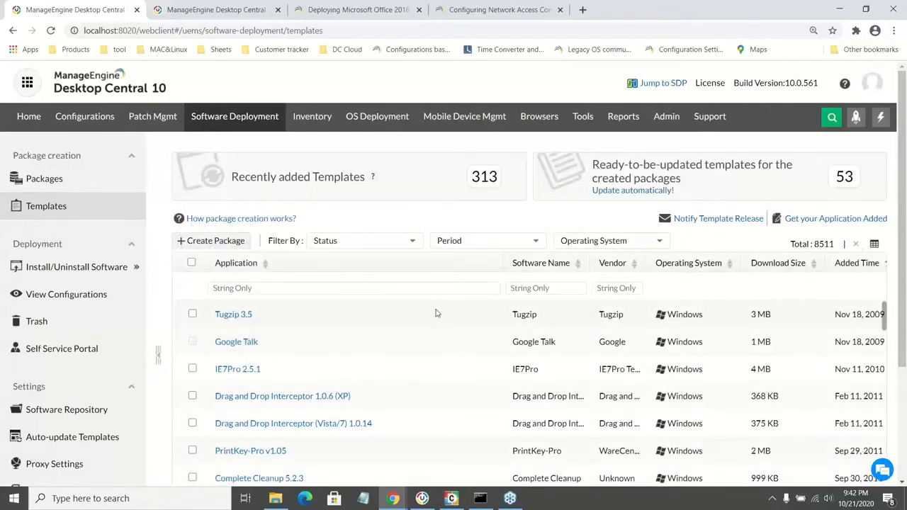
pyautogui.click(434, 288)
pyautogui.write('off')
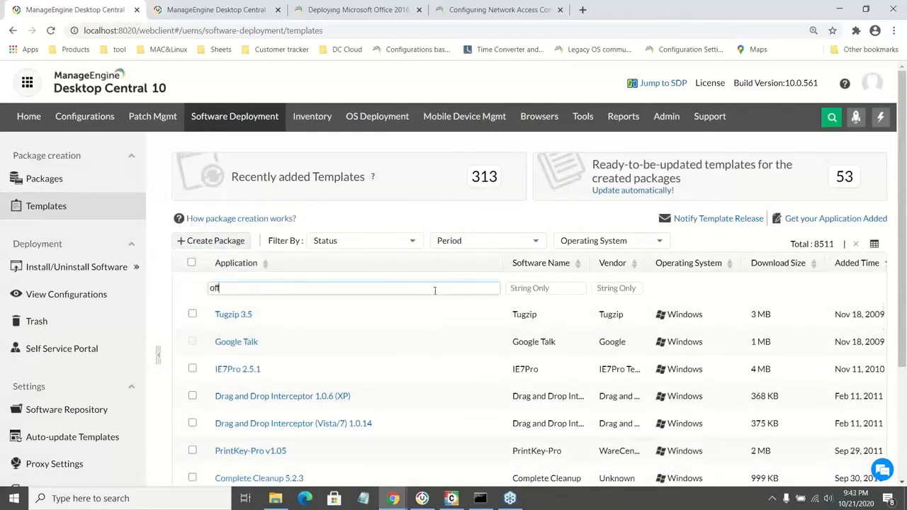
pyautogui.write('ice 365')
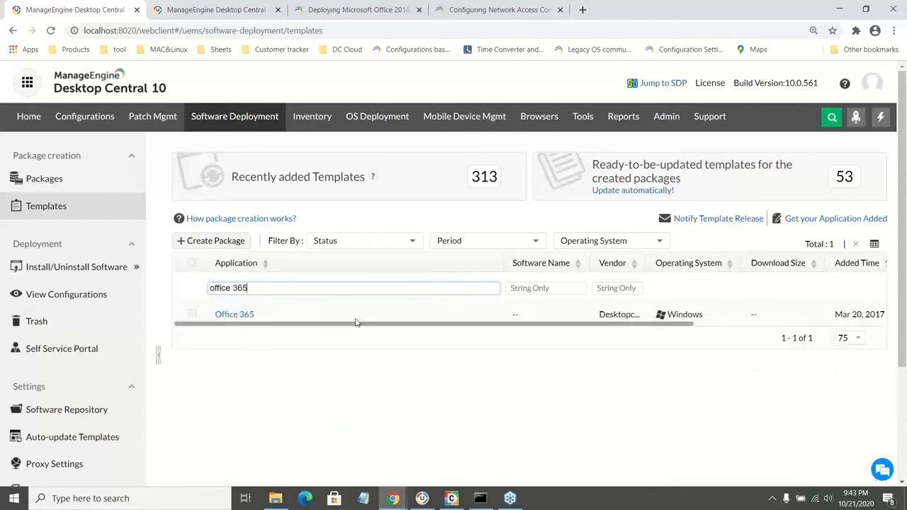
pyautogui.click(249, 317)
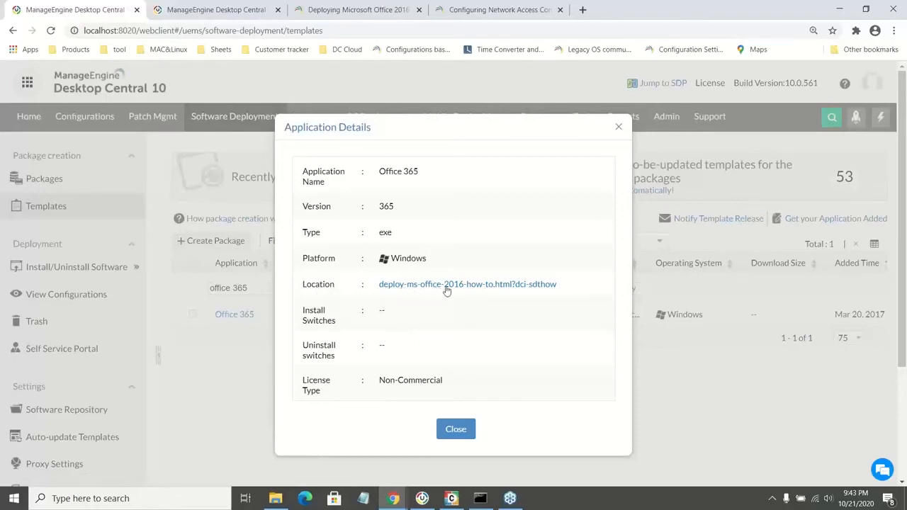
pyautogui.click(453, 439)
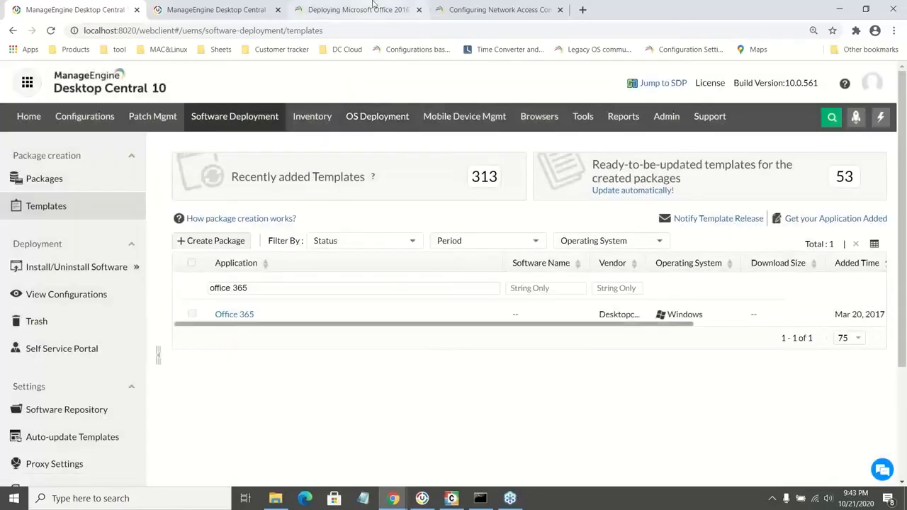
# Review the steps in the guide on how to deploy Microsoft Office 2016/Office 365.
pyautogui.click(374, 7)
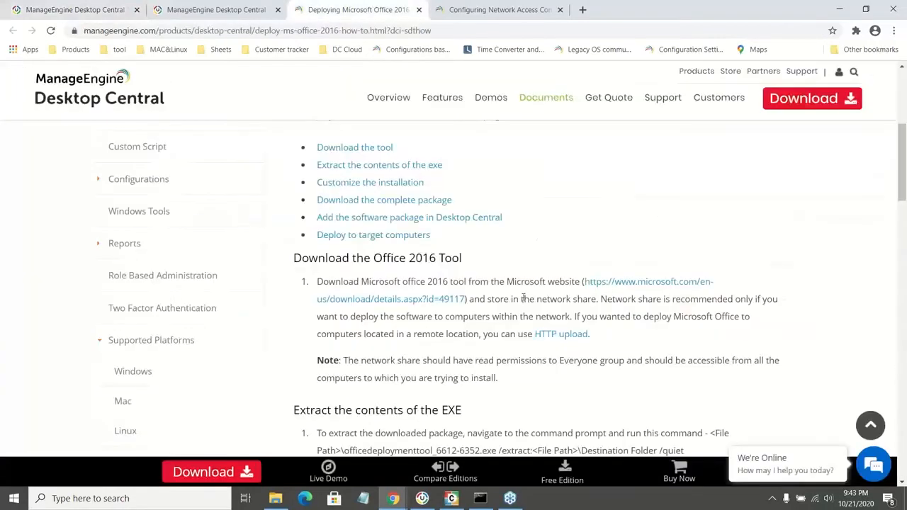
pyautogui.scroll(4, 523, 300)
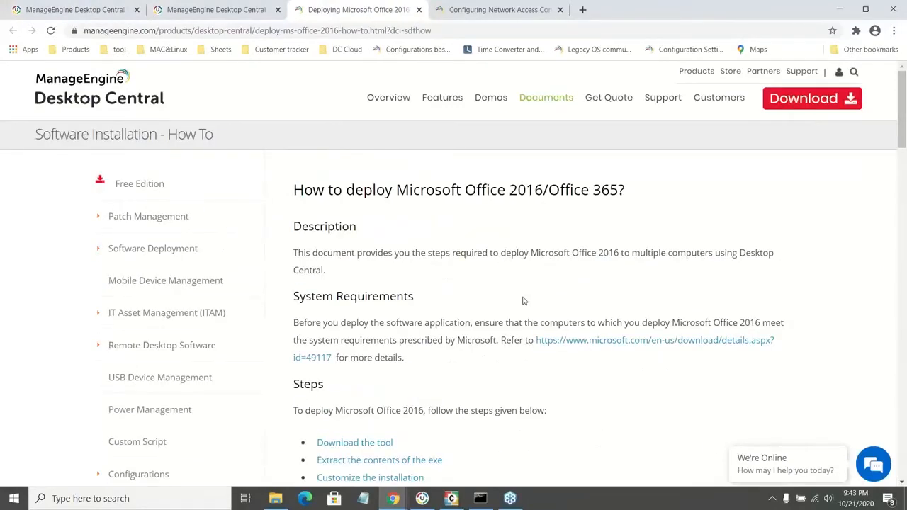
pyautogui.scroll(-2, 527, 309)
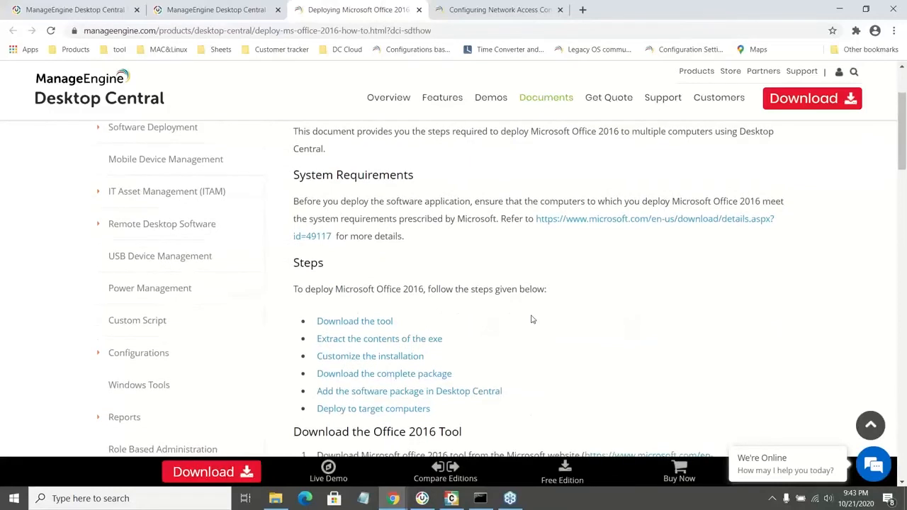
pyautogui.scroll(-1, 532, 319)
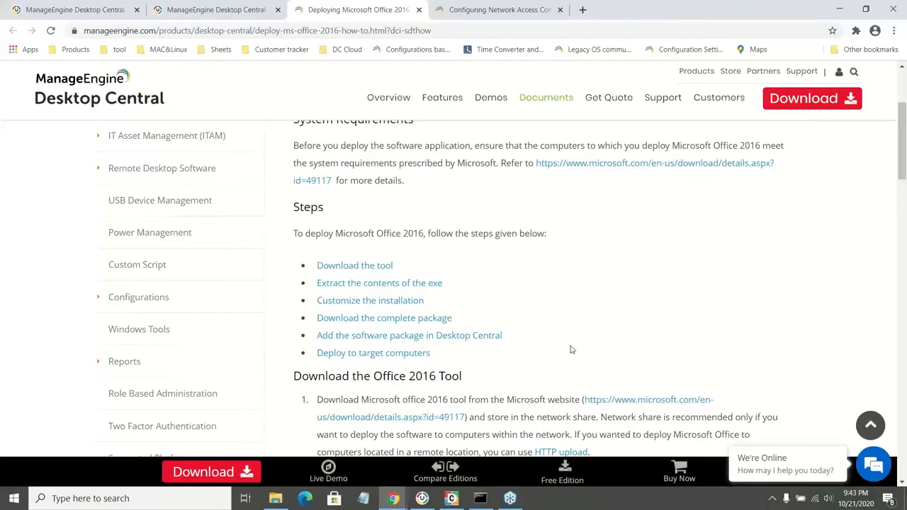
pyautogui.scroll(-1, 572, 349)
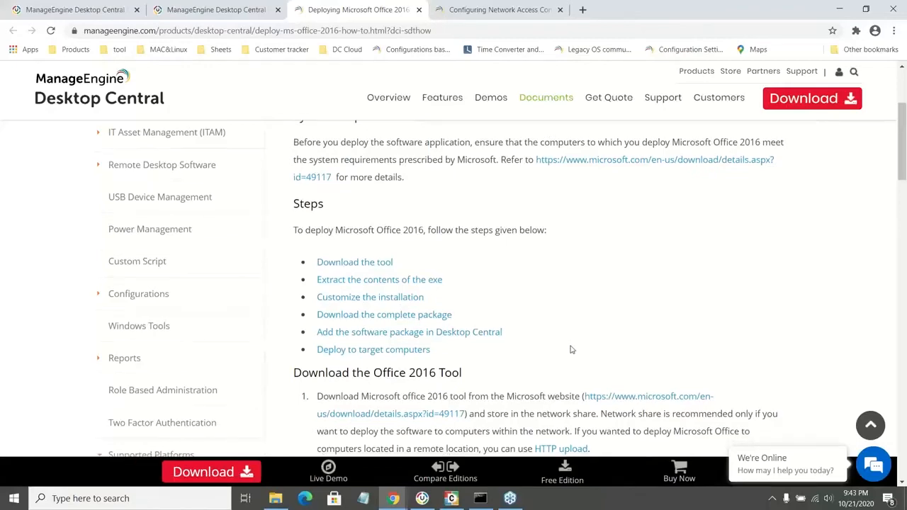
pyautogui.scroll(-1, 572, 349)
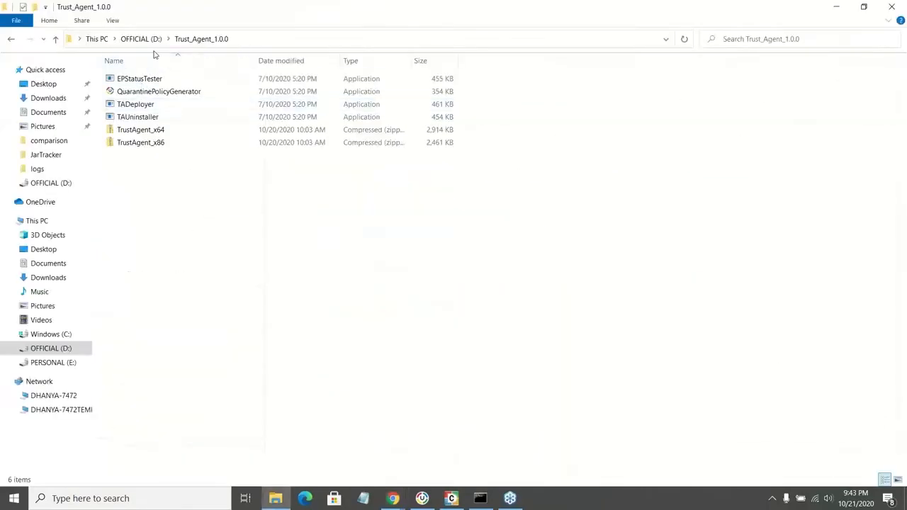
pyautogui.click(147, 44)
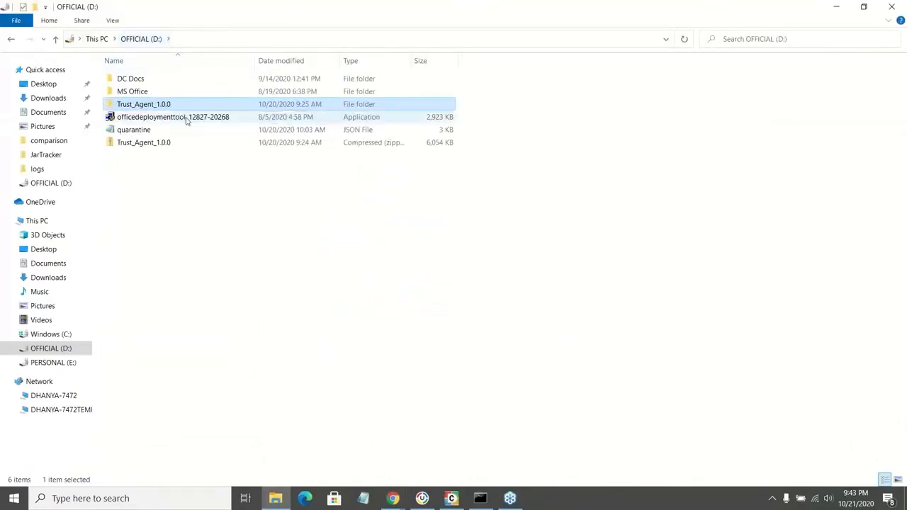
pyautogui.click(187, 119)
# Copy the EXE extraction command from the Office deployment guide in Chrome and switch to the Command Prompt.
pyautogui.moveTo(393, 498)
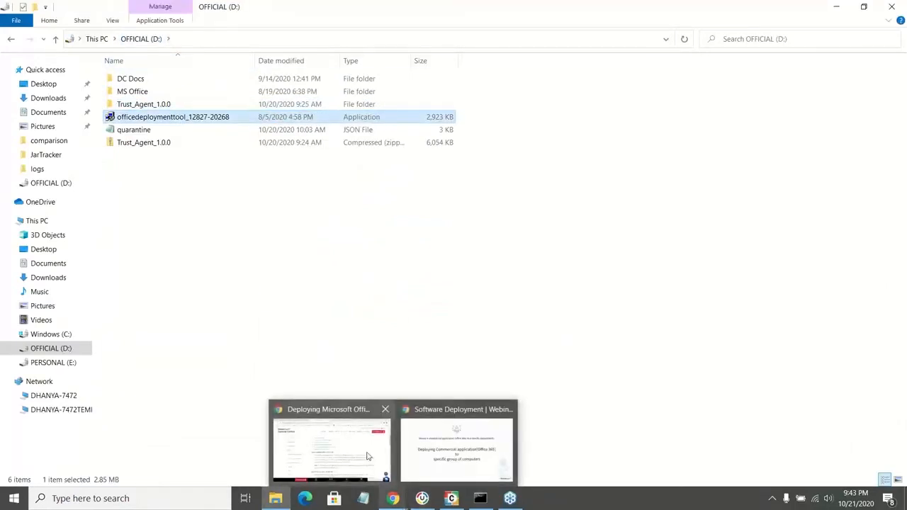
pyautogui.moveTo(368, 455)
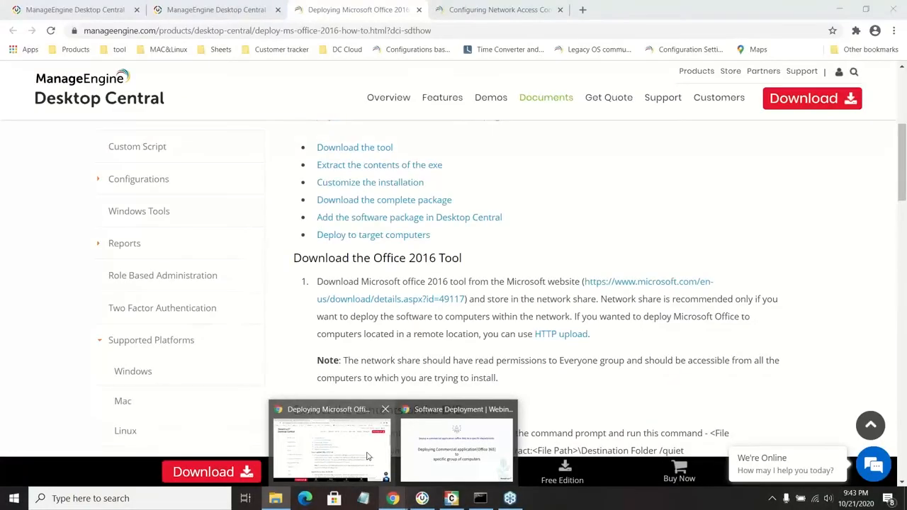
pyautogui.click(368, 456)
pyautogui.scroll(-2, 496, 319)
pyautogui.moveTo(710, 315); pyautogui.dragTo(682, 332)
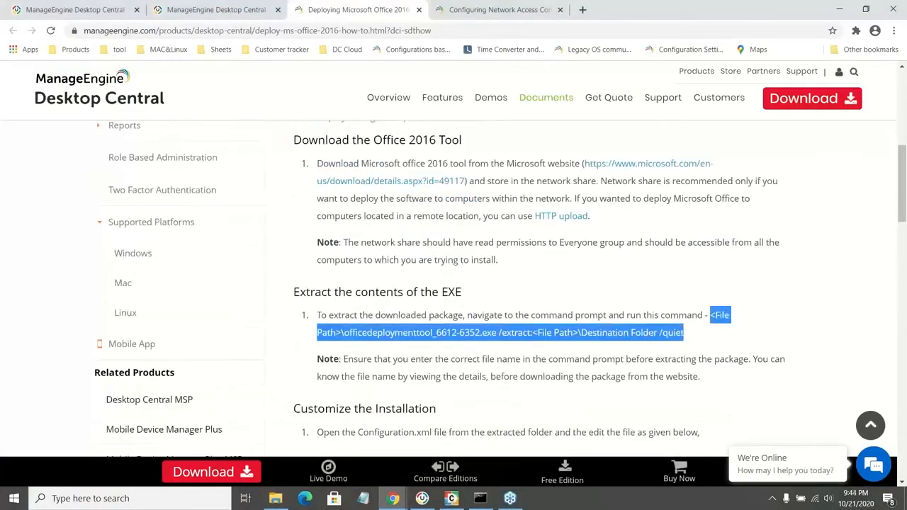
pyautogui.rightClick(602, 337)
pyautogui.click(659, 345)
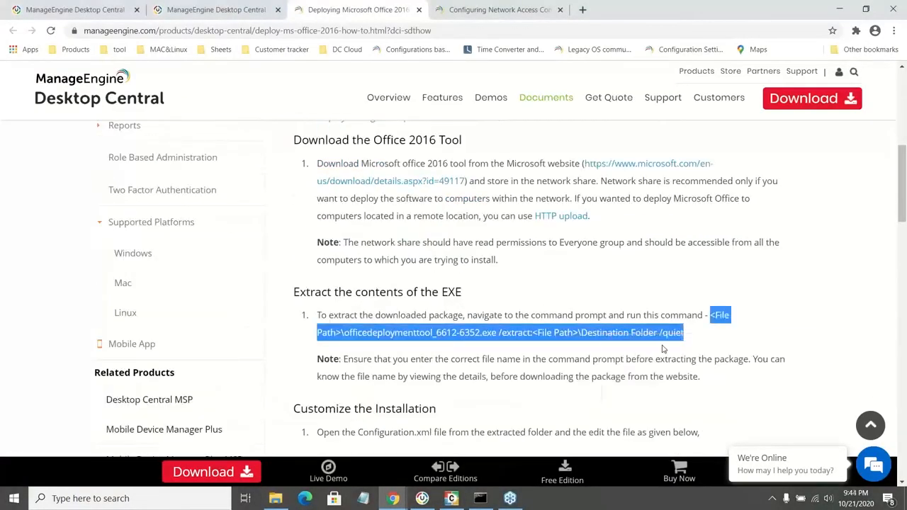
pyautogui.click(476, 502)
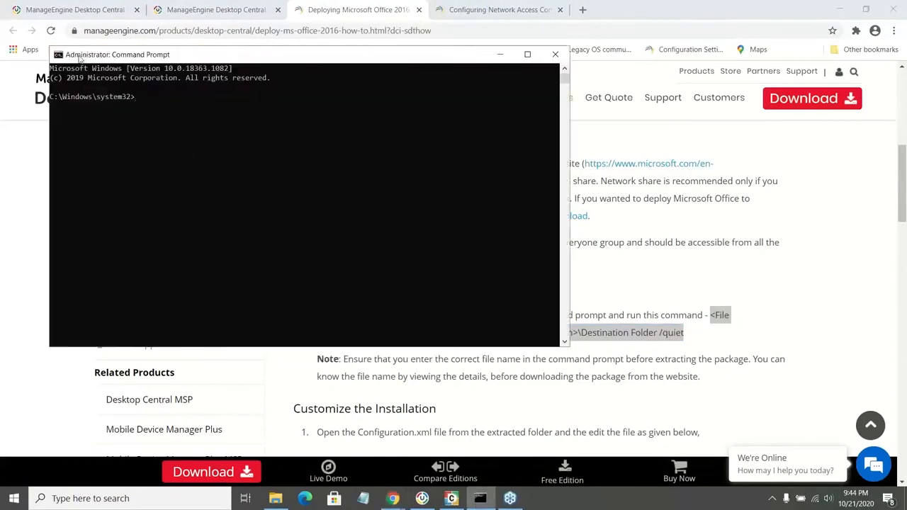
# Paste the copied extraction command at the prompt, and inspect the setup and configuration files in File Explorer's MS Office folder on OFFICIAL (D:).
pyautogui.rightClick(196, 94)
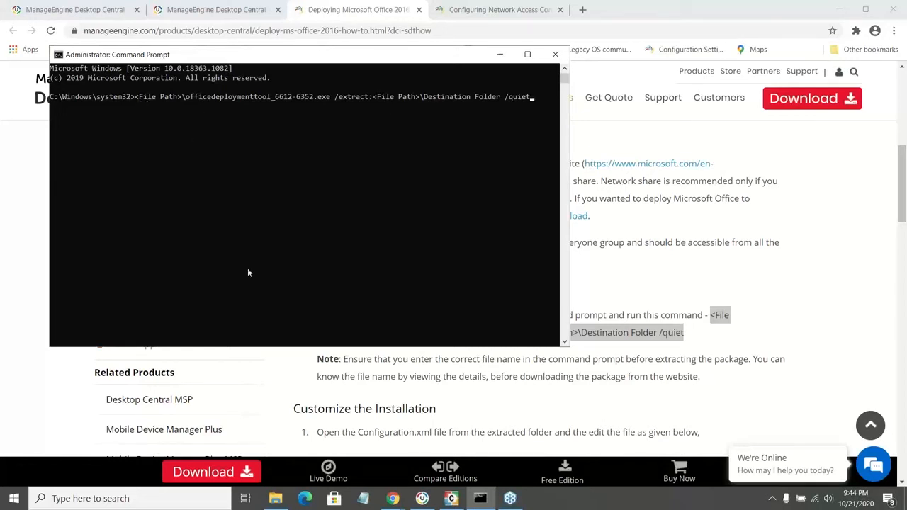
pyautogui.click(287, 503)
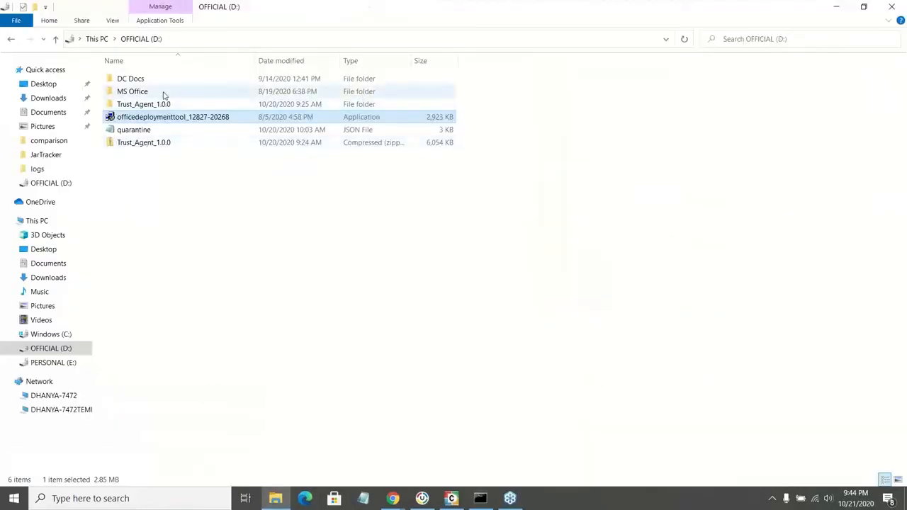
pyautogui.doubleClick(163, 92)
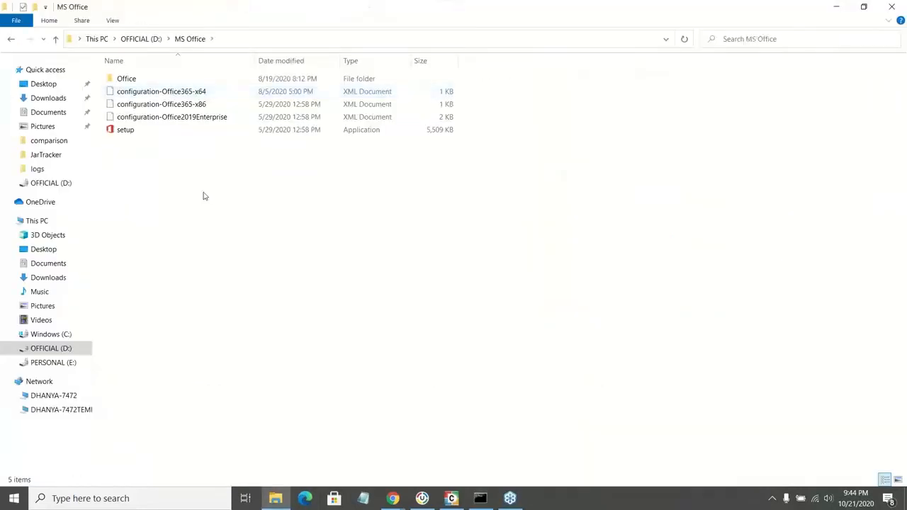
pyautogui.click(179, 133)
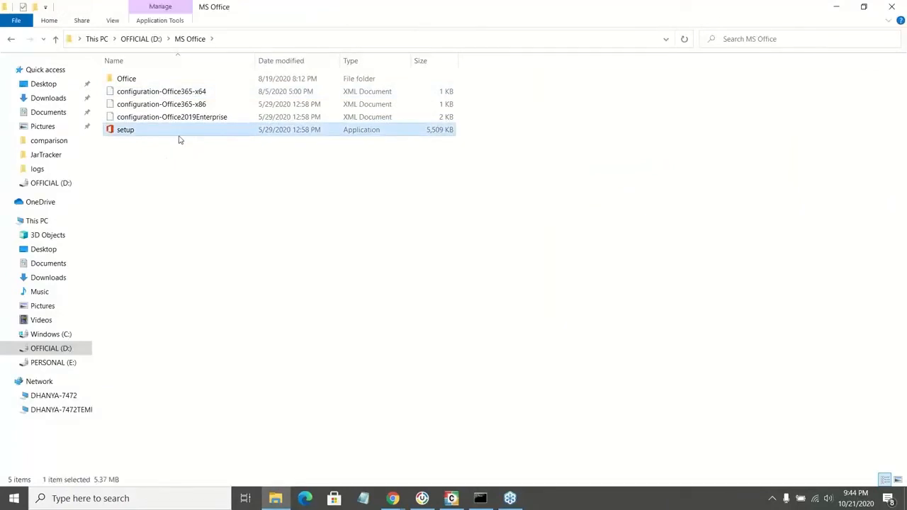
pyautogui.click(228, 117)
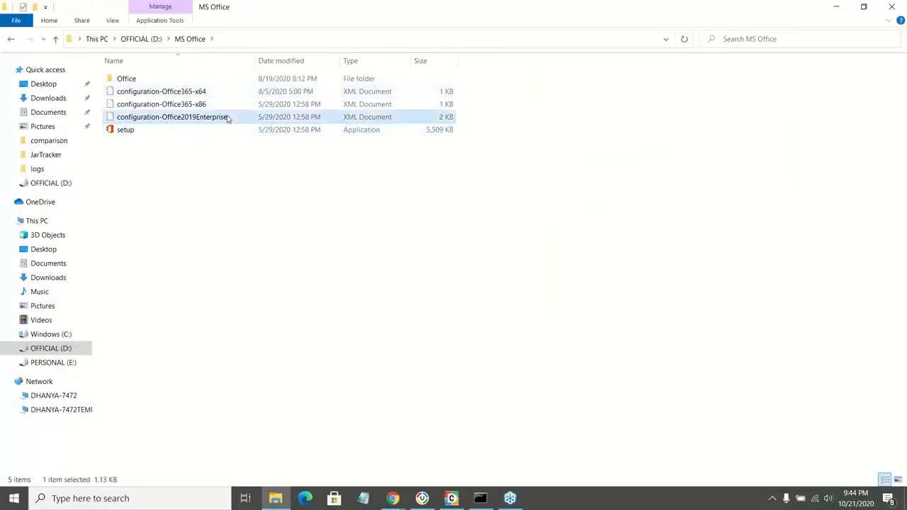
pyautogui.click(219, 107)
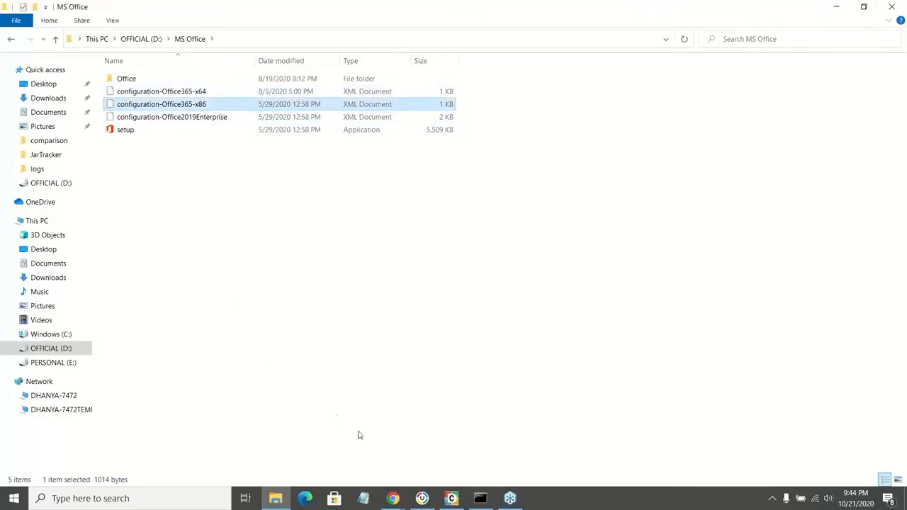
# Switch to the Office deployment guide in Chrome and review the sample Configuration.xml contents and the notes on customizing the installation.
pyautogui.moveTo(382, 498)
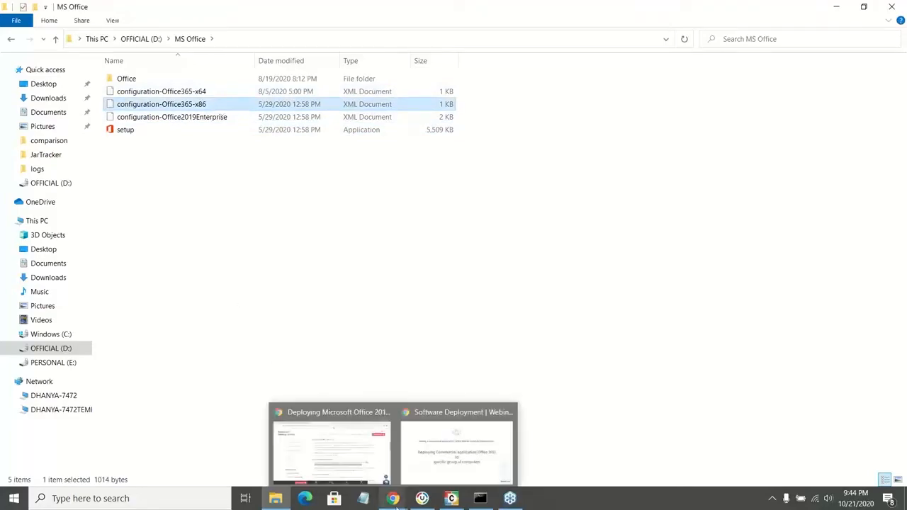
pyautogui.click(332, 447)
pyautogui.scroll(-1, 454, 283)
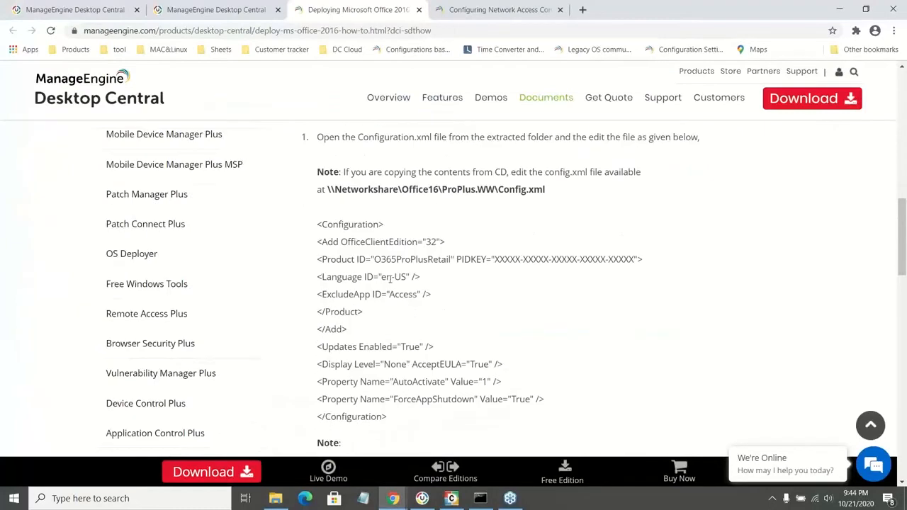
pyautogui.moveTo(317, 224); pyautogui.dragTo(415, 318)
pyautogui.click(459, 359)
pyautogui.scroll(-1, 419, 382)
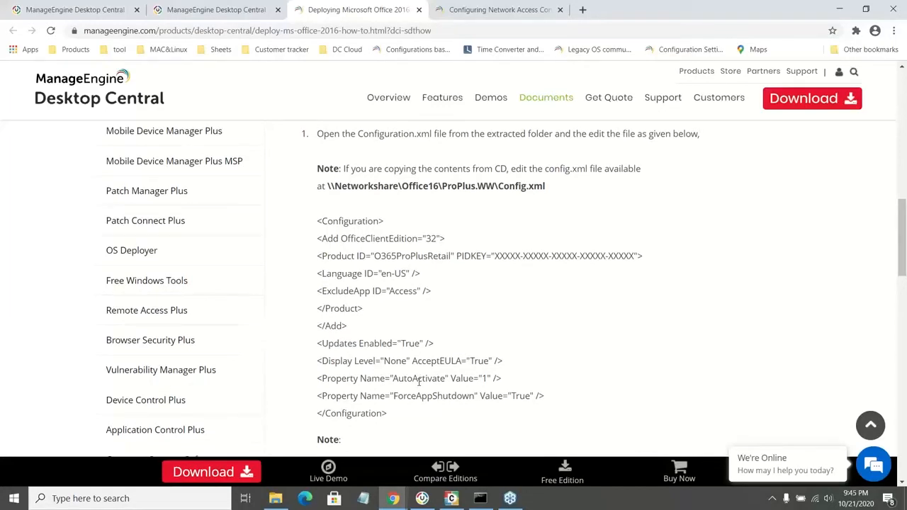
pyautogui.scroll(-2, 419, 382)
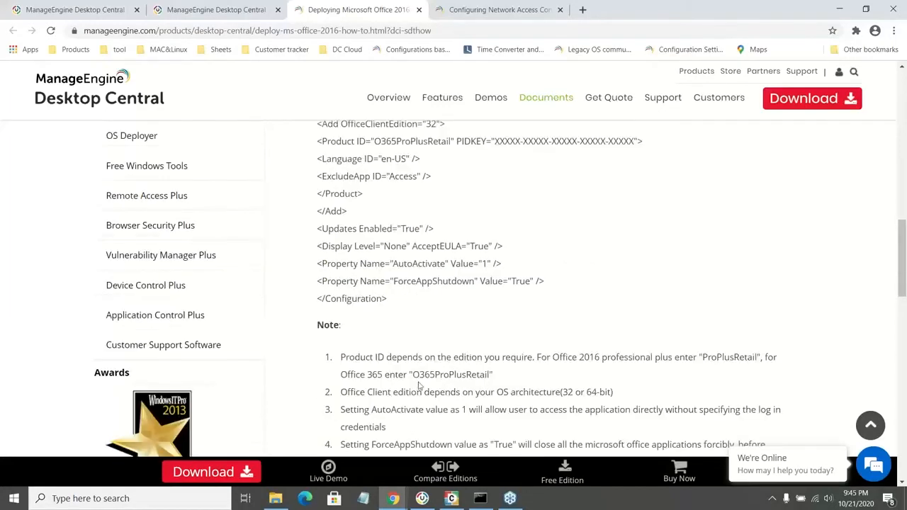
pyautogui.scroll(-1, 419, 385)
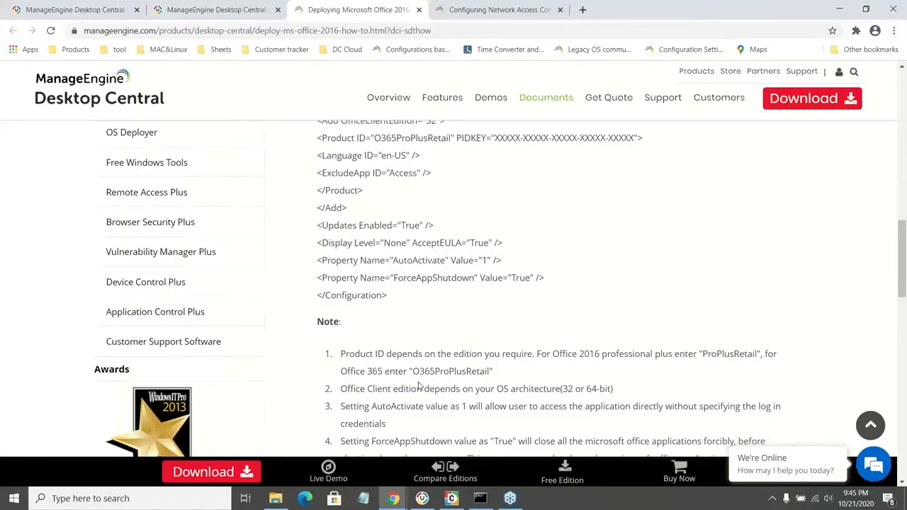
pyautogui.scroll(-2, 419, 386)
pyautogui.scroll(-2, 419, 383)
# Copy the guide's setup.exe /download command for the complete package and paste it into the Command Prompt in place of the extraction command.
pyautogui.moveTo(367, 331); pyautogui.dragTo(595, 331)
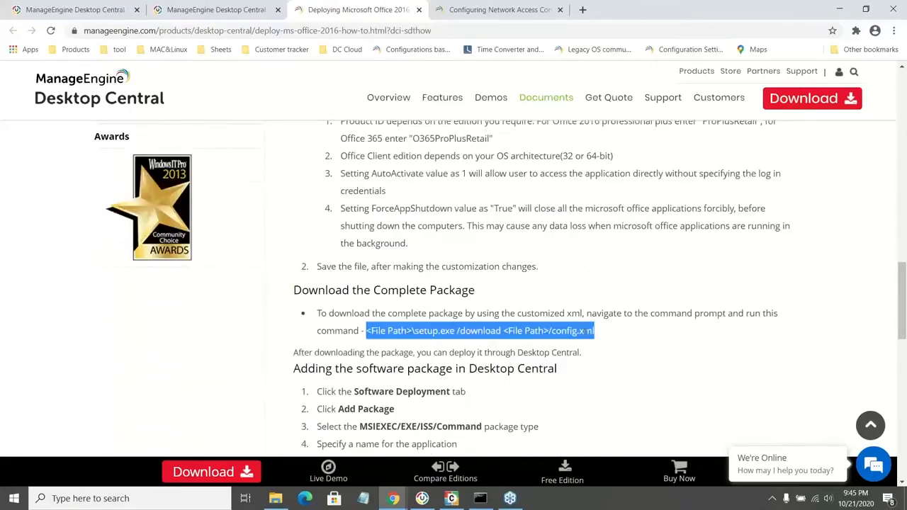
pyautogui.rightClick(585, 333)
pyautogui.click(604, 342)
pyautogui.click(480, 499)
pyautogui.press('Escape')
pyautogui.hotkey('ctrl', 'v')
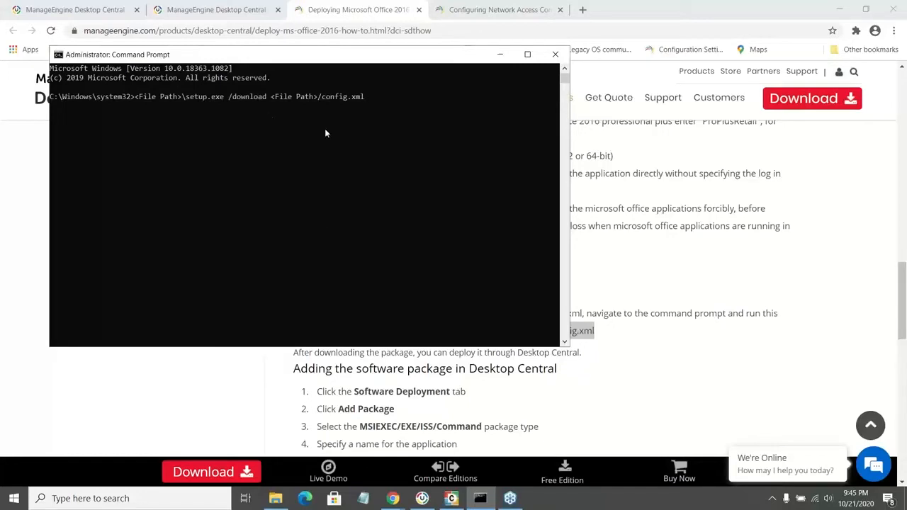
# Return to the MS Office folder in File Explorer.
pyautogui.click(278, 498)
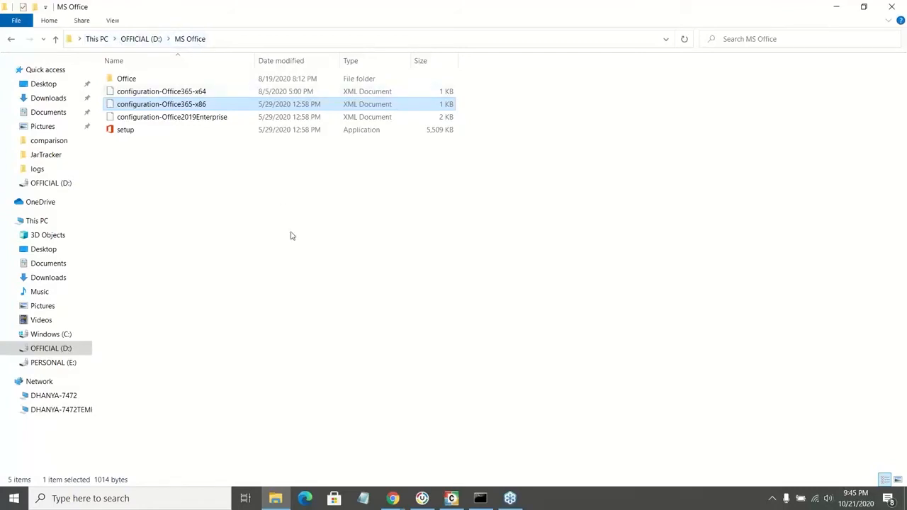
# Open the Data folder inside the Office folder to view the downloaded installation files.
pyautogui.doubleClick(141, 81)
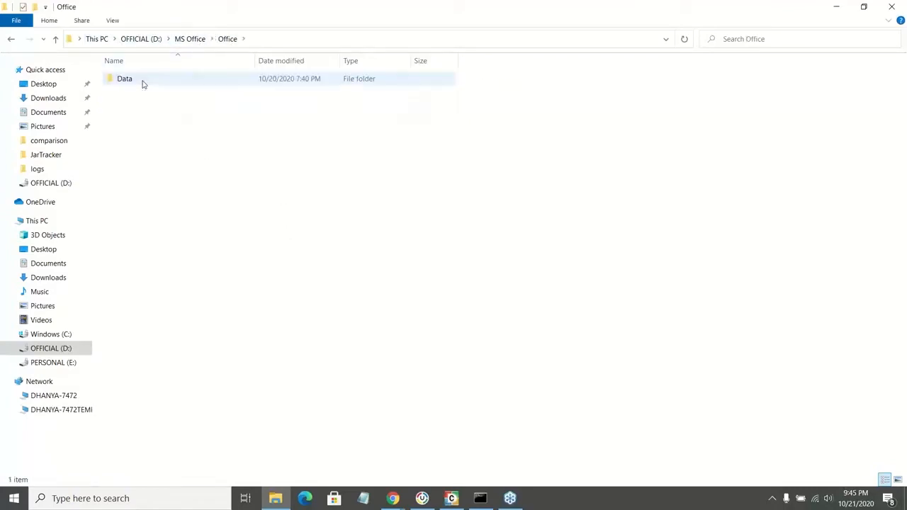
pyautogui.click(148, 80)
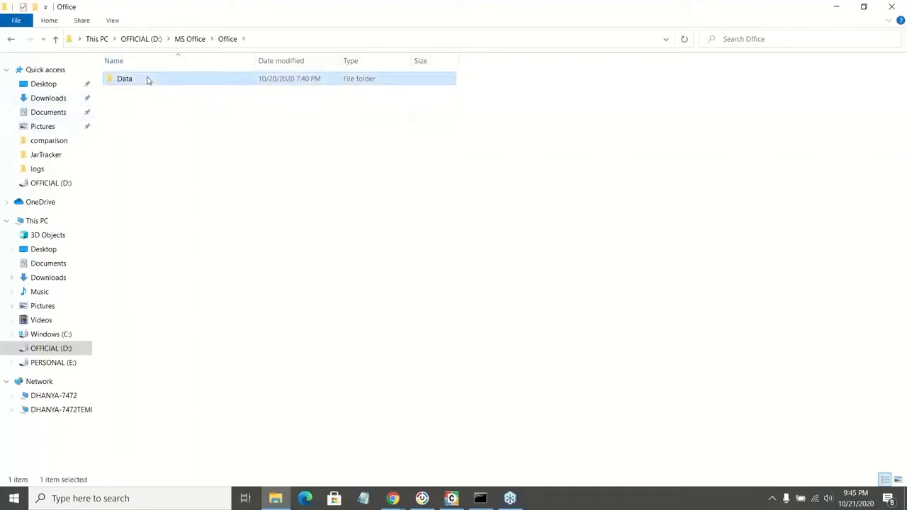
pyautogui.doubleClick(148, 80)
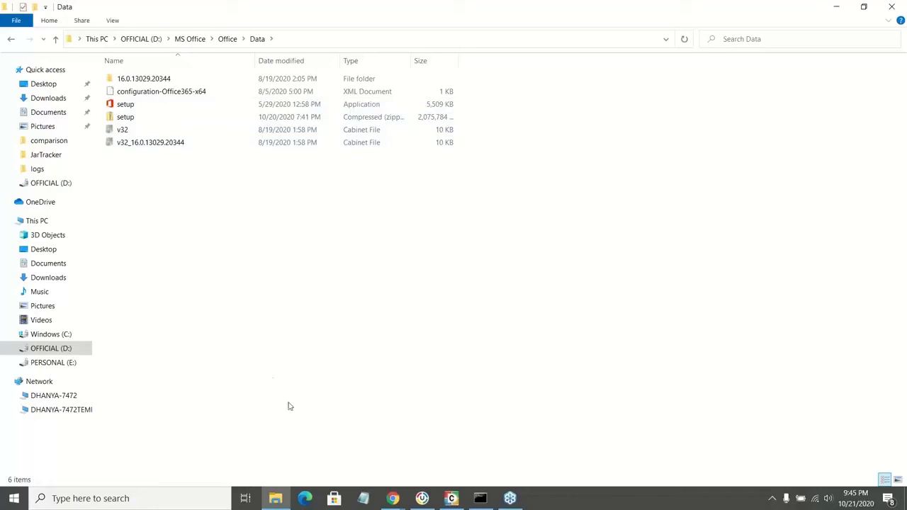
# Switch to the Office deployment guide in Chrome and review the instructions for adding the software package in Desktop Central.
pyautogui.moveTo(399, 501)
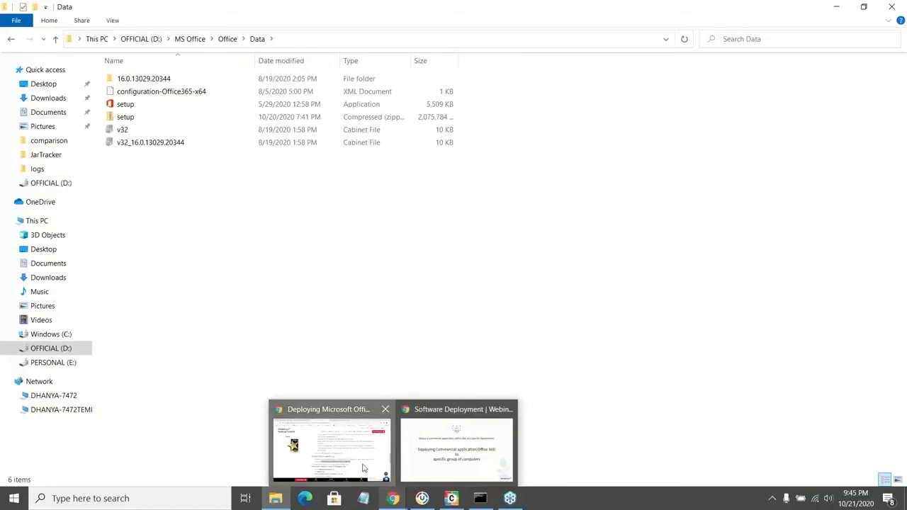
pyautogui.moveTo(362, 468)
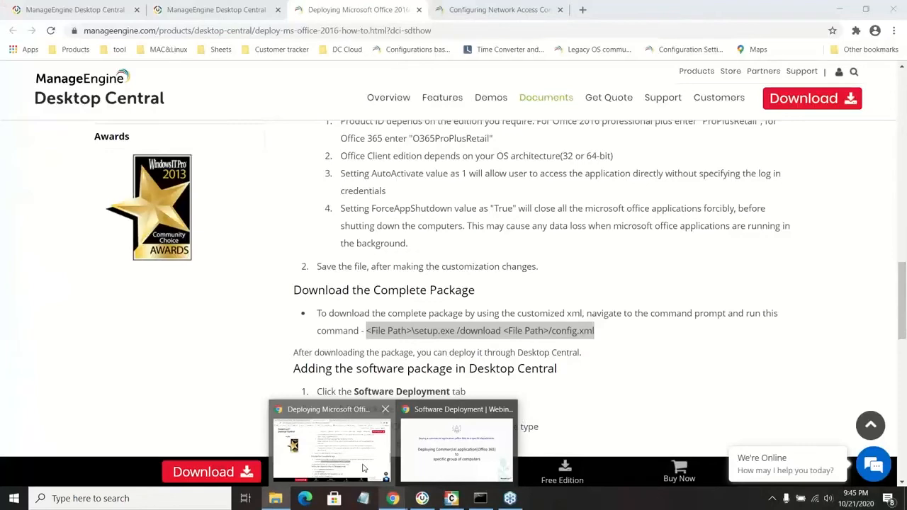
pyautogui.click(362, 468)
pyautogui.scroll(-2, 362, 289)
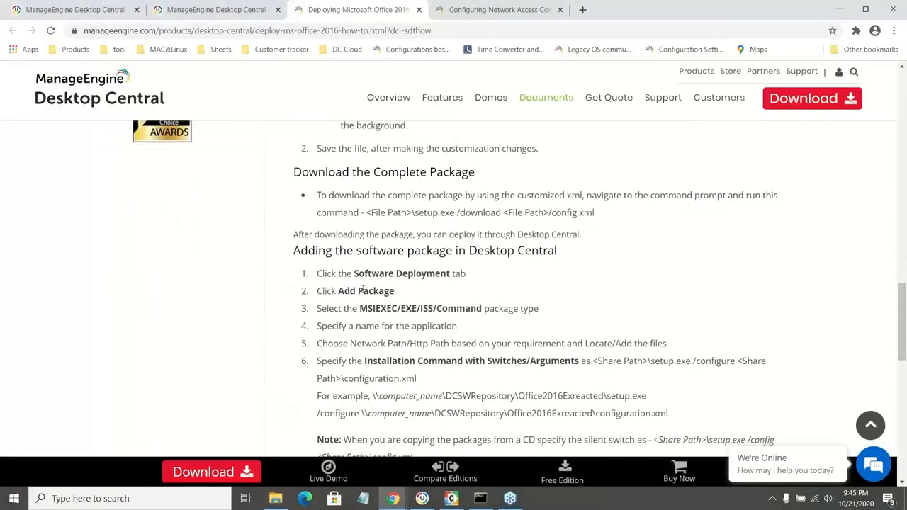
# Start adding a new Windows package from the software packages list in Desktop Central.
pyautogui.click(76, 10)
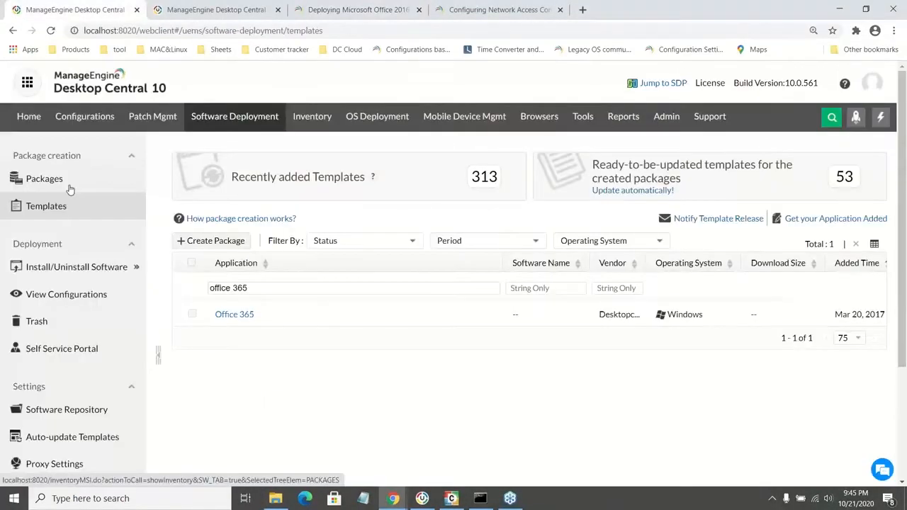
pyautogui.click(69, 187)
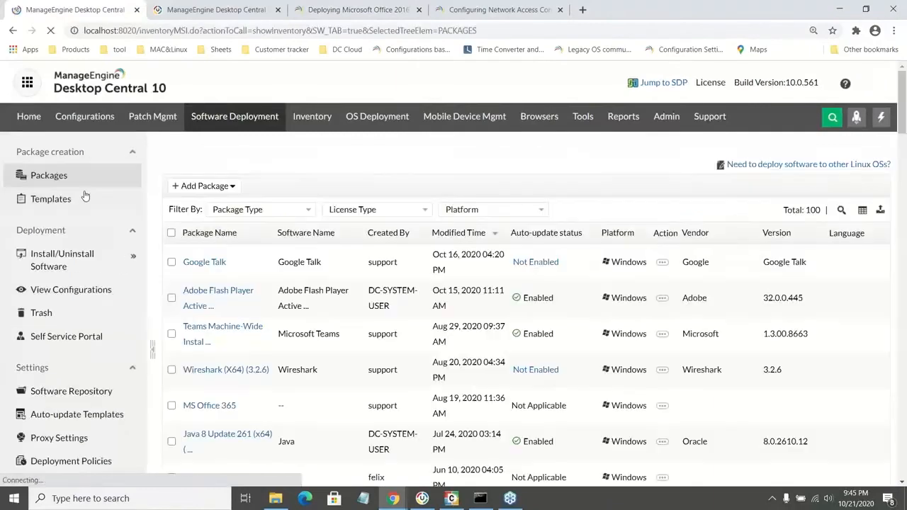
pyautogui.click(204, 185)
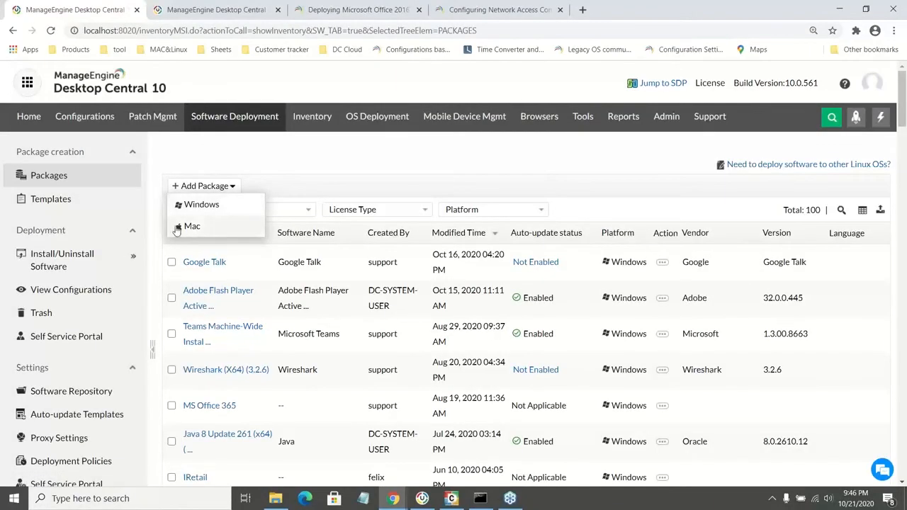
pyautogui.click(205, 211)
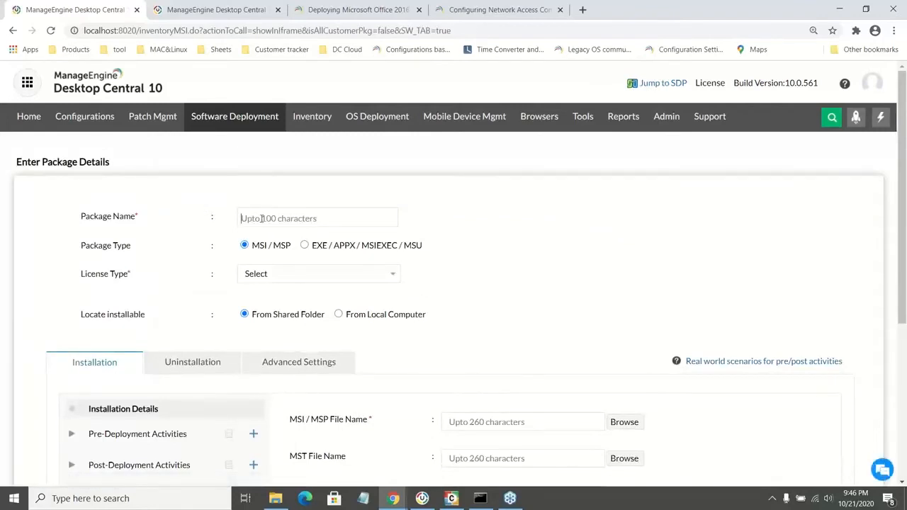
# Name the package "office 365", with package type EXE / APPX / MSIEXEC / MSU and a Commercial license.
pyautogui.write('office')
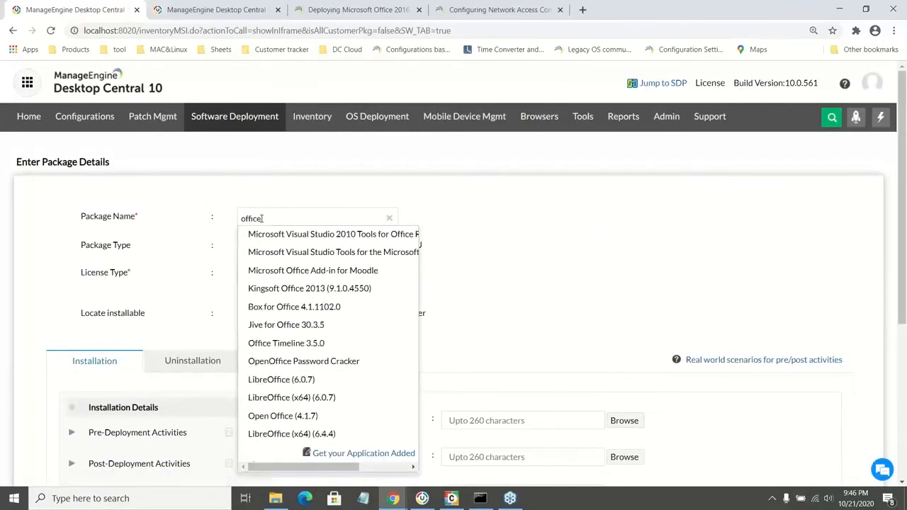
pyautogui.write(' 365')
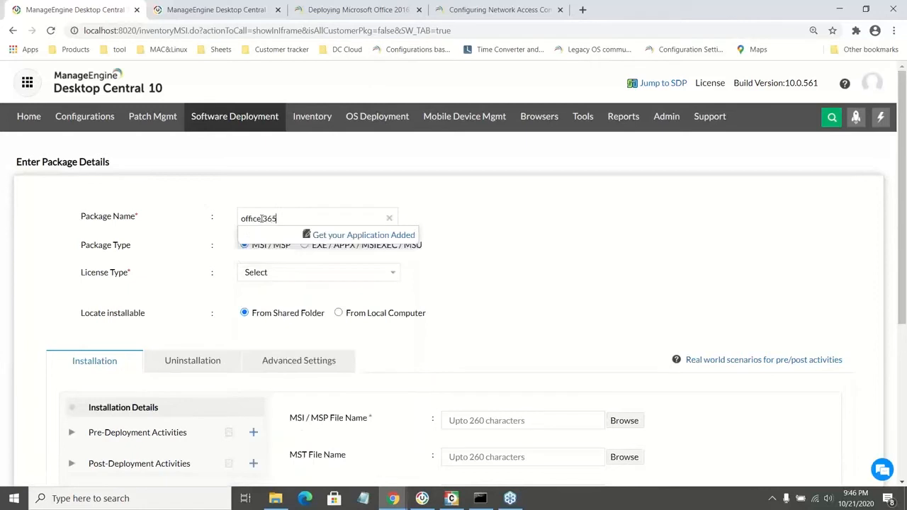
pyautogui.click(488, 241)
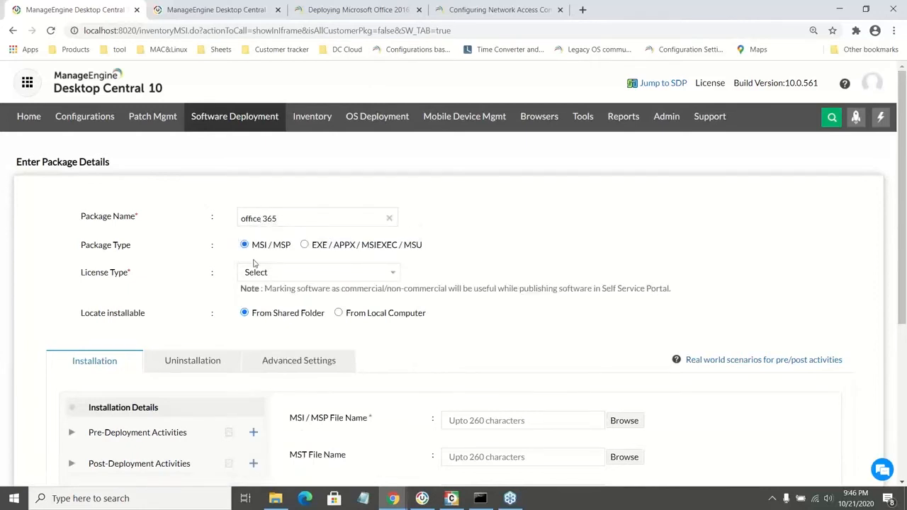
pyautogui.moveTo(253, 245); pyautogui.dragTo(423, 245)
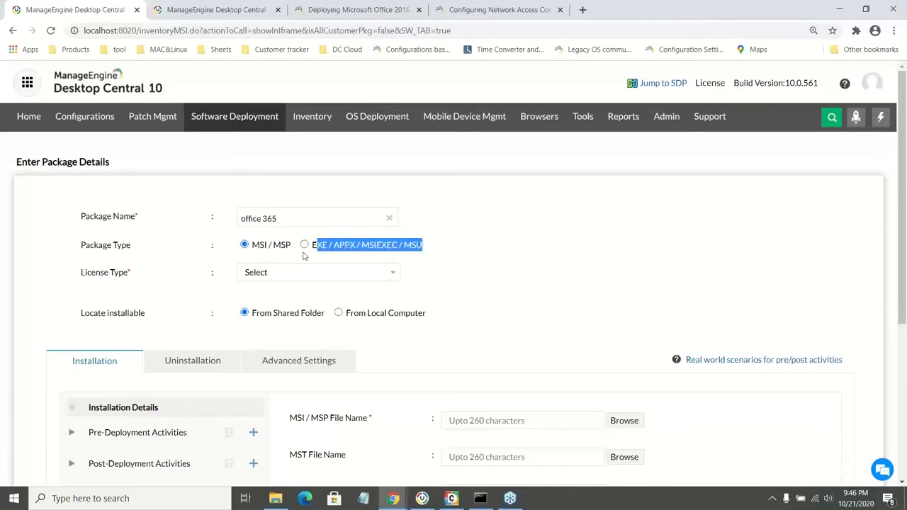
pyautogui.click(304, 245)
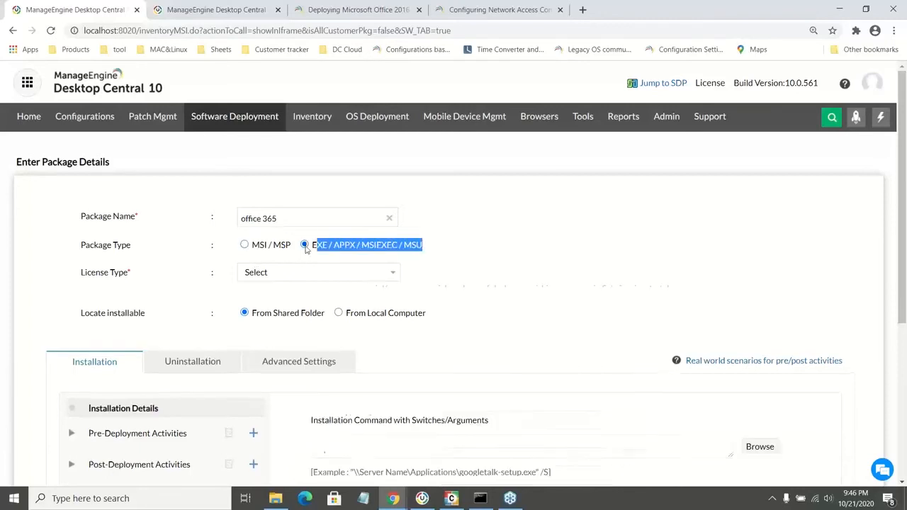
pyautogui.click(246, 277)
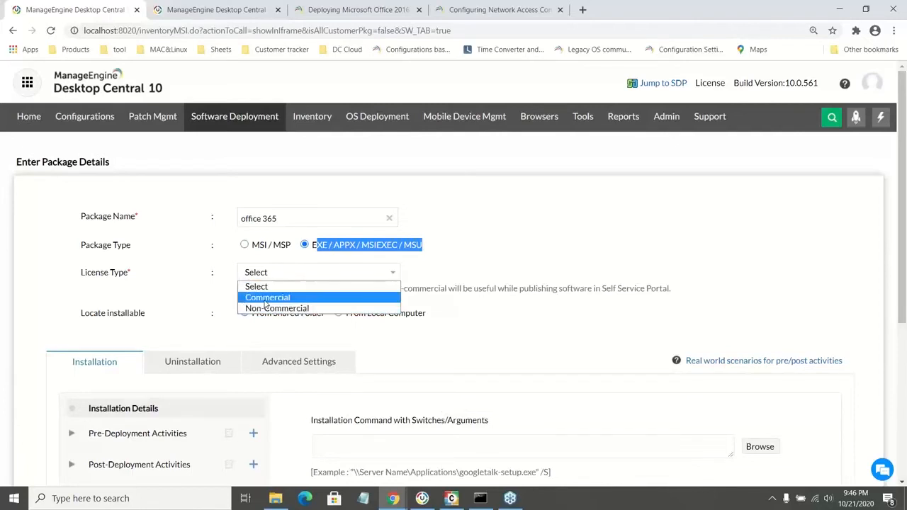
pyautogui.click(264, 301)
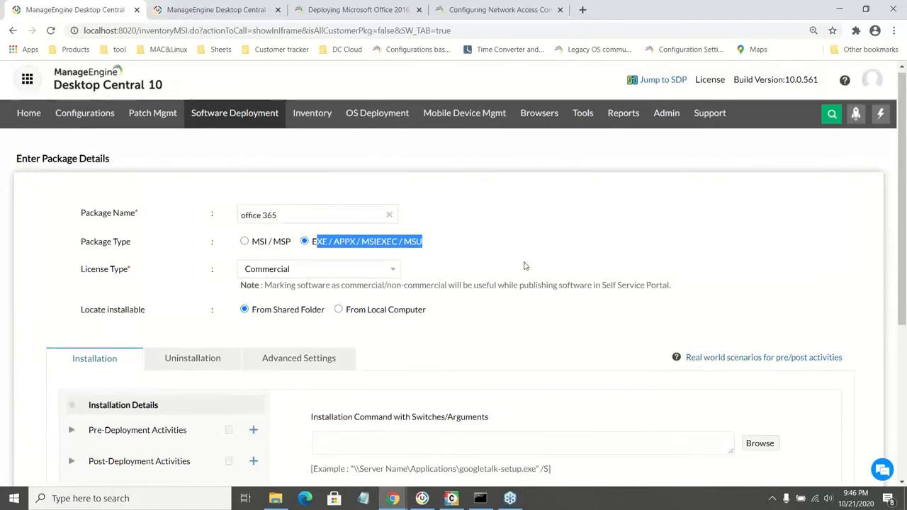
# Review the shared folder option and the software repository's network share settings for choosing an existing share.
pyautogui.scroll(-2, 525, 265)
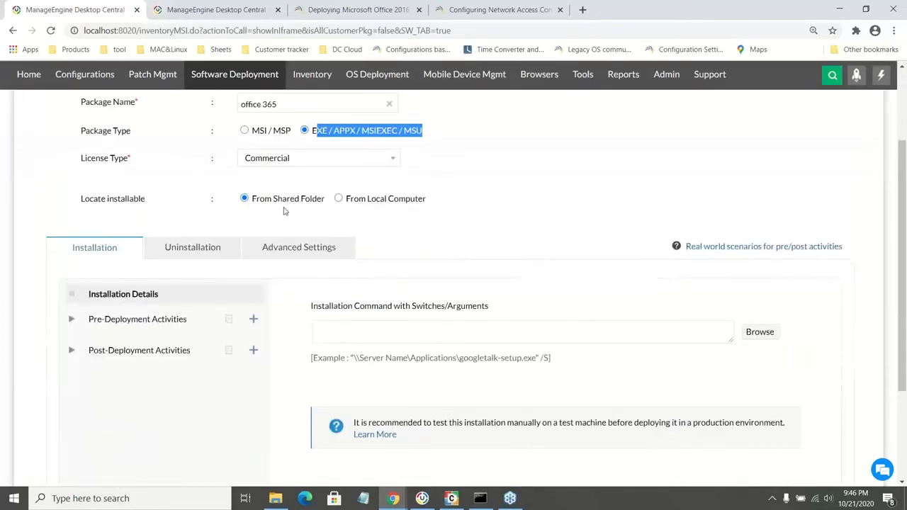
pyautogui.moveTo(264, 197); pyautogui.dragTo(313, 193)
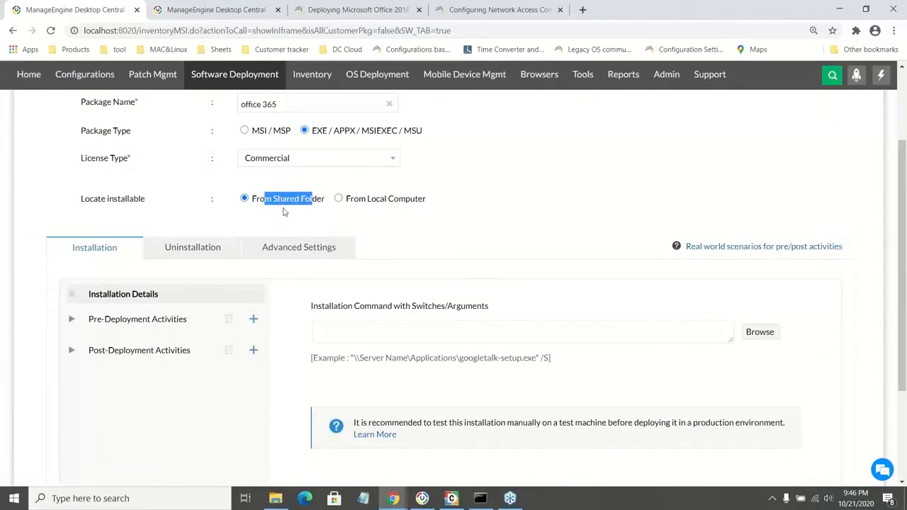
pyautogui.click(184, 5)
pyautogui.click(202, 79)
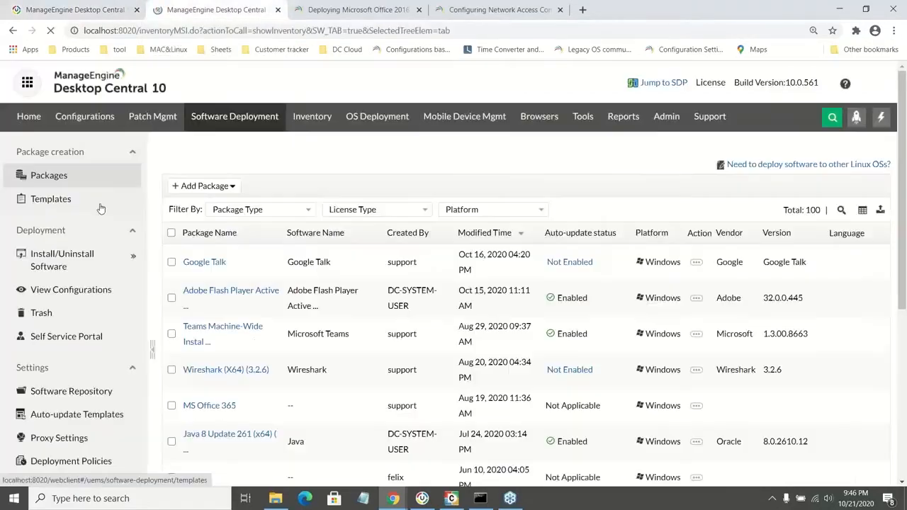
pyautogui.click(86, 394)
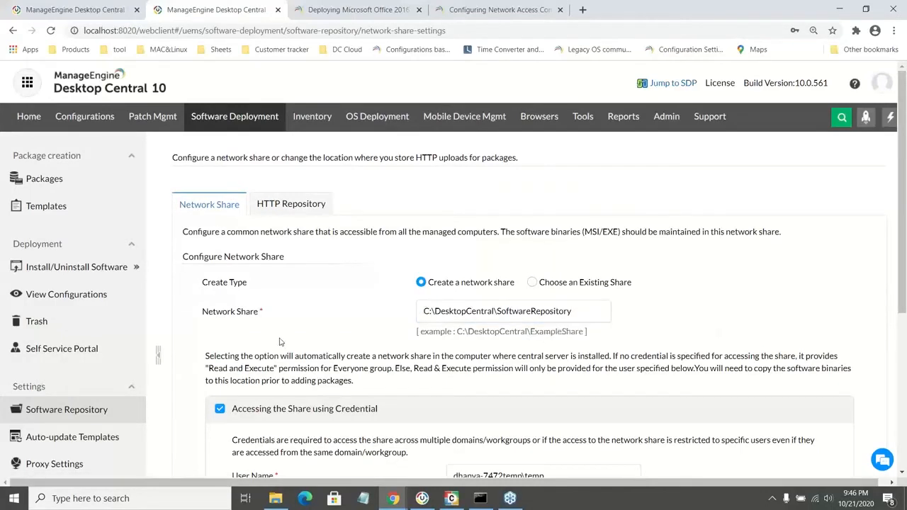
pyautogui.click(531, 283)
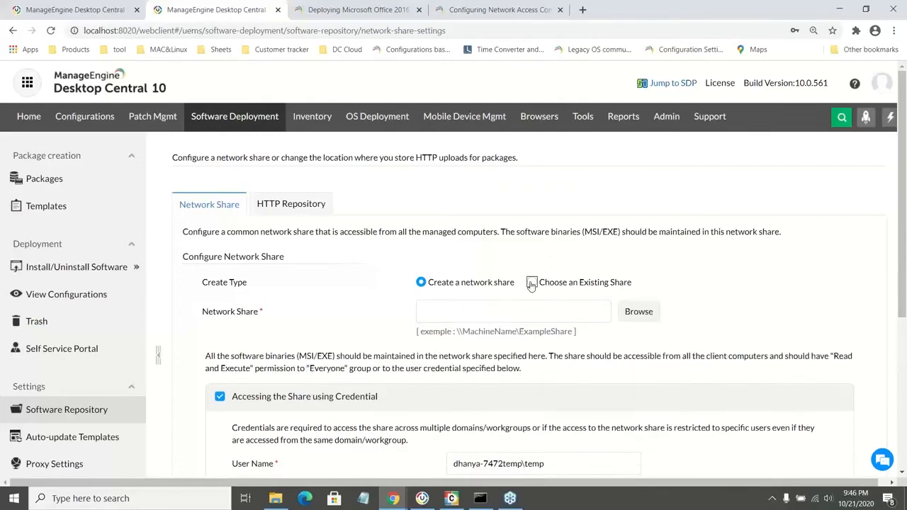
pyautogui.click(453, 305)
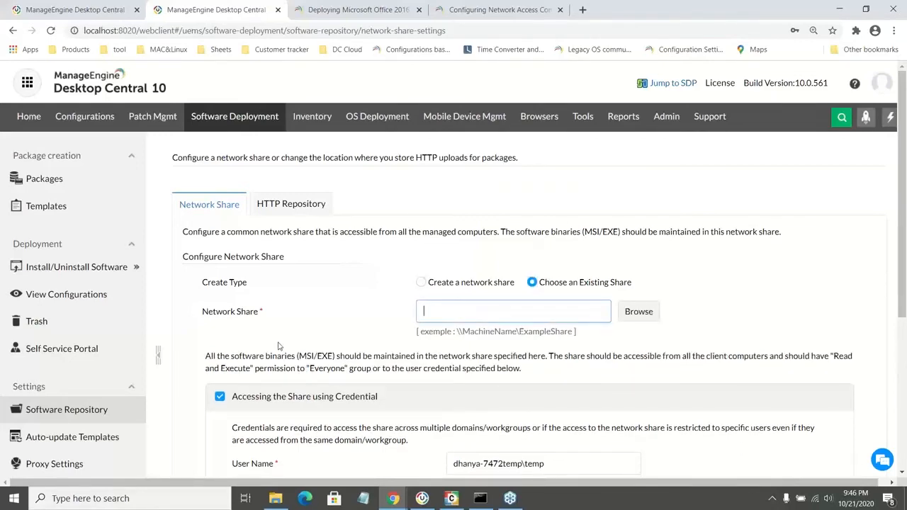
pyautogui.scroll(-1, 280, 348)
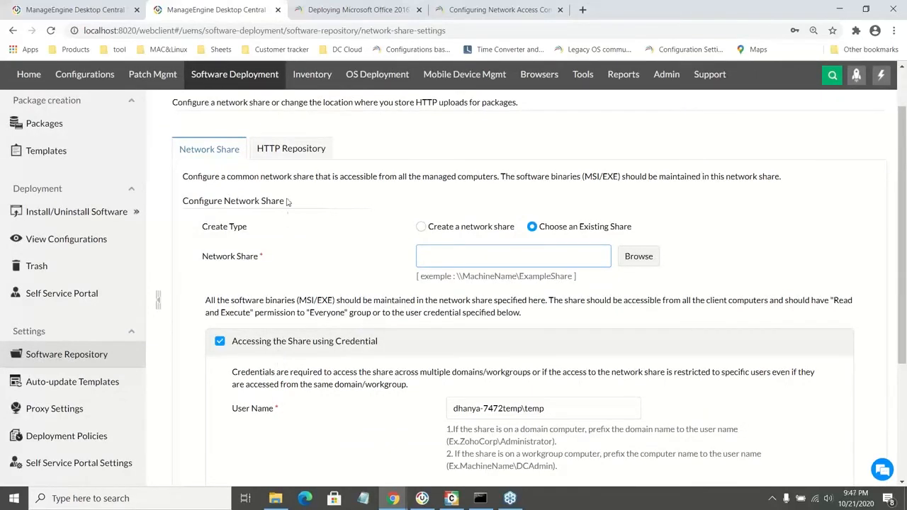
# Examine the HTTP repository's current and new location settings, and return to the package form's shared folder option.
pyautogui.click(291, 163)
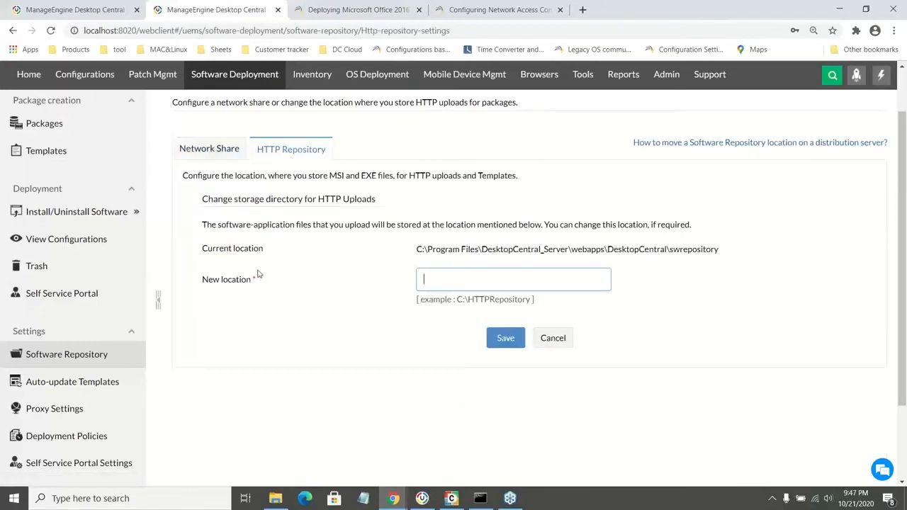
pyautogui.moveTo(413, 255); pyautogui.dragTo(715, 258)
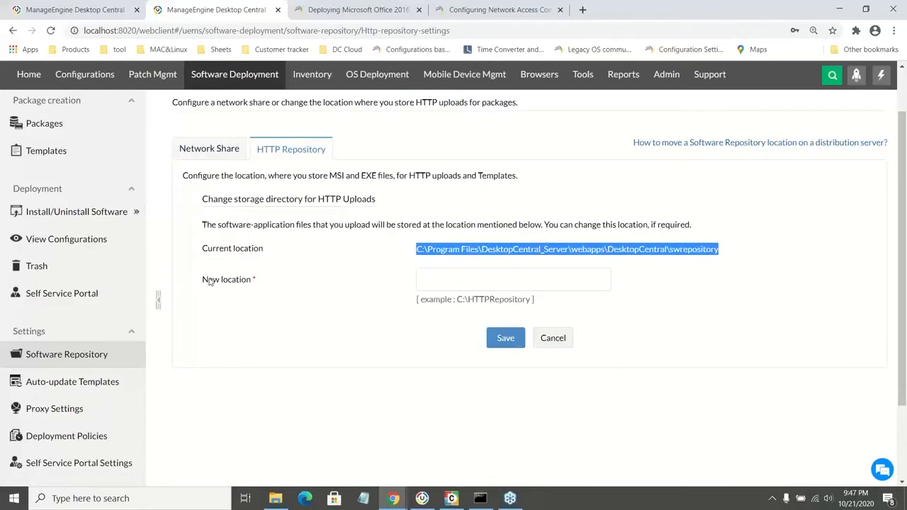
pyautogui.moveTo(211, 283); pyautogui.dragTo(257, 283)
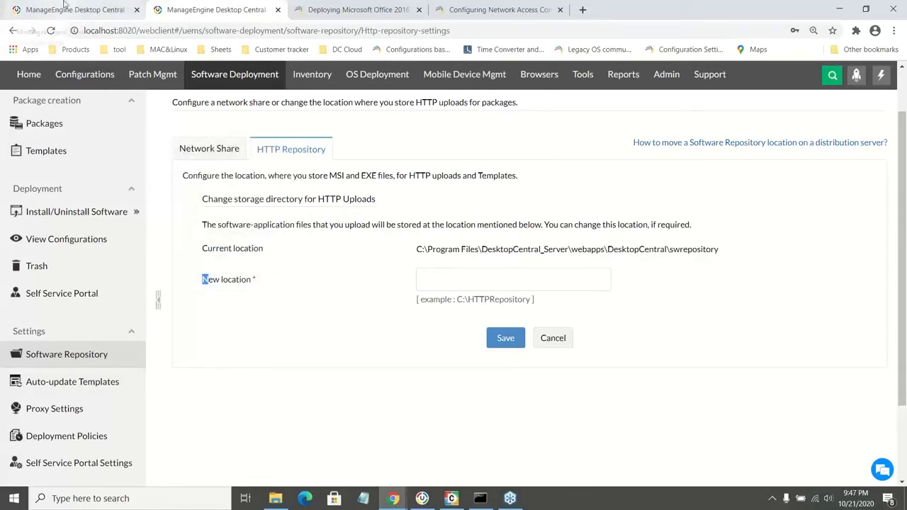
pyautogui.click(63, 4)
pyautogui.moveTo(272, 199); pyautogui.dragTo(312, 201)
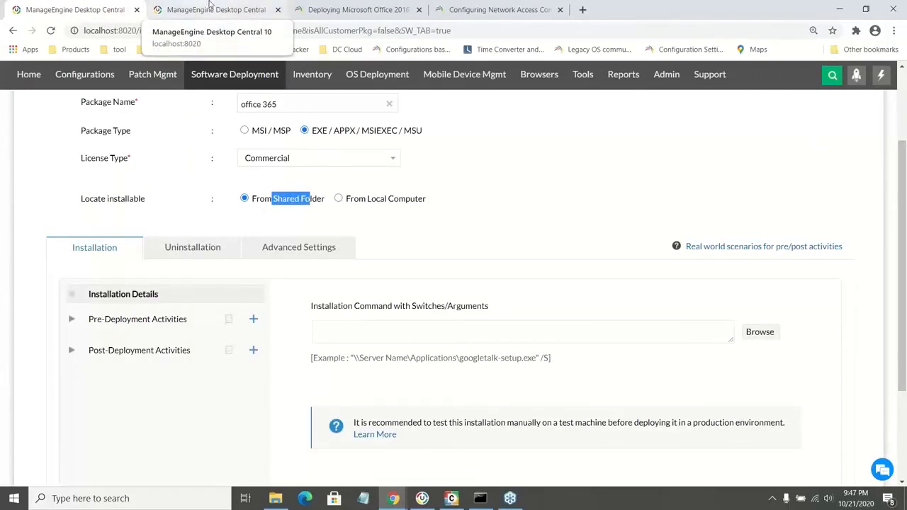
# Copy "<Share Path>\setup.exe /config <Share Path>\config.xml" from the deployment guide into the package's installation command.
pyautogui.click(413, 330)
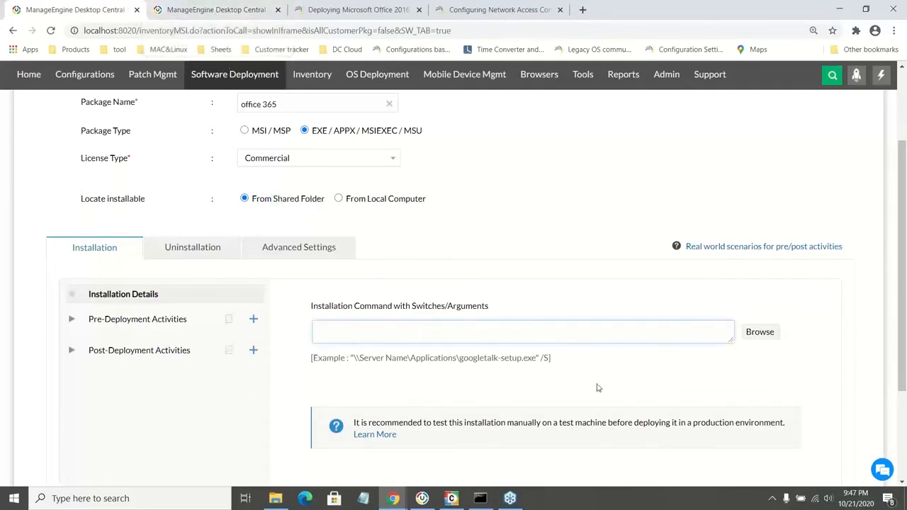
pyautogui.click(379, 10)
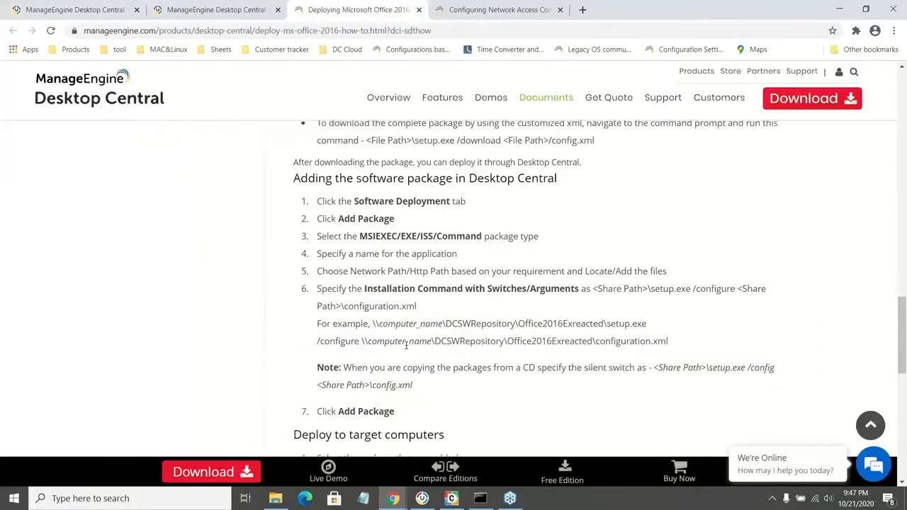
pyautogui.scroll(-1, 406, 345)
pyautogui.moveTo(411, 343); pyautogui.dragTo(653, 325)
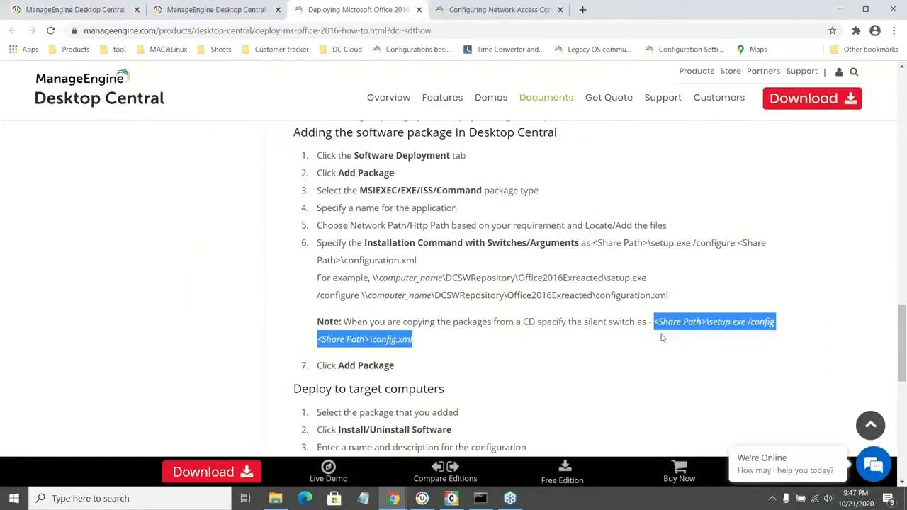
pyautogui.rightClick(362, 340)
pyautogui.click(378, 354)
pyautogui.click(29, 6)
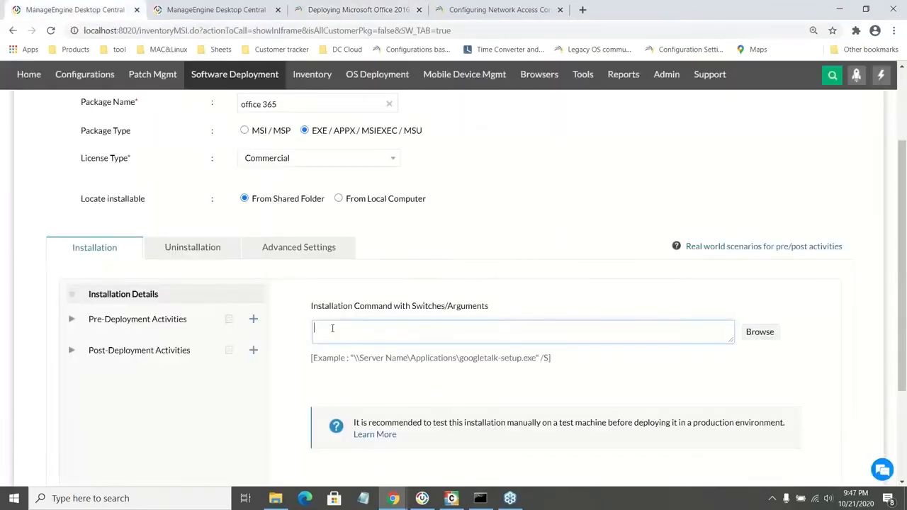
pyautogui.hotkey('ctrl', 'v')
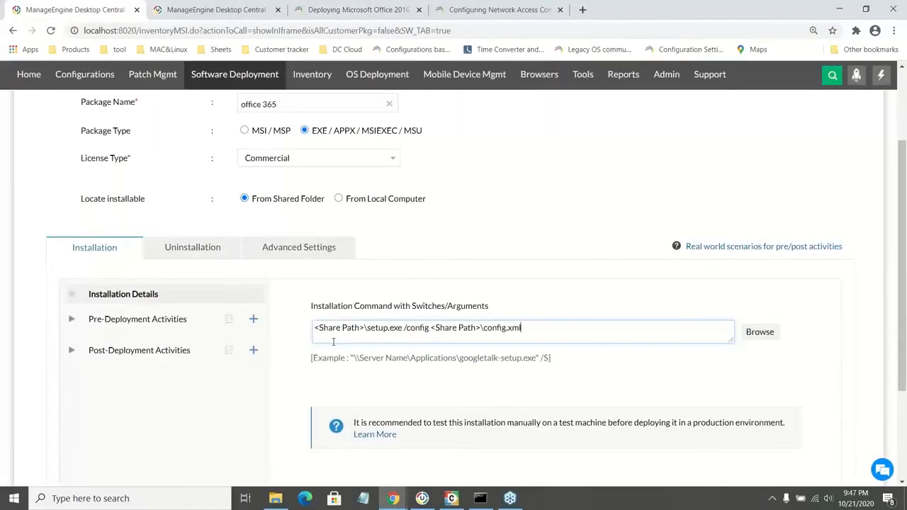
# Examine the first share path placeholder in the installation command against the example network path below it.
pyautogui.click(338, 341)
pyautogui.moveTo(365, 329); pyautogui.dragTo(311, 329)
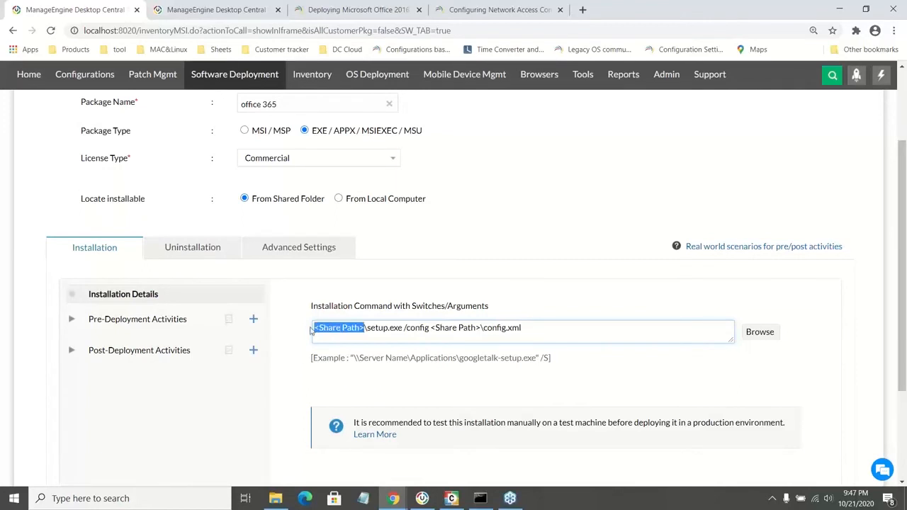
pyautogui.moveTo(356, 358); pyautogui.dragTo(544, 359)
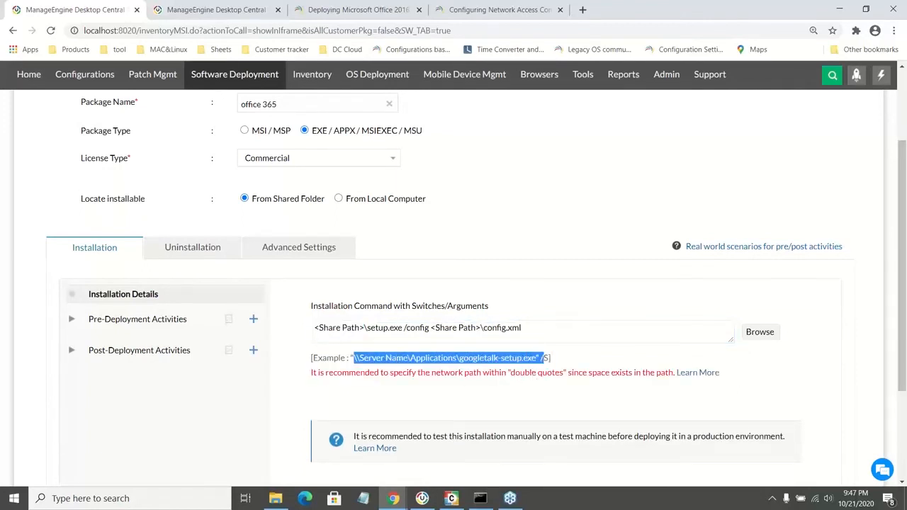
# Select the full shared-folder installation command, and switch the installable's location to From Local Computer.
pyautogui.click(383, 358)
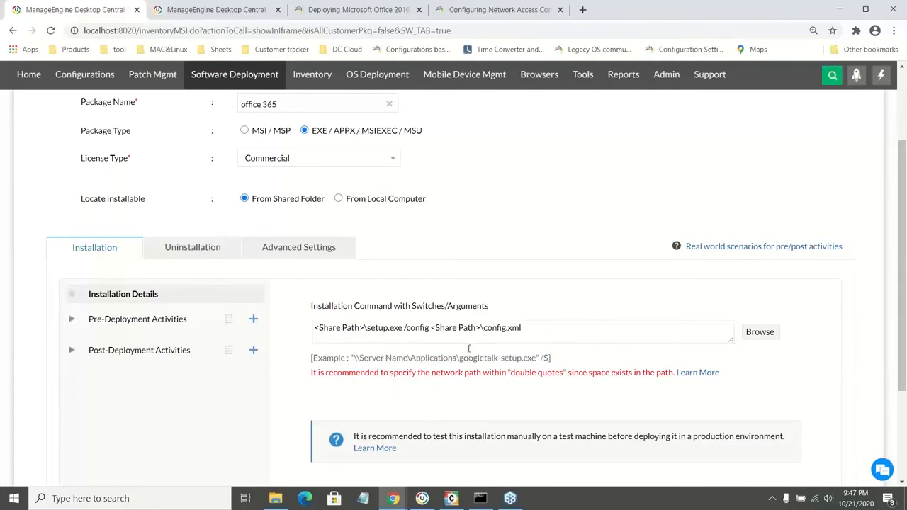
pyautogui.scroll(-1, 462, 352)
pyautogui.scroll(-3, 425, 351)
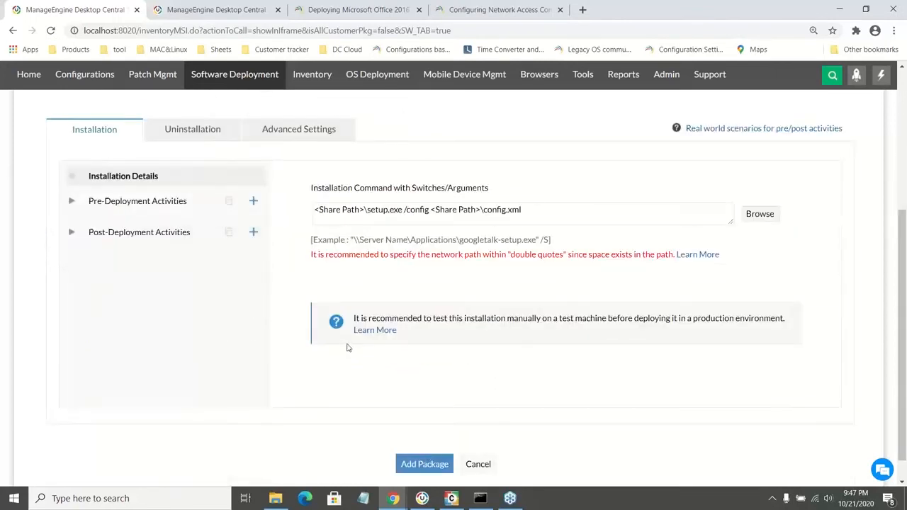
pyautogui.scroll(2, 347, 347)
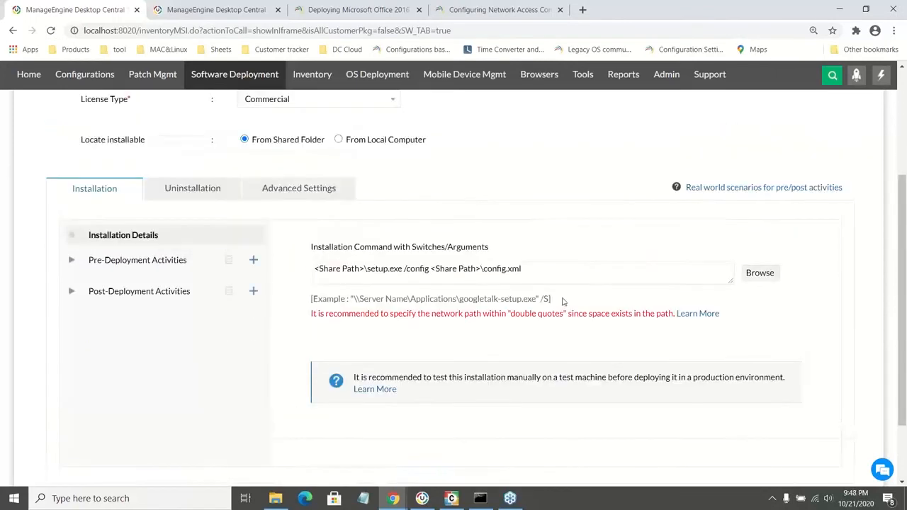
pyautogui.moveTo(530, 269); pyautogui.dragTo(313, 269)
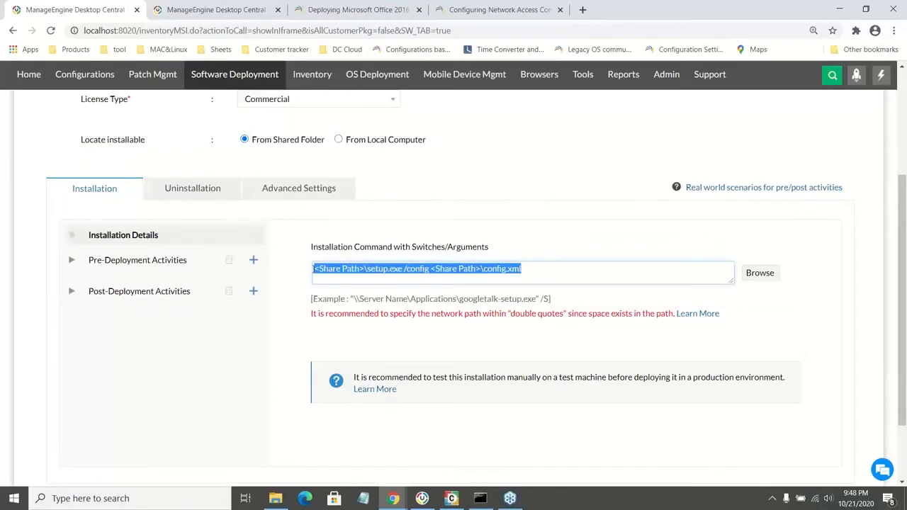
pyautogui.click(338, 140)
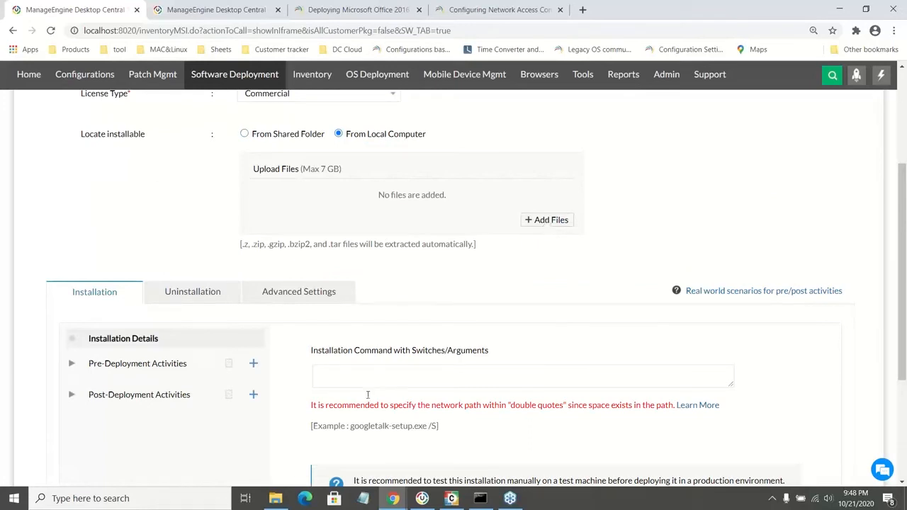
# In File Explorer, select the Office Data folder's contents except the setup zip, and review the option for sending them to a compressed folder.
pyautogui.click(284, 500)
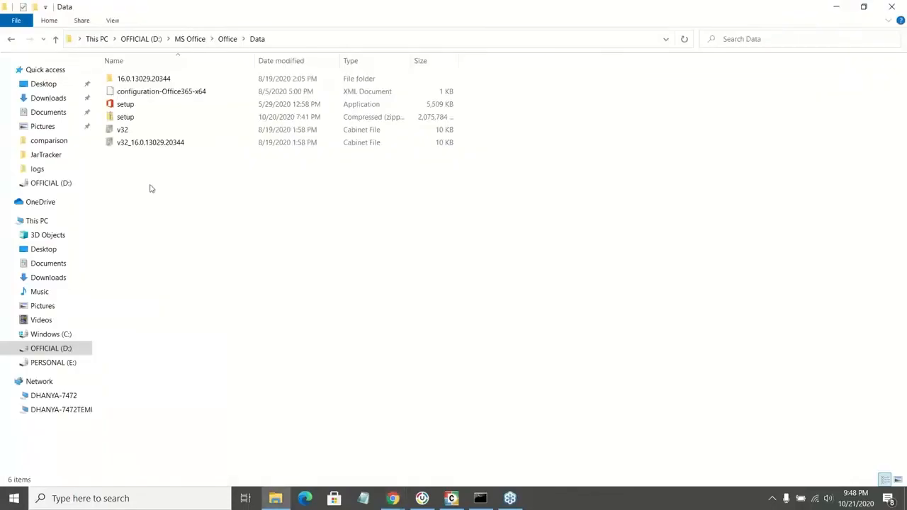
pyautogui.moveTo(149, 188); pyautogui.dragTo(167, 77)
pyautogui.keyDown('ctrl'); pyautogui.click(147, 120); pyautogui.keyUp('ctrl')
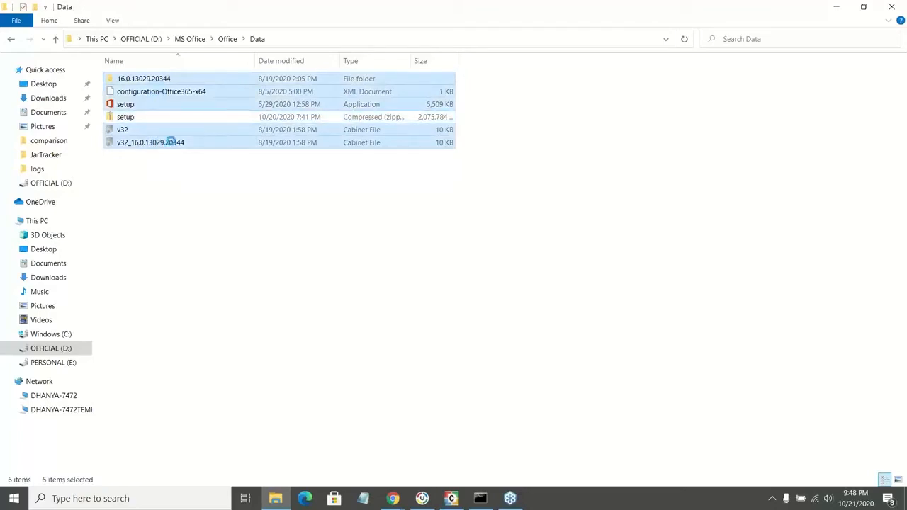
pyautogui.rightClick(169, 144)
pyautogui.moveTo(214, 256)
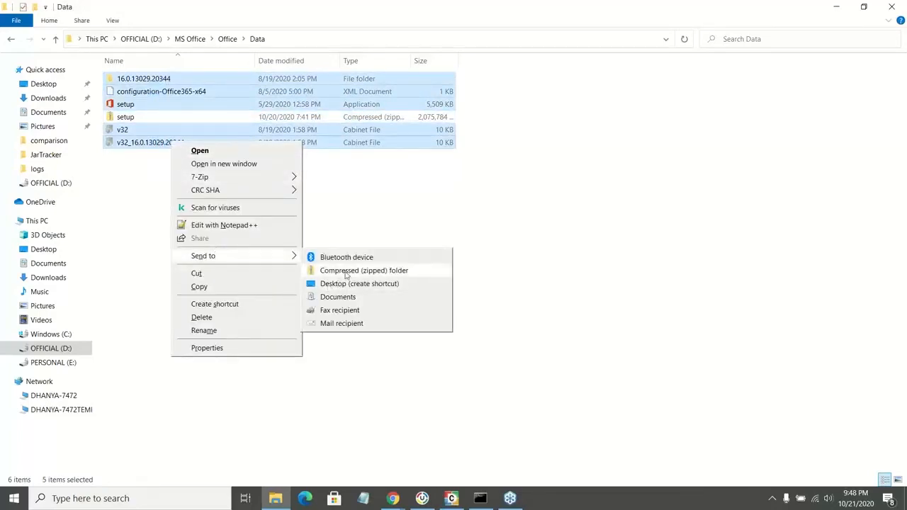
pyautogui.click(122, 244)
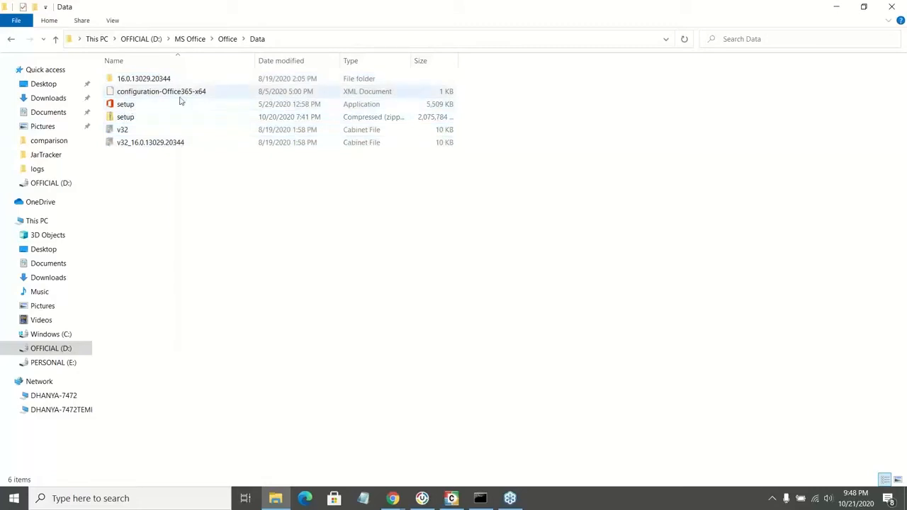
# Return to the Desktop Central package form and set the installation command to "setup.exe /config config.xml", without the share path placeholders.
pyautogui.moveTo(396, 499)
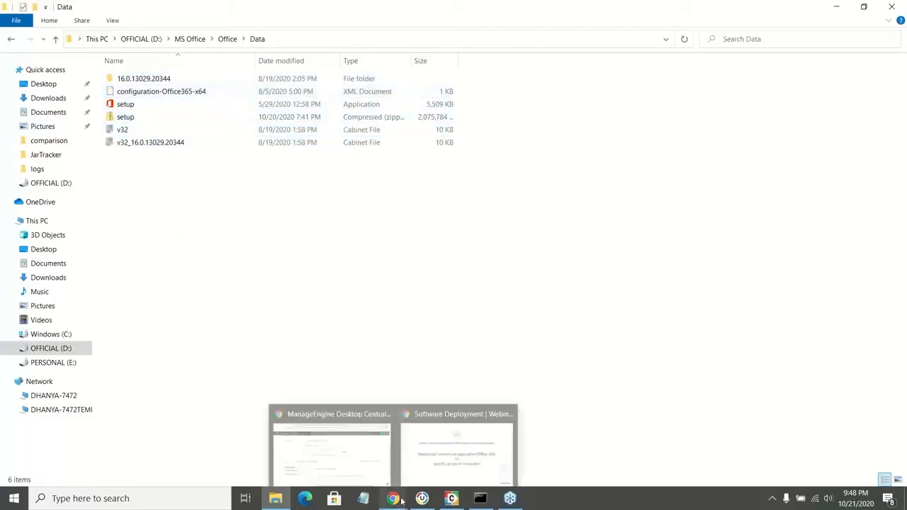
pyautogui.click(332, 446)
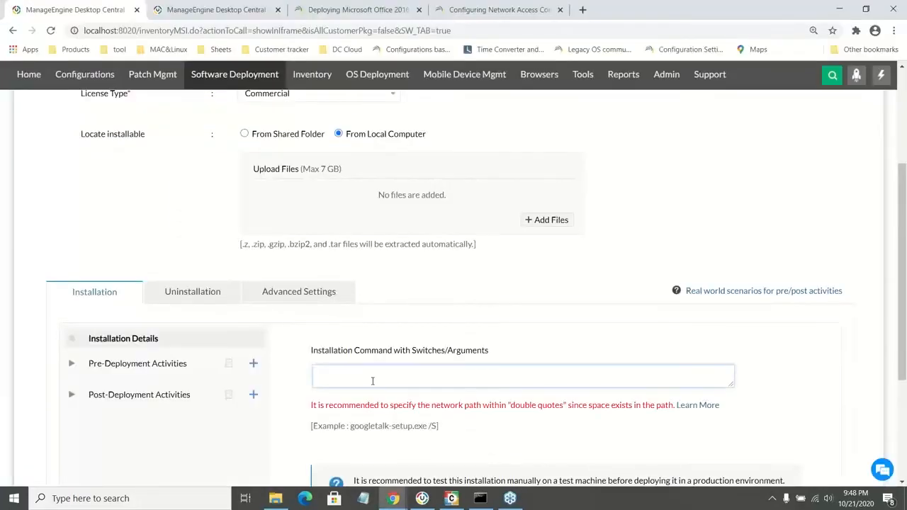
pyautogui.click(369, 374)
pyautogui.hotkey('ctrl', 'v')
pyautogui.moveTo(367, 372); pyautogui.dragTo(314, 372)
pyautogui.press('BackSpace')
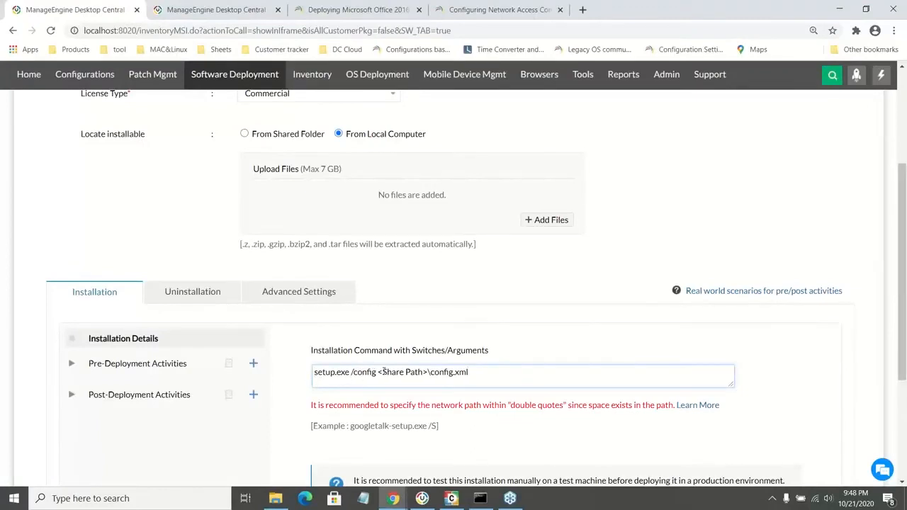
pyautogui.moveTo(376, 372); pyautogui.dragTo(429, 371)
pyautogui.press('BackSpace')
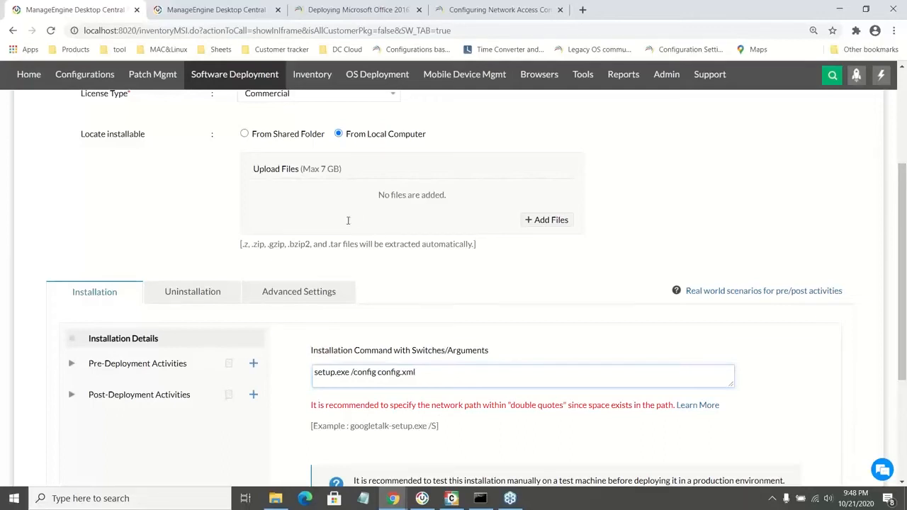
pyautogui.doubleClick(328, 377)
pyautogui.click(394, 376)
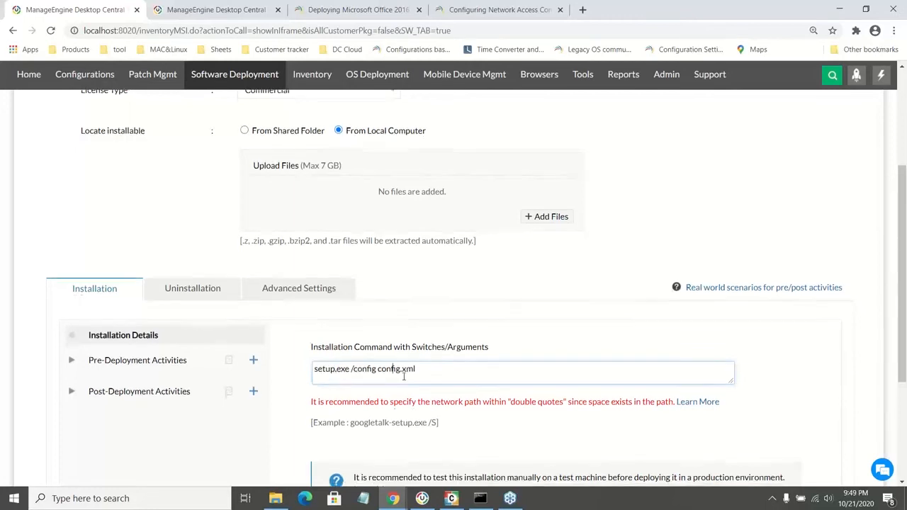
# Add a Check Free Disk Space condition to the installation's pre-deployment activities, with a minimum space of 2048 MB on disk C.
pyautogui.scroll(-3, 29, 198)
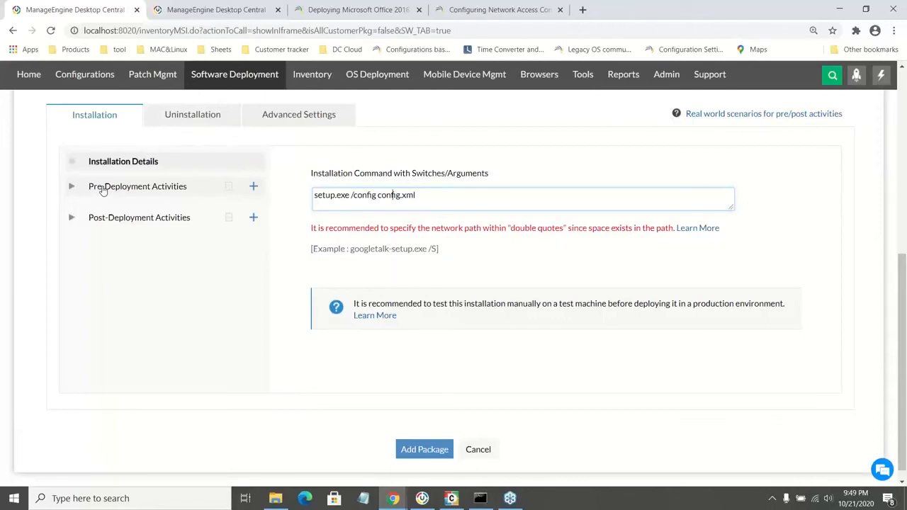
pyautogui.click(103, 190)
pyautogui.moveTo(708, 217); pyautogui.dragTo(139, 246)
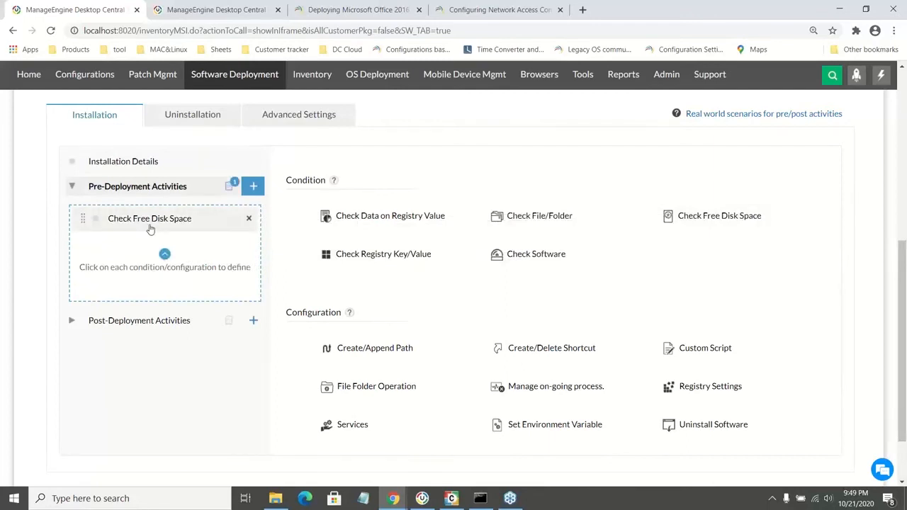
pyautogui.click(149, 225)
pyautogui.click(488, 223)
pyautogui.write('20')
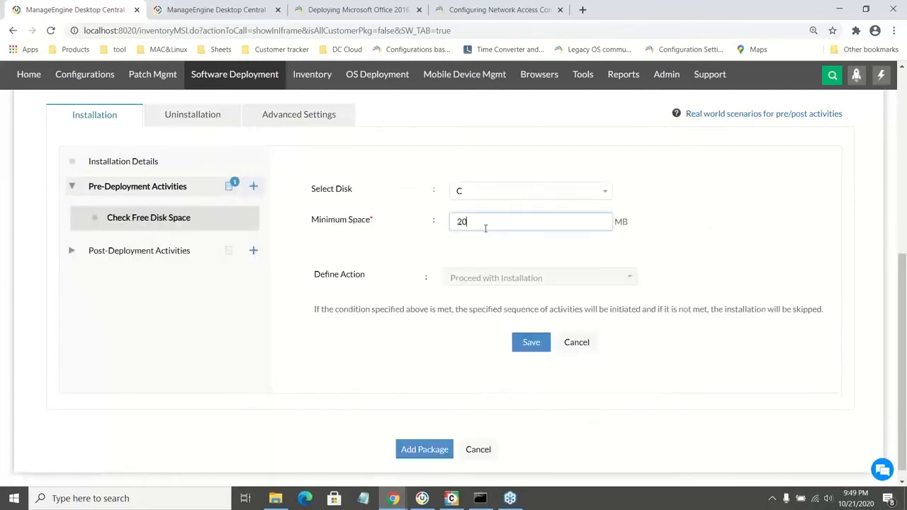
pyautogui.write('48')
pyautogui.click(439, 251)
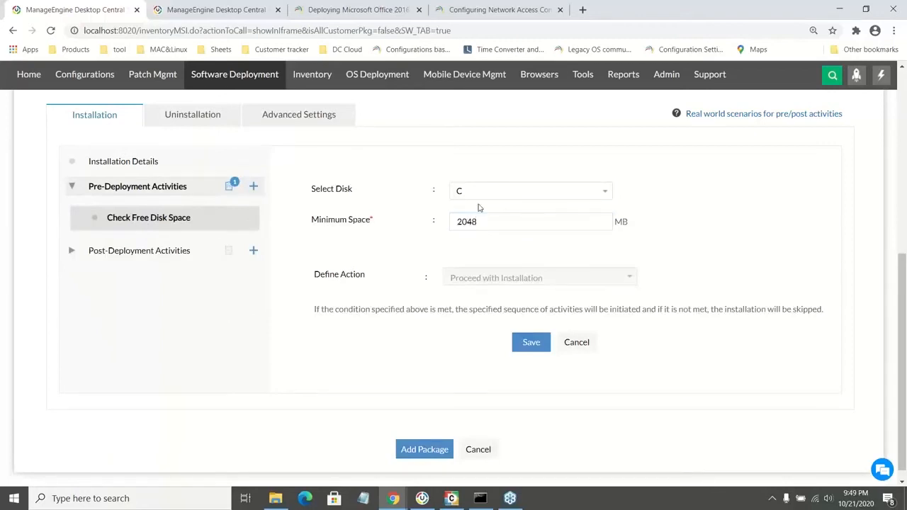
# Add a Create/Delete Shortcut configuration to the installation's post-deployment activities and open its settings.
pyautogui.click(254, 252)
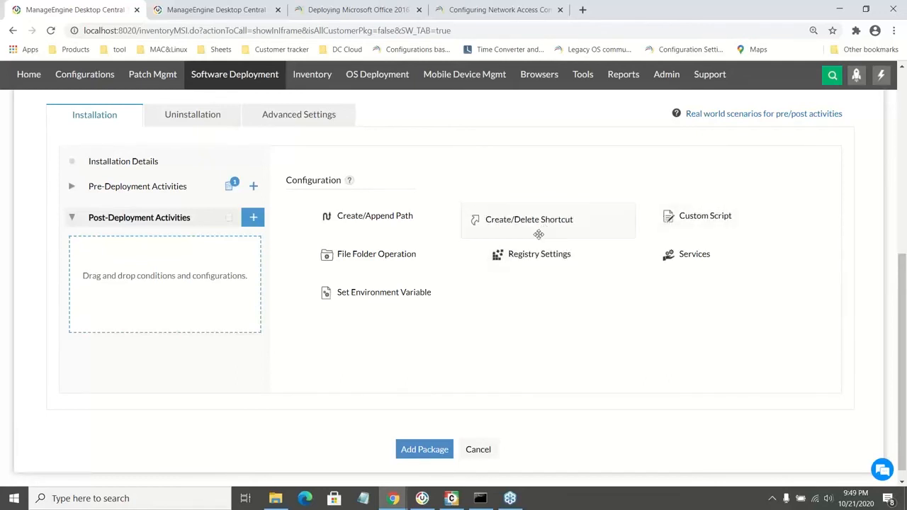
pyautogui.moveTo(537, 231); pyautogui.dragTo(168, 275)
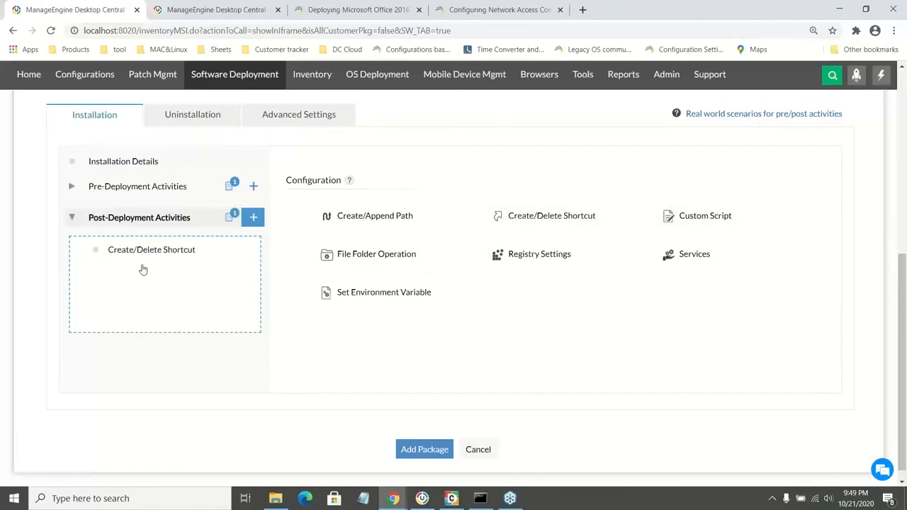
pyautogui.click(142, 251)
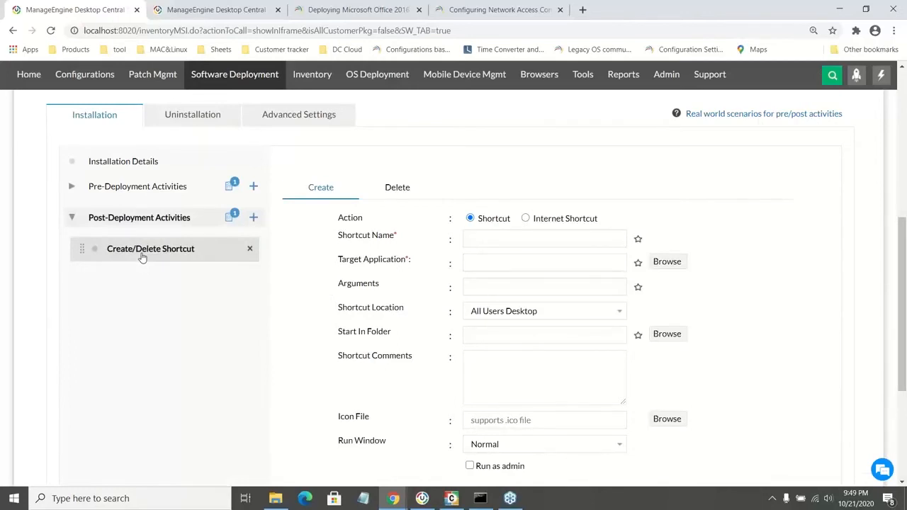
# Review the pre-deployment activities, installation details and post-deployment activities, as well as the package's uninstallation settings.
pyautogui.click(145, 194)
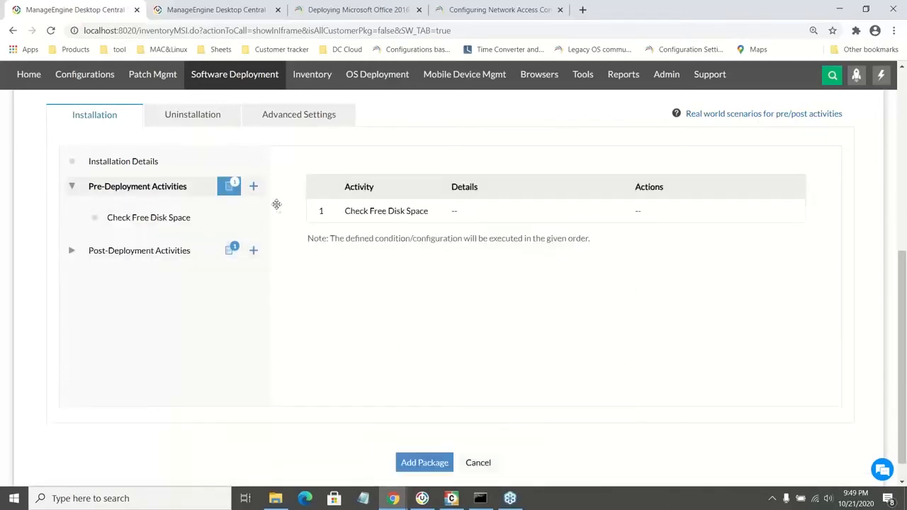
pyautogui.click(144, 161)
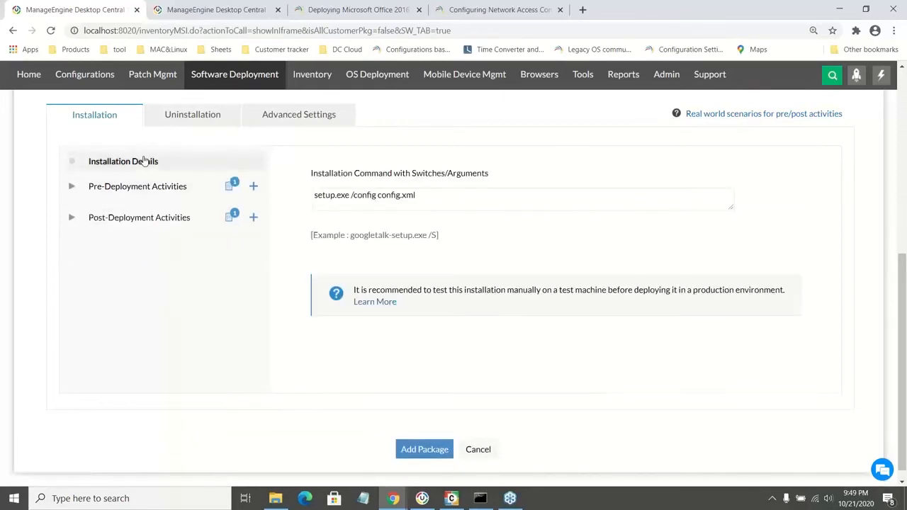
pyautogui.click(141, 222)
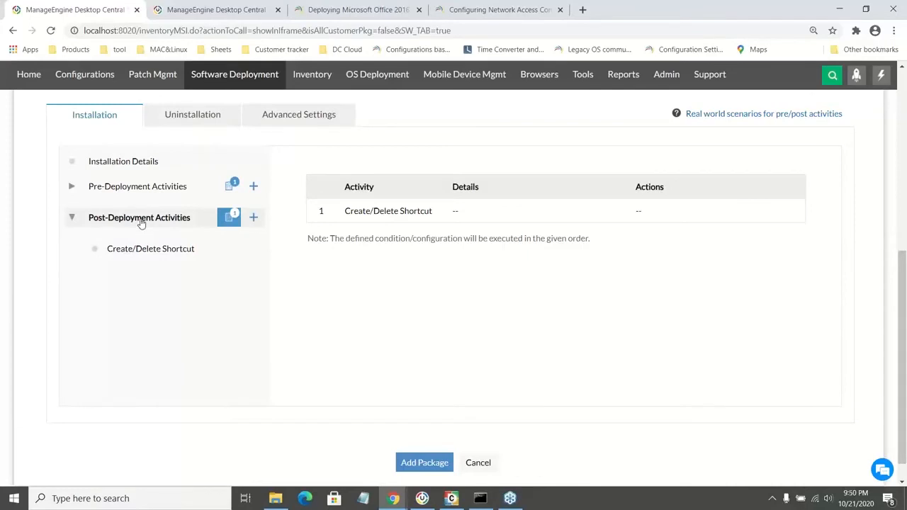
pyautogui.click(213, 124)
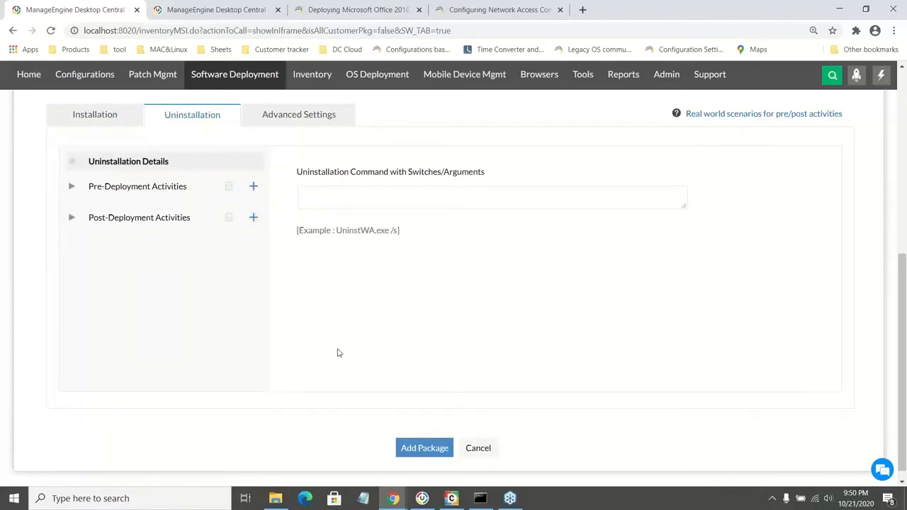
pyautogui.scroll(1, 338, 352)
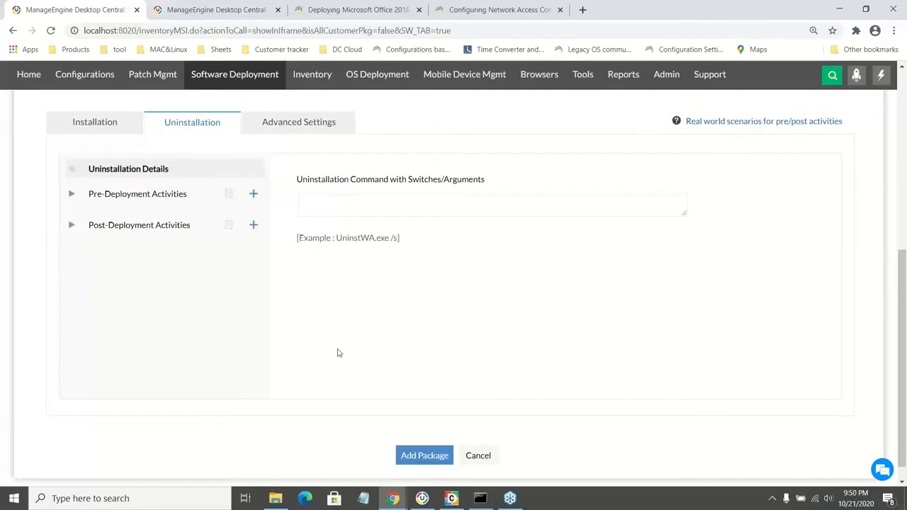
pyautogui.scroll(1, 338, 352)
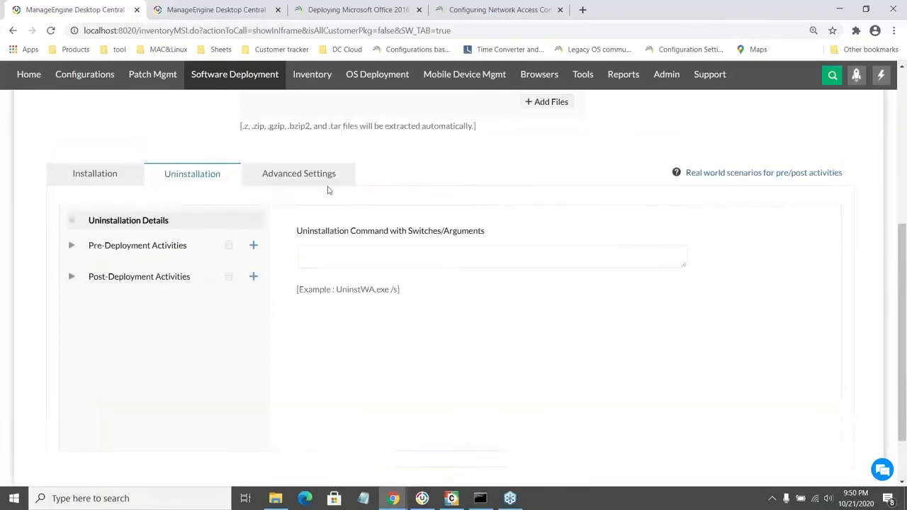
# Set the maximum time limit for installation to 3 hours in the advanced settings, and review the architecture and exit code options.
pyautogui.click(324, 181)
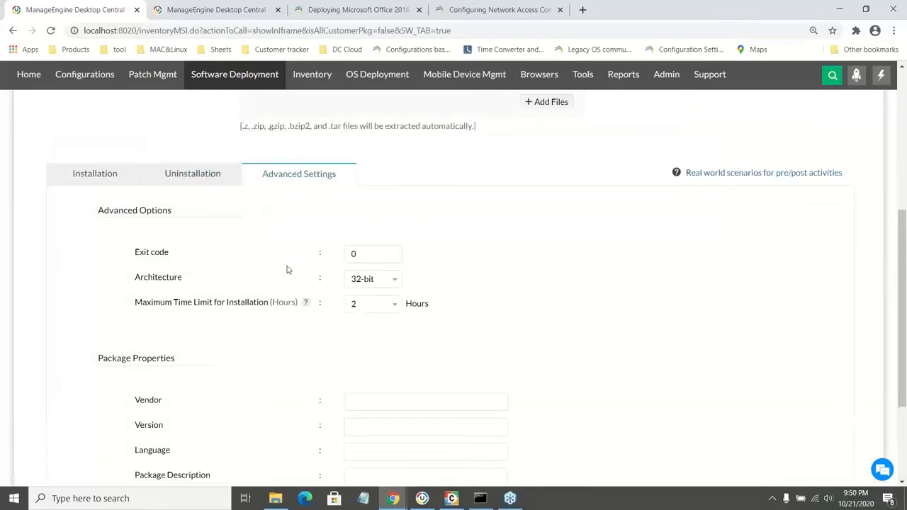
pyautogui.scroll(-2, 287, 269)
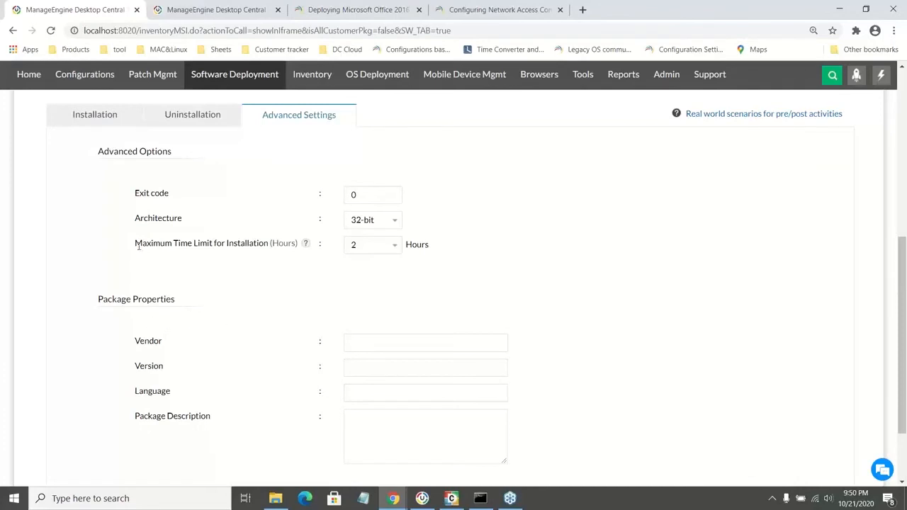
pyautogui.moveTo(134, 243); pyautogui.dragTo(225, 243)
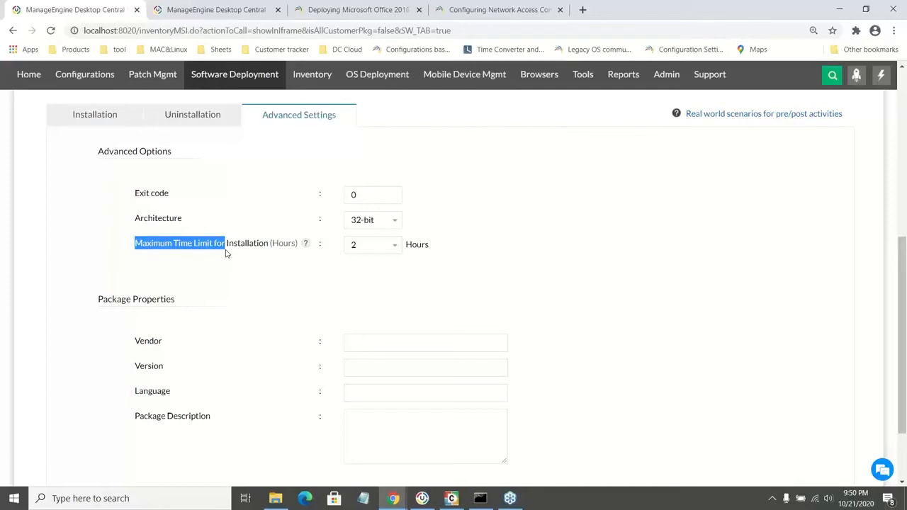
pyautogui.click(226, 253)
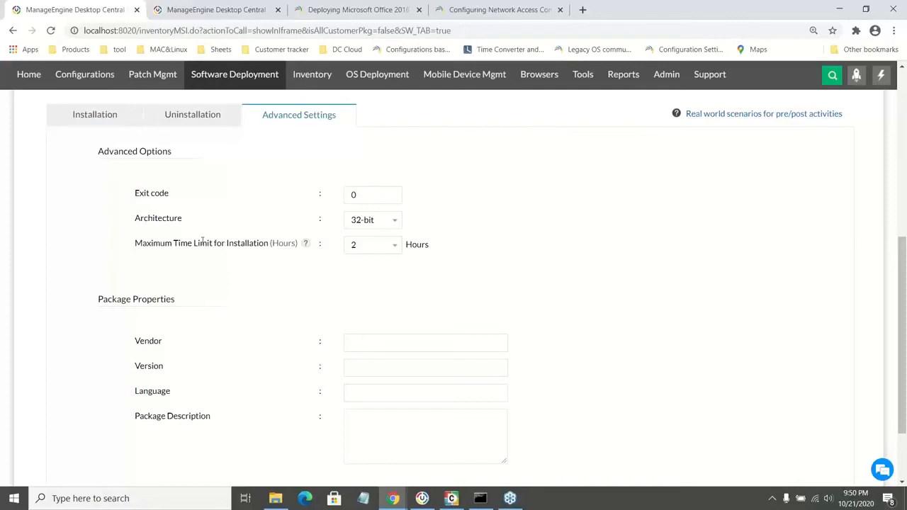
pyautogui.click(386, 251)
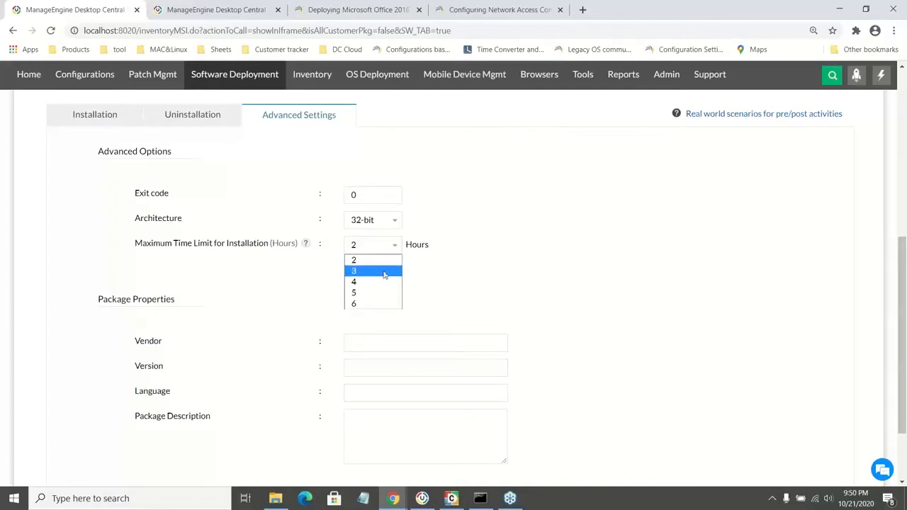
pyautogui.click(384, 275)
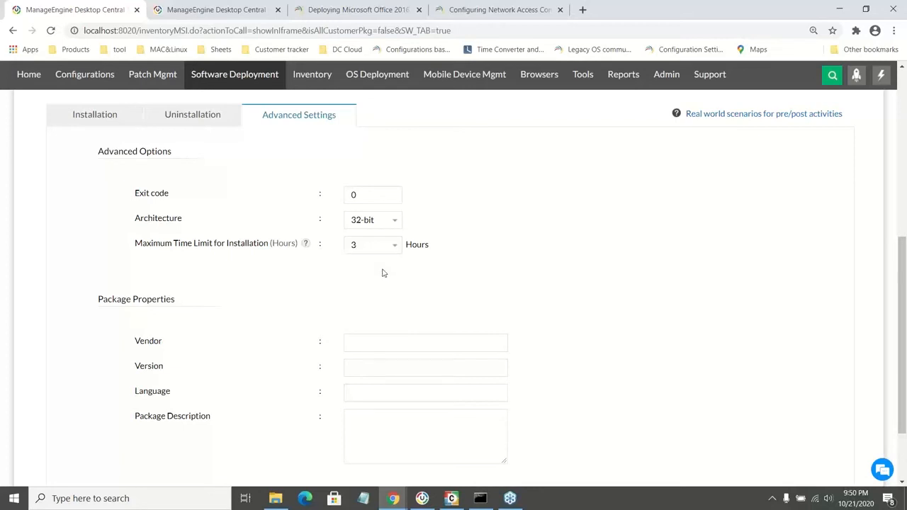
pyautogui.doubleClick(156, 218)
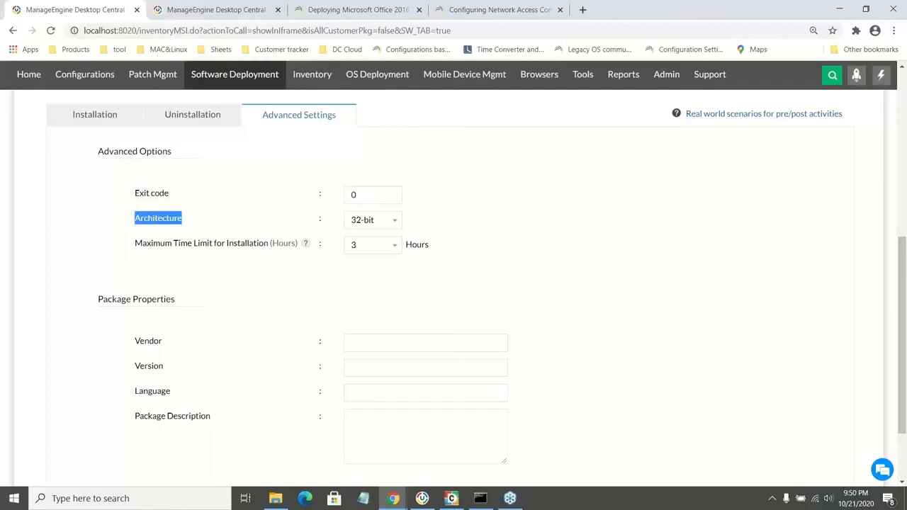
pyautogui.doubleClick(157, 194)
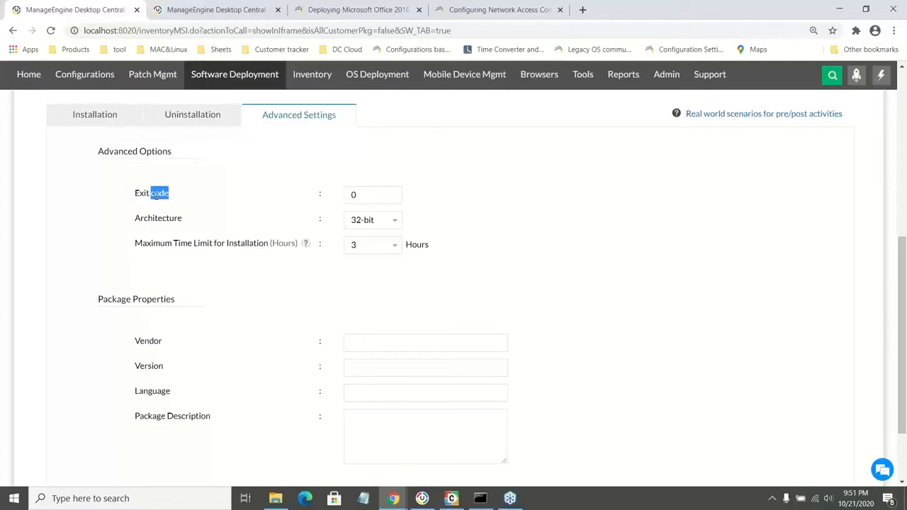
# Set the exit code to 129 in the advanced options and review the package properties.
pyautogui.click(361, 196)
pyautogui.press('BackSpace')
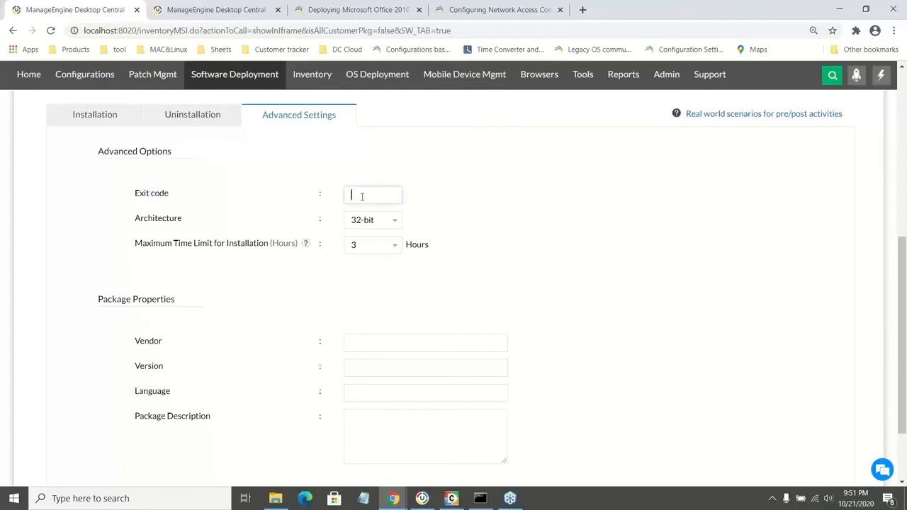
pyautogui.write('129')
pyautogui.scroll(1, 329, 294)
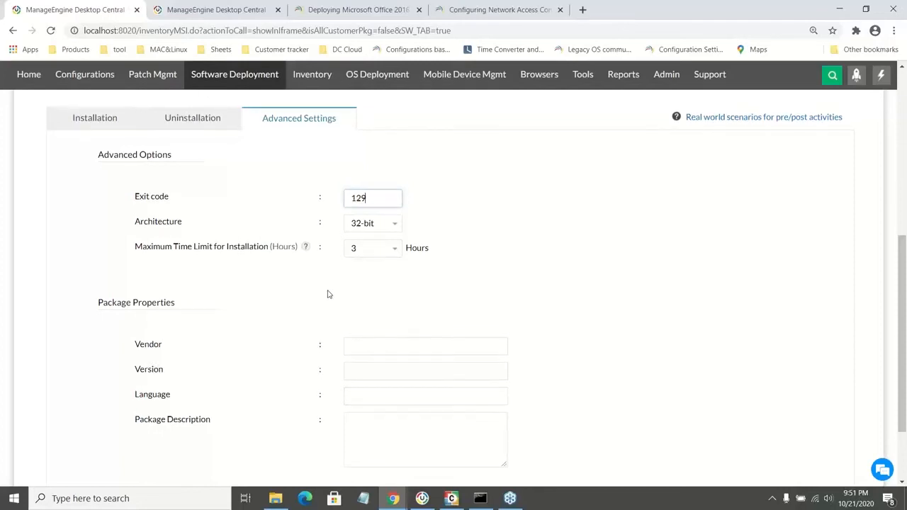
pyautogui.scroll(1, 328, 294)
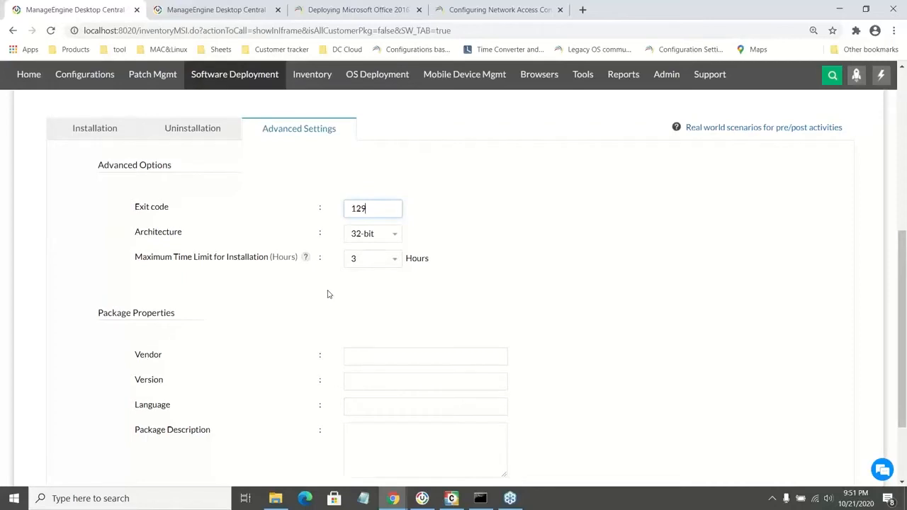
pyautogui.scroll(1, 328, 294)
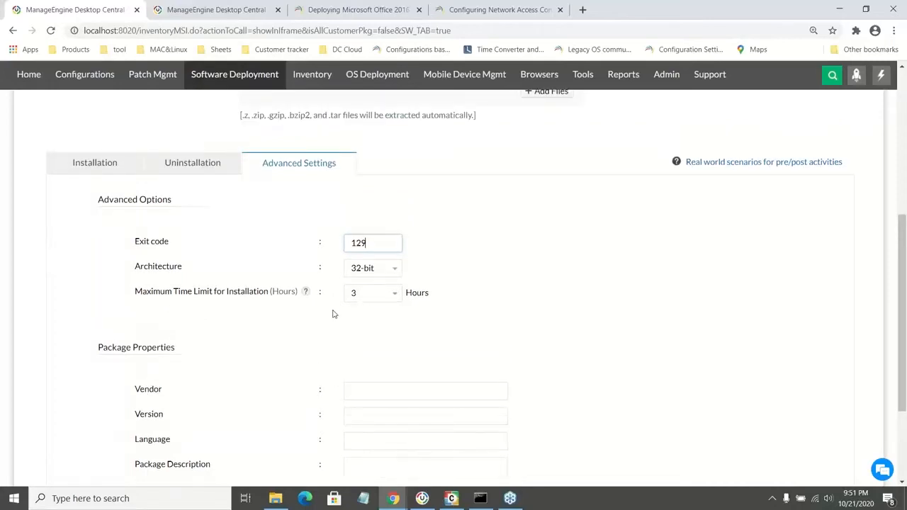
pyautogui.scroll(-2, 333, 314)
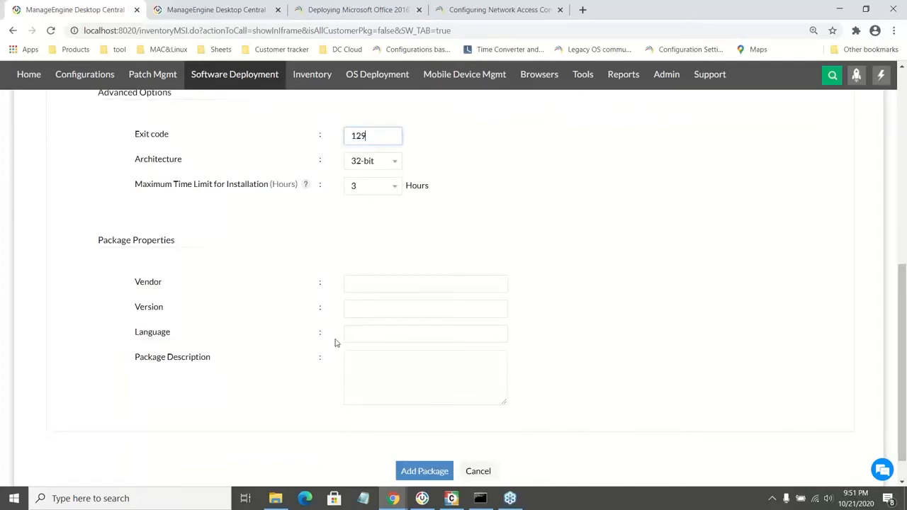
# Target the MS Office 365 installation at all remote offices, filtered to the Office365 install dynamic custom group.
pyautogui.press('Return')
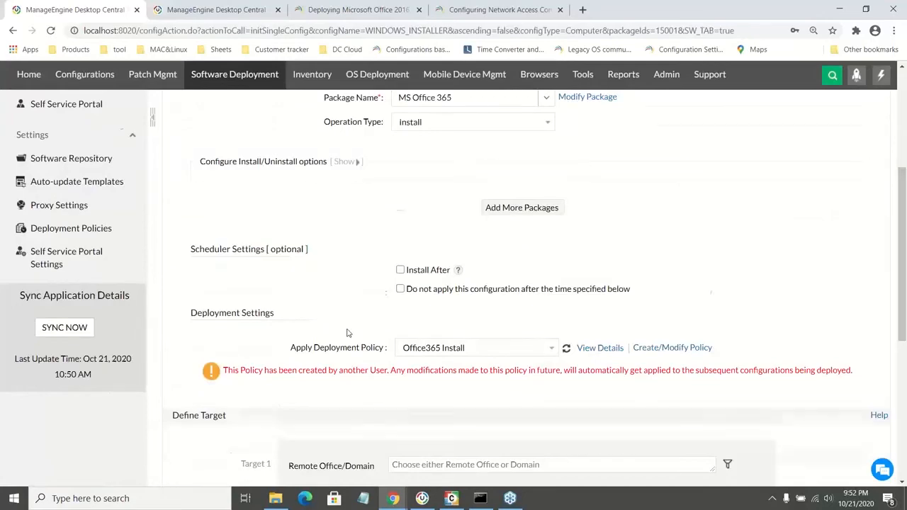
pyautogui.scroll(-3, 347, 333)
pyautogui.click(466, 287)
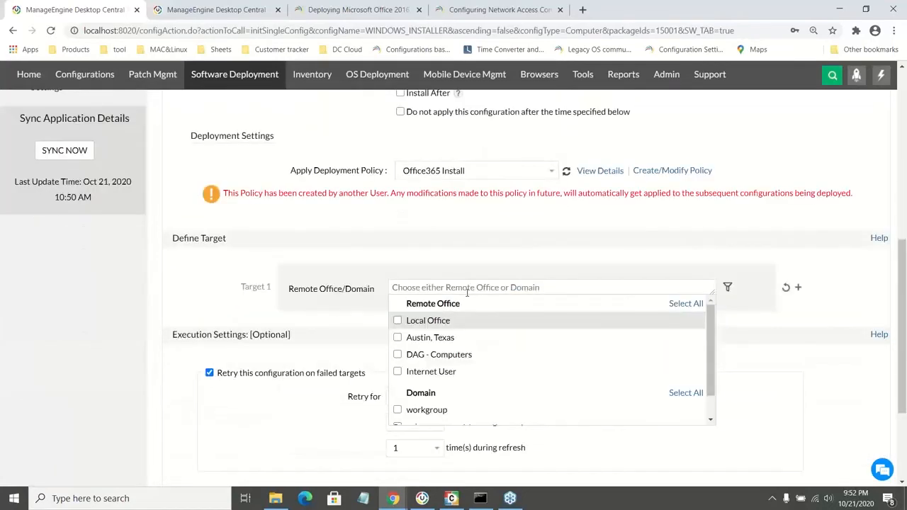
pyautogui.click(686, 304)
pyautogui.click(728, 286)
pyautogui.click(368, 341)
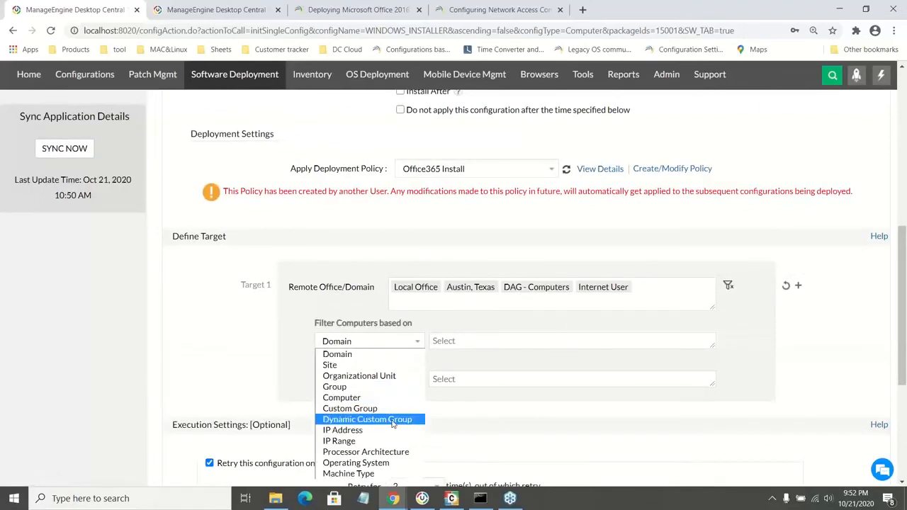
pyautogui.click(392, 419)
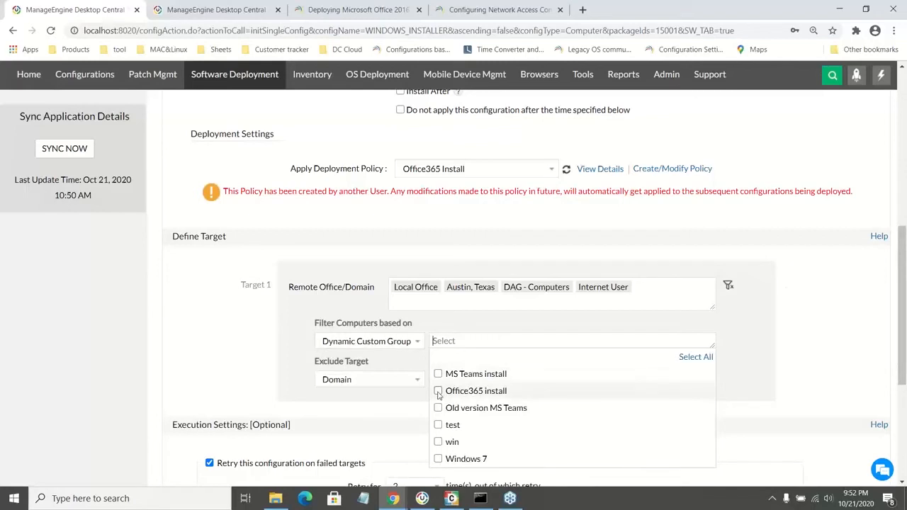
pyautogui.click(438, 392)
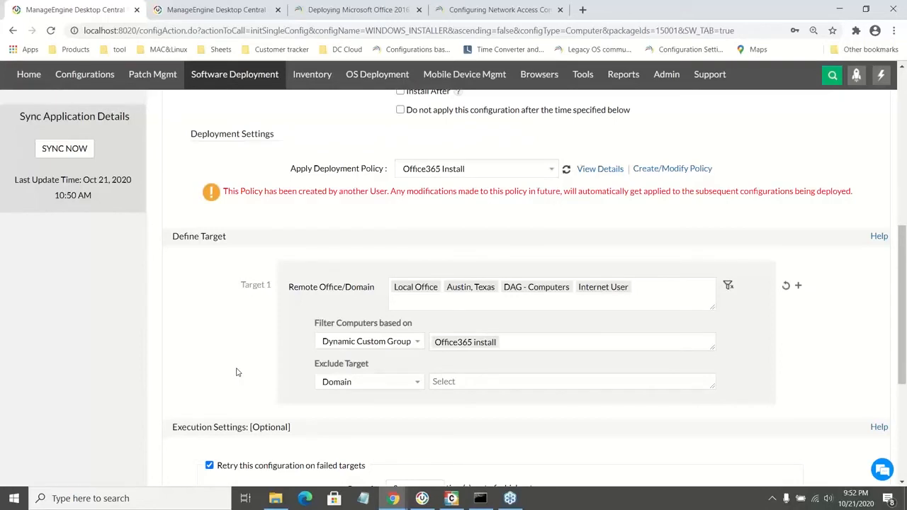
# Set the excluded target type to IP Range and review the retry and notification execution settings.
pyautogui.click(338, 384)
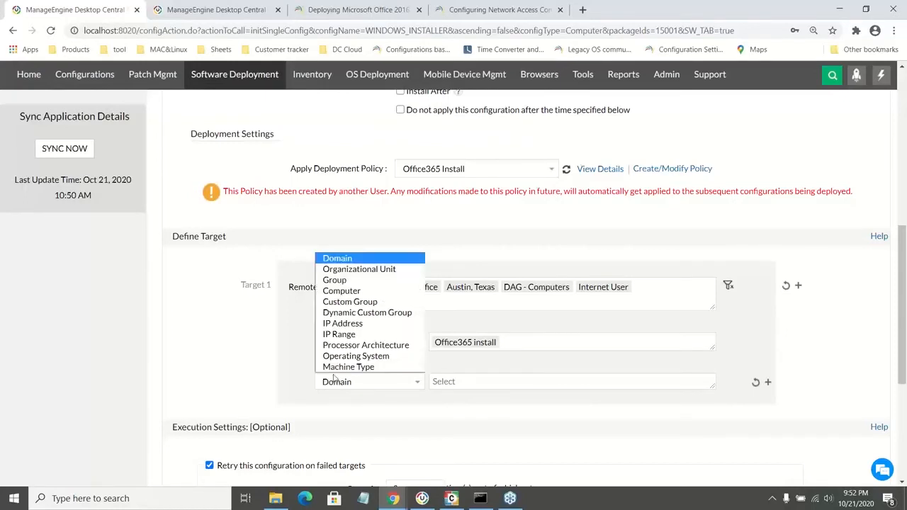
pyautogui.click(339, 334)
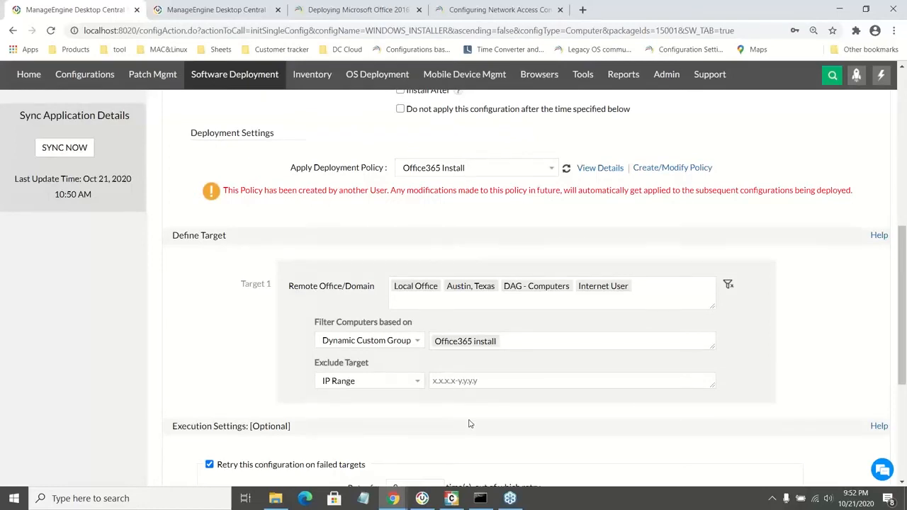
pyautogui.scroll(-1, 468, 423)
pyautogui.scroll(-2, 468, 424)
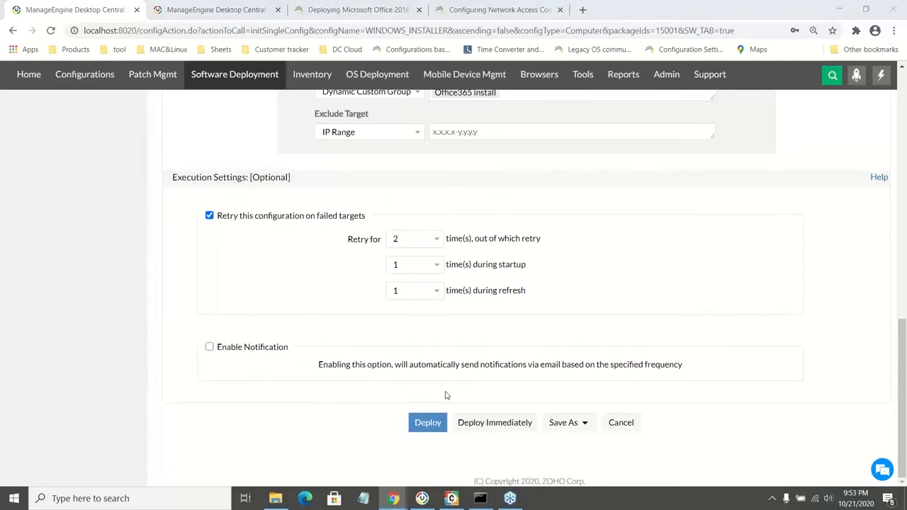
pyautogui.hotkey('alt', 'Tab')
pyautogui.hotkey('alt', 'Tab')
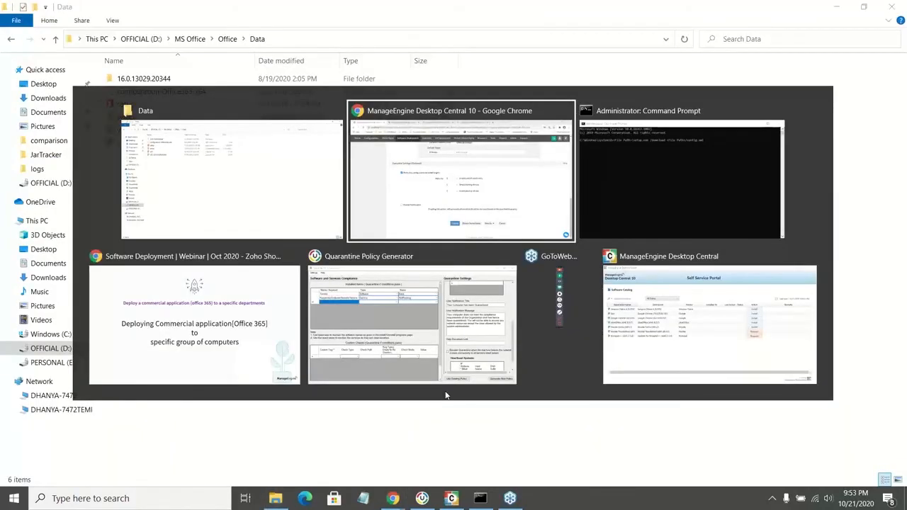
pyautogui.press('Tab')
pyautogui.press('Tab')
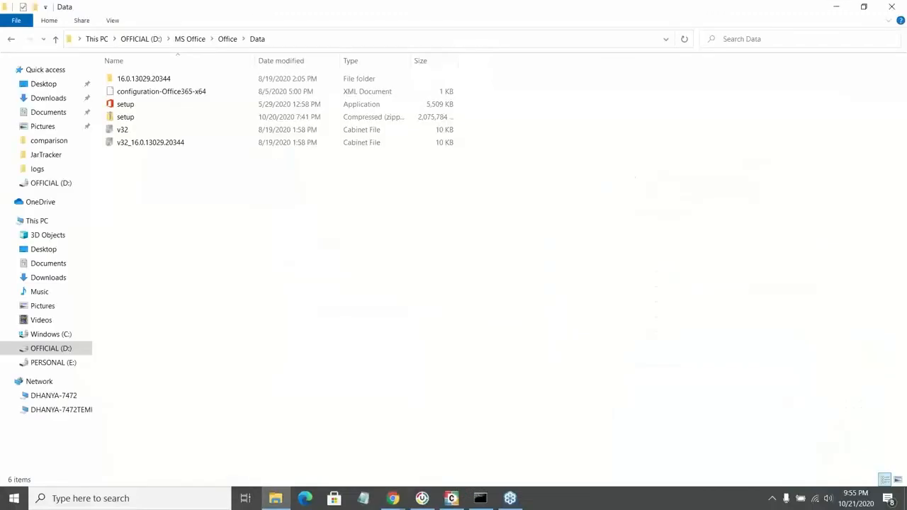
# Switch to Desktop Central and start publishing software packages to a custom group of computers in the Self Service Portal.
pyautogui.hotkey('alt', 'Tab')
pyautogui.hotkey('alt', 'Tab')
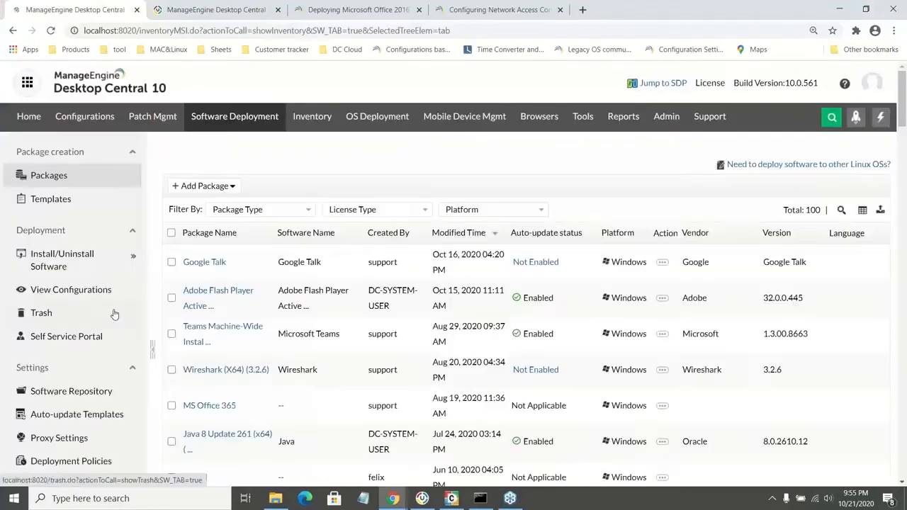
pyautogui.click(50, 342)
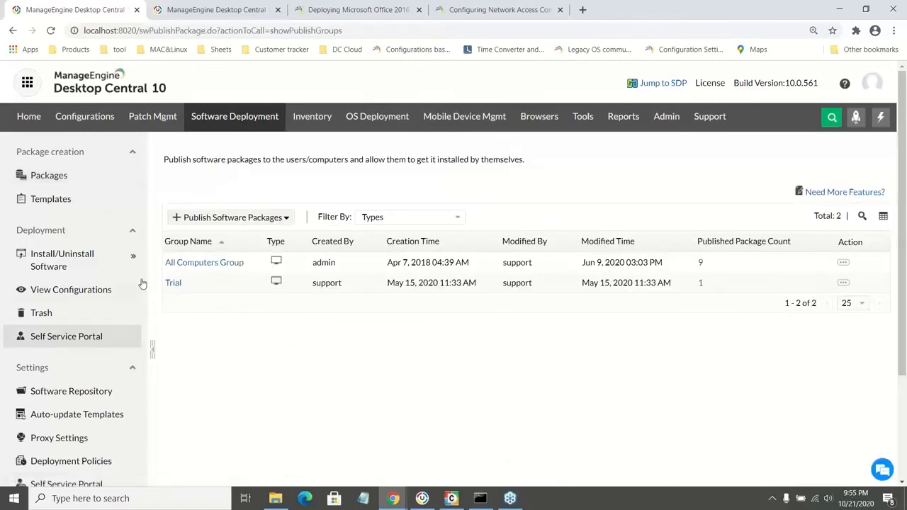
pyautogui.click(228, 218)
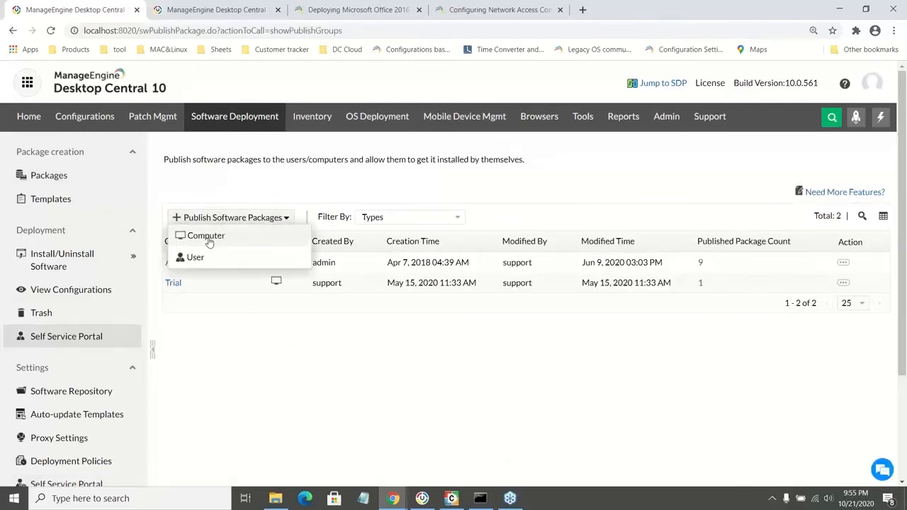
pyautogui.click(208, 236)
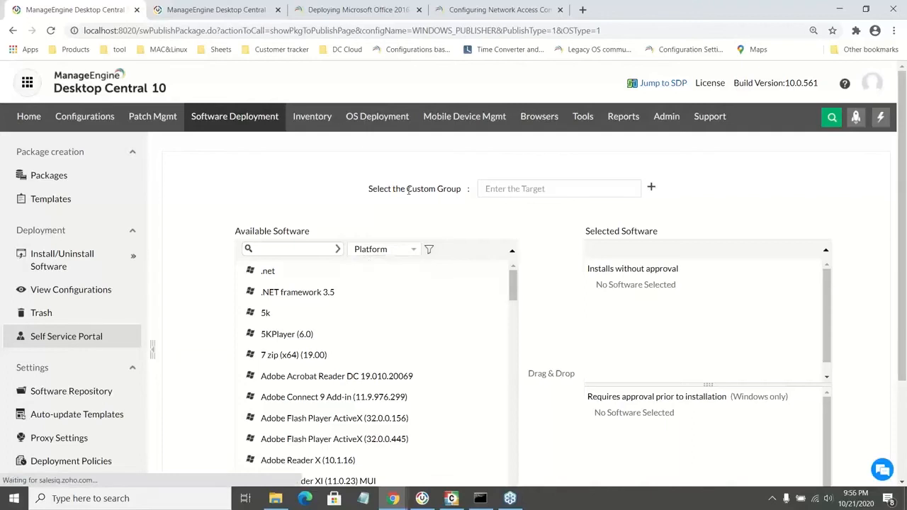
pyautogui.doubleClick(418, 190)
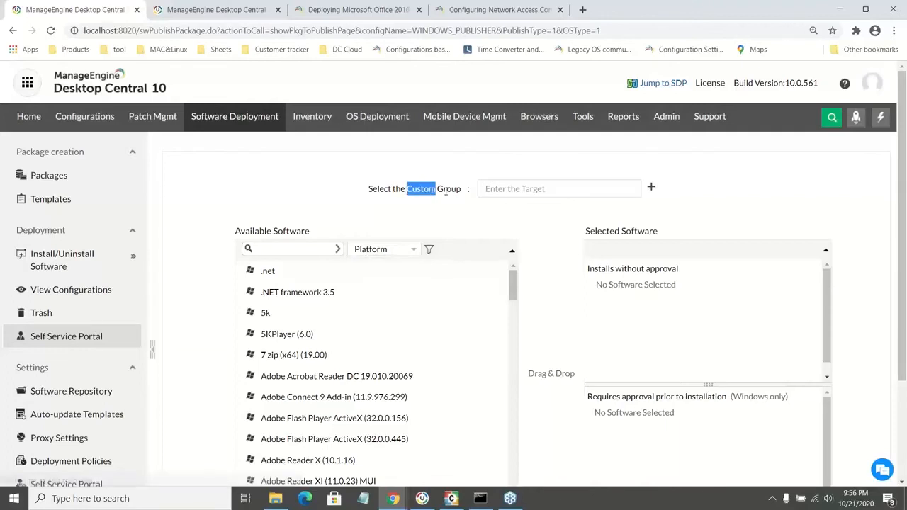
pyautogui.moveTo(446, 190); pyautogui.dragTo(461, 190)
# Add .NET framework 3.5 and 5KPlayer (6.0) to the software that installs without approval.
pyautogui.moveTo(297, 293); pyautogui.dragTo(623, 290)
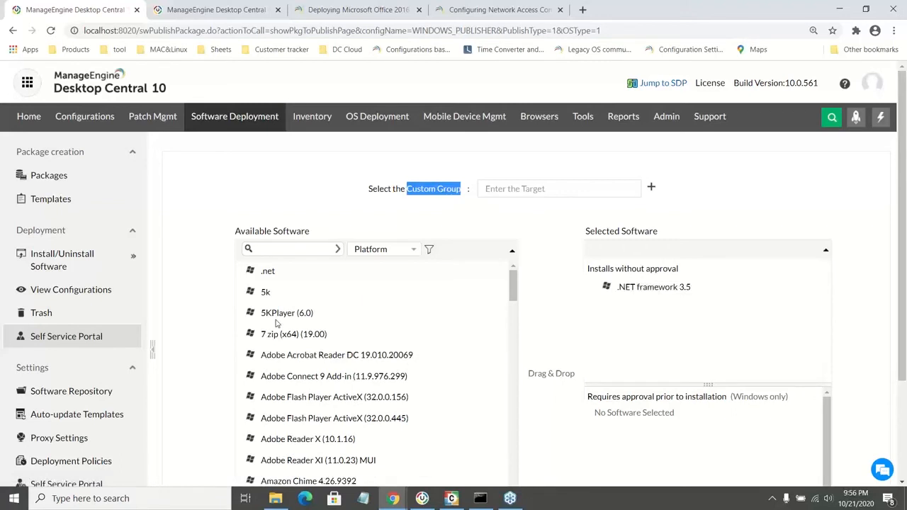
pyautogui.moveTo(276, 320); pyautogui.dragTo(604, 322)
pyautogui.scroll(-2, 183, 367)
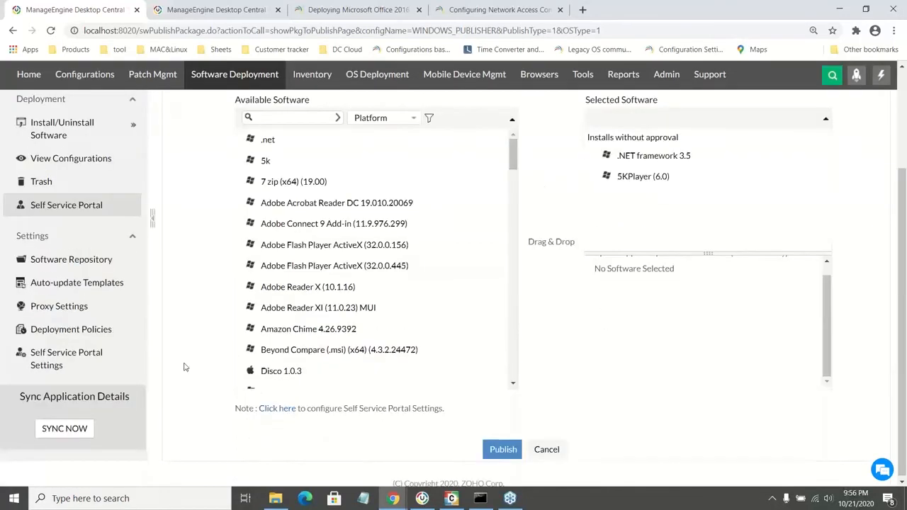
# Review the Self Service Portal settings, including its display locations, and view the Self-service portal slide in the presentation.
pyautogui.click(72, 359)
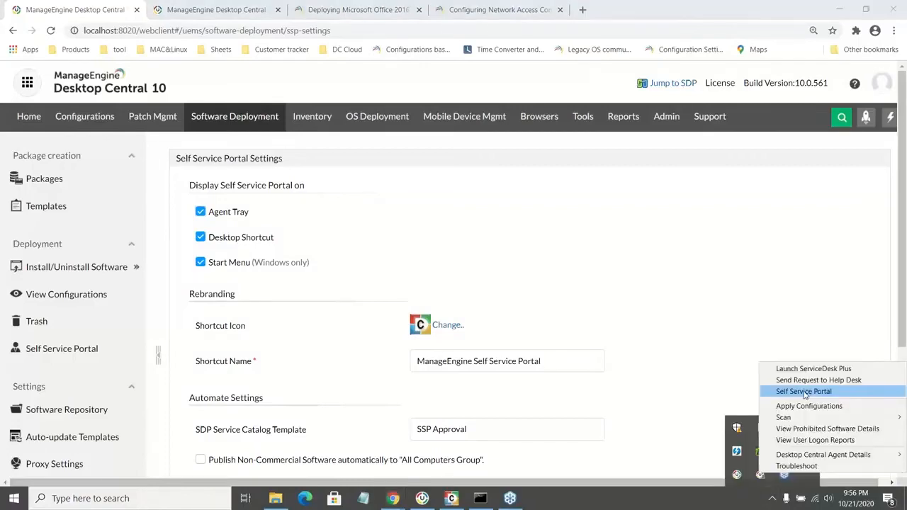
pyautogui.click(680, 360)
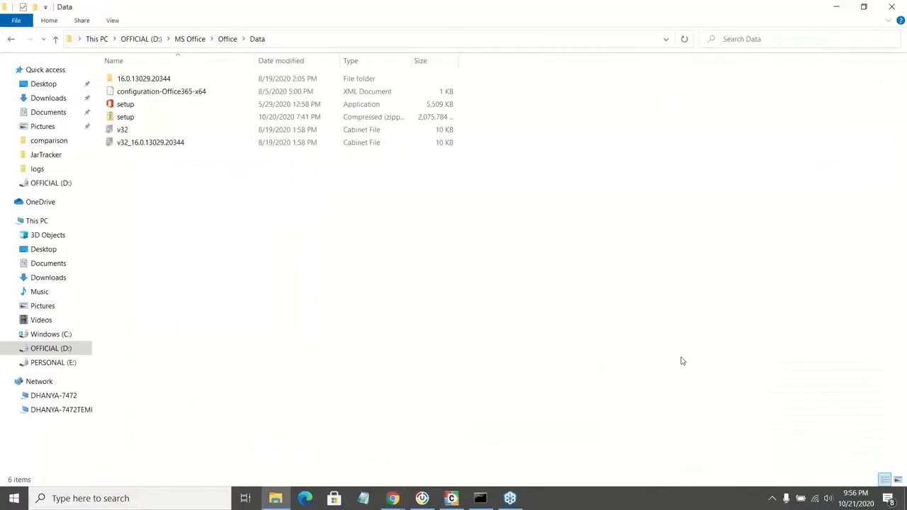
pyautogui.hotkey('alt', 'Tab')
pyautogui.press('Right')
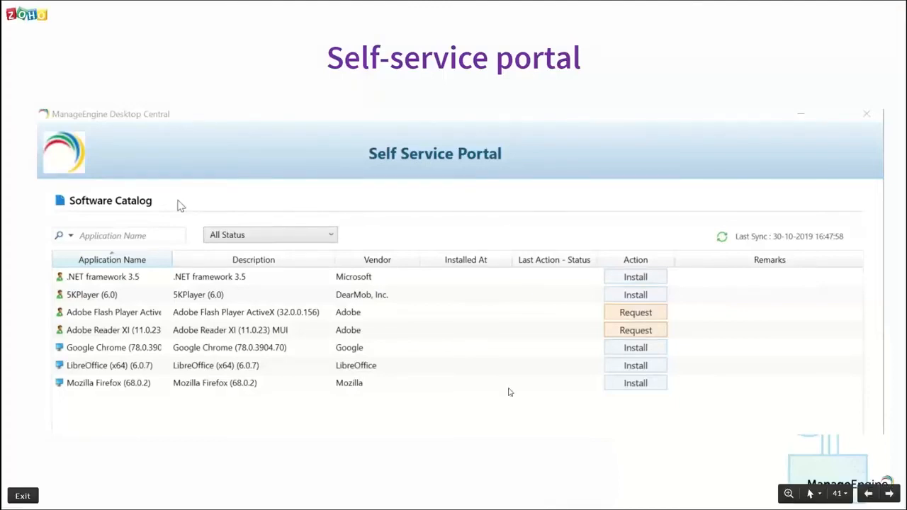
# Switch to Desktop Central and add 7 zip (x64) (19.00) and Adobe Flash Player ActiveX (32.0.0.156) to the software requiring approval prior to installation.
pyautogui.hotkey('alt', 'Tab')
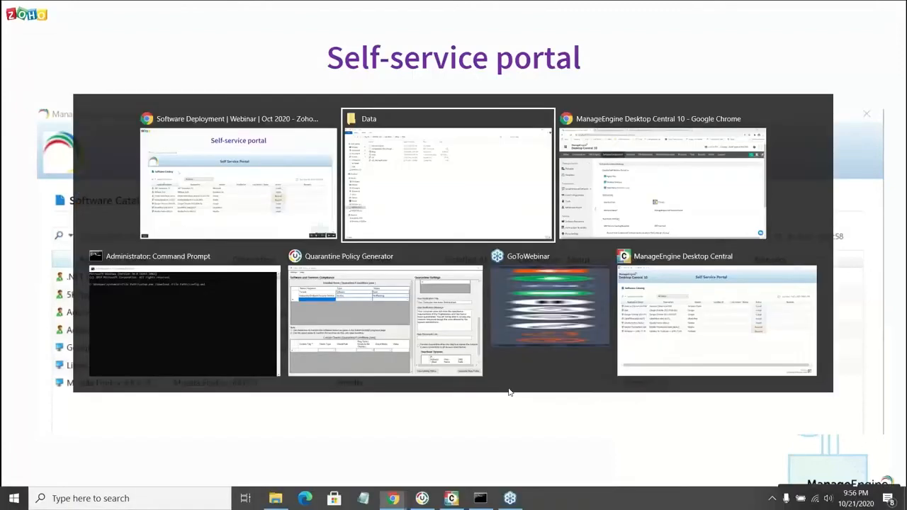
pyautogui.hotkey('alt', 'Tab')
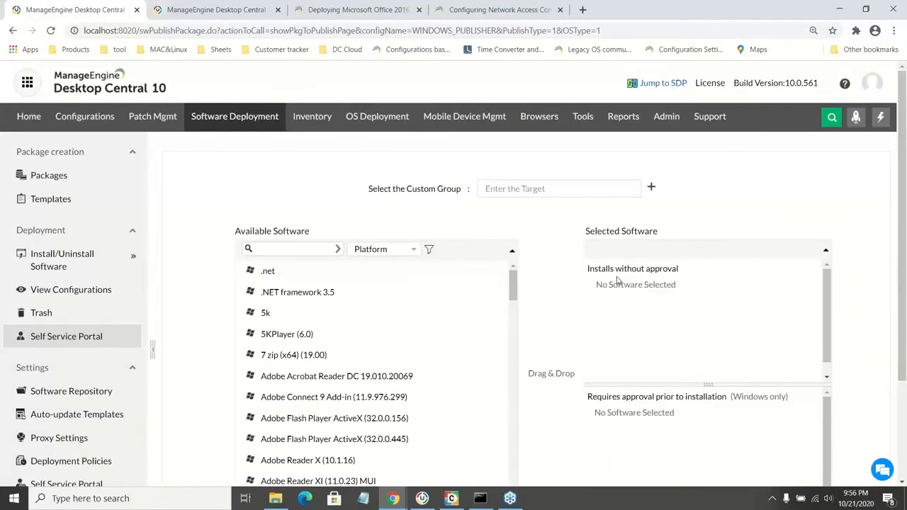
pyautogui.moveTo(612, 397); pyautogui.dragTo(722, 397)
pyautogui.moveTo(306, 357); pyautogui.dragTo(641, 418)
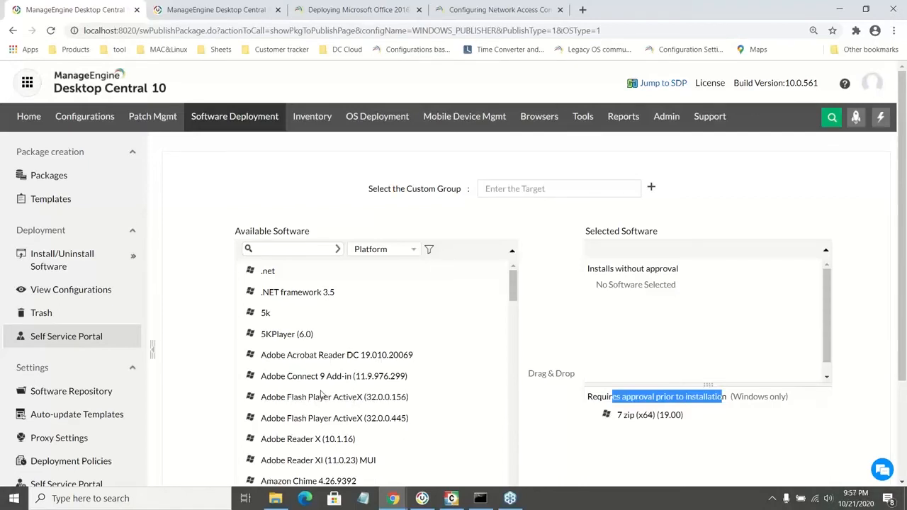
pyautogui.moveTo(321, 396); pyautogui.dragTo(641, 417)
pyautogui.scroll(-2, 659, 396)
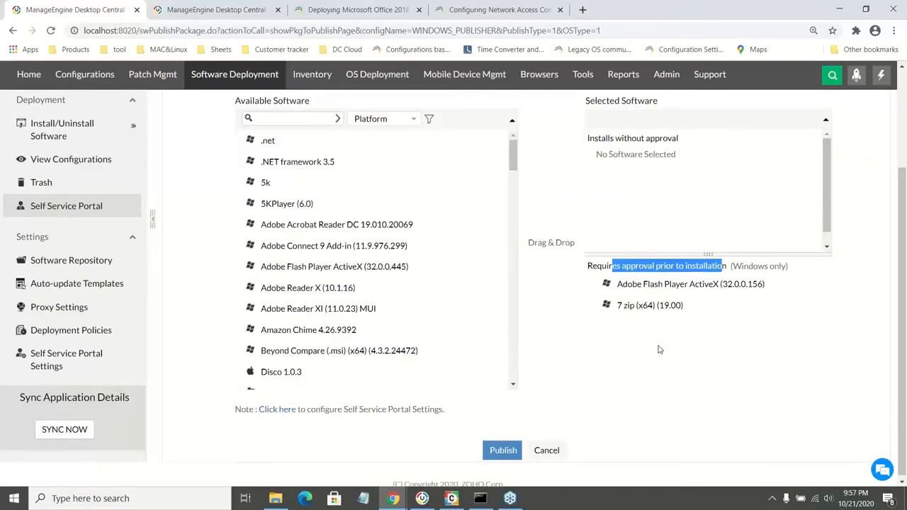
pyautogui.scroll(2, 658, 350)
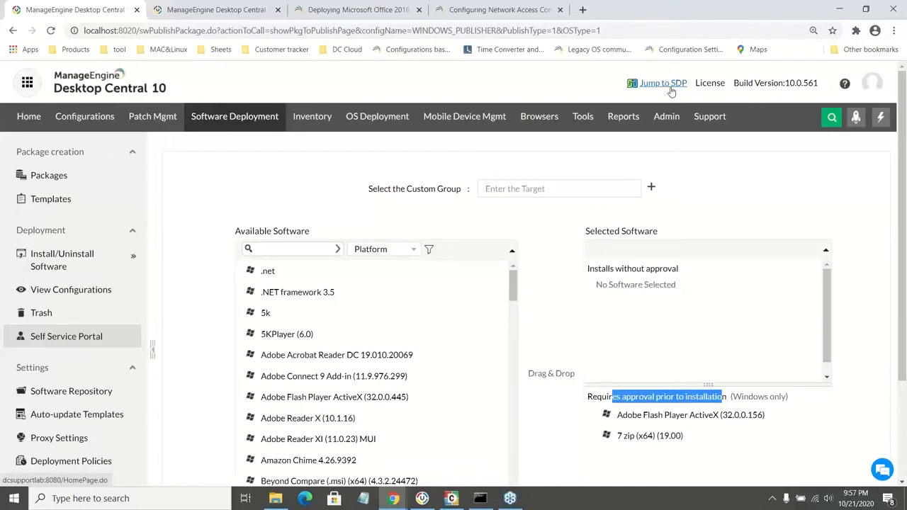
# Locate the ServiceDesk Plus Settings among the integrations in the administration settings.
pyautogui.click(666, 116)
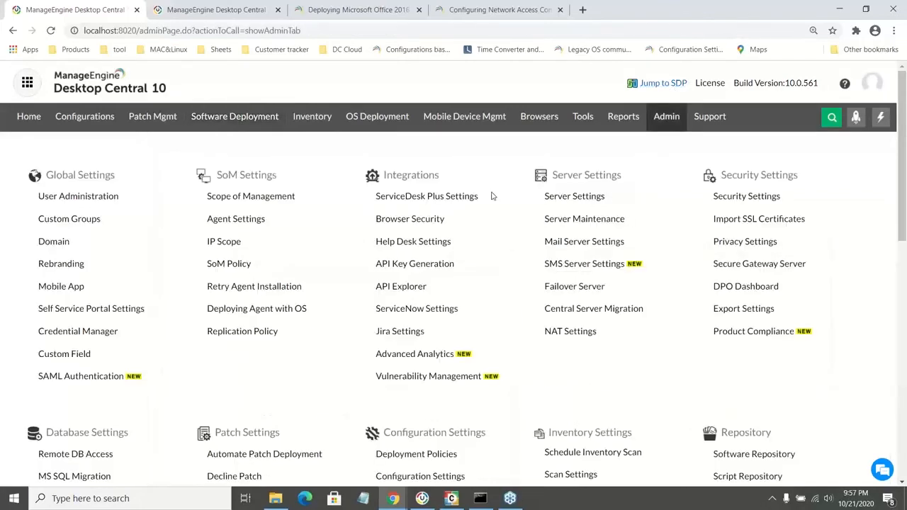
pyautogui.moveTo(492, 195); pyautogui.dragTo(385, 197)
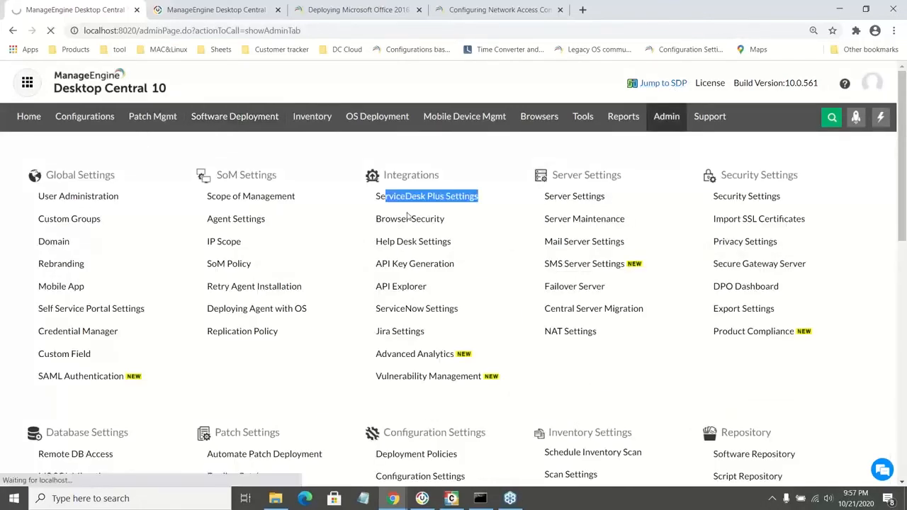
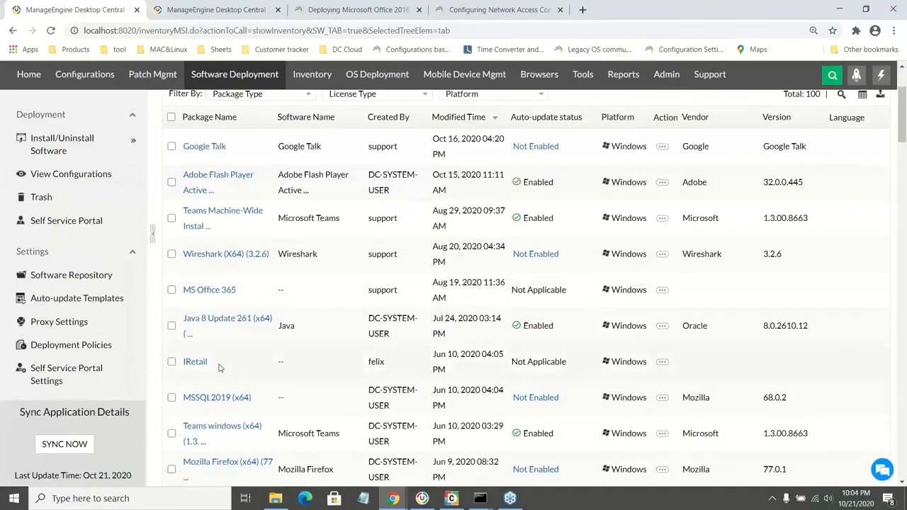
# Select the IRetail and MSSQL2019 (x64) packages and start a computer installation configuration for them.
pyautogui.click(171, 362)
pyautogui.click(171, 397)
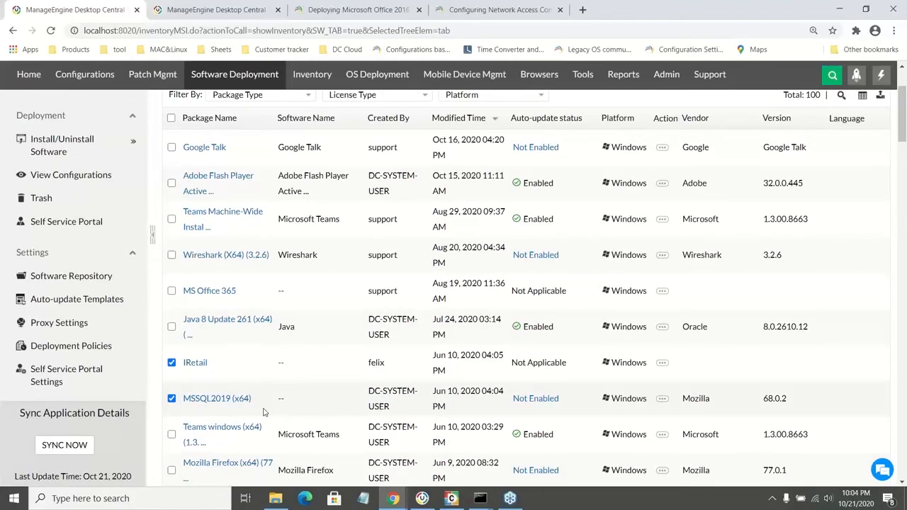
pyautogui.scroll(2, 340, 272)
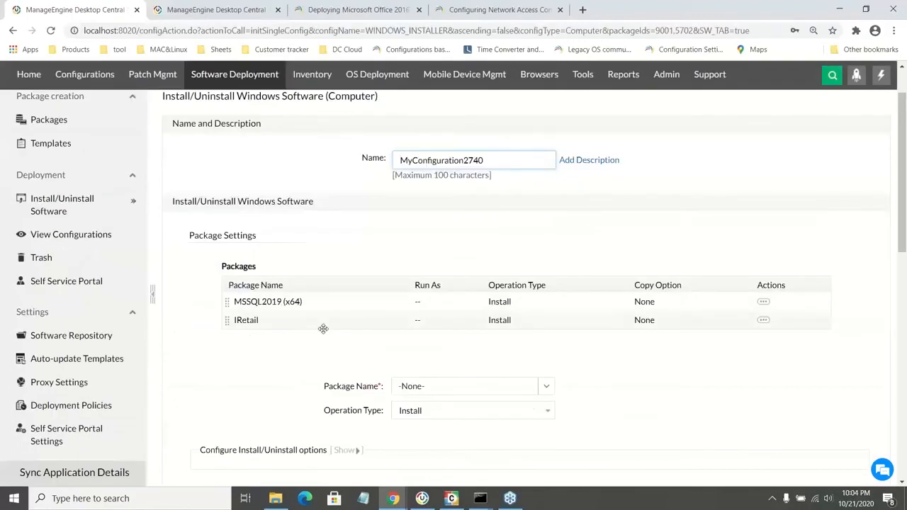
# Review the package, scheduler and deployment settings of the computer configuration, and view the Scenario 2 slide in the presentation.
pyautogui.scroll(-3, 323, 329)
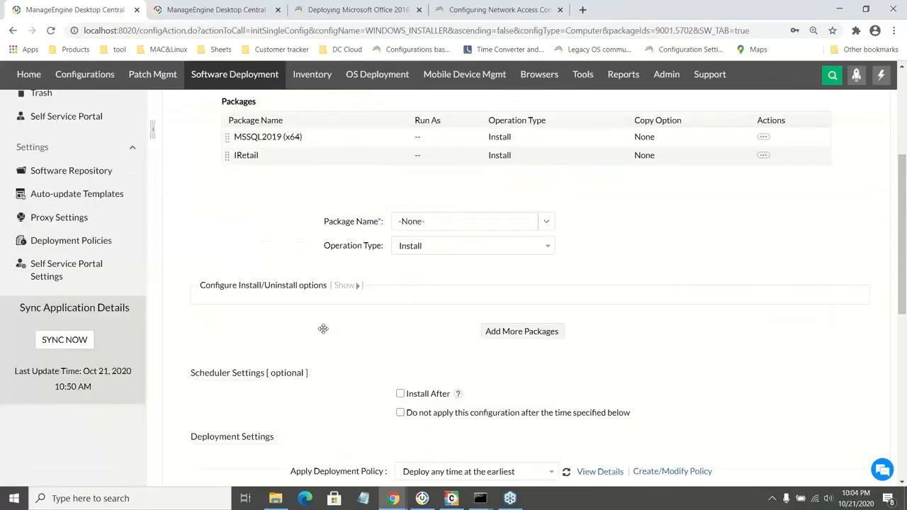
pyautogui.scroll(-1, 323, 328)
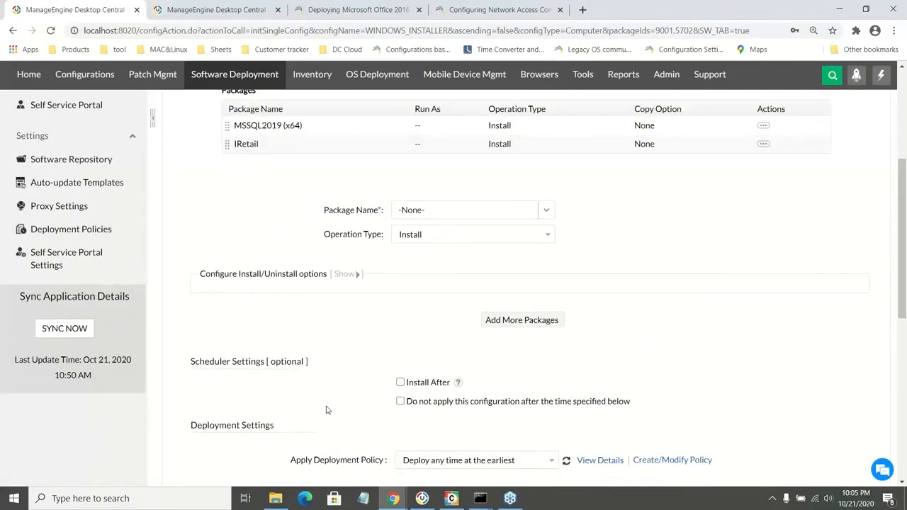
pyautogui.scroll(1, 327, 410)
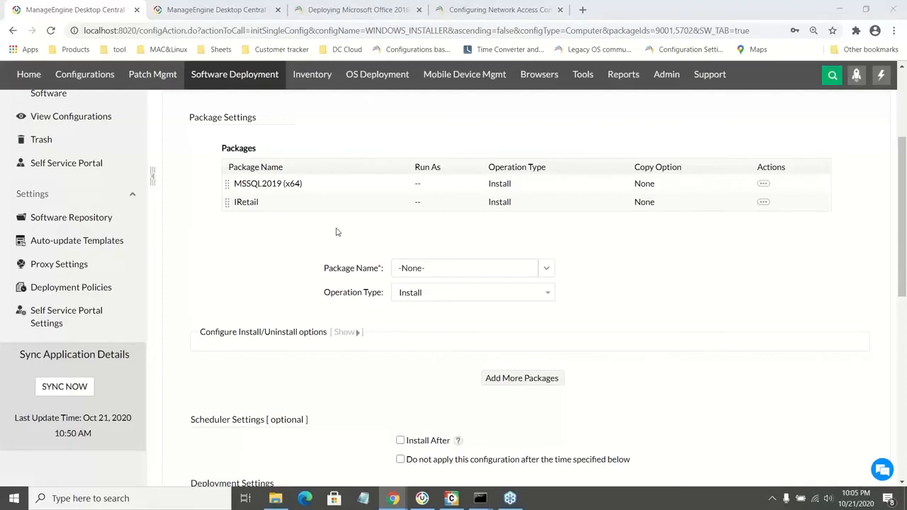
pyautogui.hotkey('alt', 'Tab')
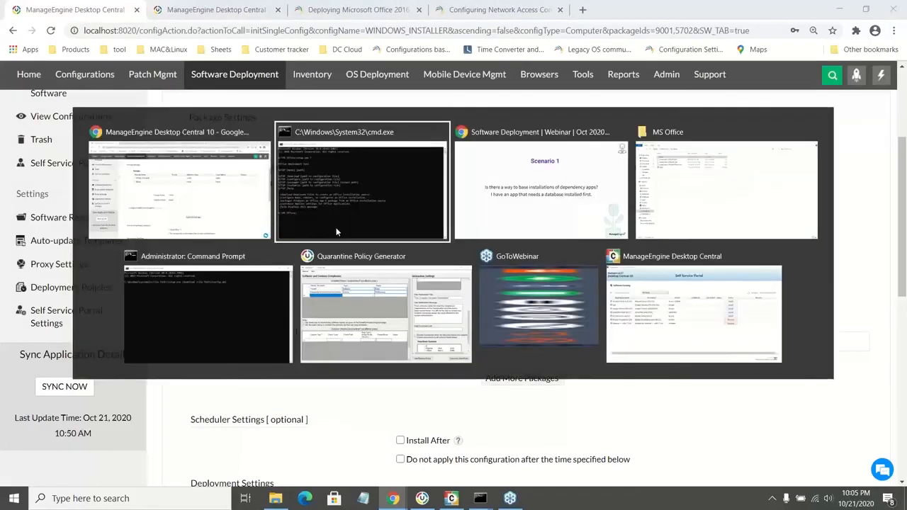
pyautogui.hotkey('alt', 'Tab')
pyautogui.press('Right')
pyautogui.hotkey('alt', 'Tab')
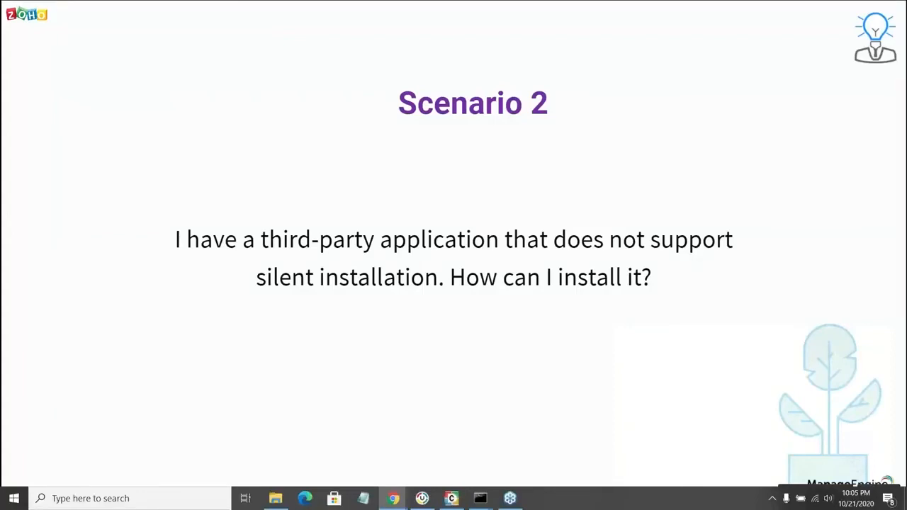
# Switch to Desktop Central and choose the East package for installation as System User, allowing user interaction with the installation window.
pyautogui.hotkey('alt', 'Tab')
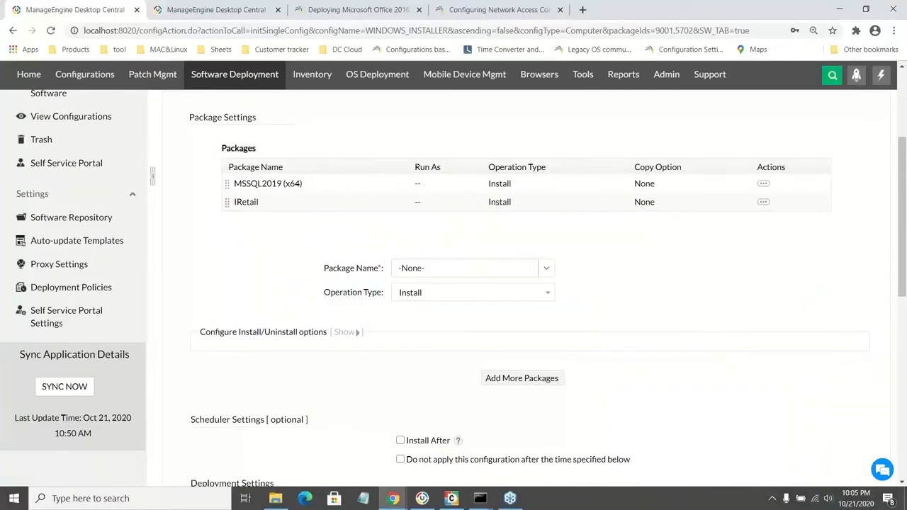
pyautogui.click(468, 267)
pyautogui.scroll(-5, 536, 360)
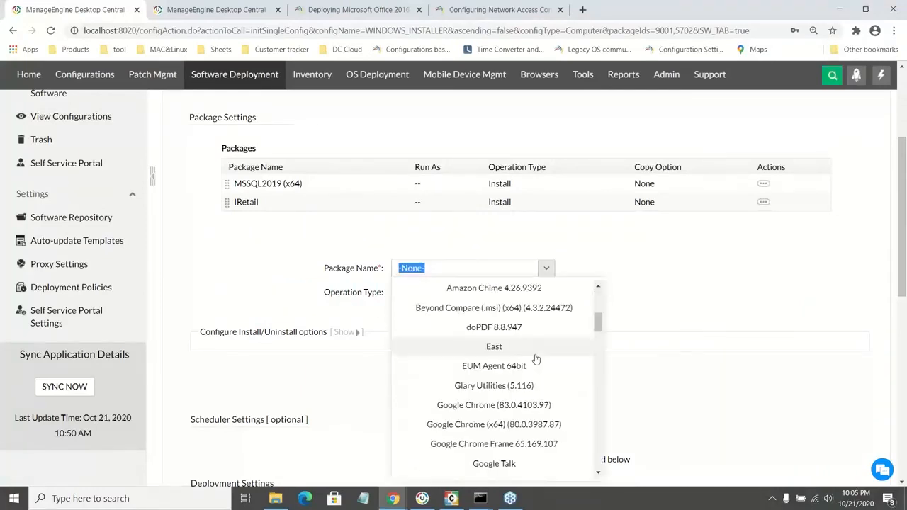
pyautogui.click(494, 347)
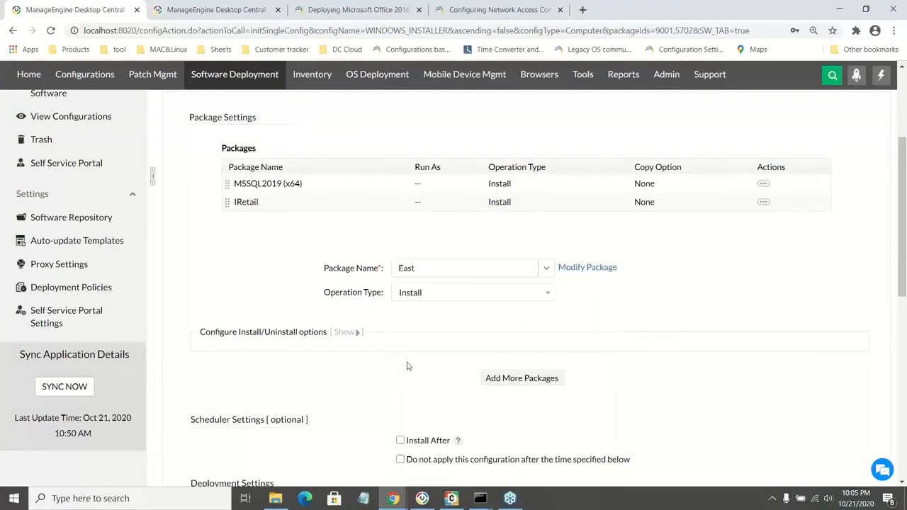
pyautogui.click(358, 333)
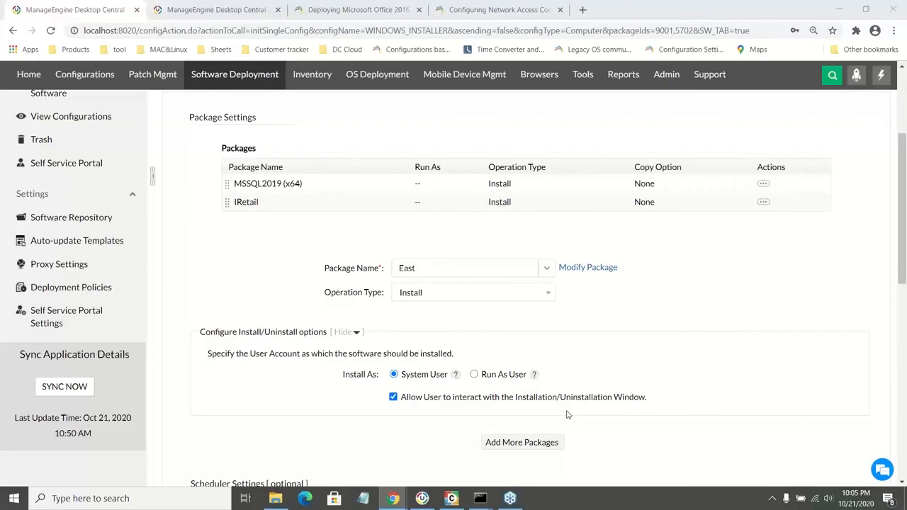
# Switch to the presentation and view the Scenario 3 slide about automatically installing applications for new sales people.
pyautogui.hotkey('alt', 'Tab')
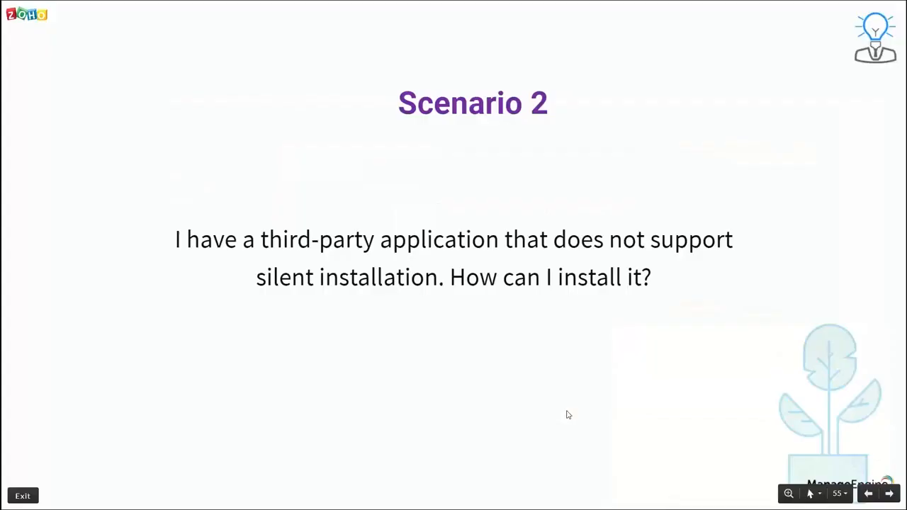
pyautogui.press('Right')
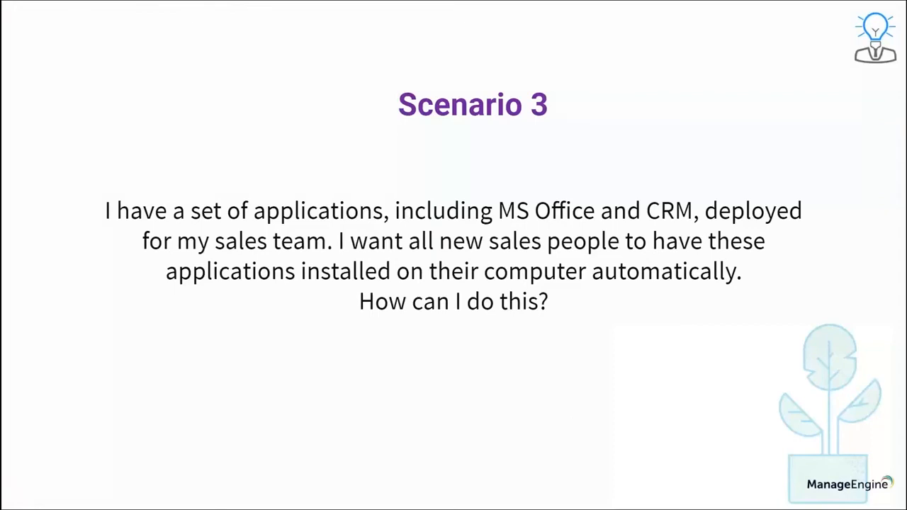
pyautogui.press('super')
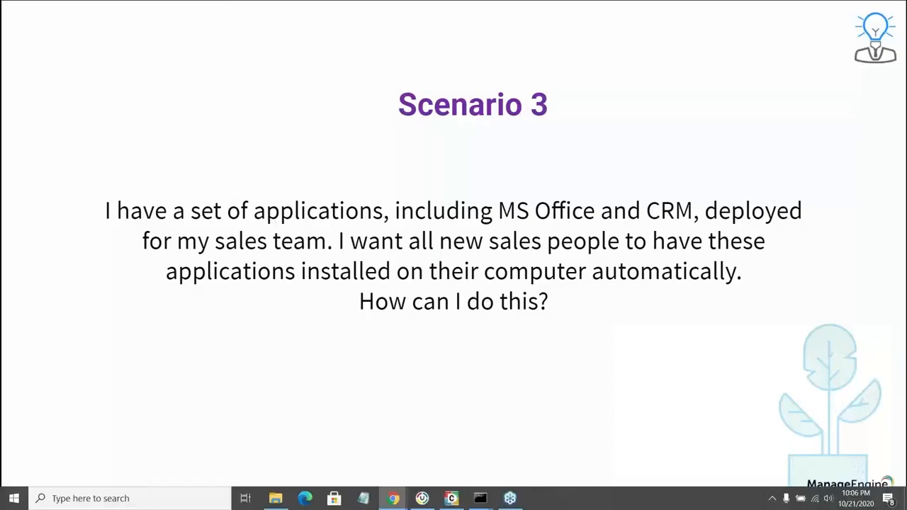
# Switch to Desktop Central, target the software configuration at all remote offices, and show the computer filter based on Organizational Unit.
pyautogui.hotkey('alt', 'Tab')
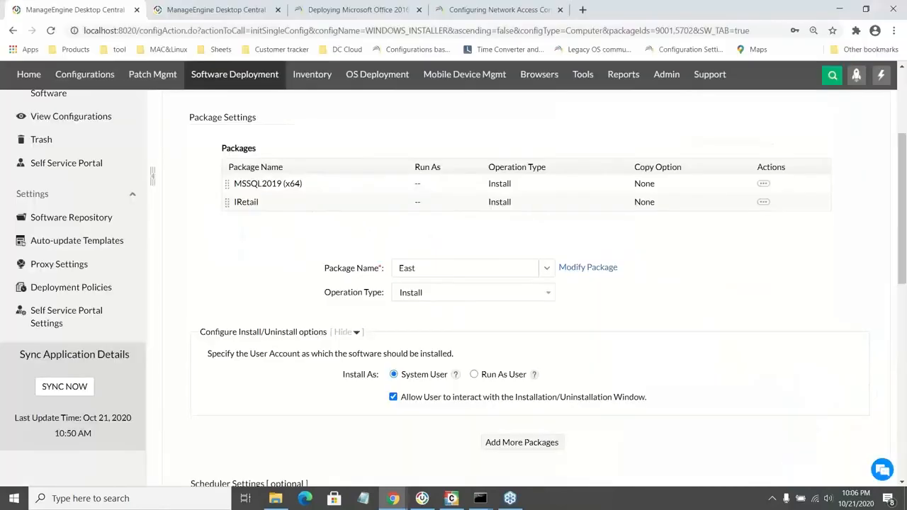
pyautogui.scroll(-6, 477, 354)
pyautogui.click(489, 261)
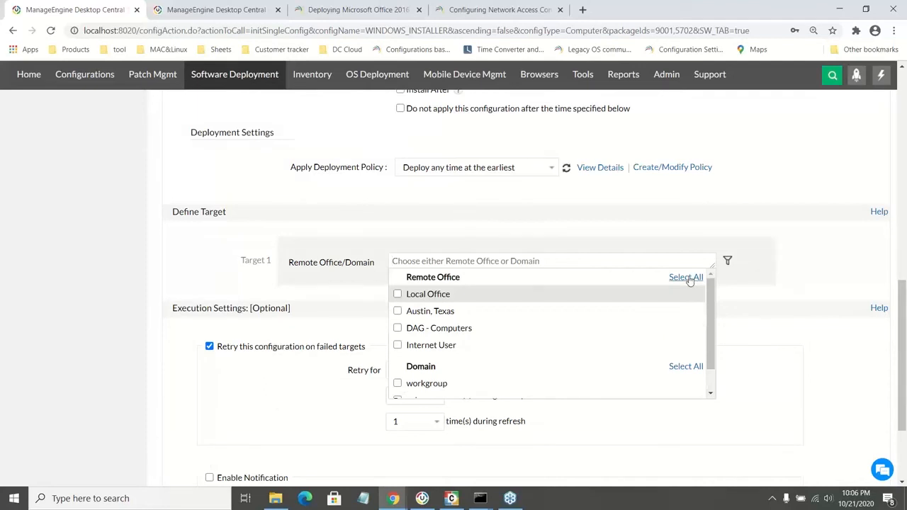
pyautogui.click(689, 278)
pyautogui.click(727, 260)
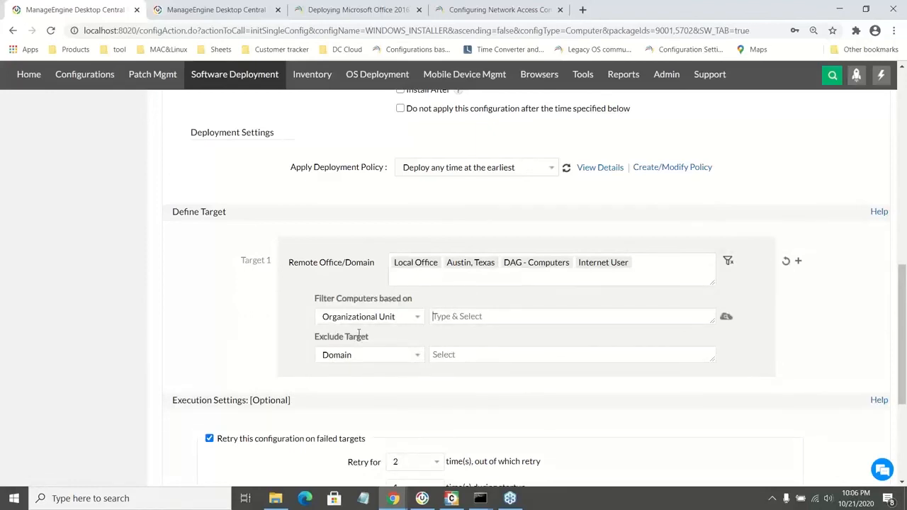
# Examine the Configuration Settings that control when configurations apply to computers or users added to an OU or group.
pyautogui.scroll(4, 361, 331)
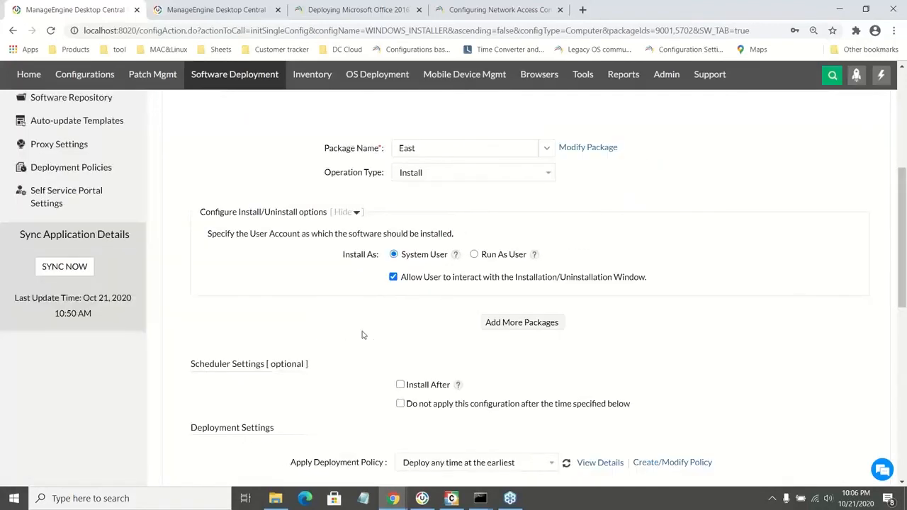
pyautogui.scroll(3, 329, 240)
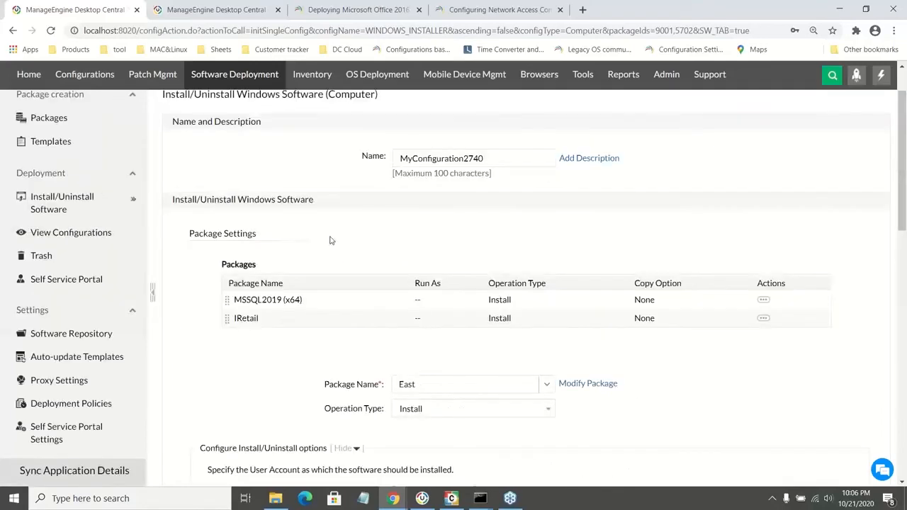
pyautogui.click(185, 8)
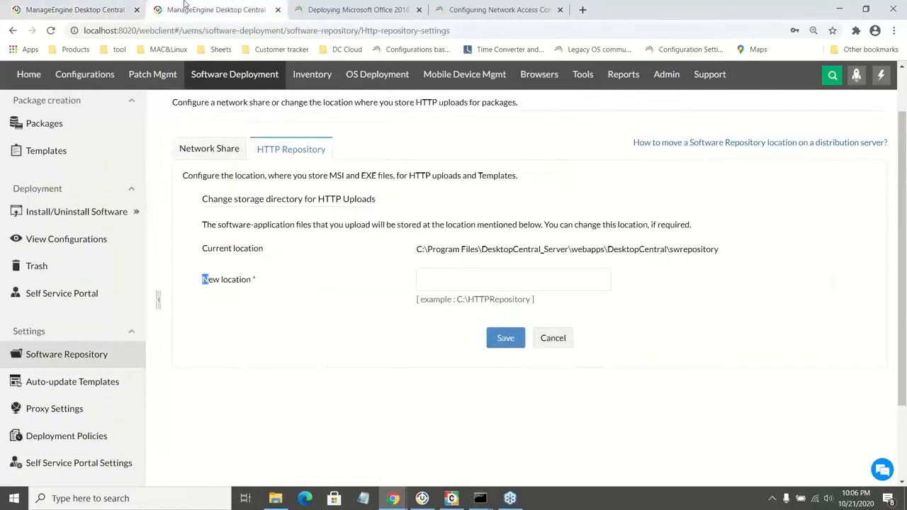
pyautogui.click(4, 241)
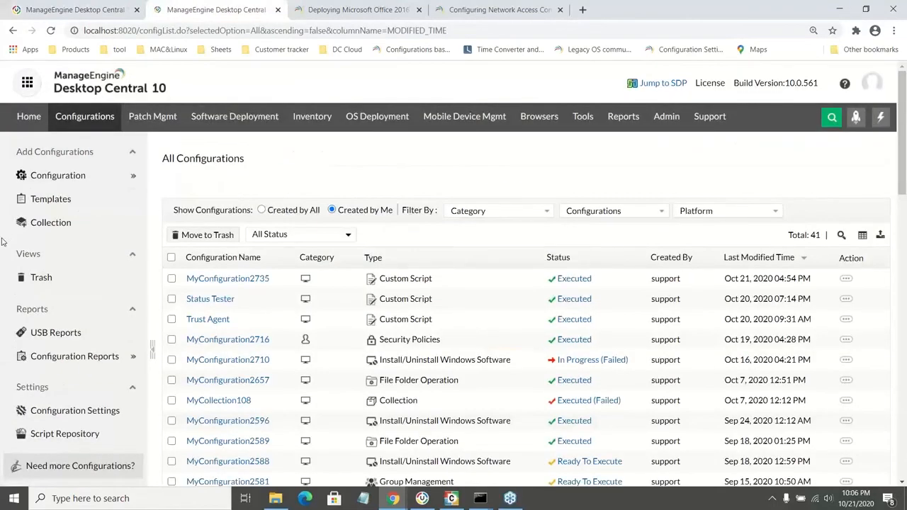
pyautogui.click(71, 412)
pyautogui.moveTo(183, 179); pyautogui.dragTo(419, 189)
pyautogui.moveTo(268, 204); pyautogui.dragTo(333, 206)
pyautogui.moveTo(253, 231); pyautogui.dragTo(310, 231)
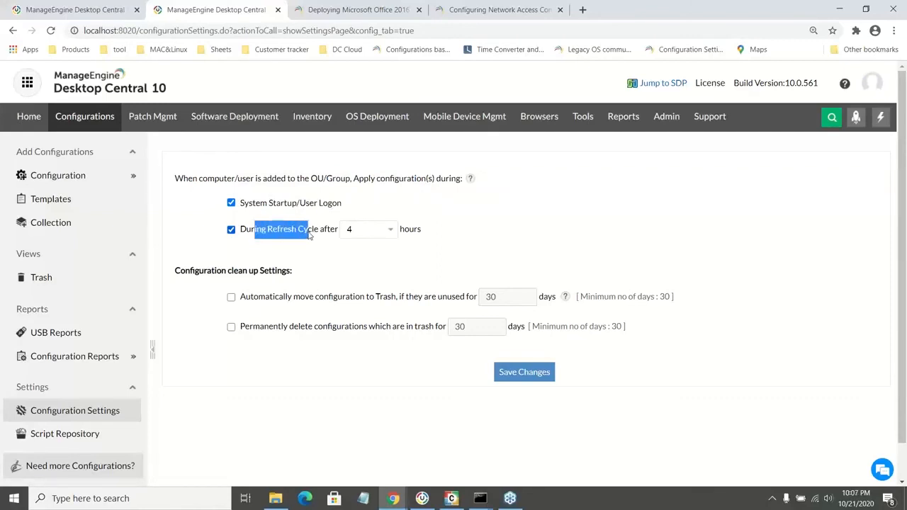
# Return to the software configuration's target definition, and reopen the scenario slides in the presentation.
pyautogui.click(111, 4)
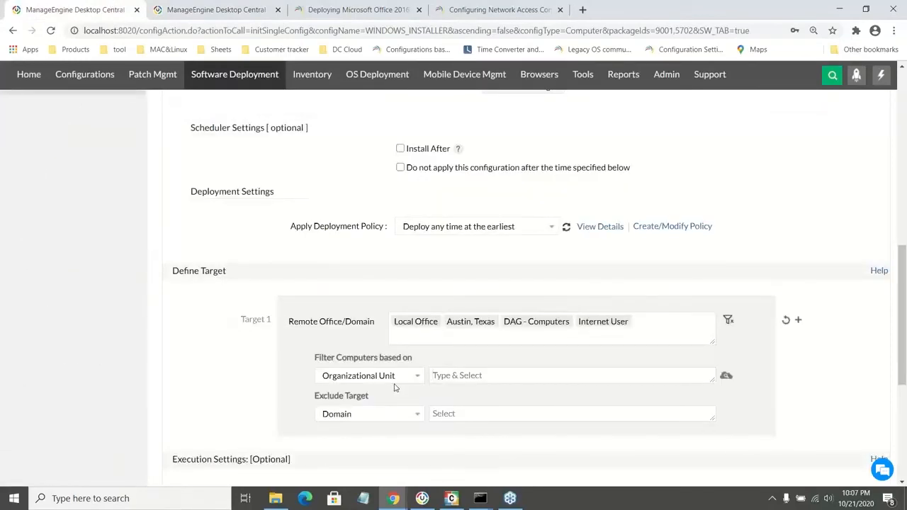
pyautogui.moveTo(393, 498)
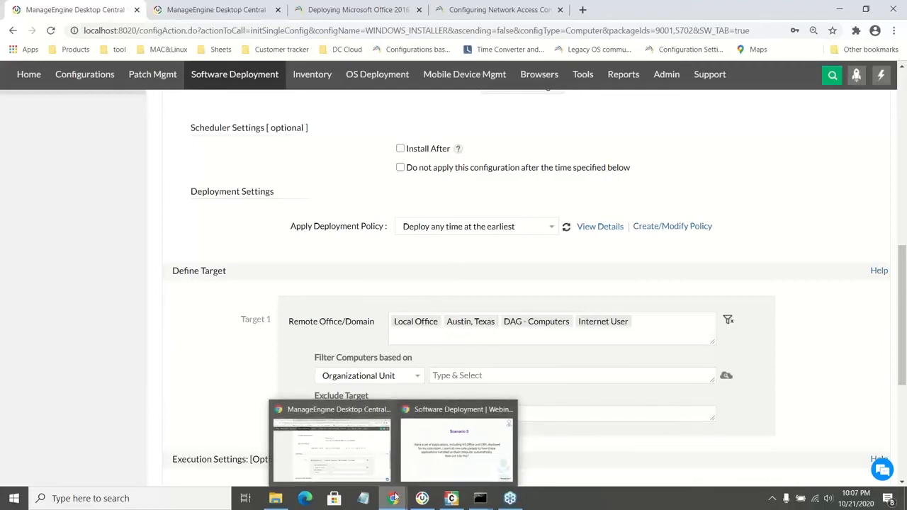
pyautogui.click(425, 470)
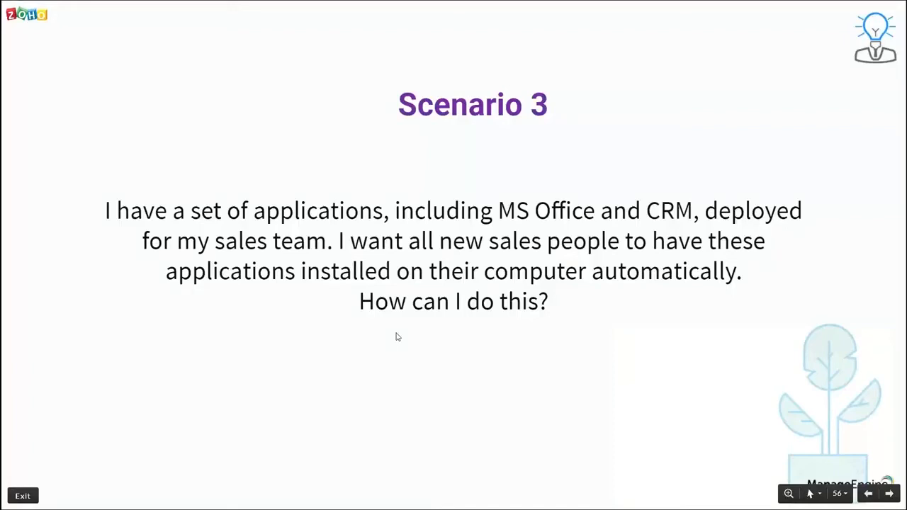
# Switch to Desktop Central, examine the troubleshooting logging option in a new package's advanced settings, and advance the presentation to the following slide.
pyautogui.hotkey('alt', 'Tab')
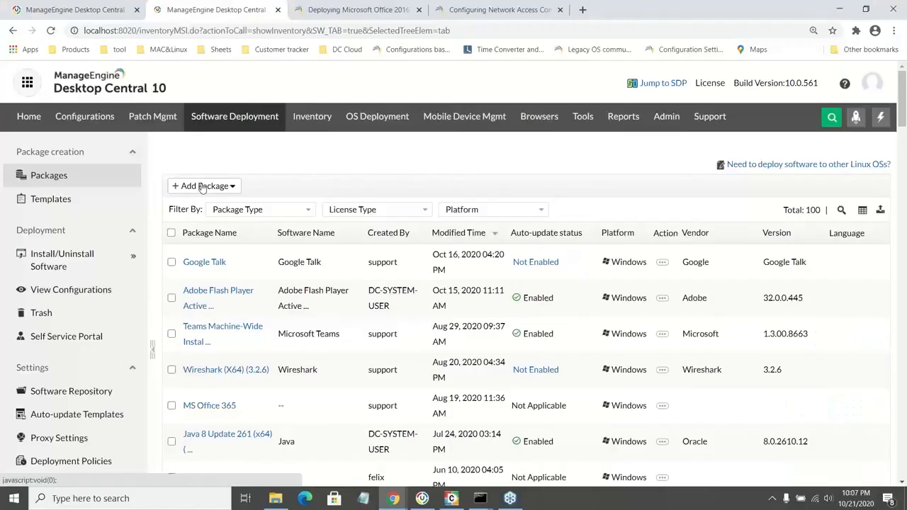
pyautogui.click(235, 116)
pyautogui.click(293, 367)
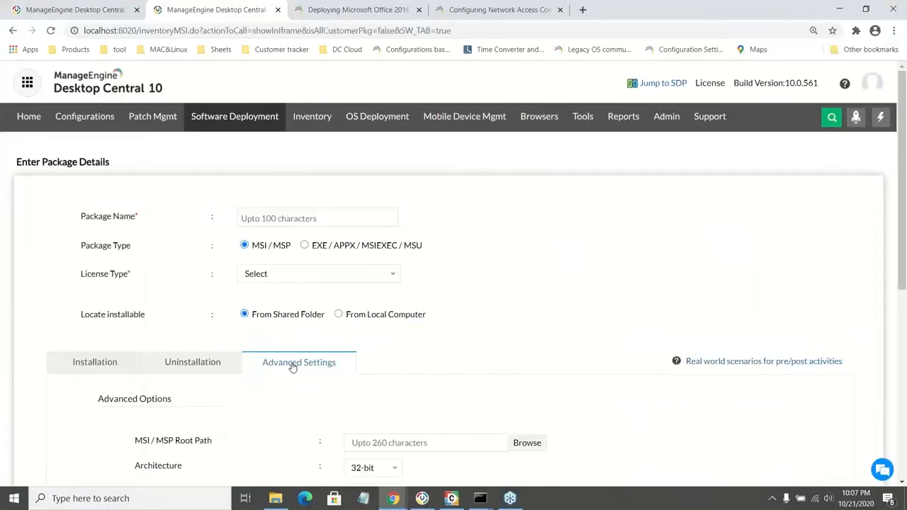
pyautogui.scroll(-2, 293, 366)
pyautogui.moveTo(496, 404); pyautogui.dragTo(388, 443)
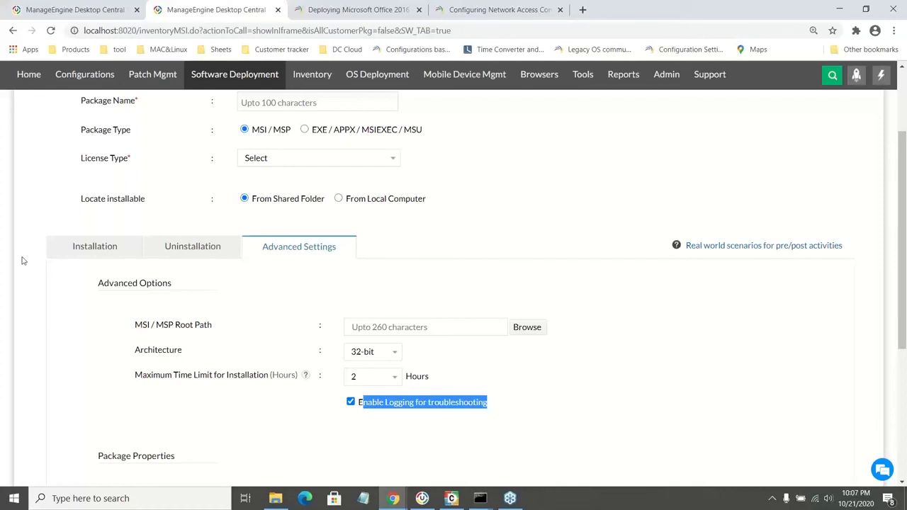
pyautogui.click(136, 326)
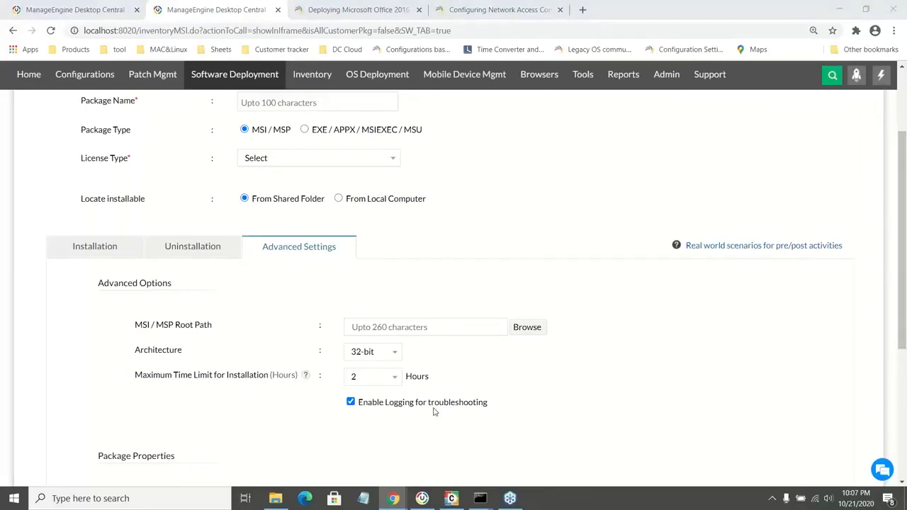
pyautogui.hotkey('alt', 'Tab')
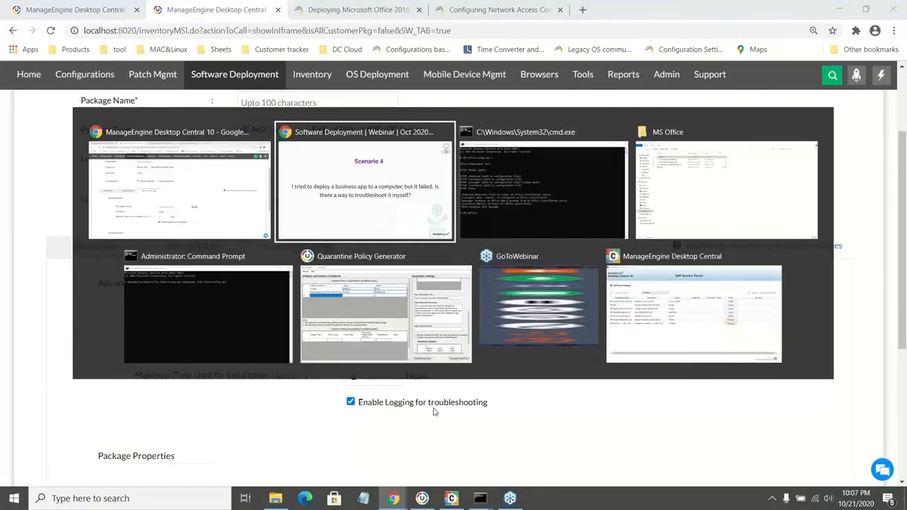
pyautogui.press('Right')
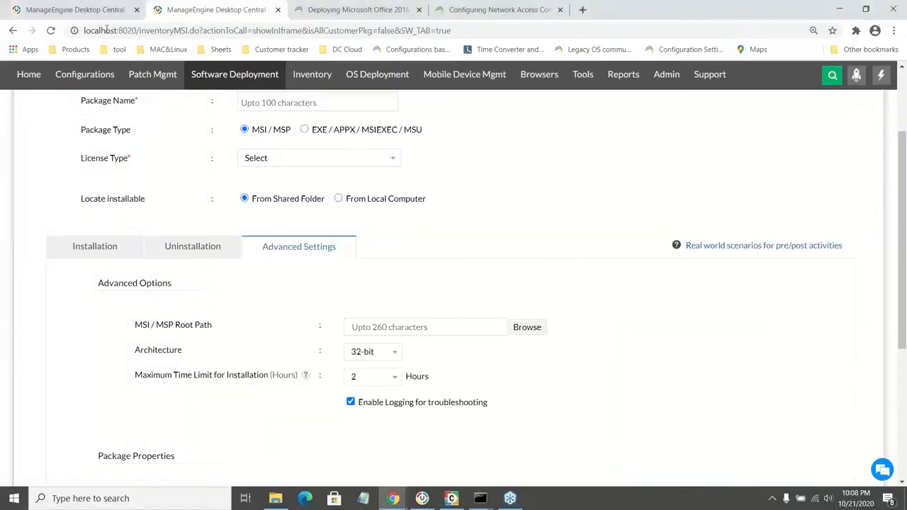
# Enable auto-updates for the Adobe Acrobat Reader DC software template in Desktop Central.
pyautogui.scroll(3, 189, 92)
pyautogui.click(219, 117)
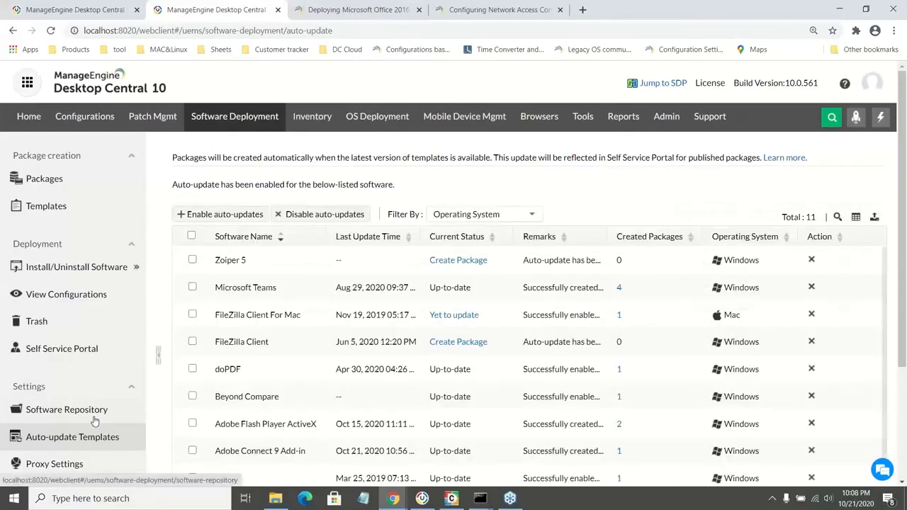
pyautogui.click(221, 213)
pyautogui.click(383, 211)
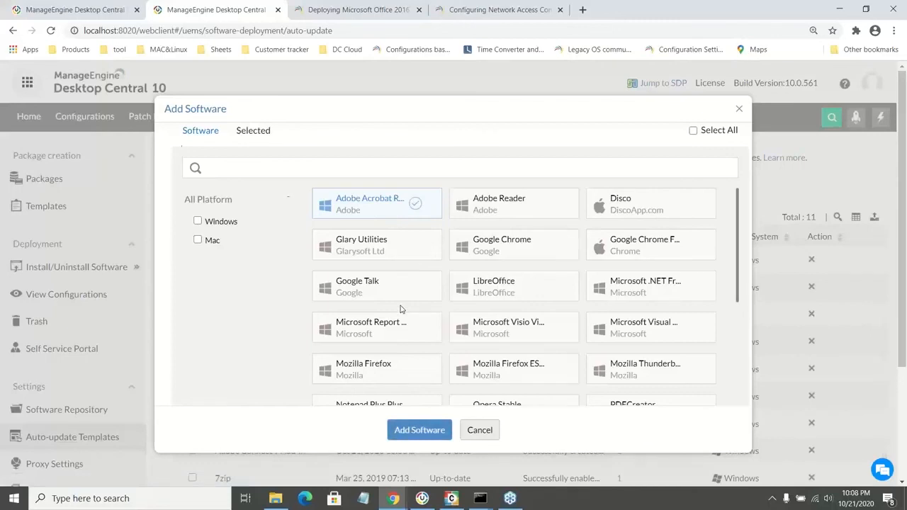
pyautogui.click(432, 433)
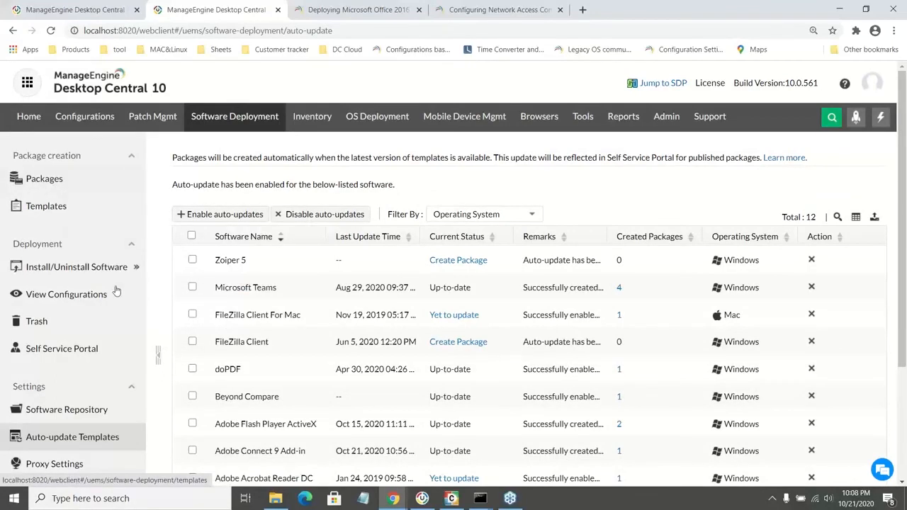
# Examine the list of software packages and the software catalog in the Self Service Portal.
pyautogui.moveTo(117, 291)
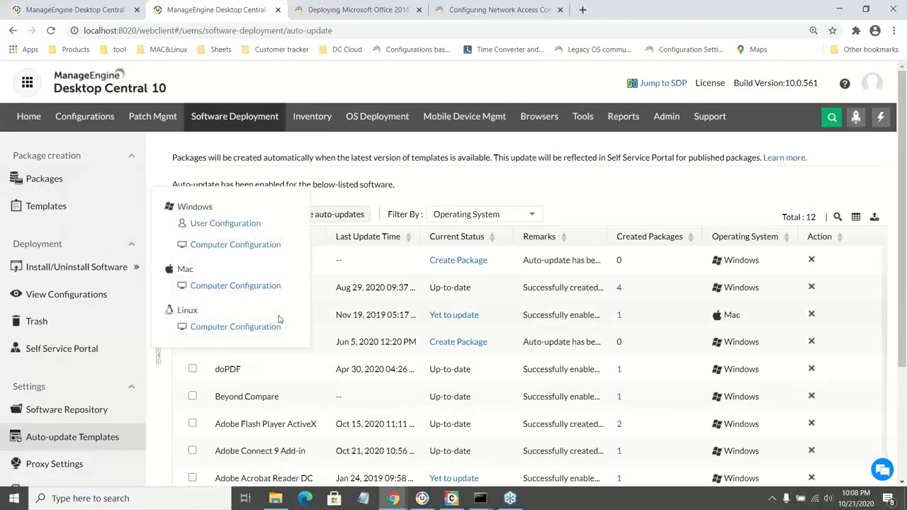
pyautogui.click(44, 180)
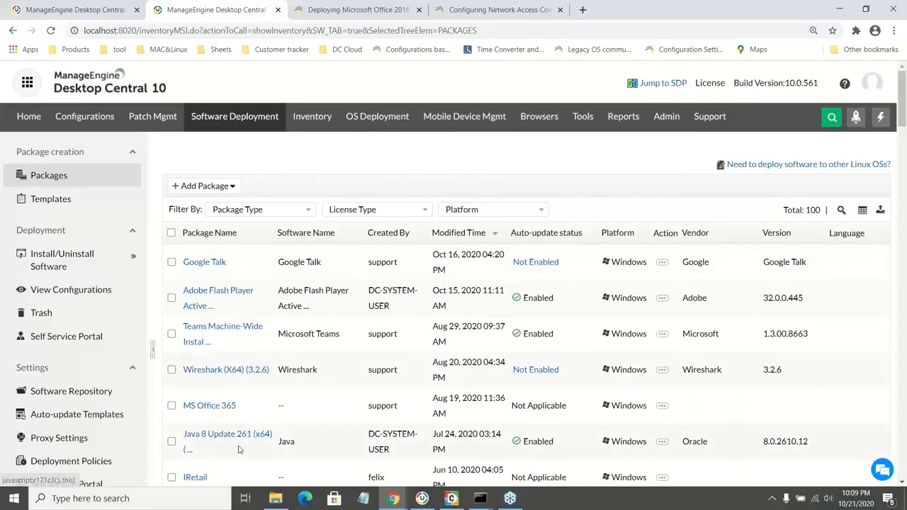
pyautogui.scroll(-3, 238, 449)
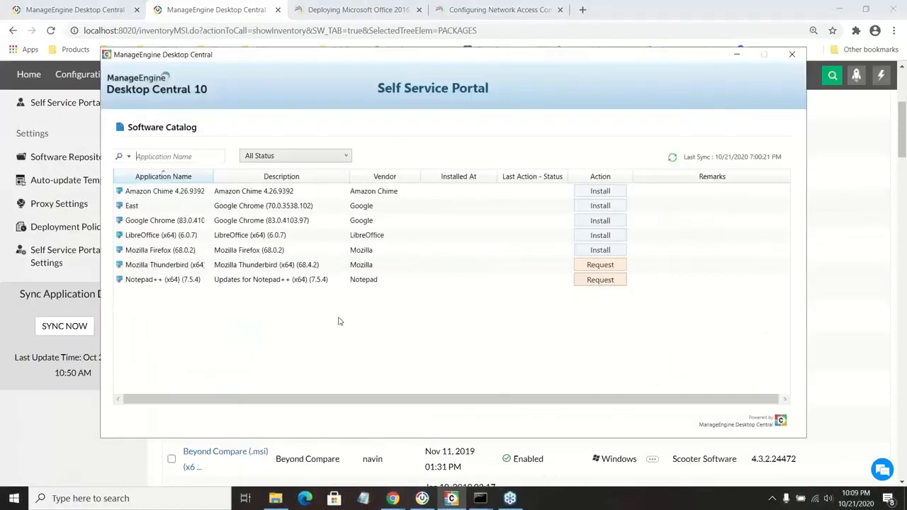
# Minimize the Self Service Portal, switch to the Software Deployment presentation, and advance it to the Scenario 6 slide.
pyautogui.click(738, 61)
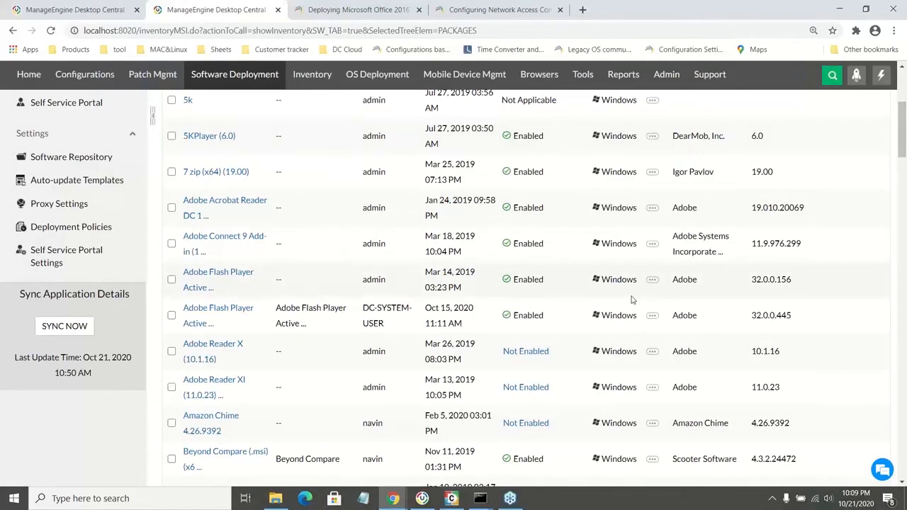
pyautogui.moveTo(392, 500)
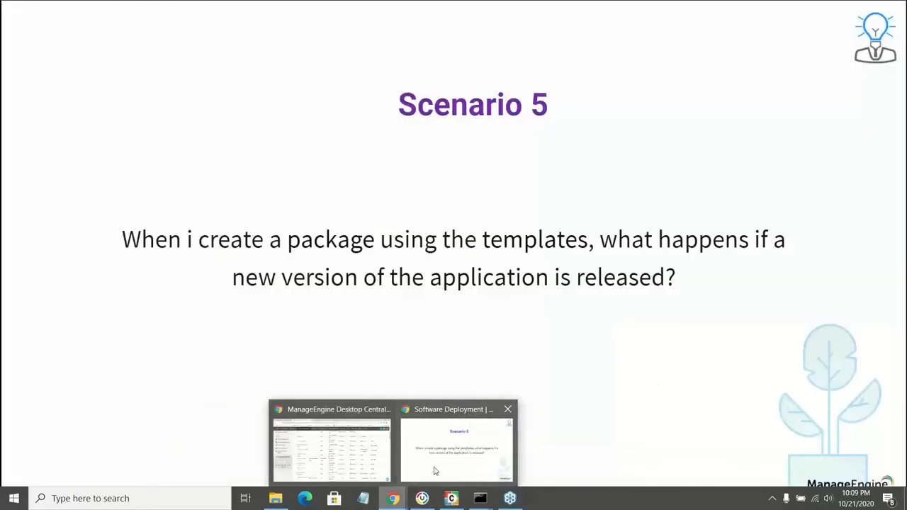
pyautogui.click(435, 471)
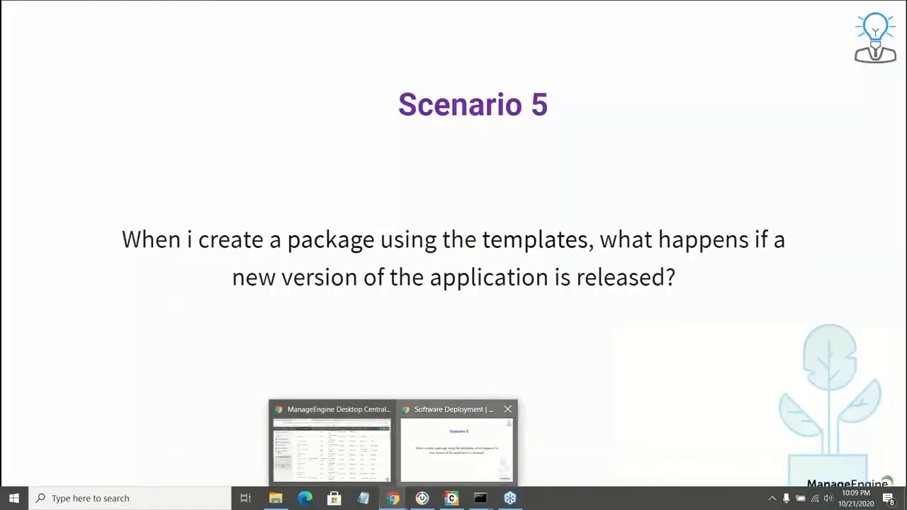
pyautogui.click(418, 330)
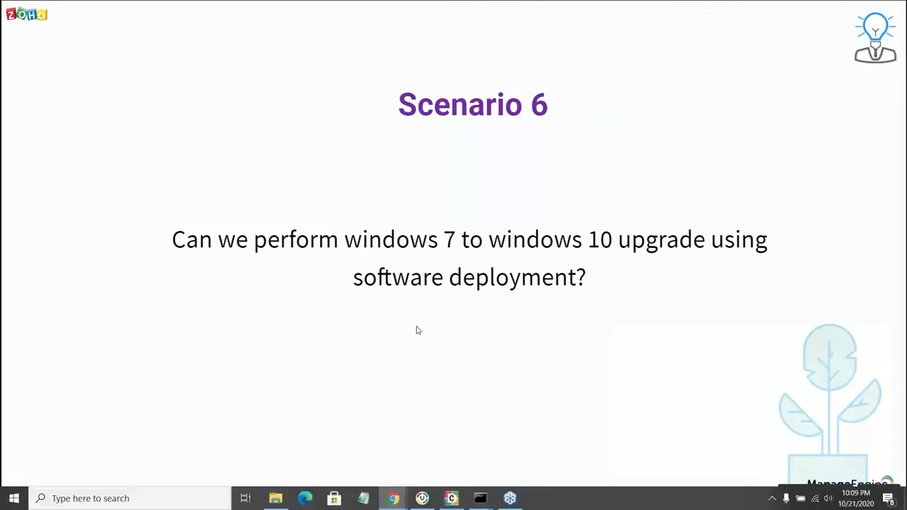
# Switch to Desktop Central and search the software deployment templates by application name for "windows 10".
pyautogui.hotkey('alt', 'Tab')
pyautogui.scroll(5, 220, 281)
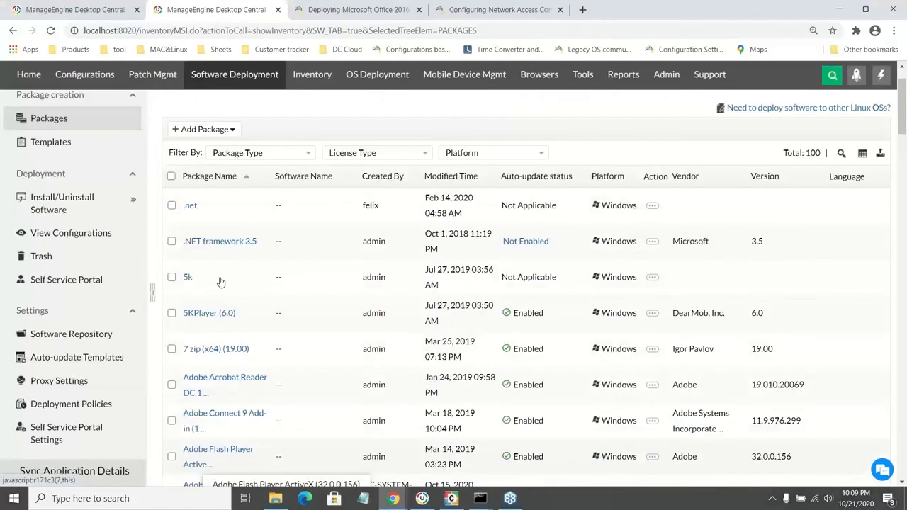
pyautogui.click(64, 199)
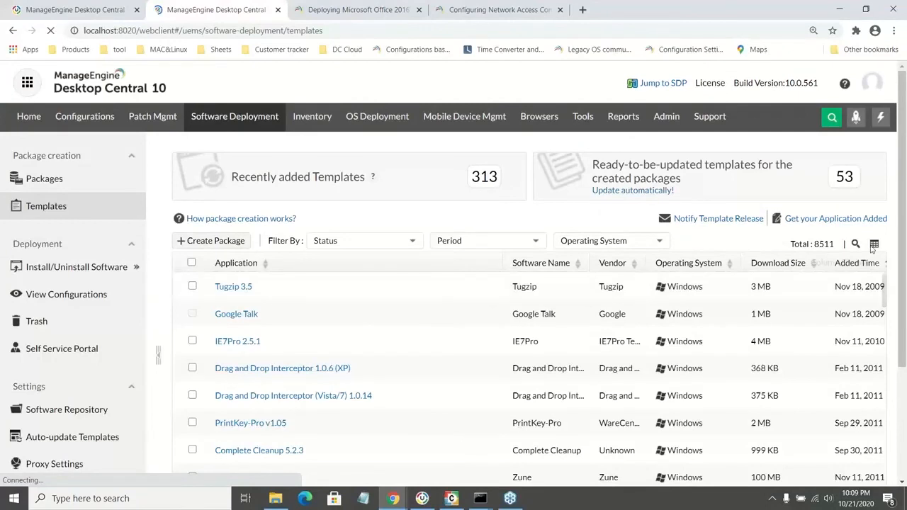
pyautogui.click(855, 244)
pyautogui.click(361, 287)
pyautogui.write('windows 10')
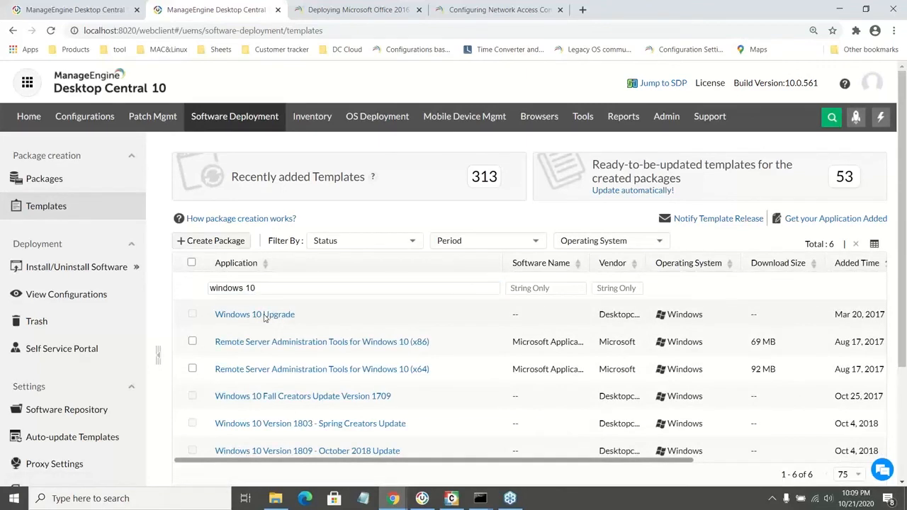
# View the application details of the Windows 10 Upgrade template and bring up its linked deployment document.
pyautogui.click(264, 318)
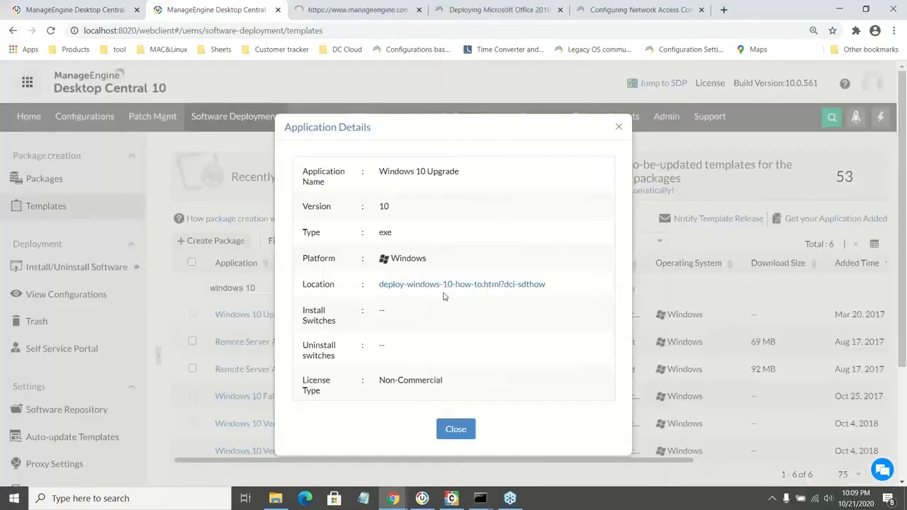
pyautogui.click(619, 127)
pyautogui.click(395, 7)
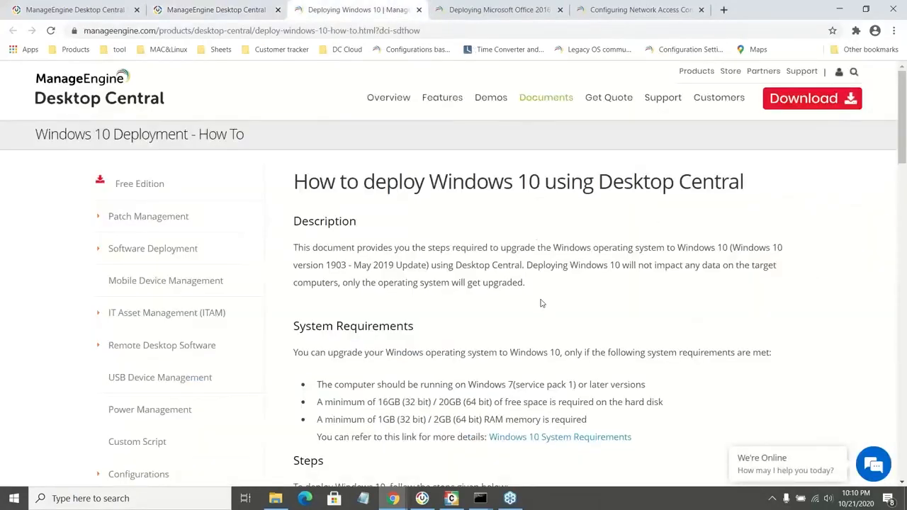
# Examine the Windows 10 deployment document's system requirements and its instructions for downloading and extracting the ISO file.
pyautogui.scroll(-1, 540, 303)
pyautogui.moveTo(299, 267); pyautogui.dragTo(425, 275)
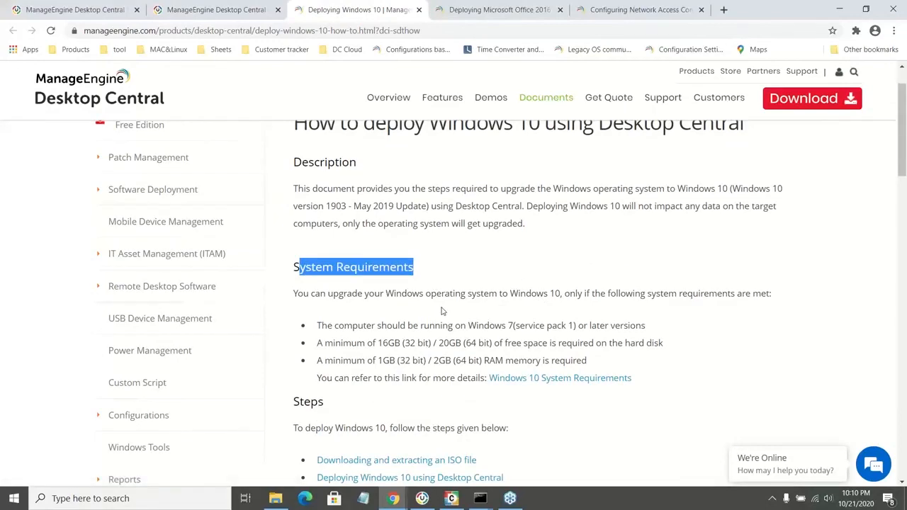
pyautogui.scroll(-1, 441, 310)
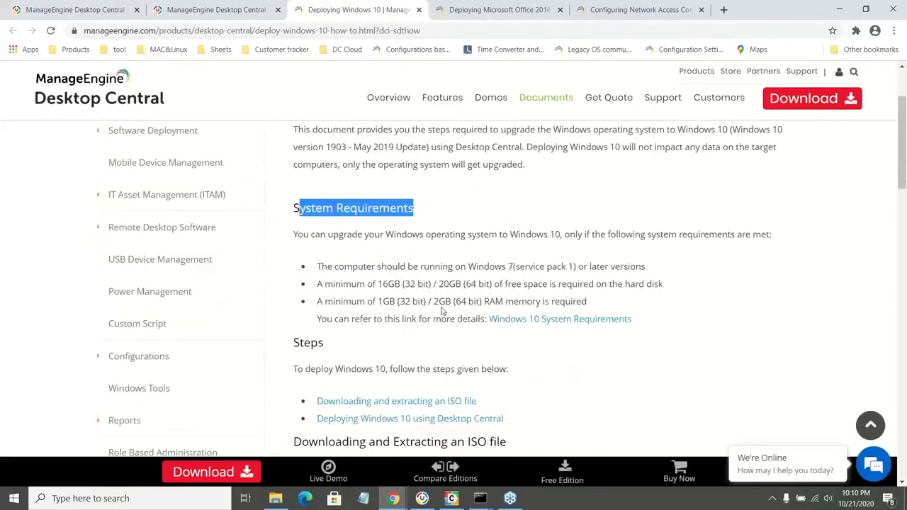
pyautogui.scroll(-2, 442, 311)
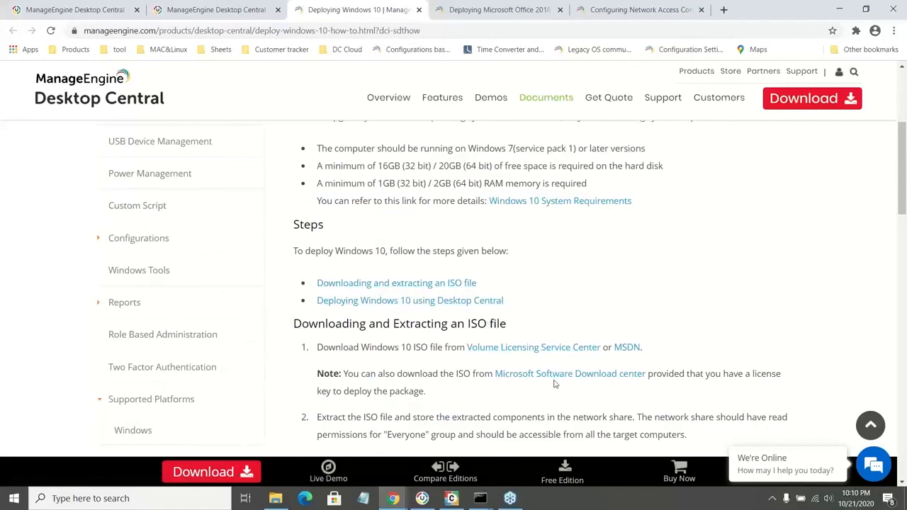
pyautogui.scroll(-3, 553, 385)
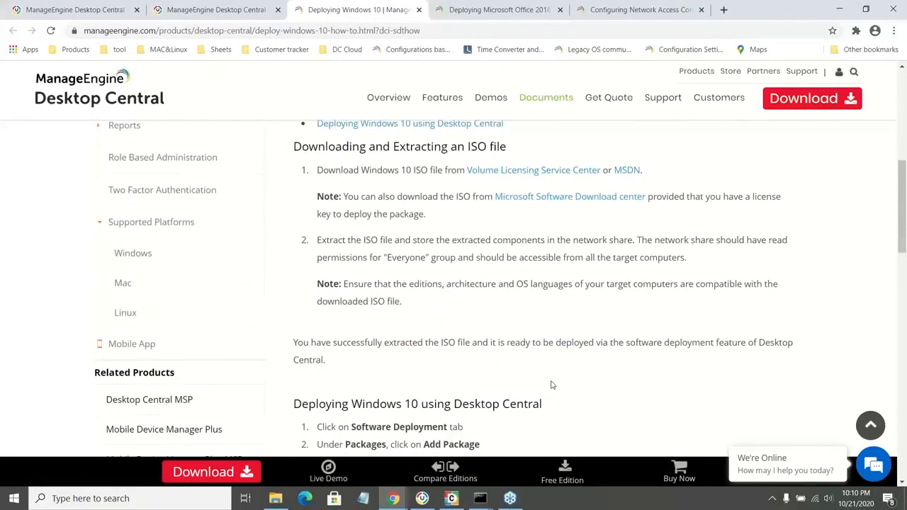
pyautogui.moveTo(343, 239); pyautogui.dragTo(394, 239)
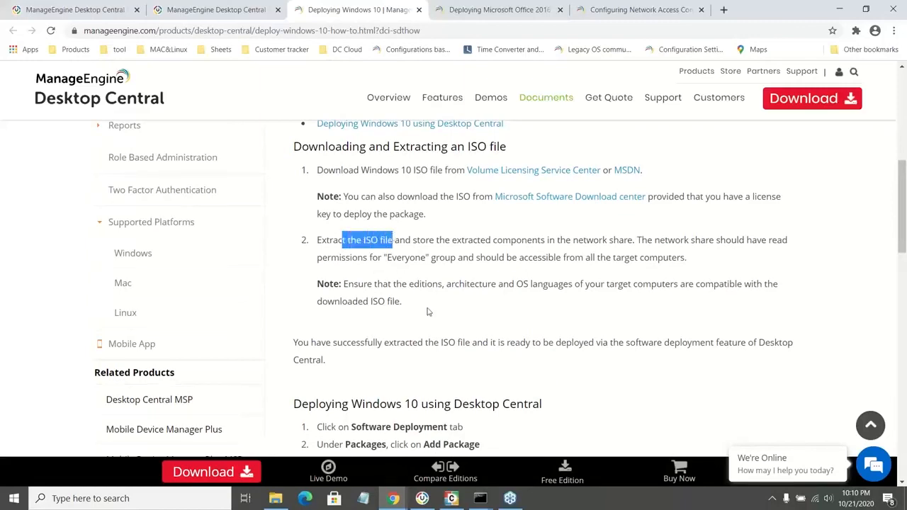
pyautogui.scroll(-3, 428, 312)
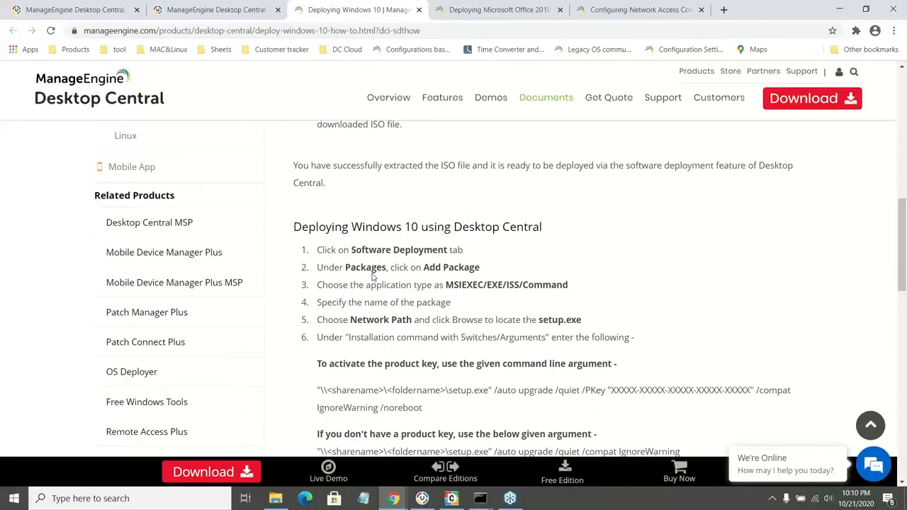
# Examine the document's setup.exe upgrade arguments with and without a product key, through to its closing troubleshooting links.
pyautogui.scroll(-2, 372, 277)
pyautogui.moveTo(342, 272); pyautogui.dragTo(530, 273)
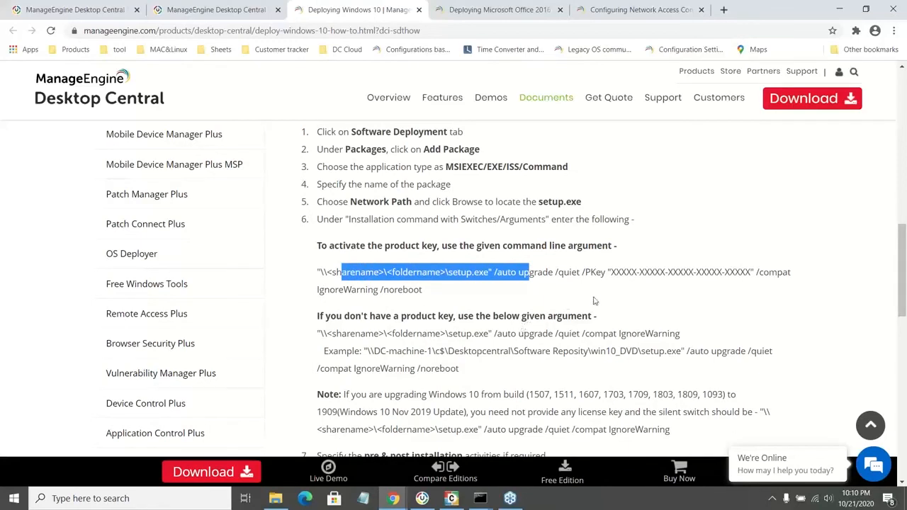
pyautogui.moveTo(609, 273); pyautogui.dragTo(729, 307)
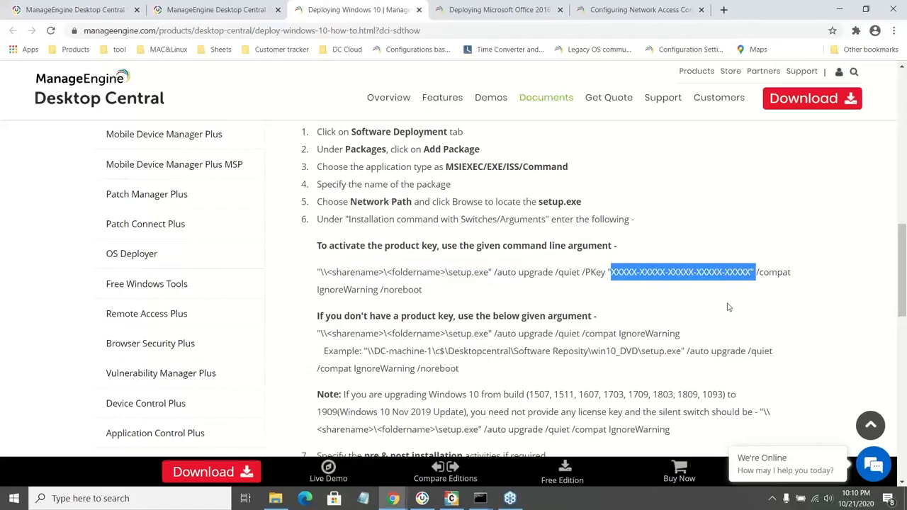
pyautogui.click(663, 333)
pyautogui.moveTo(332, 334); pyautogui.dragTo(715, 342)
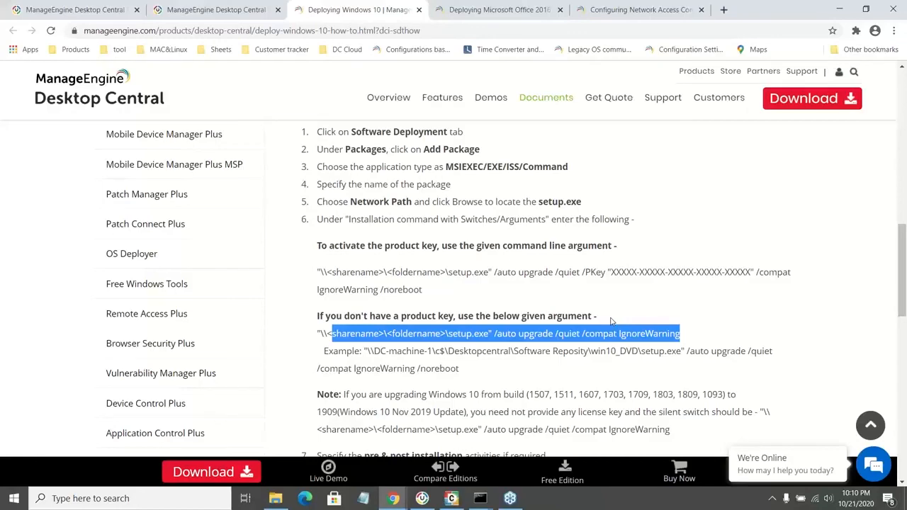
pyautogui.scroll(-1, 611, 321)
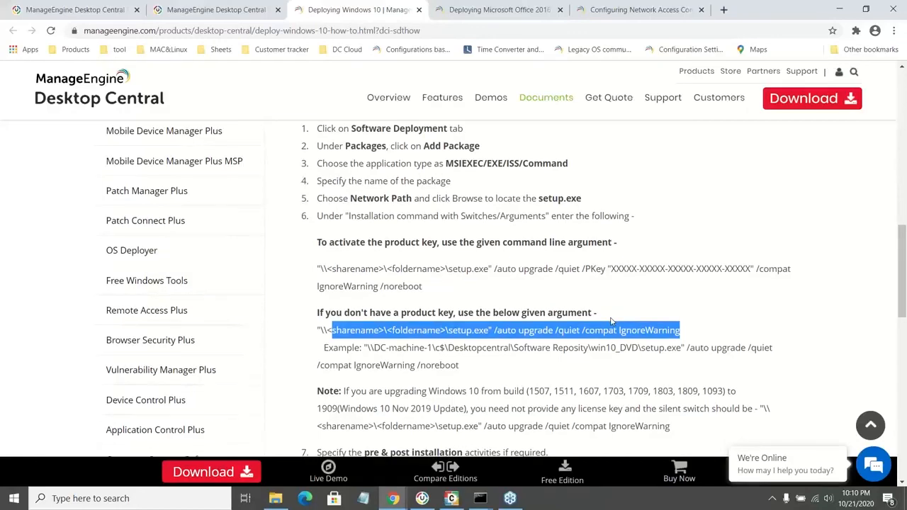
pyautogui.scroll(-10, 343, 335)
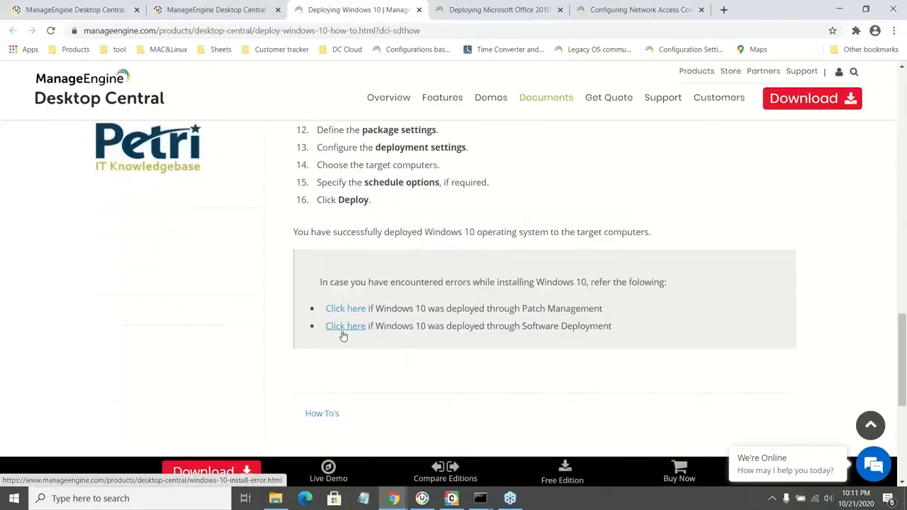
# Open the error reference for Windows 10 deployed through Software Deployment, and examine the Language Mismatch entry's error code, cause and resolution.
pyautogui.click(343, 336)
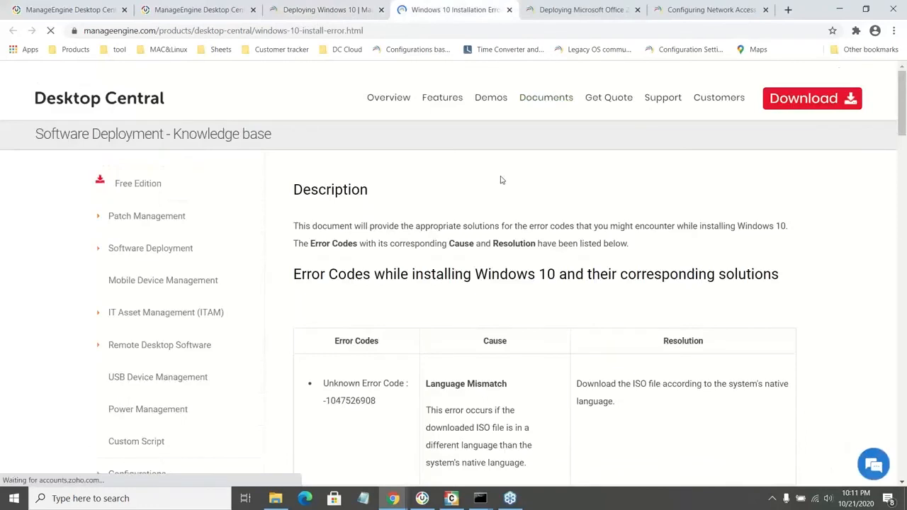
pyautogui.scroll(-3, 531, 312)
pyautogui.moveTo(330, 225); pyautogui.dragTo(356, 225)
pyautogui.moveTo(475, 211); pyautogui.dragTo(514, 213)
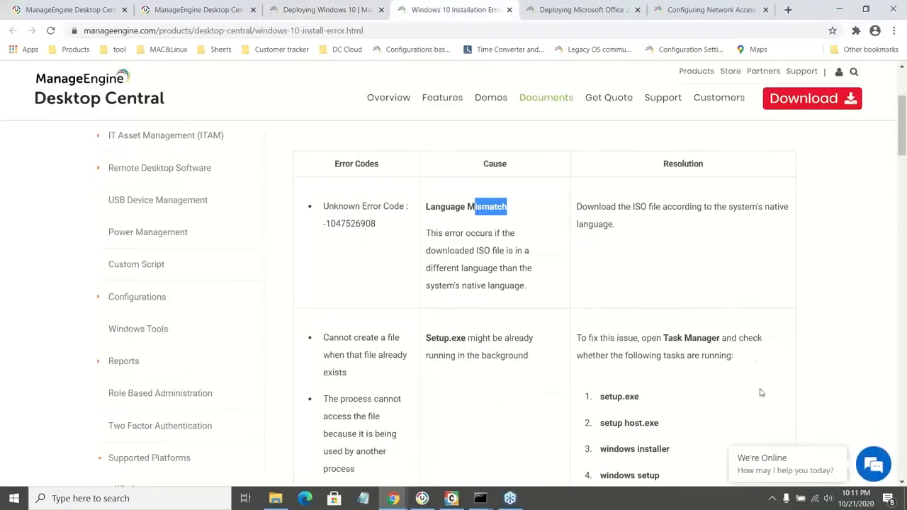
pyautogui.moveTo(593, 206); pyautogui.dragTo(614, 225)
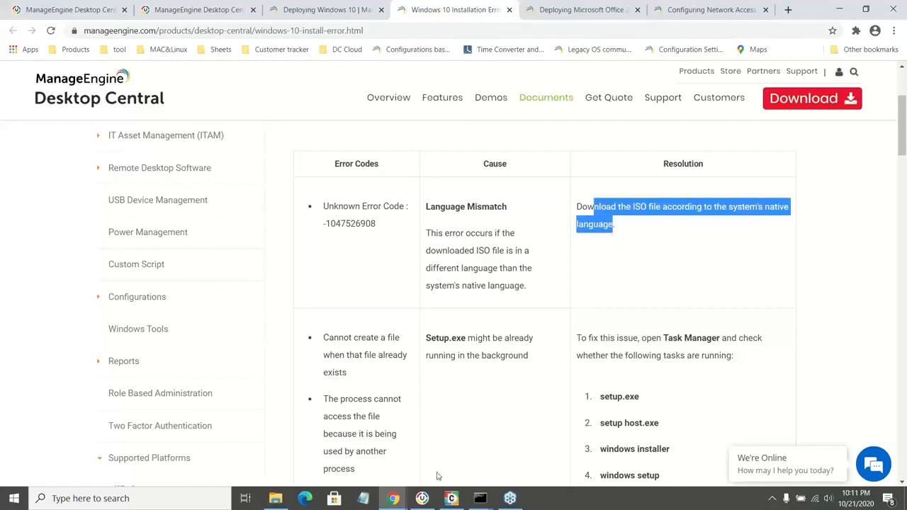
# Switch to the presentation and advance it past the Questions slide to Question 1.
pyautogui.moveTo(407, 498)
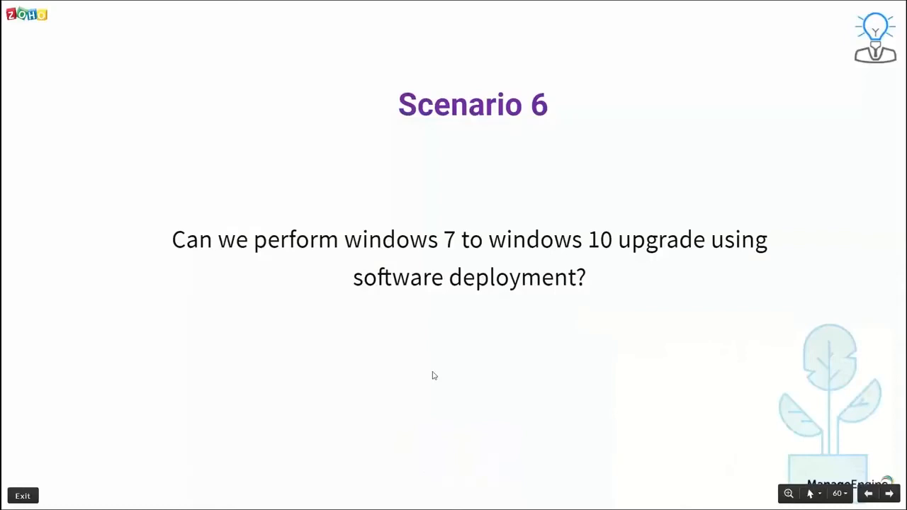
pyautogui.press('Right')
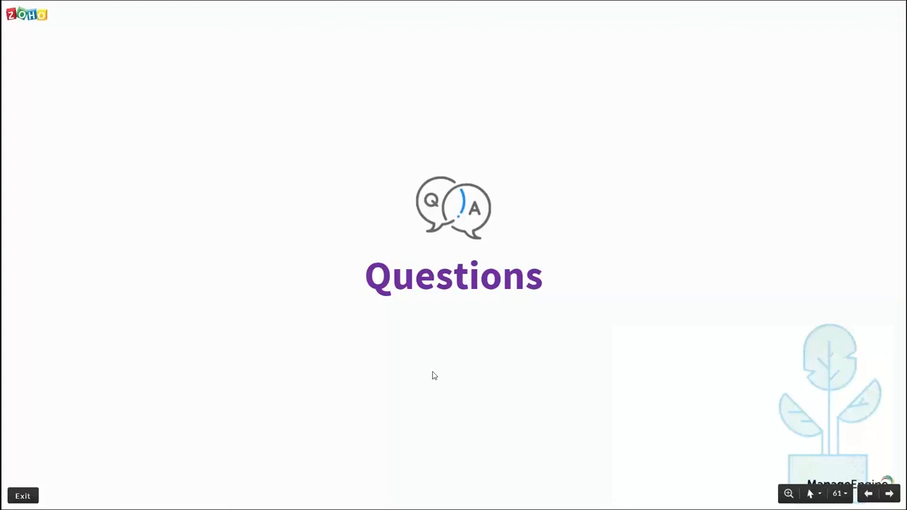
pyautogui.press('Right')
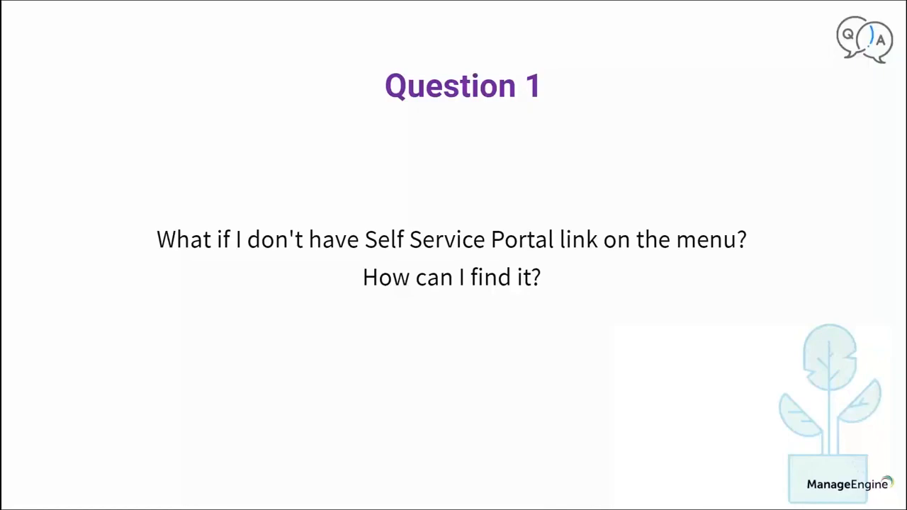
# Return to Desktop Central, locate the Self Service Portal entry, and check the license type in the product's license details.
pyautogui.hotkey('alt', 'Tab')
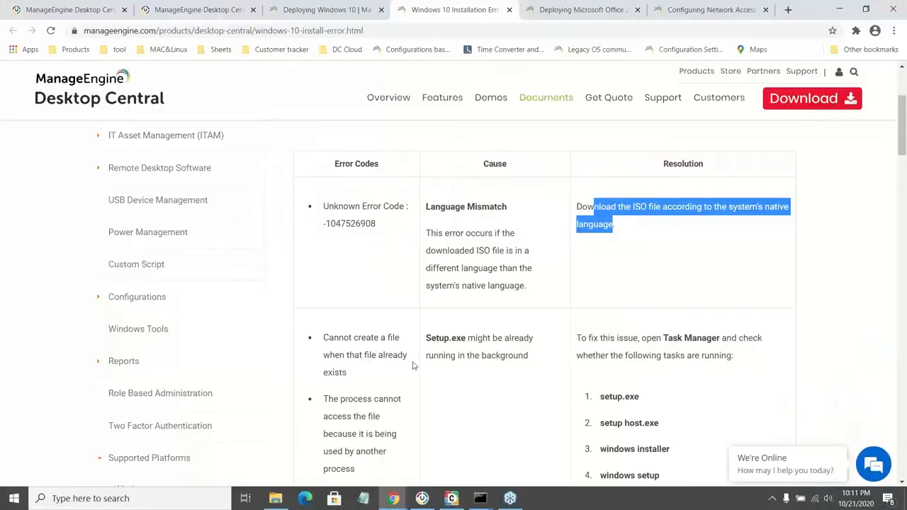
pyautogui.click(225, 5)
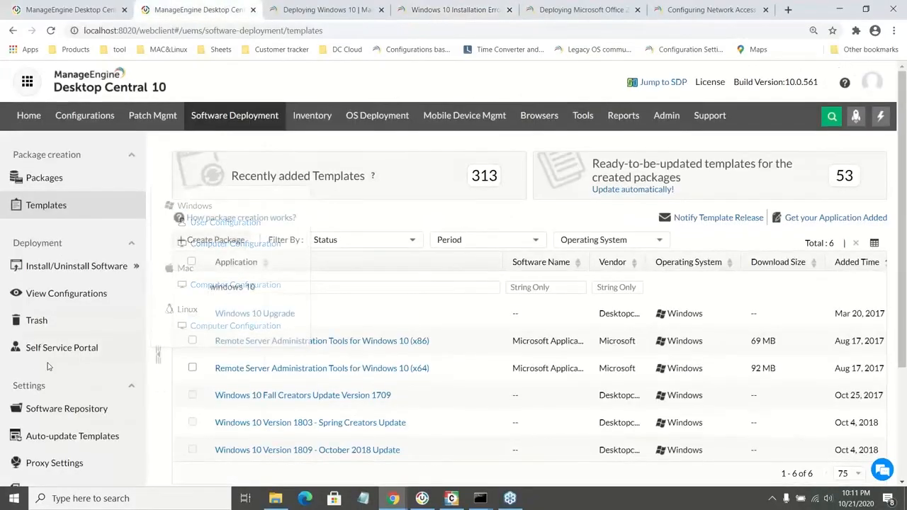
pyautogui.scroll(-3, 61, 241)
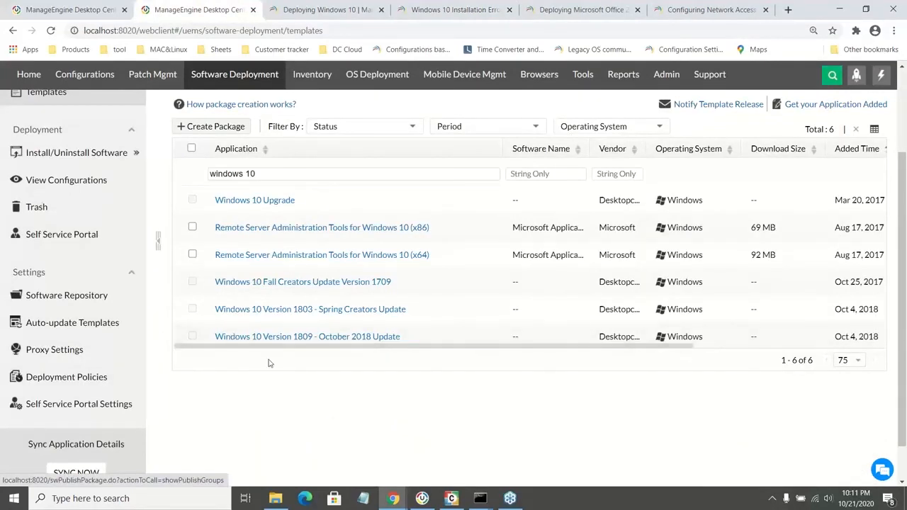
pyautogui.scroll(2, 270, 364)
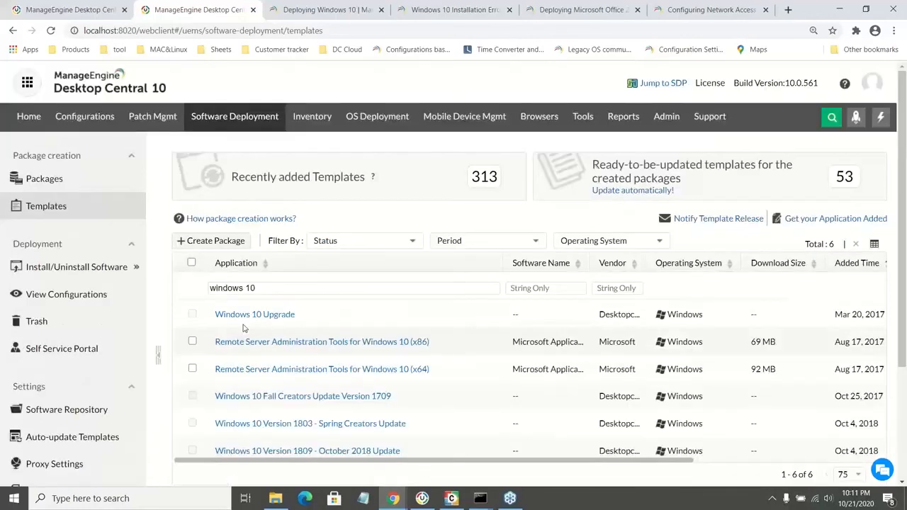
pyautogui.click(706, 83)
pyautogui.moveTo(290, 211); pyautogui.dragTo(246, 211)
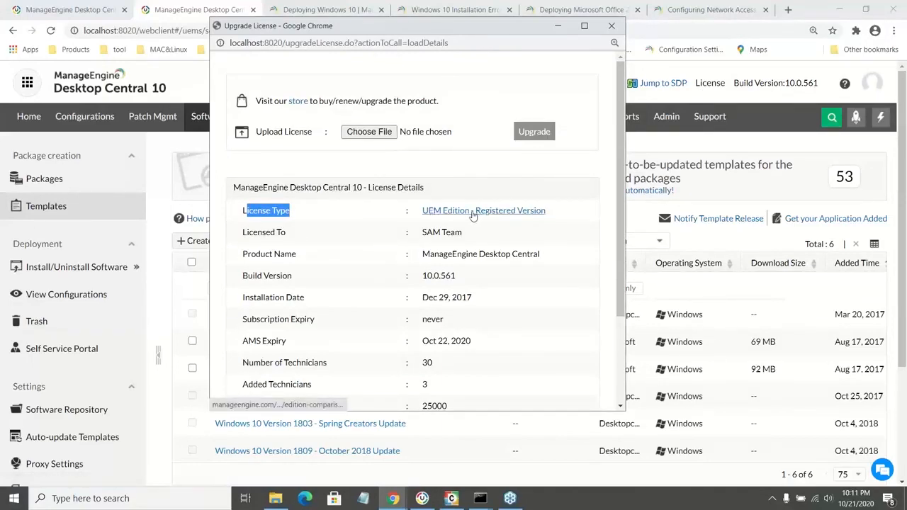
pyautogui.click(610, 27)
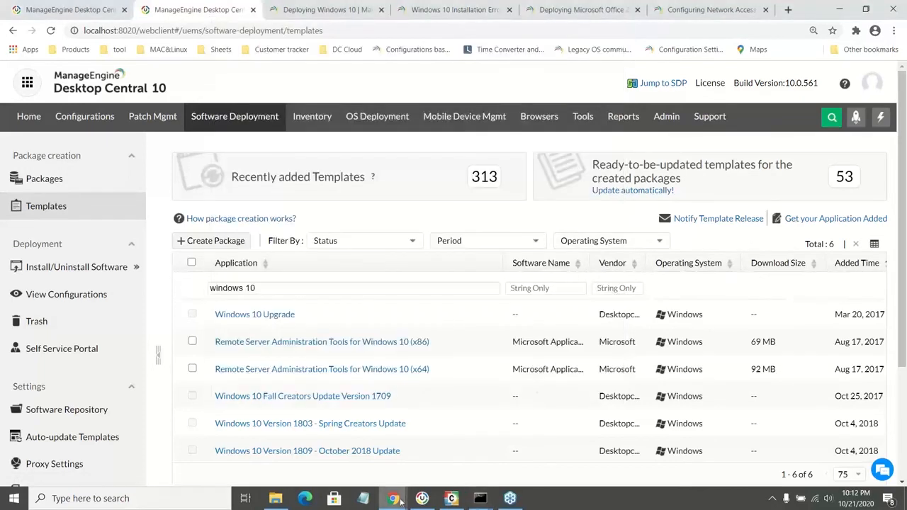
# Advance the presentation to the Question 2 slide about monitoring deployment status, and switch back to Desktop Central.
pyautogui.moveTo(396, 499)
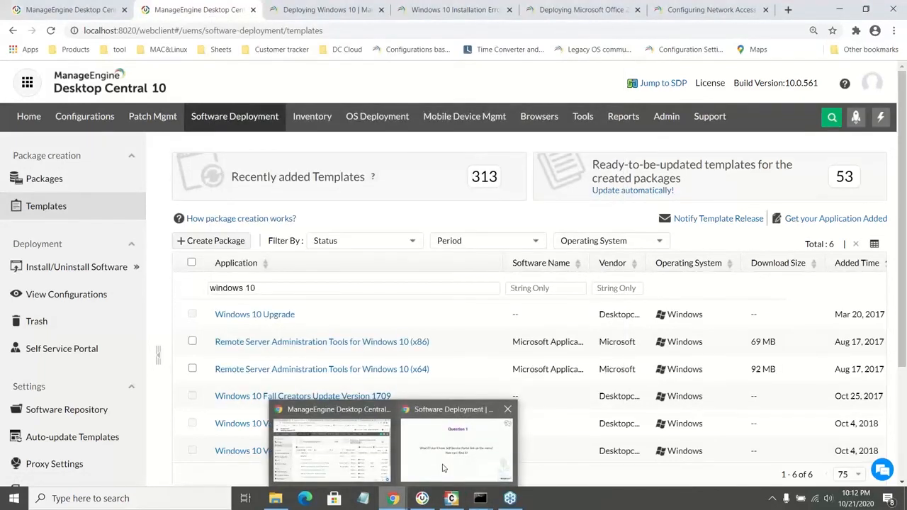
pyautogui.click(443, 468)
pyautogui.press('Right')
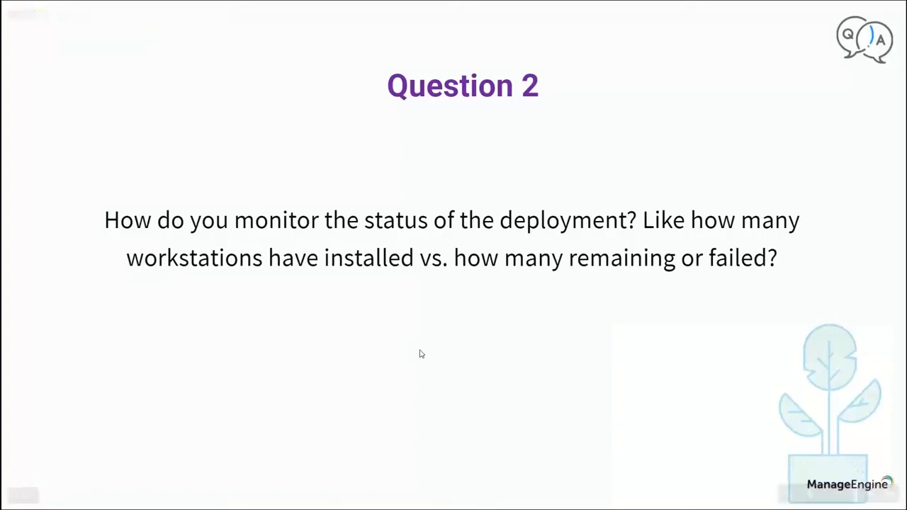
pyautogui.hotkey('alt', 'Tab')
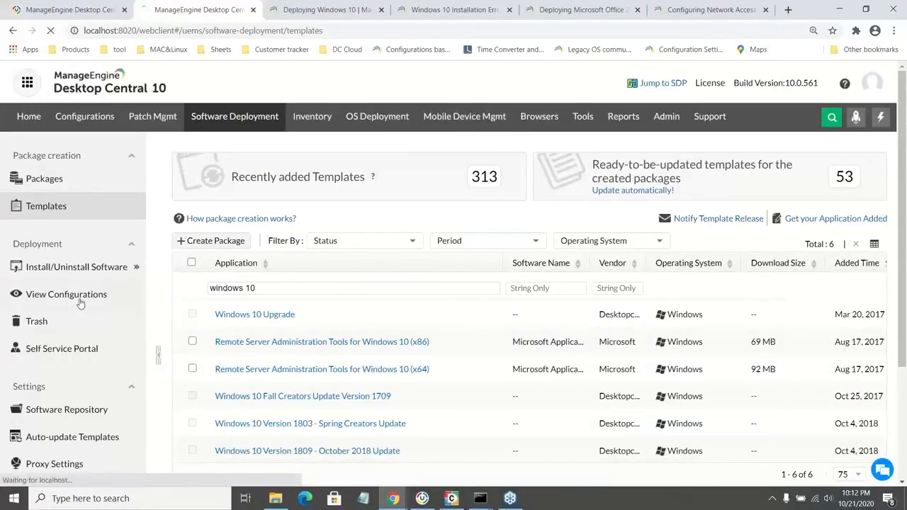
# Open MyConfiguration2596 from the list of software configurations and examine the details and execution status in its summary.
pyautogui.click(80, 303)
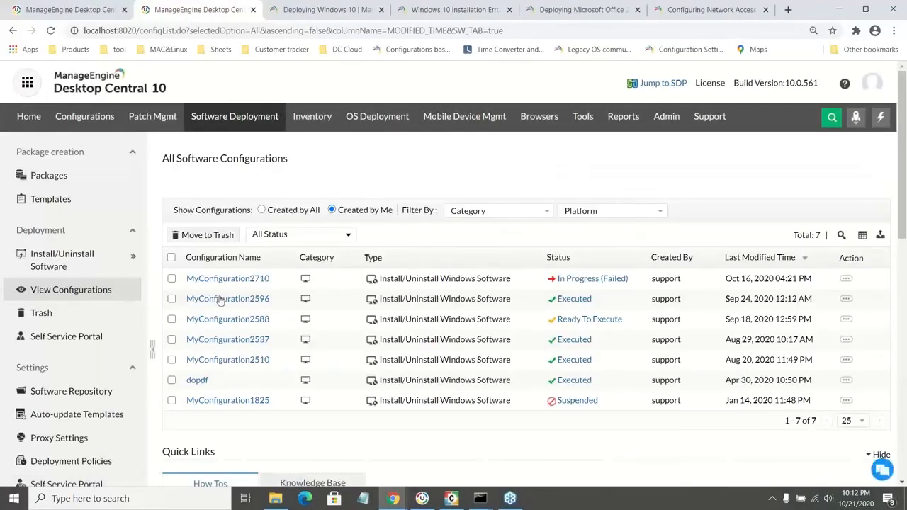
pyautogui.click(220, 299)
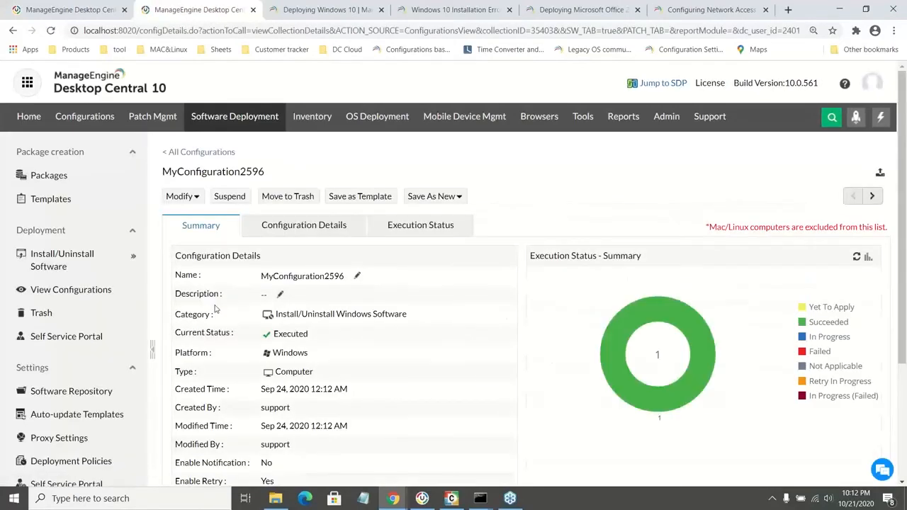
pyautogui.scroll(-1, 214, 308)
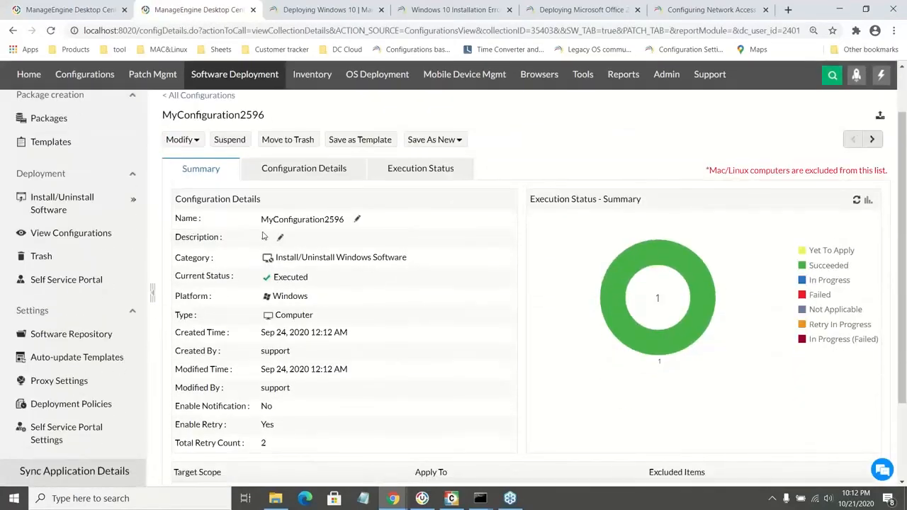
pyautogui.doubleClick(280, 350)
pyautogui.doubleClick(298, 332)
pyautogui.scroll(-2, 491, 393)
pyautogui.scroll(3, 491, 393)
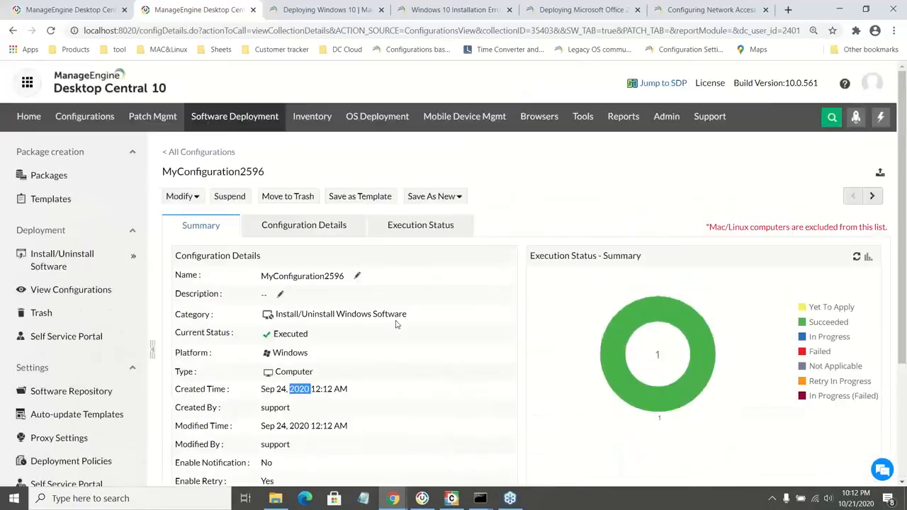
# Review the Wireshark package in MyConfiguration2596's configuration details, check the per-computer execution status, and return to the summary.
pyautogui.click(333, 224)
pyautogui.scroll(-1, 350, 331)
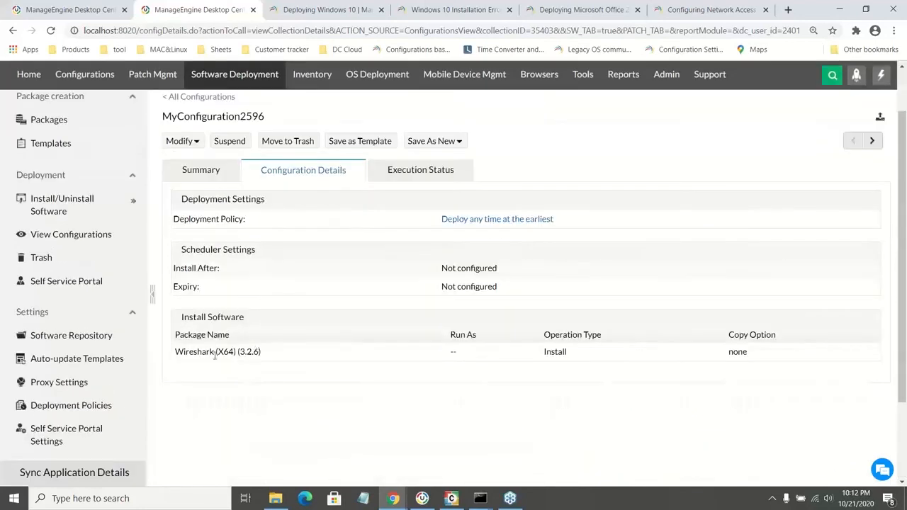
pyautogui.doubleClick(211, 352)
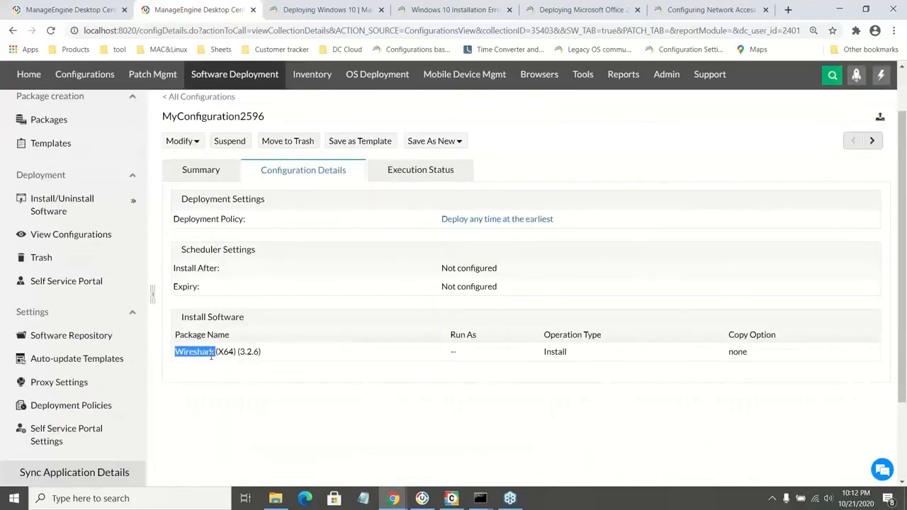
pyautogui.click(411, 173)
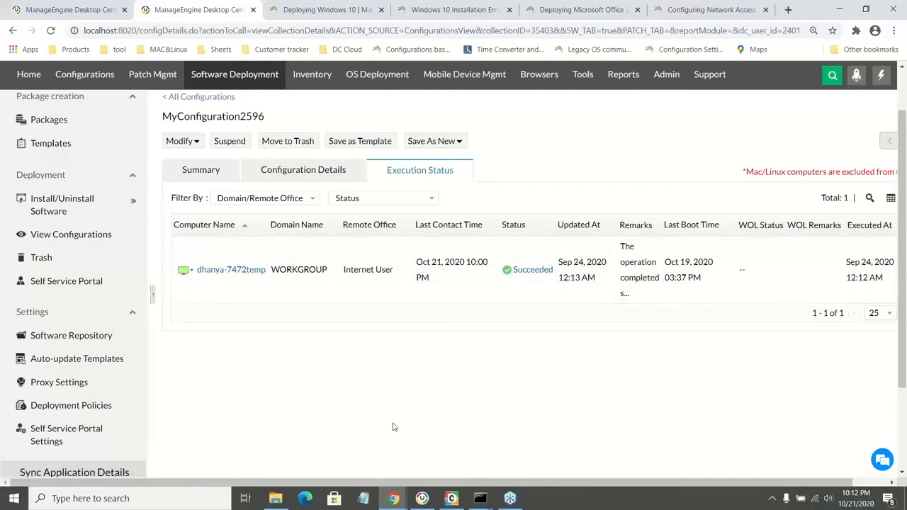
pyautogui.click(203, 174)
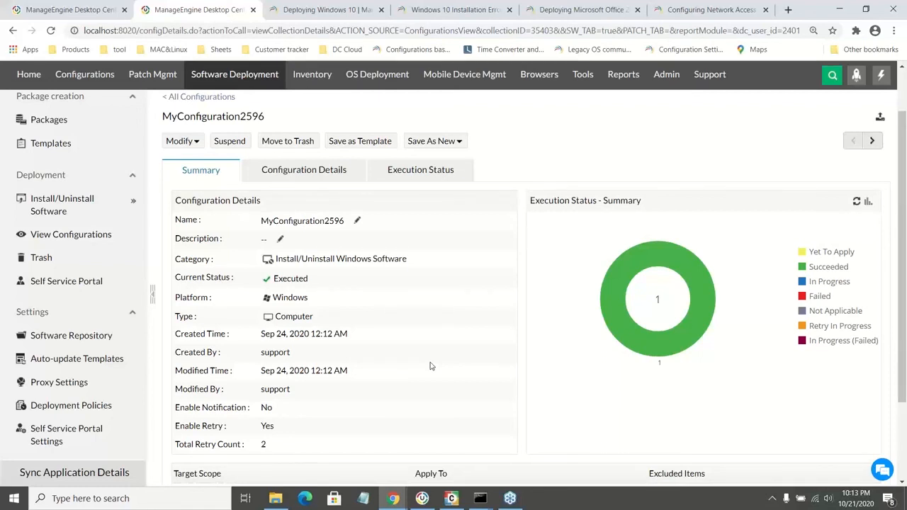
pyautogui.scroll(1, 431, 366)
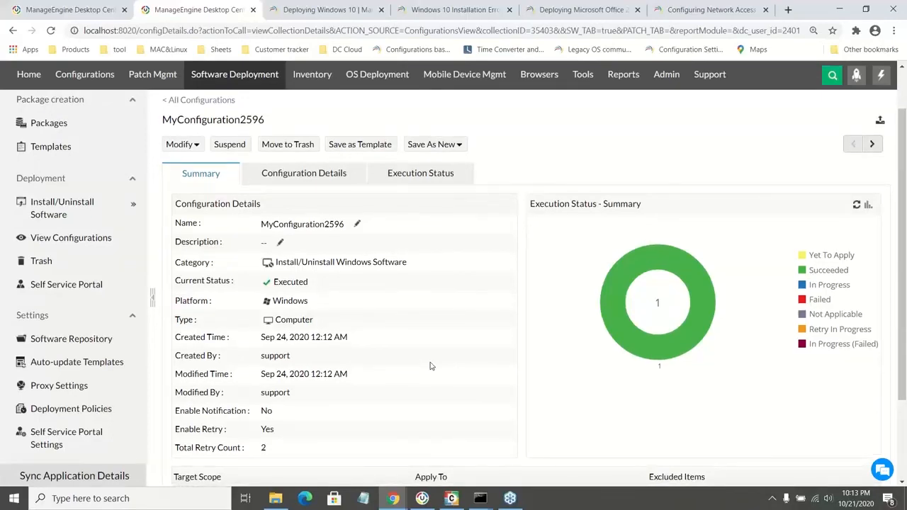
pyautogui.scroll(2, 430, 366)
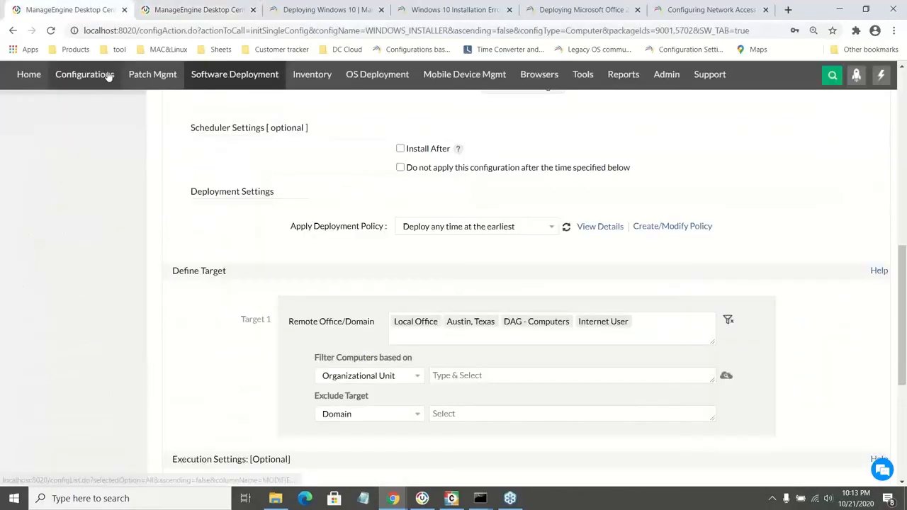
# List the user-defined configuration templates and start a configuration from the MyConfiguration758 Install/Uninstall Windows Software template.
pyautogui.click(84, 73)
pyautogui.click(62, 204)
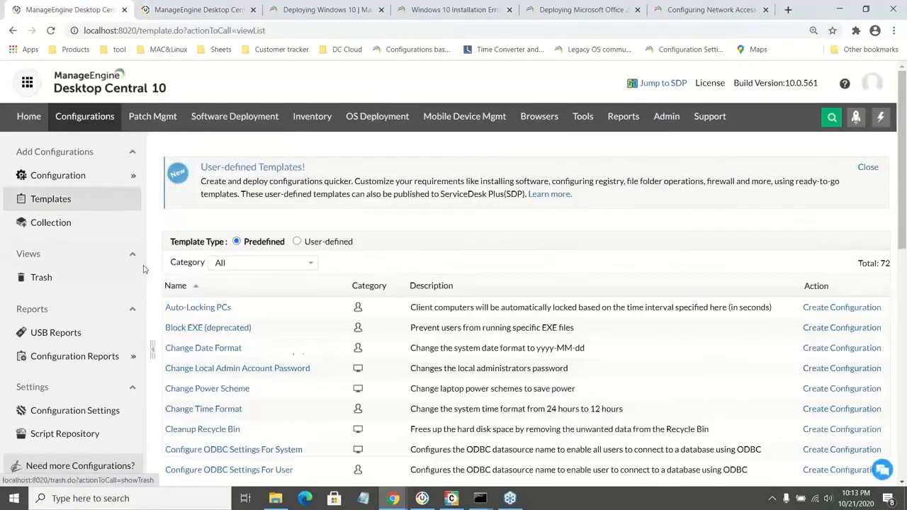
pyautogui.click(297, 242)
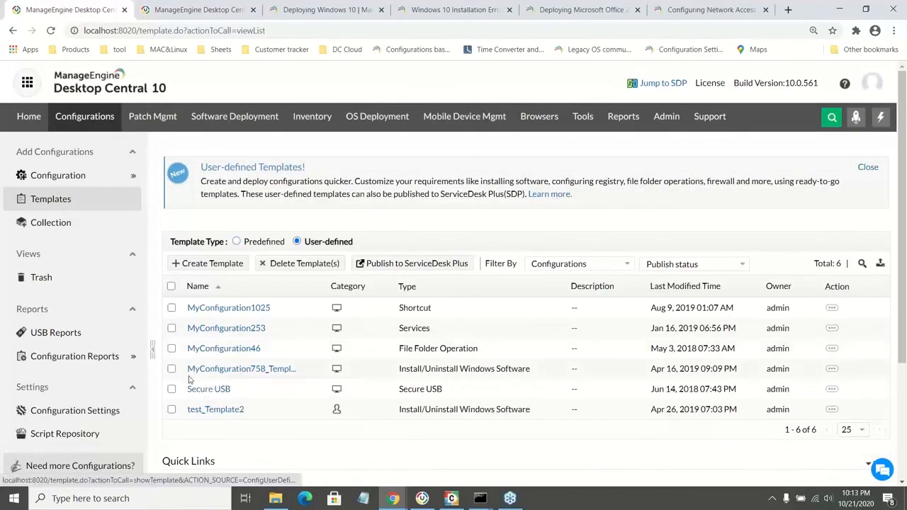
pyautogui.moveTo(454, 369); pyautogui.dragTo(546, 369)
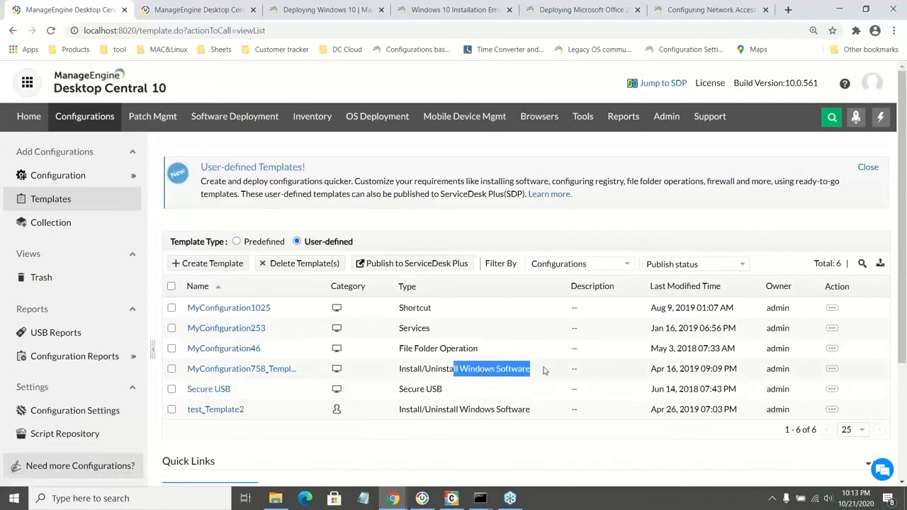
pyautogui.click(832, 370)
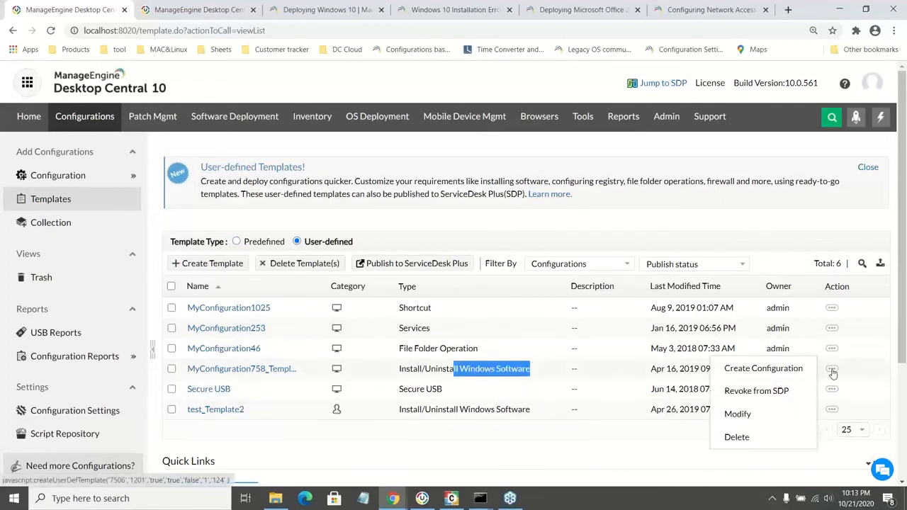
pyautogui.click(787, 375)
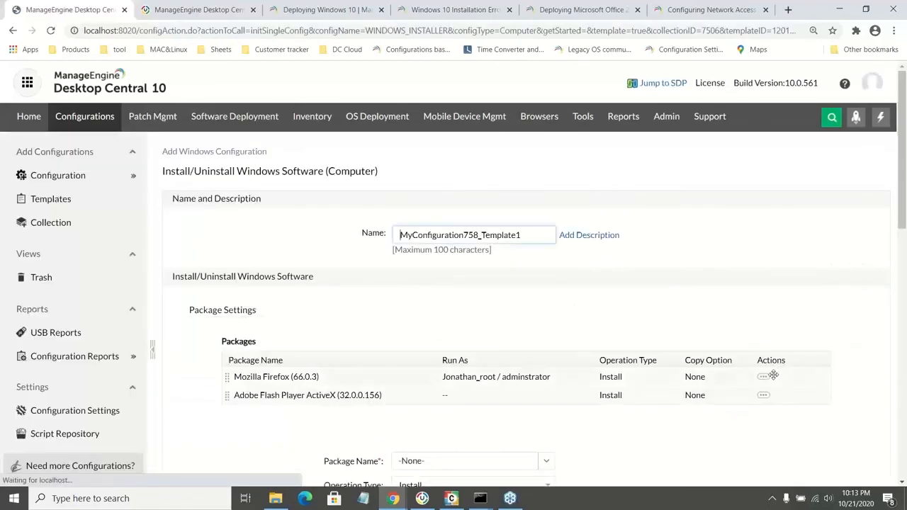
# Review the template-based configuration's package, deployment and target options, and return to the MyConfiguration2596 summary.
pyautogui.scroll(-1, 772, 383)
pyautogui.scroll(-5, 763, 391)
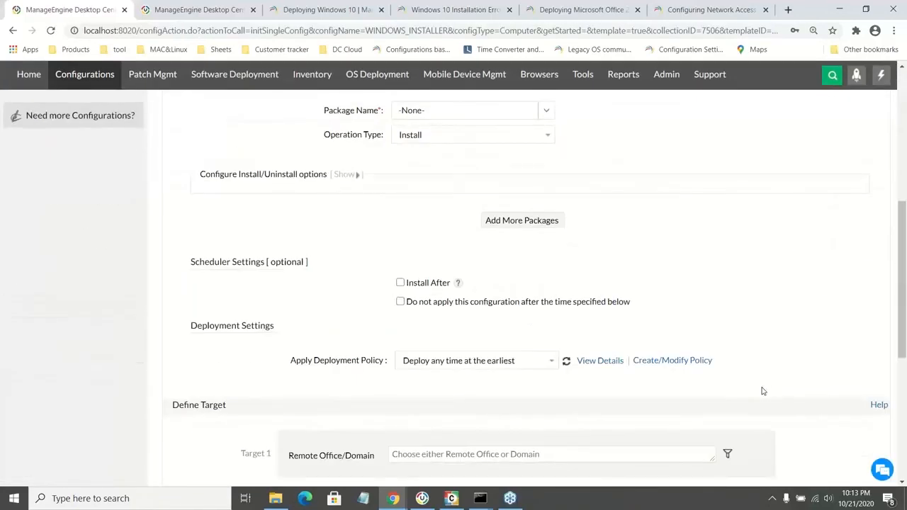
pyautogui.scroll(2, 709, 305)
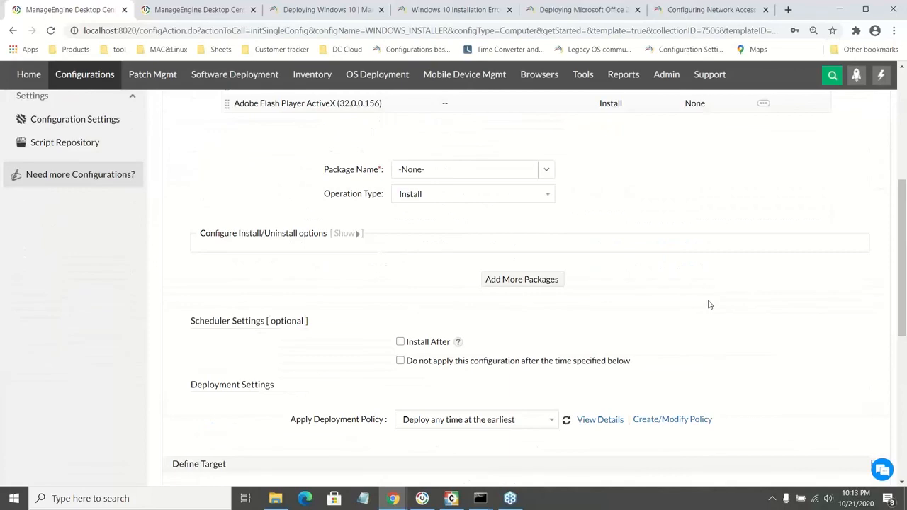
pyautogui.scroll(2, 709, 304)
pyautogui.scroll(-5, 617, 361)
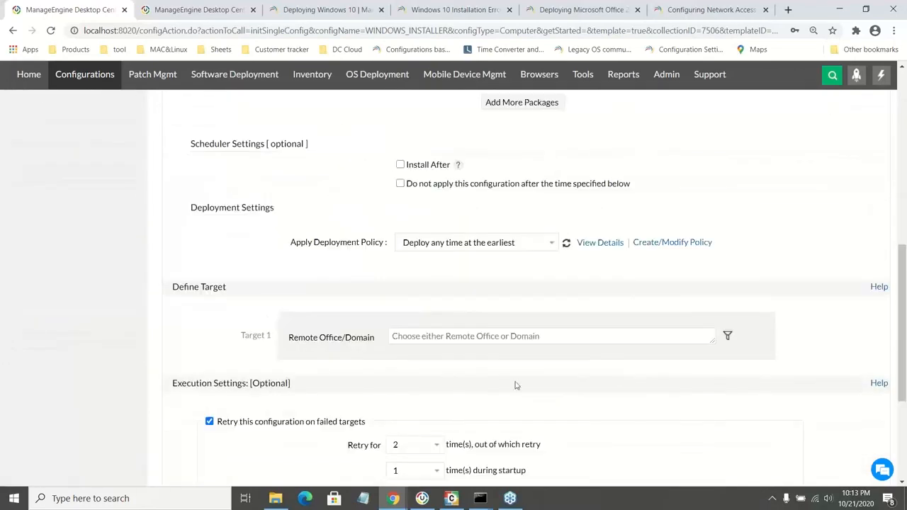
pyautogui.click(419, 339)
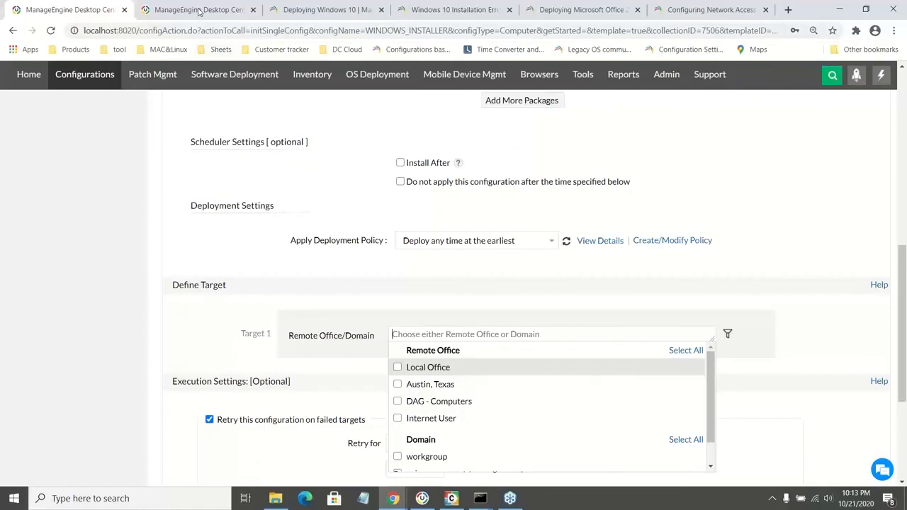
pyautogui.click(199, 11)
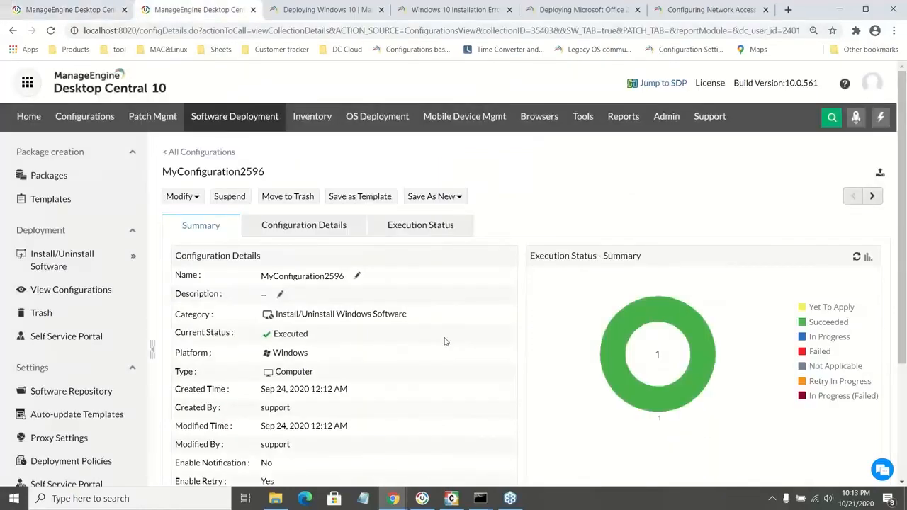
# Advance the presentation through Question 3 to the Question 4 slide on remote office replication, and switch back to Desktop Central.
pyautogui.hotkey('alt', 'Tab')
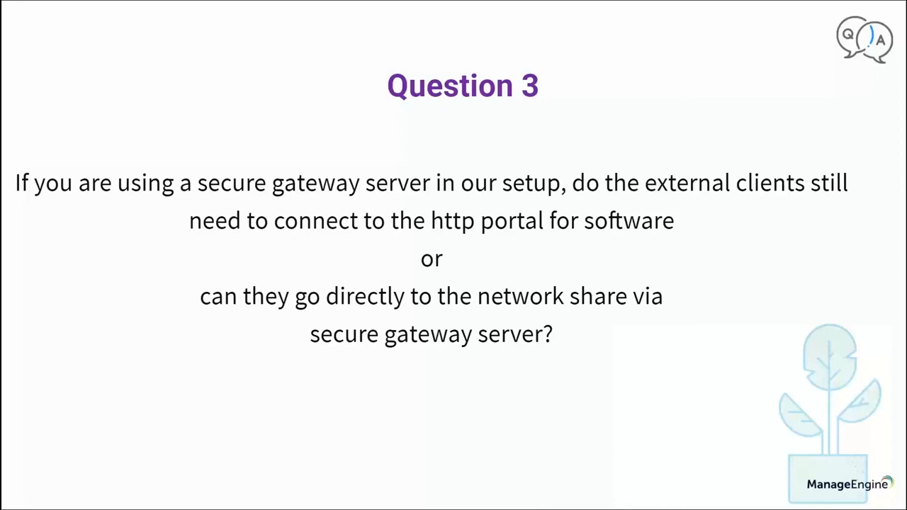
pyautogui.press('Right')
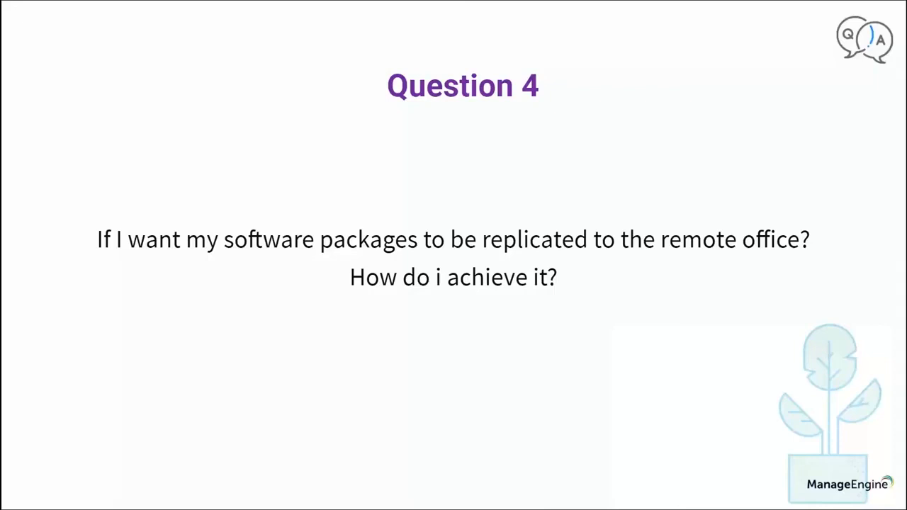
pyautogui.press('Escape')
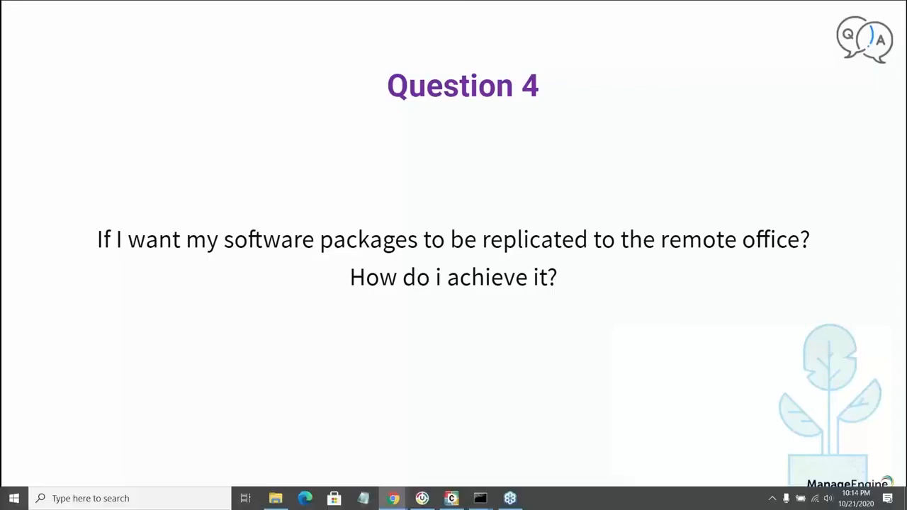
pyautogui.hotkey('alt', 'Tab')
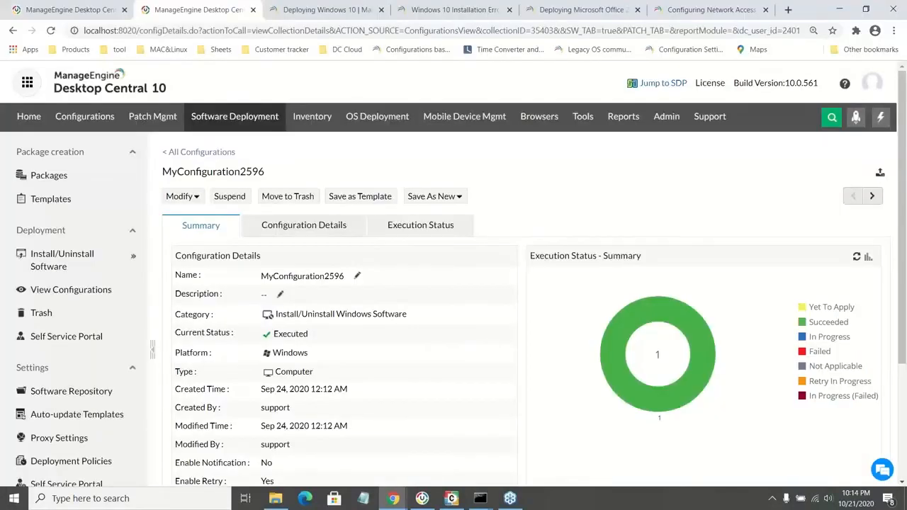
# Open a Windows software installation configuration from Software Deployment and choose the zohocorp domain as its target.
pyautogui.click(182, 201)
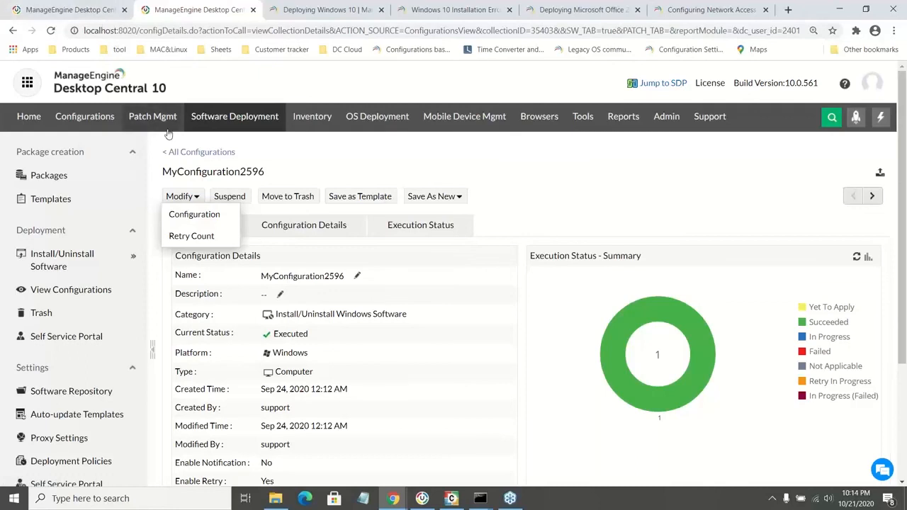
pyautogui.click(206, 124)
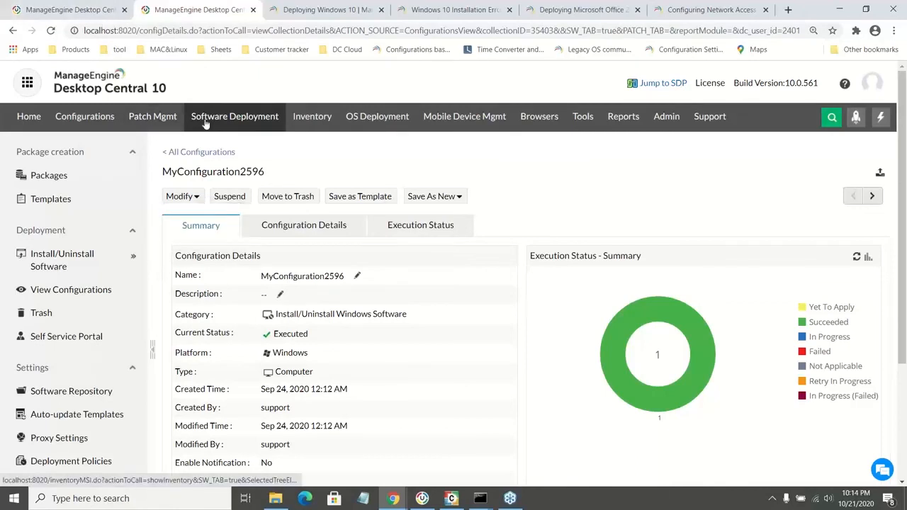
pyautogui.click(205, 120)
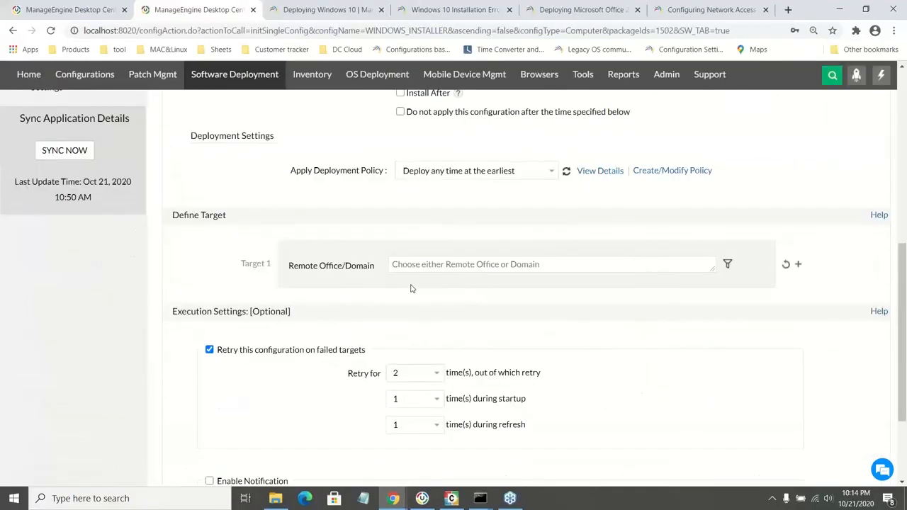
pyautogui.click(418, 265)
pyautogui.scroll(-2, 425, 333)
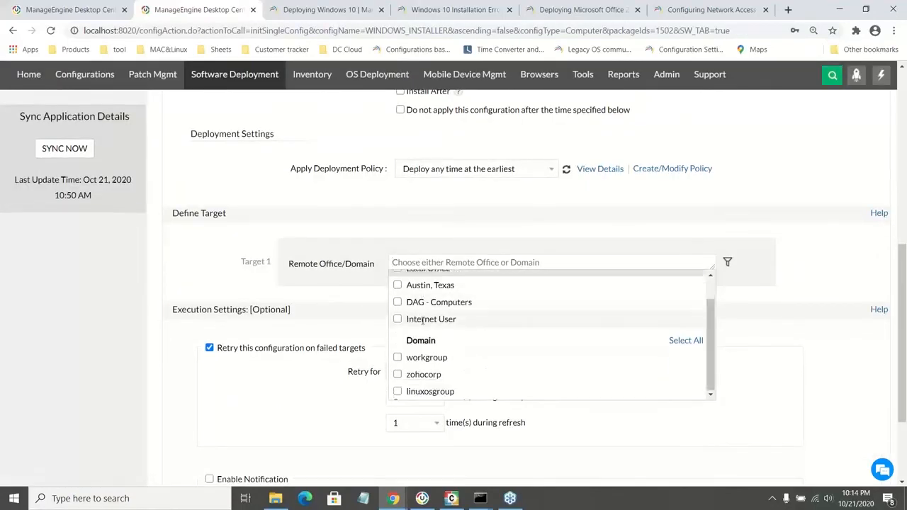
pyautogui.click(398, 375)
pyautogui.click(333, 336)
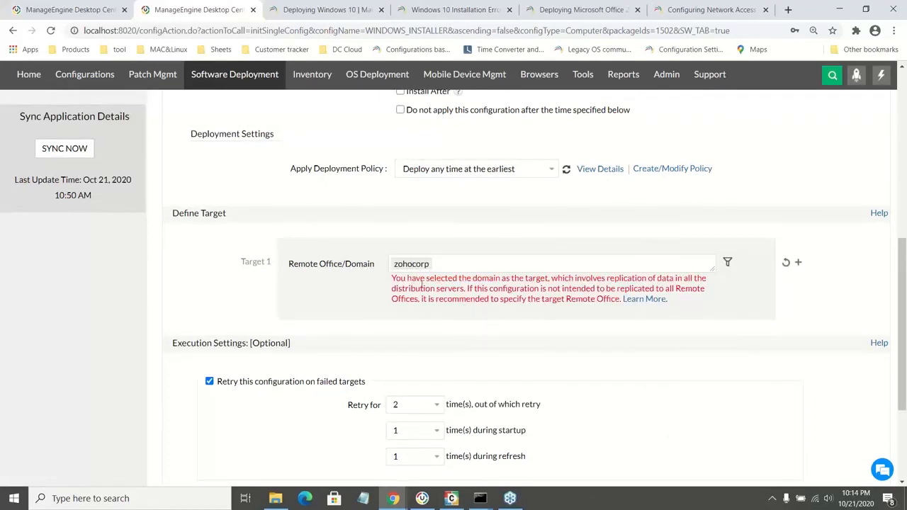
# Read the note under the domain target about replicating data to distribution servers and remote offices.
pyautogui.moveTo(416, 278); pyautogui.dragTo(545, 299)
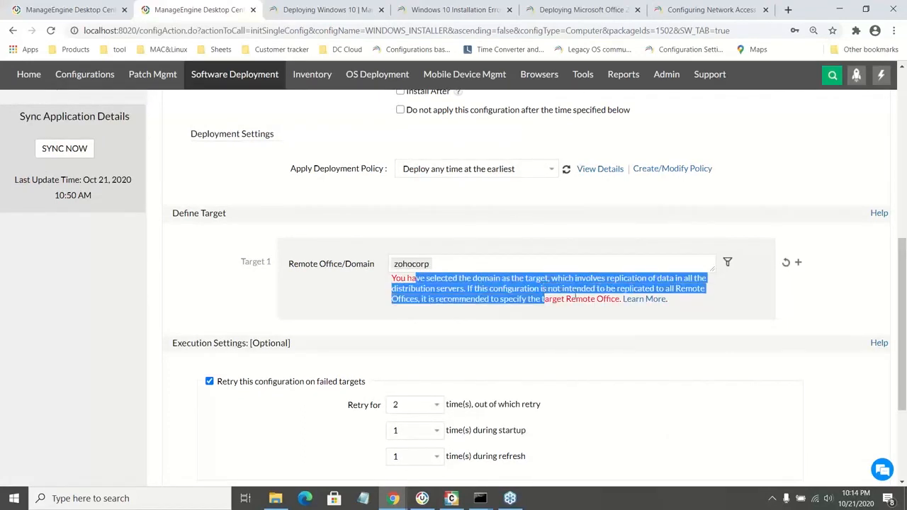
pyautogui.click(573, 295)
pyautogui.moveTo(668, 288); pyautogui.dragTo(419, 299)
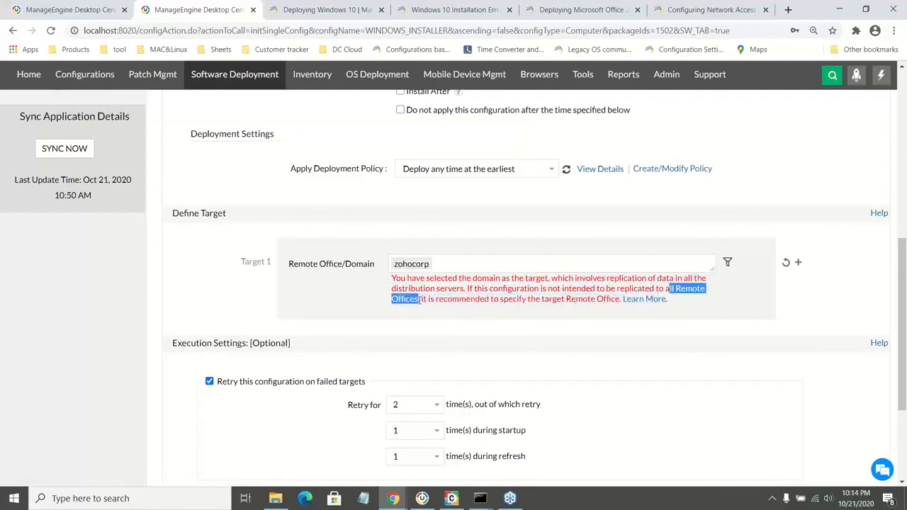
# Replace the domain target with the Austin, Texas remote office and set the target filter to Computer.
pyautogui.click(427, 264)
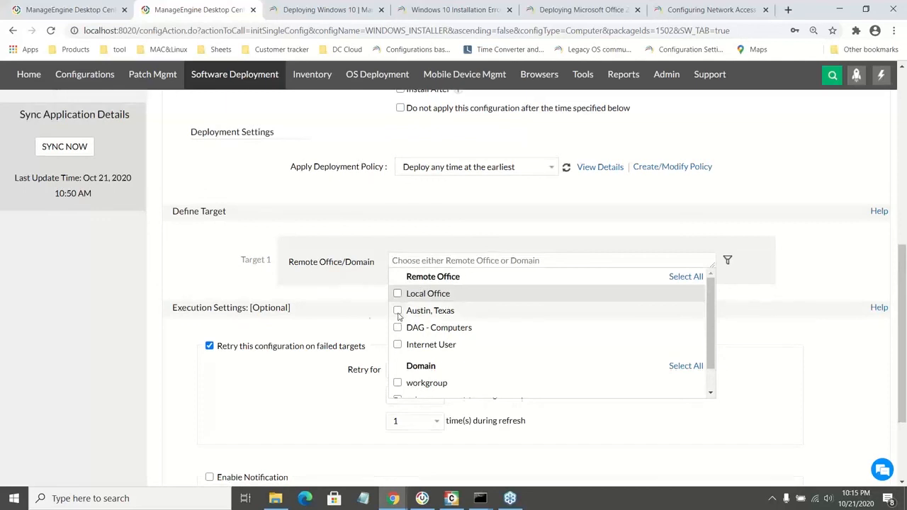
pyautogui.click(398, 311)
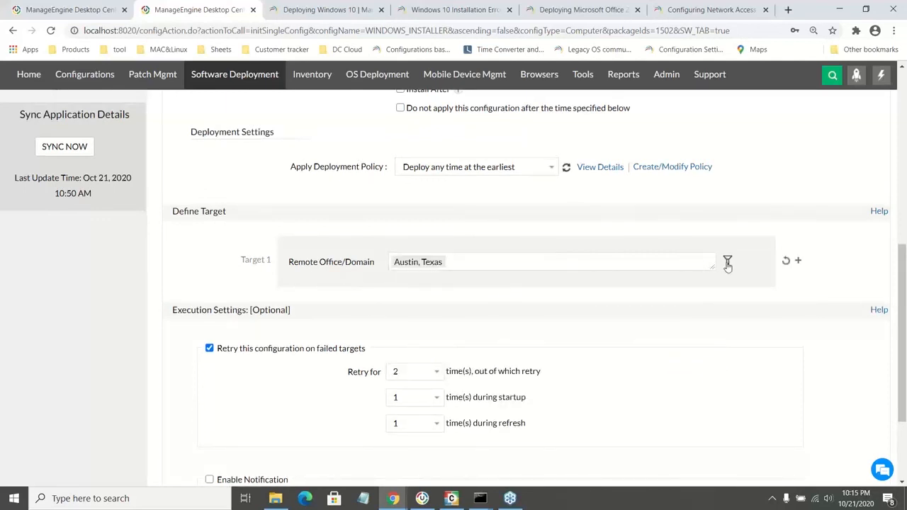
pyautogui.click(728, 262)
pyautogui.click(409, 302)
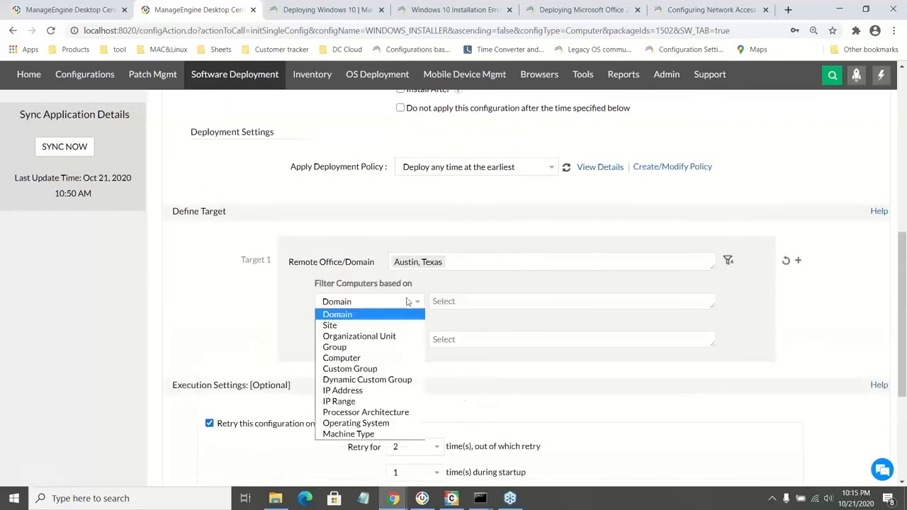
pyautogui.click(376, 357)
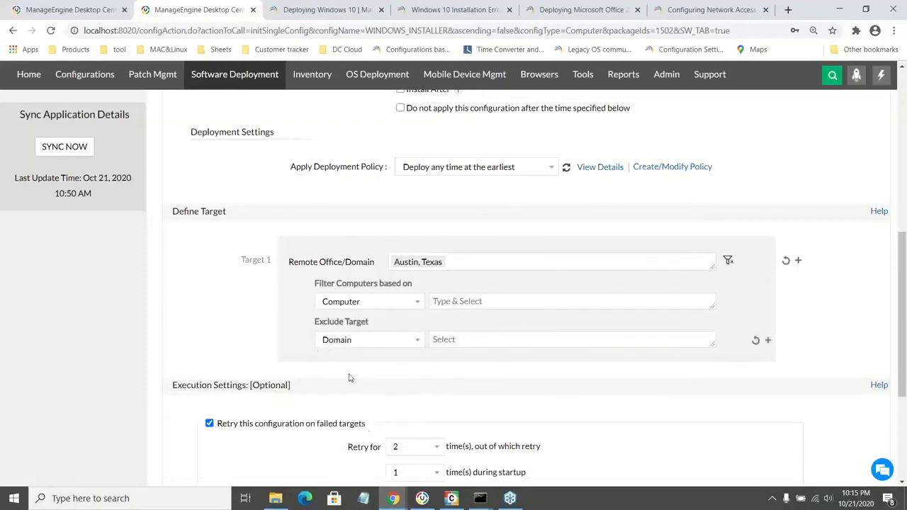
# Switch to the webinar presentation and advance it to the Question 5 slide on sequential deployments and notifications.
pyautogui.moveTo(399, 500)
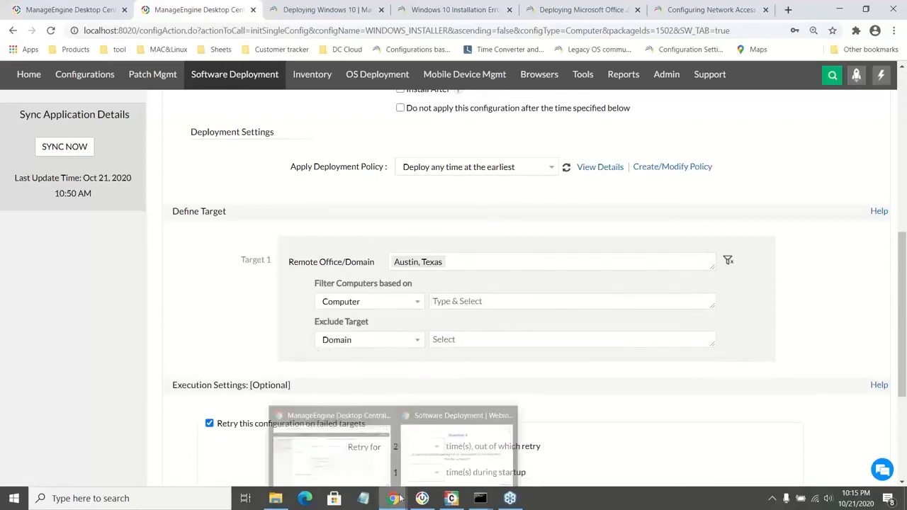
pyautogui.click(446, 452)
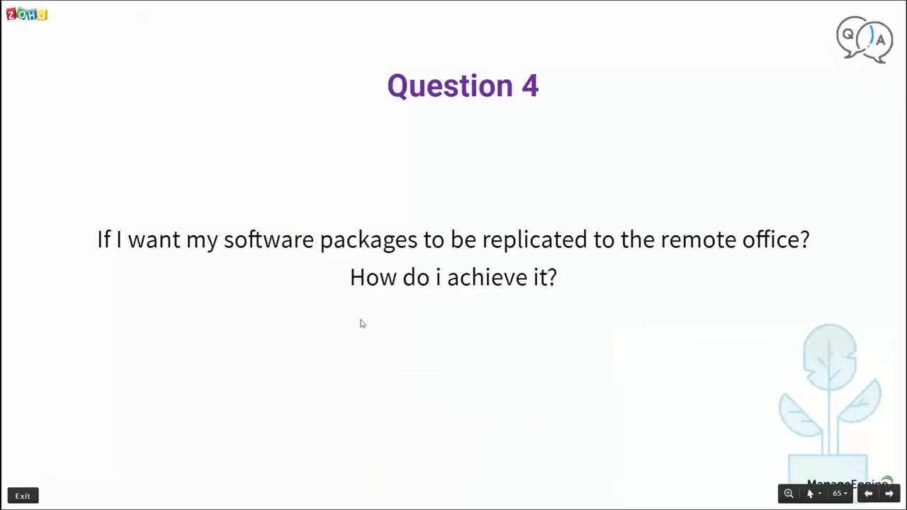
pyautogui.press('Right')
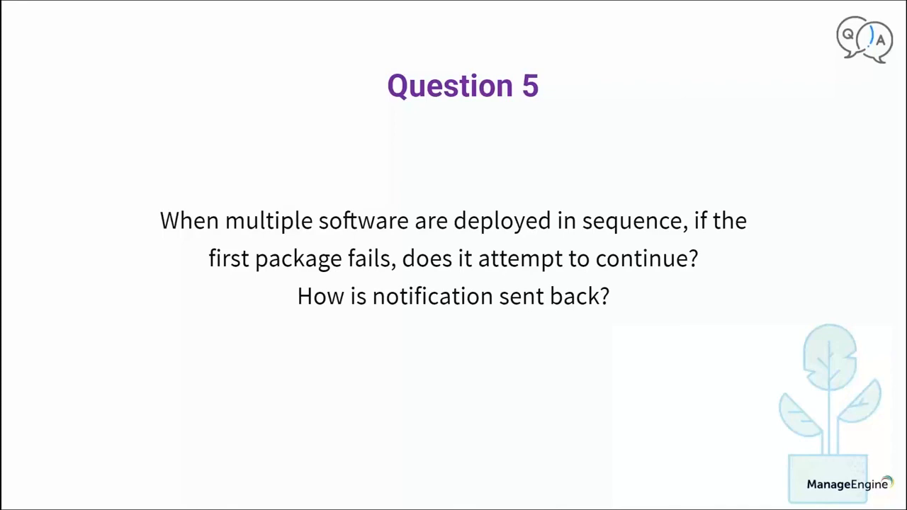
# Return to the installation configuration in Desktop Central, enable notification in Execution Settings, and highlight the recipient e-mail address.
pyautogui.press('super')
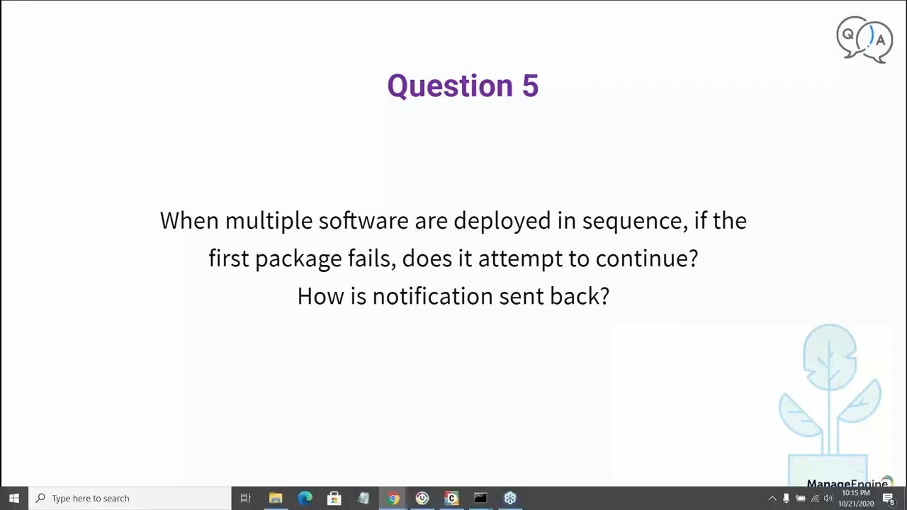
pyautogui.hotkey('alt', 'Tab')
pyautogui.scroll(-1, 225, 347)
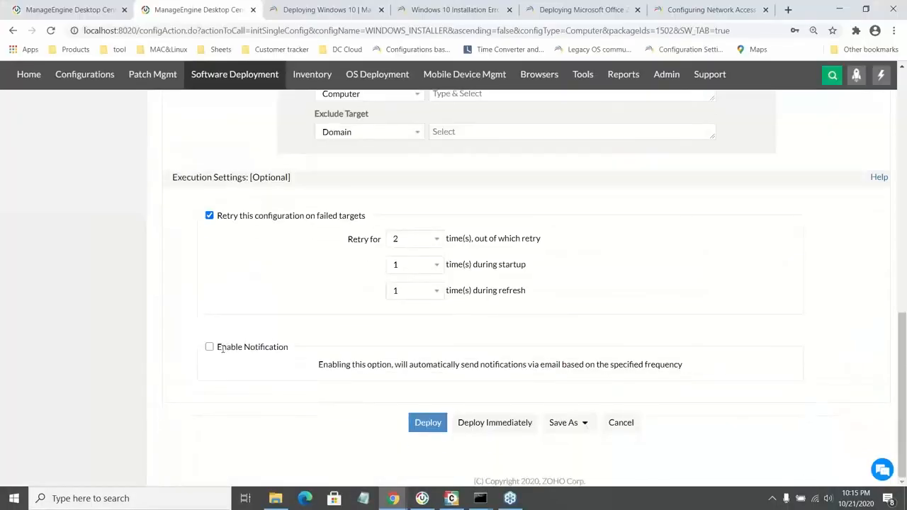
pyautogui.click(210, 347)
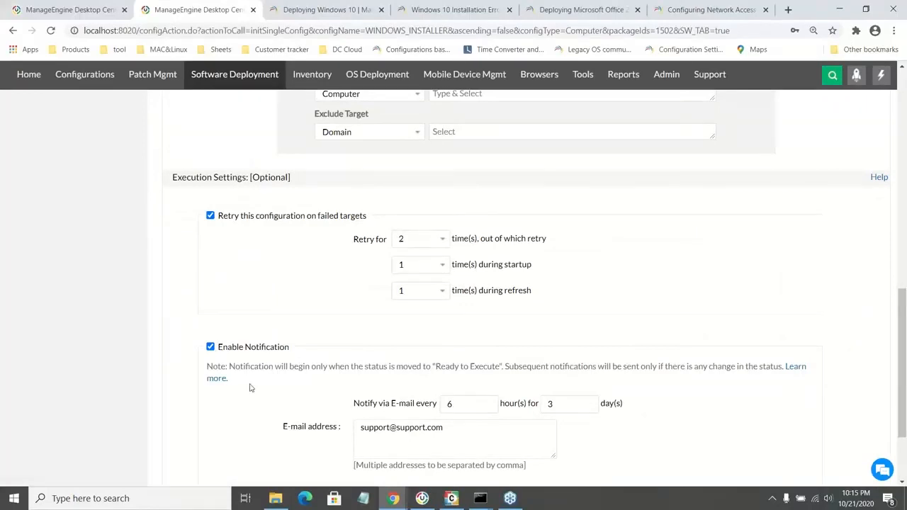
pyautogui.moveTo(461, 428); pyautogui.dragTo(350, 438)
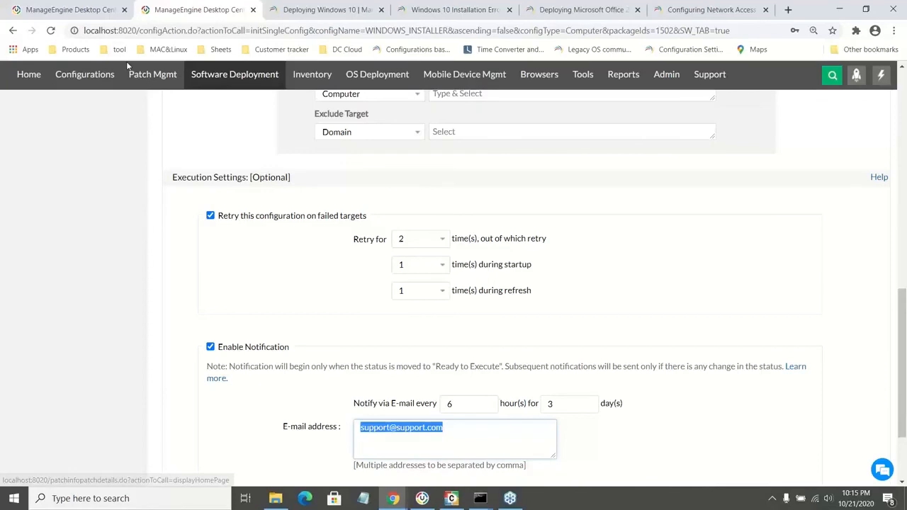
# View the Mail Server Settings in the other Desktop Central browser tab, and return to the installation configuration.
pyautogui.click(78, 7)
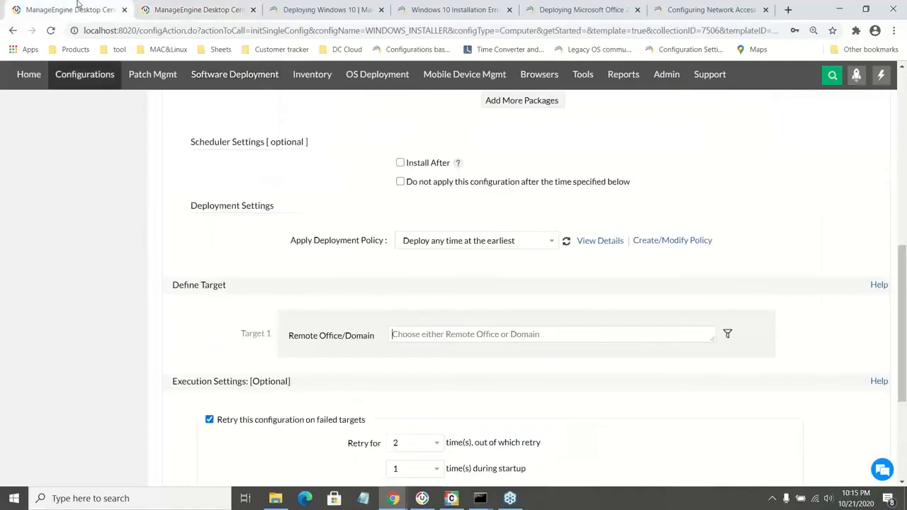
pyautogui.click(666, 74)
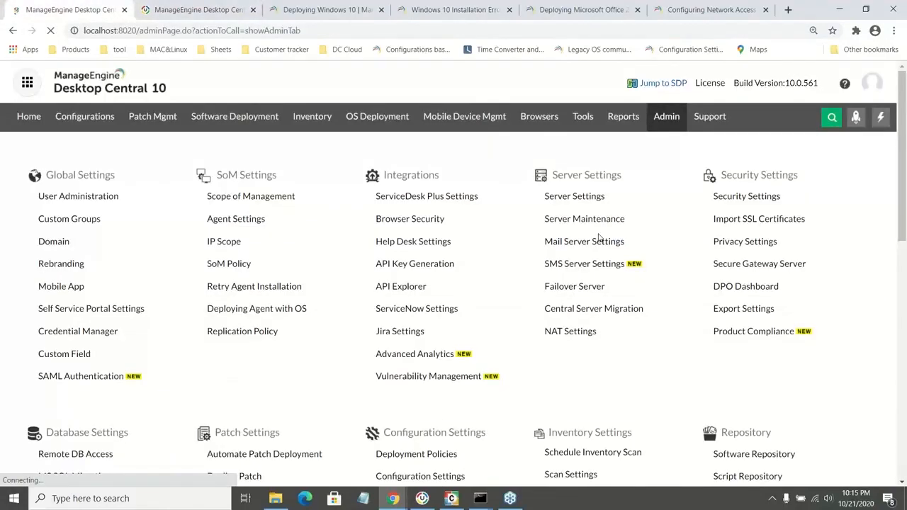
pyautogui.click(599, 241)
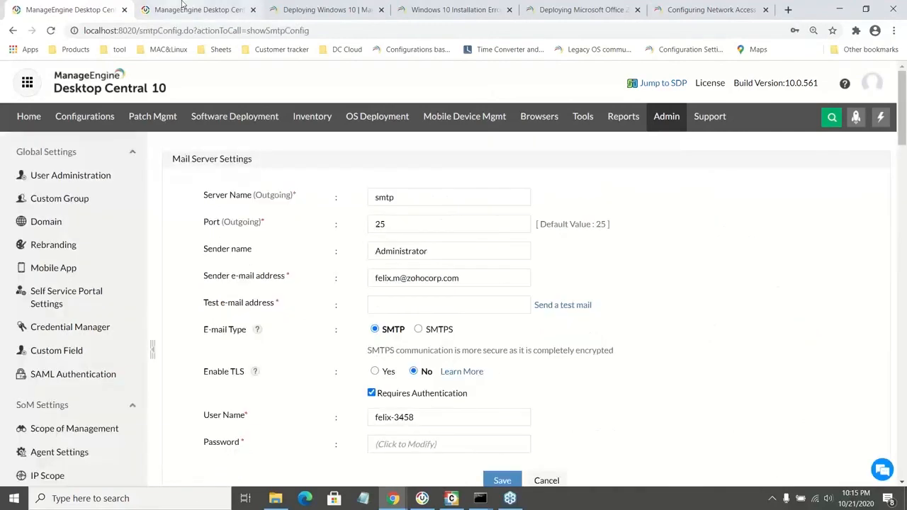
pyautogui.click(183, 6)
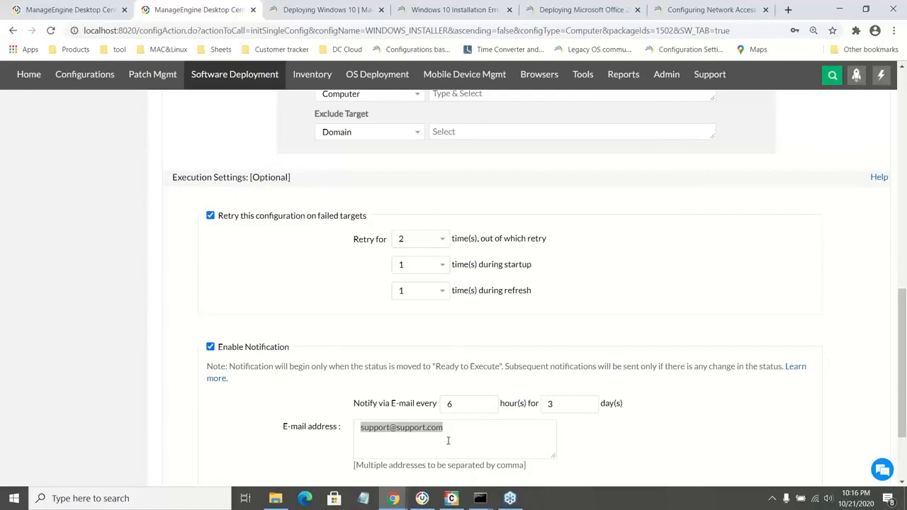
# Switch to the webinar presentation and advance it to the Question 7 slide on technician licences.
pyautogui.hotkey('alt', 'Tab')
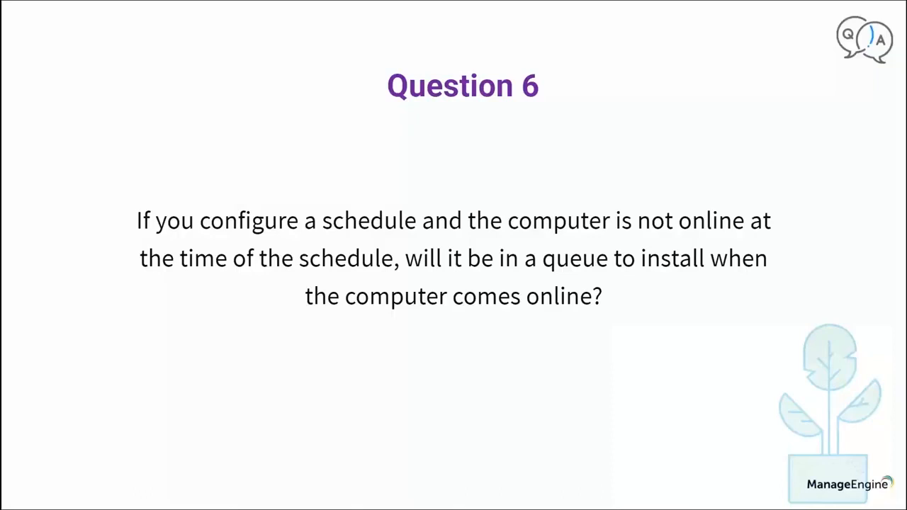
pyautogui.press('Right')
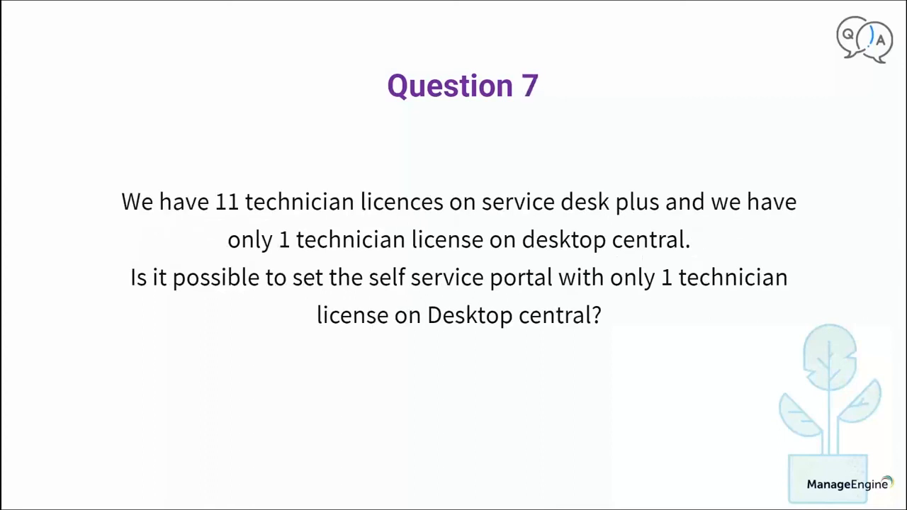